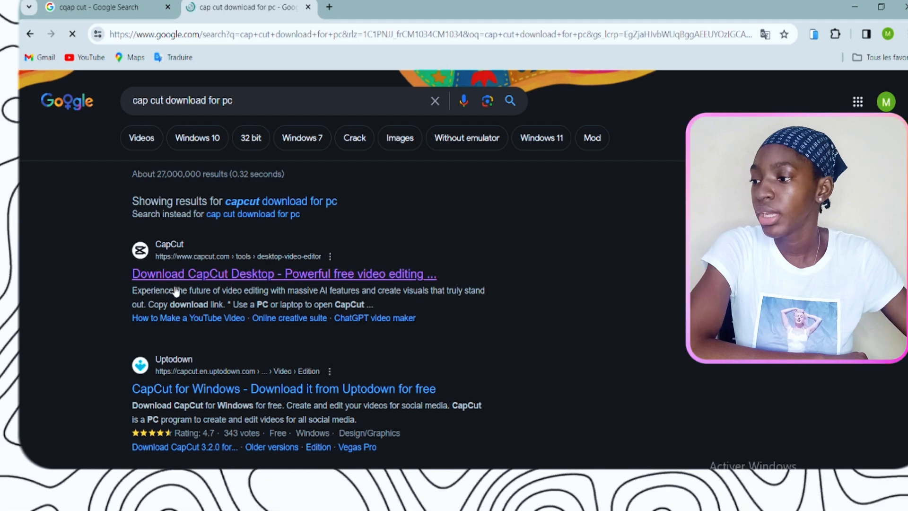
- Open the CapCut Desktop download page from the search results and look over its download offer and feature sections
{"action": "left_click", "coordinate": [220, 282]}
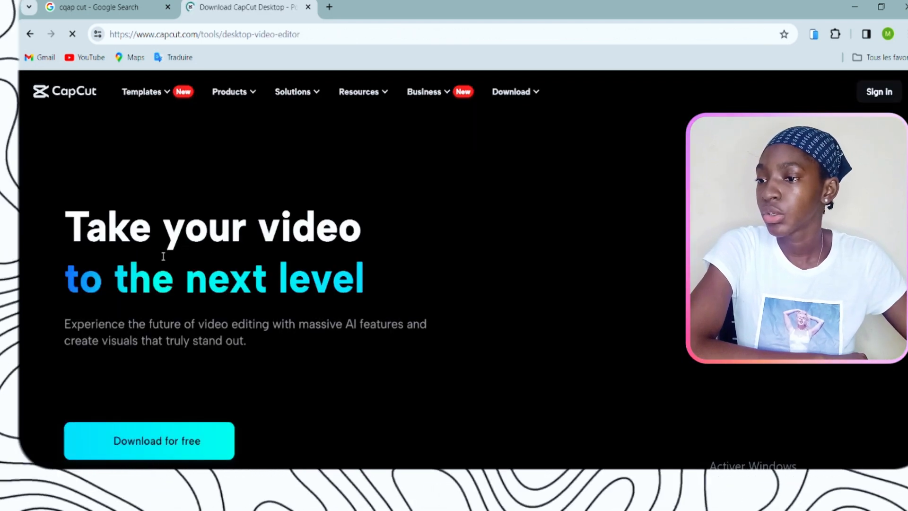
{"action": "scroll", "coordinate": [177, 256], "scroll_direction": "down", "scroll_amount": 6}
{"action": "scroll", "coordinate": [178, 256], "scroll_direction": "up", "scroll_amount": 6}
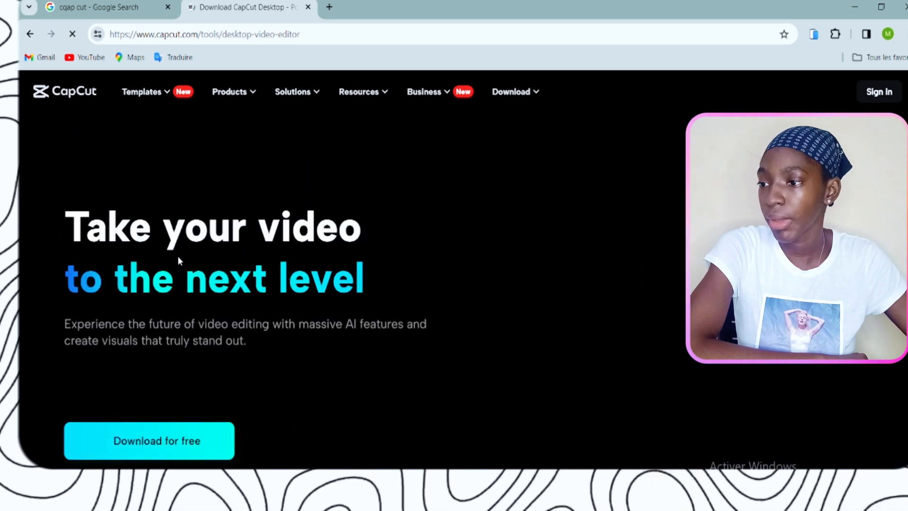
{"action": "scroll", "coordinate": [178, 256], "scroll_direction": "down", "scroll_amount": 7}
{"action": "scroll", "coordinate": [180, 261], "scroll_direction": "down", "scroll_amount": 5}
{"action": "scroll", "coordinate": [181, 254], "scroll_direction": "up", "scroll_amount": 6}
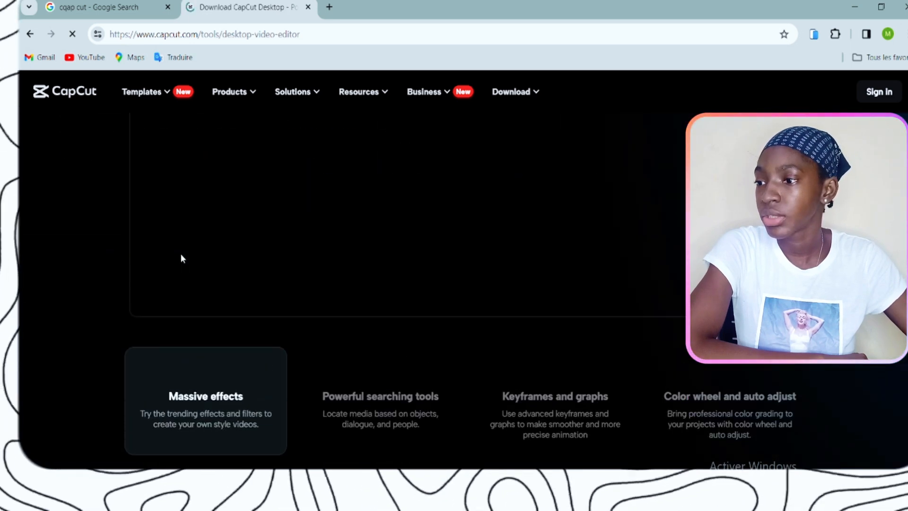
{"action": "scroll", "coordinate": [181, 254], "scroll_direction": "up", "scroll_amount": 3}
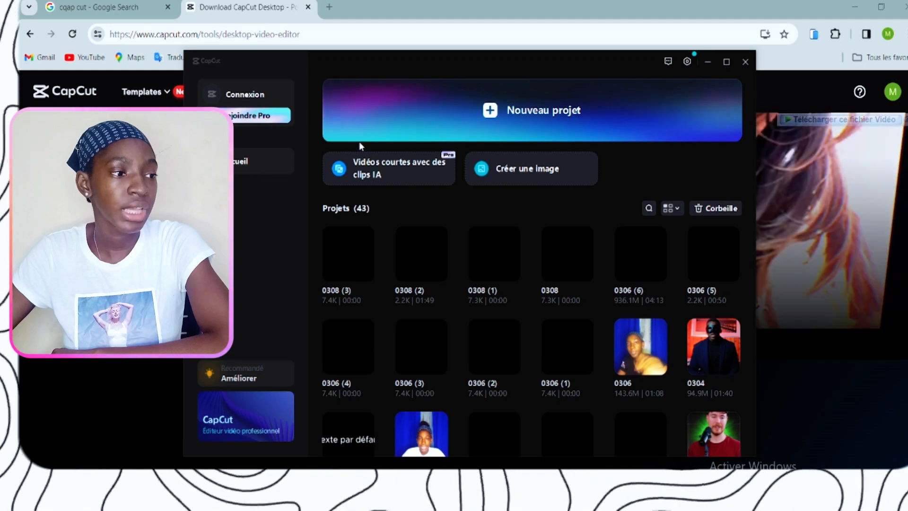
- Switch to the CapCut desktop app and look through the list of existing projects
{"action": "scroll", "coordinate": [437, 335], "scroll_direction": "down", "scroll_amount": 6}
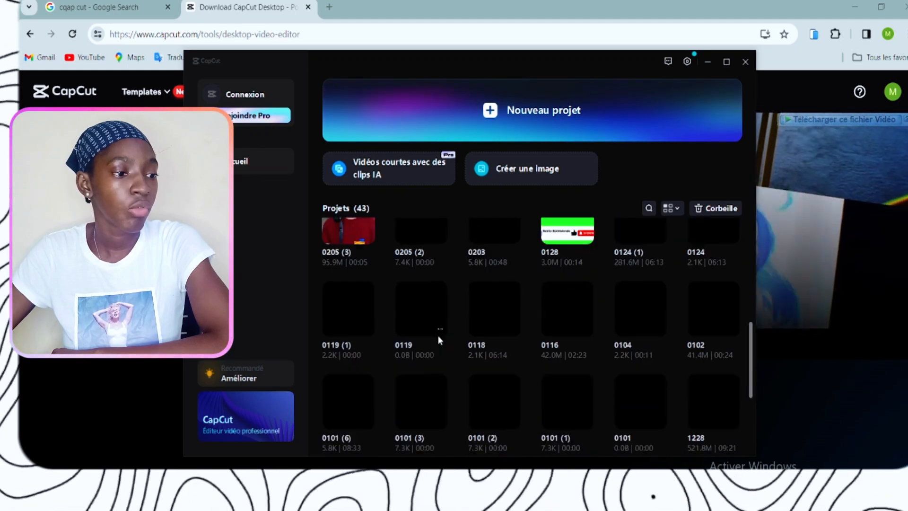
{"action": "scroll", "coordinate": [438, 335], "scroll_direction": "up", "scroll_amount": 6}
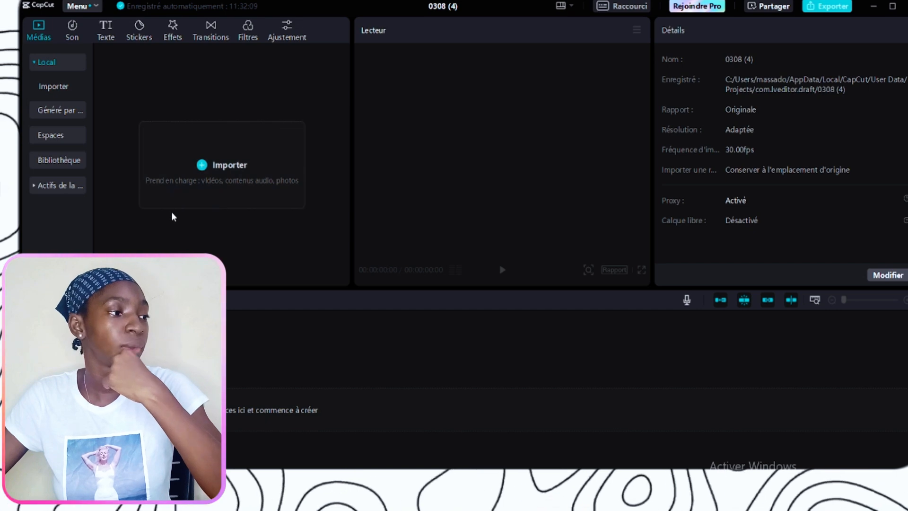
- Browse the music tracks and sound effects available in the audio library
{"action": "left_click", "coordinate": [71, 29]}
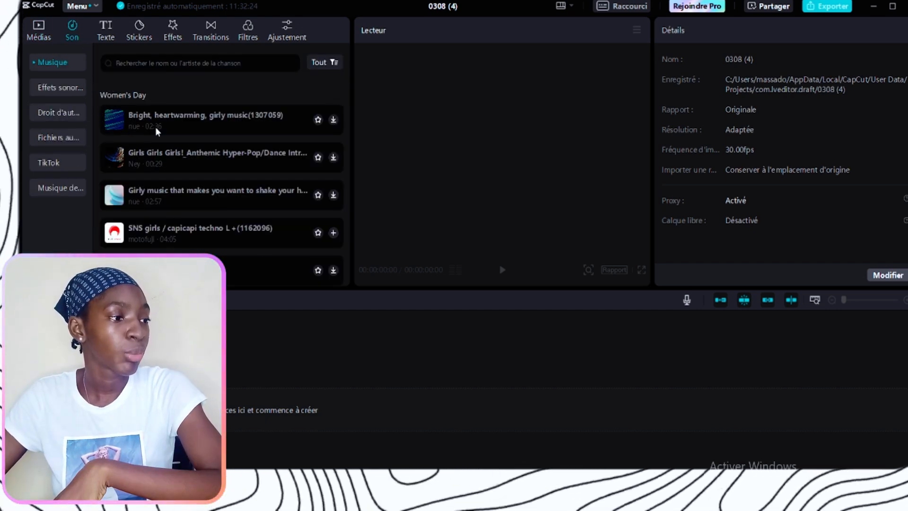
{"action": "scroll", "coordinate": [185, 170], "scroll_direction": "down", "scroll_amount": 10}
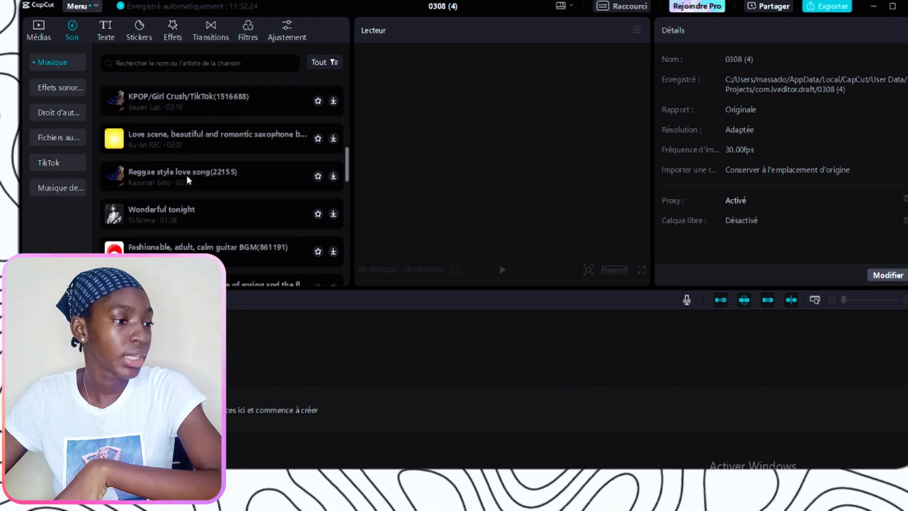
{"action": "left_click", "coordinate": [41, 87]}
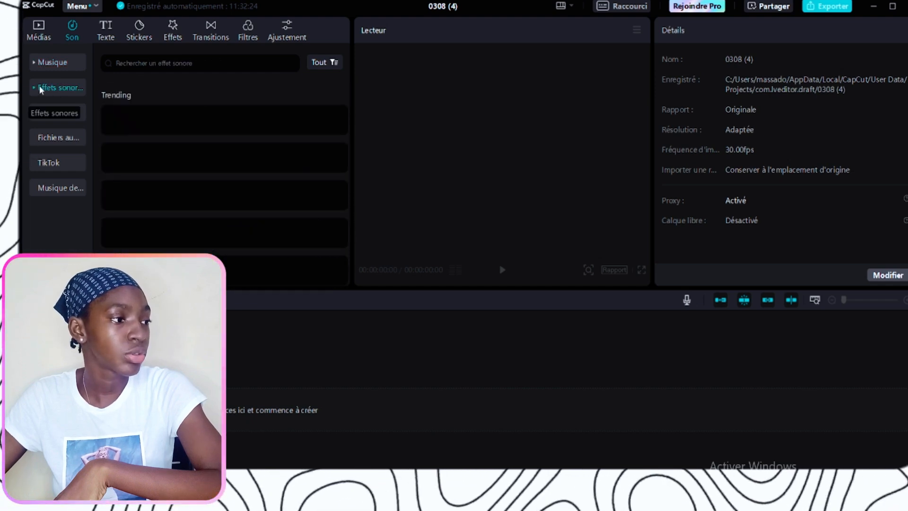
{"action": "scroll", "coordinate": [118, 162], "scroll_direction": "down", "scroll_amount": 12}
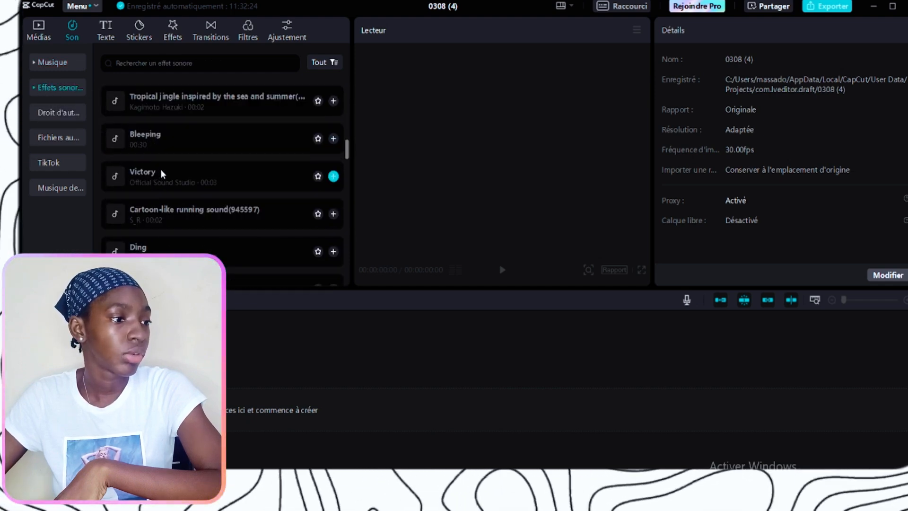
{"action": "scroll", "coordinate": [161, 169], "scroll_direction": "up", "scroll_amount": 12}
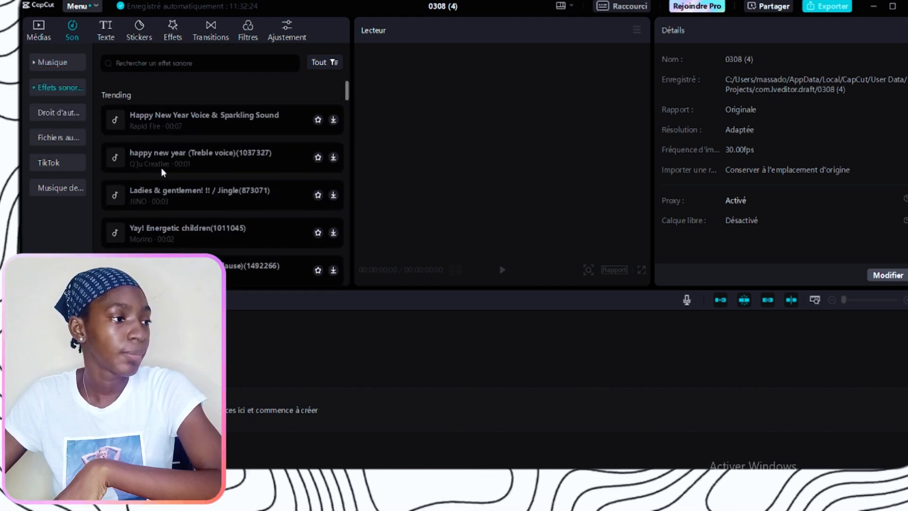
- Browse the trending text templates and the trending stickers
{"action": "left_click", "coordinate": [112, 22]}
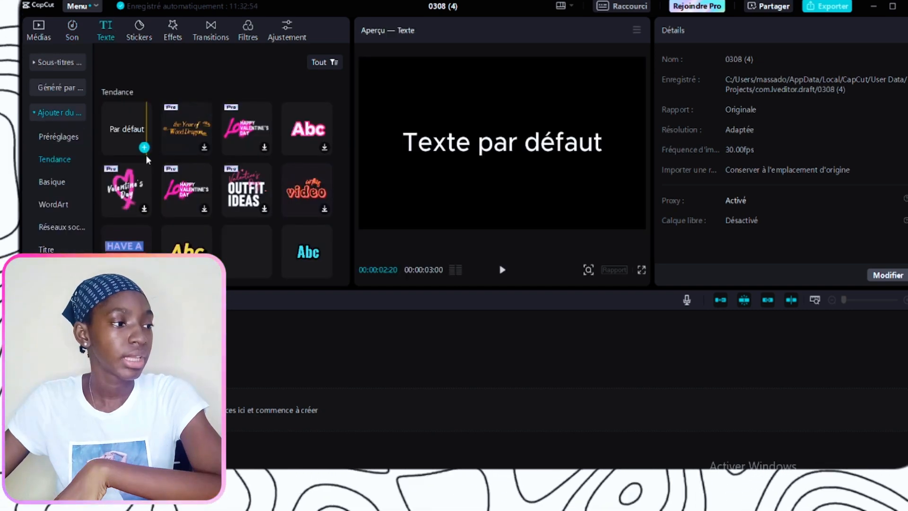
{"action": "scroll", "coordinate": [152, 189], "scroll_direction": "down", "scroll_amount": 5}
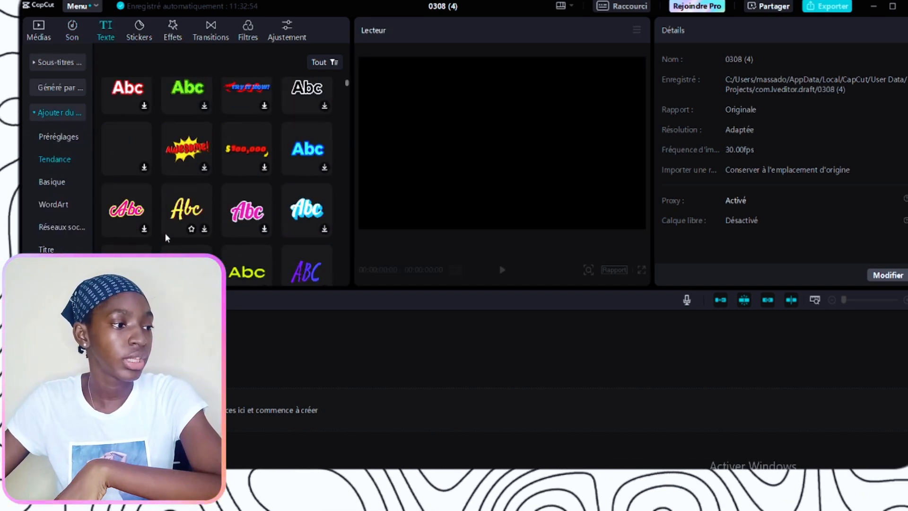
{"action": "scroll", "coordinate": [136, 188], "scroll_direction": "down", "scroll_amount": 2}
{"action": "scroll", "coordinate": [144, 166], "scroll_direction": "up", "scroll_amount": 10}
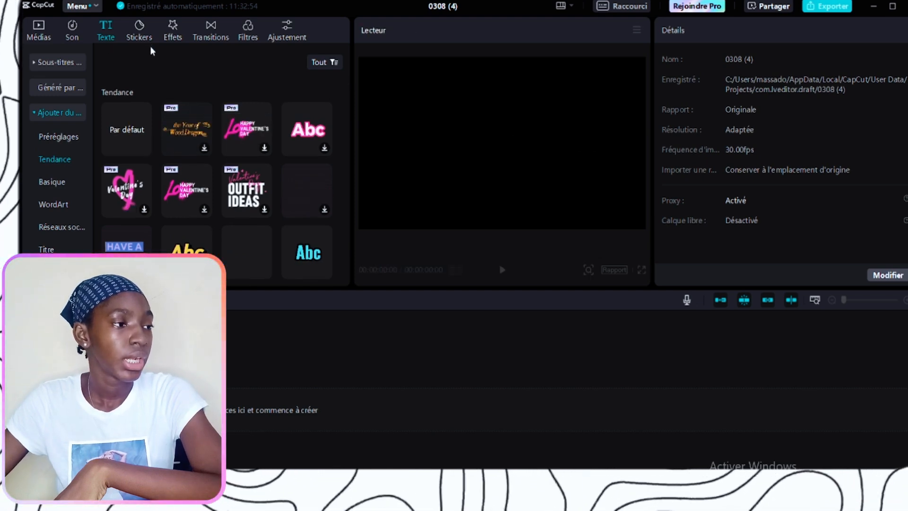
{"action": "left_click", "coordinate": [139, 33]}
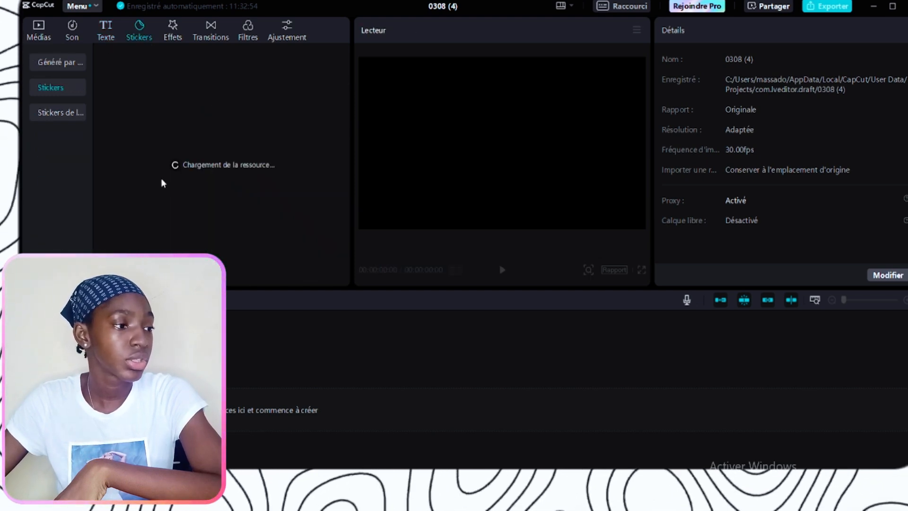
{"action": "scroll", "coordinate": [188, 189], "scroll_direction": "down", "scroll_amount": 5}
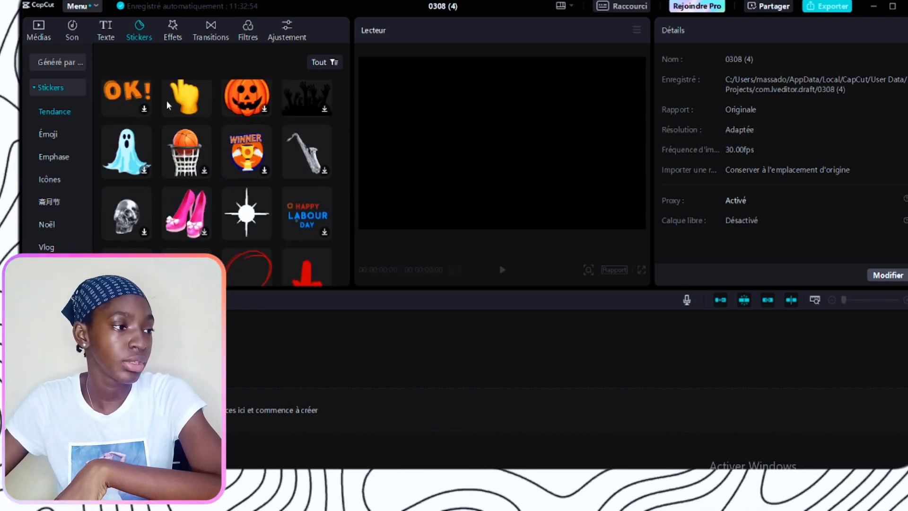
- Look over the available video effects, transitions, filters and adjustment options
{"action": "left_click", "coordinate": [170, 33]}
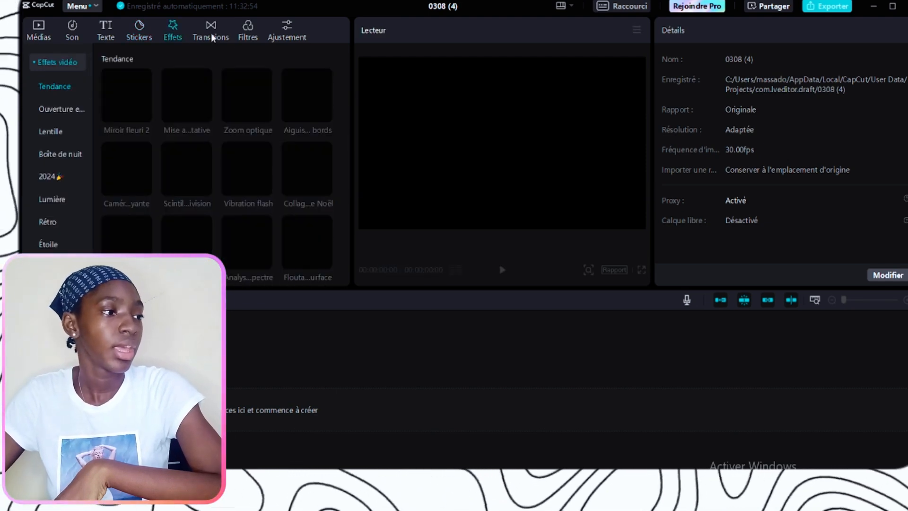
{"action": "left_click", "coordinate": [212, 29]}
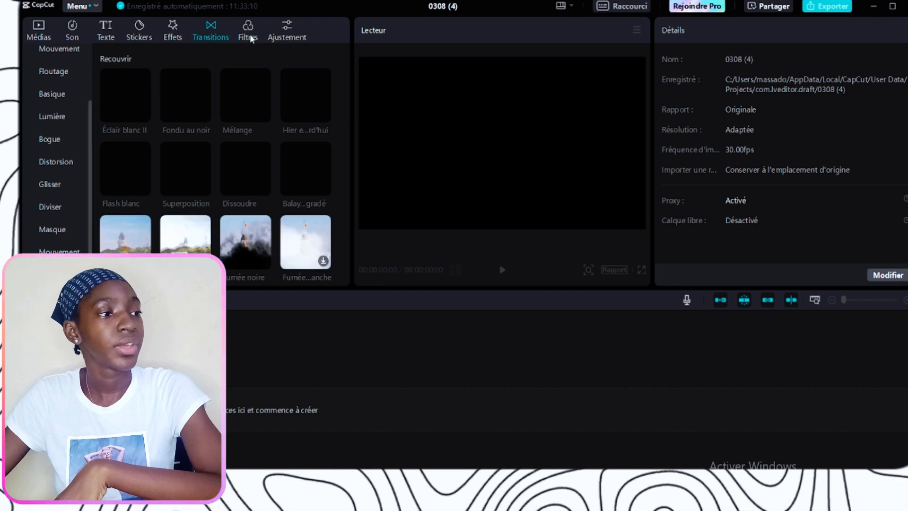
{"action": "left_click", "coordinate": [249, 33]}
{"action": "left_click", "coordinate": [282, 34]}
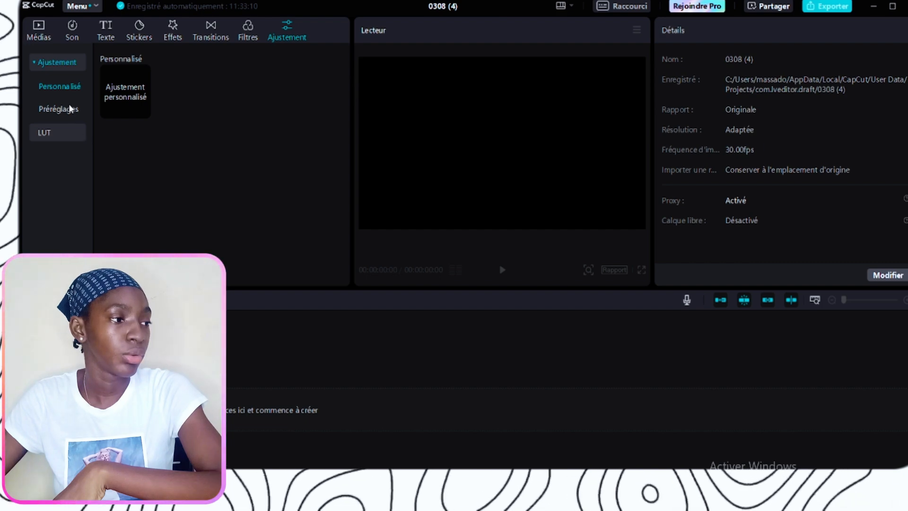
{"action": "mouse_move", "coordinate": [119, 111]}
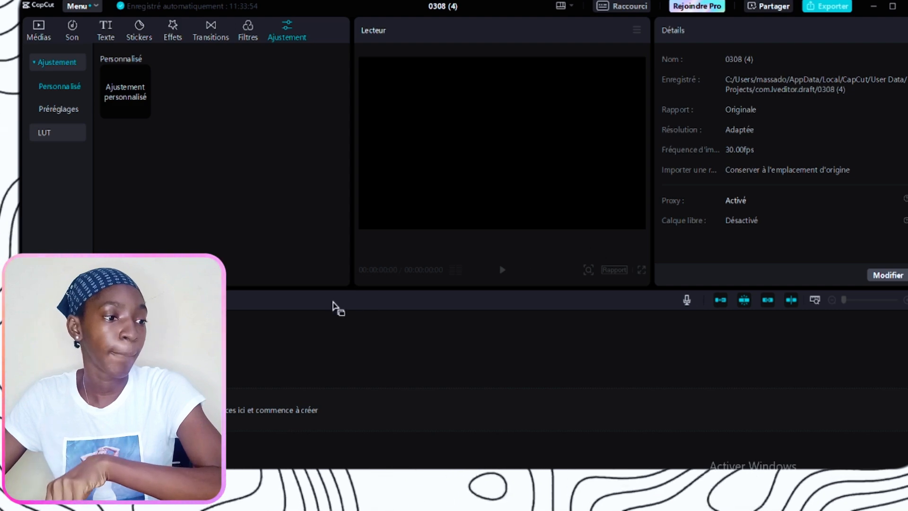
- Import the Illustrations, musiques and Vidéos folders from the Youtube folder on the desktop into the project's local media
{"action": "left_click", "coordinate": [40, 29]}
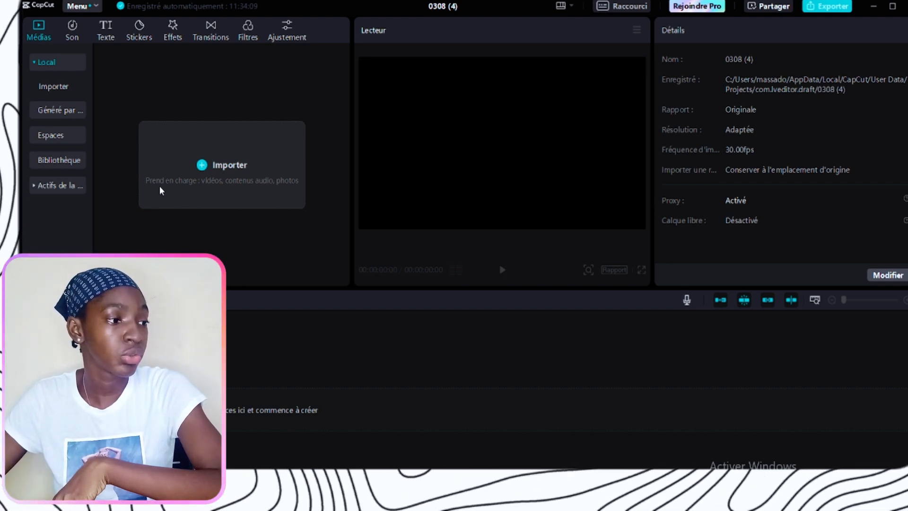
{"action": "left_click", "coordinate": [222, 166]}
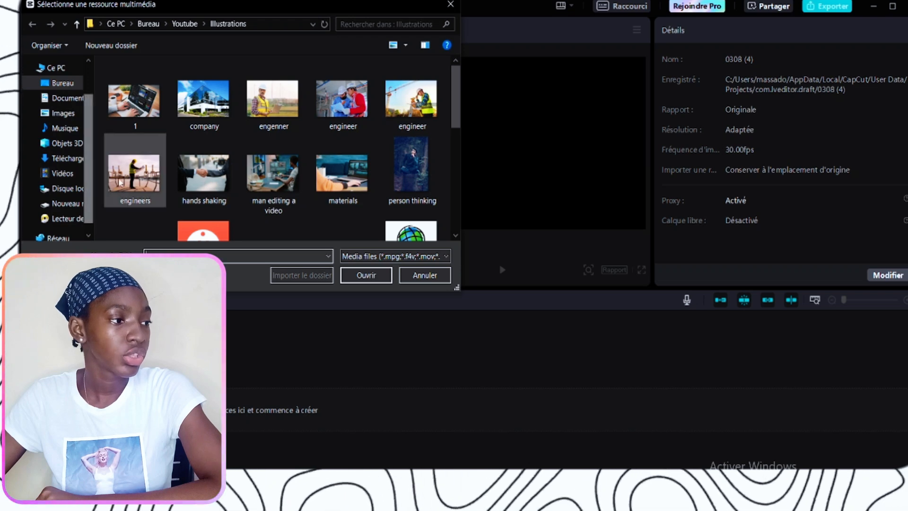
{"action": "left_click", "coordinate": [183, 26]}
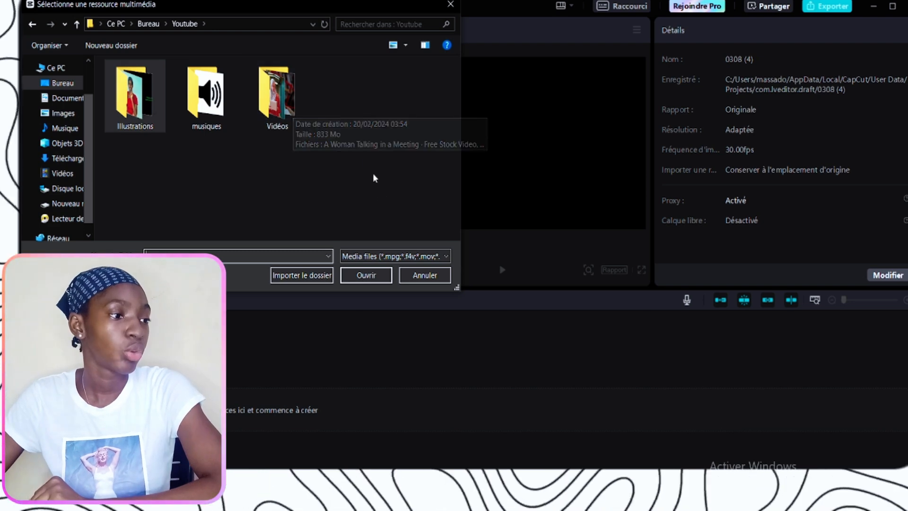
{"action": "left_click_drag", "start_coordinate": [369, 168], "coordinate": [110, 59]}
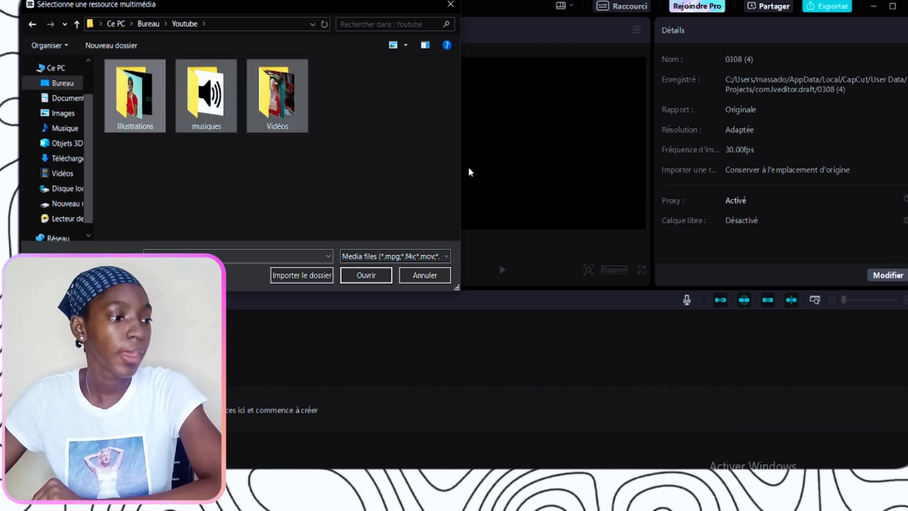
{"action": "left_click", "coordinate": [301, 276]}
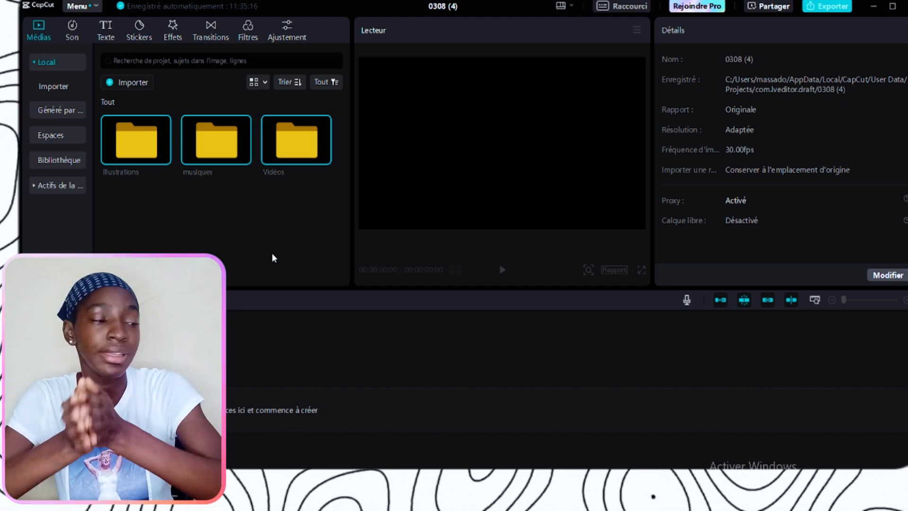
{"action": "left_click", "coordinate": [263, 227]}
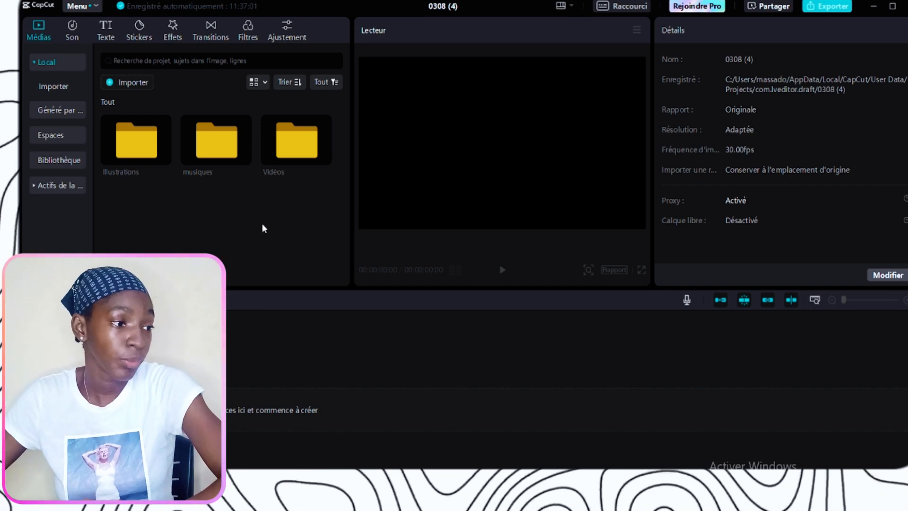
- Add the 03:57 talking-man video from the imported Vidéos folder to the timeline
{"action": "double_click", "coordinate": [273, 148]}
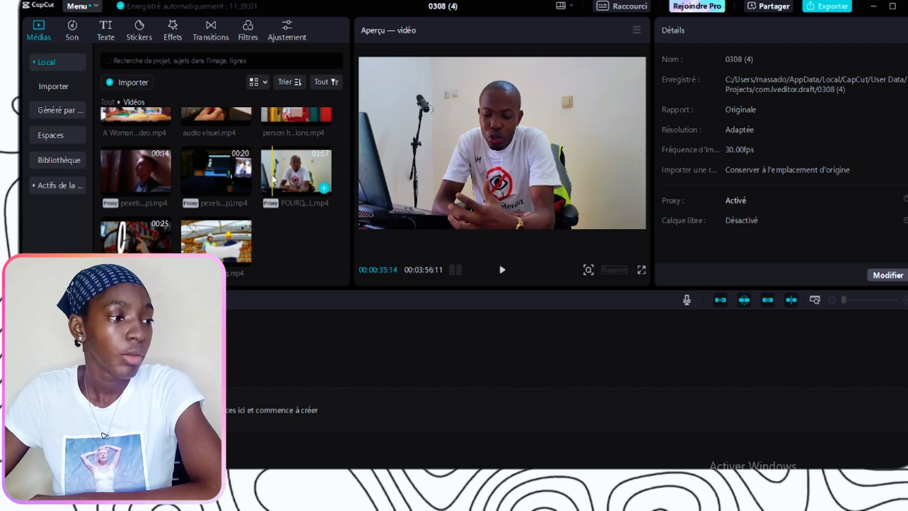
{"action": "left_click_drag", "start_coordinate": [282, 165], "coordinate": [128, 402]}
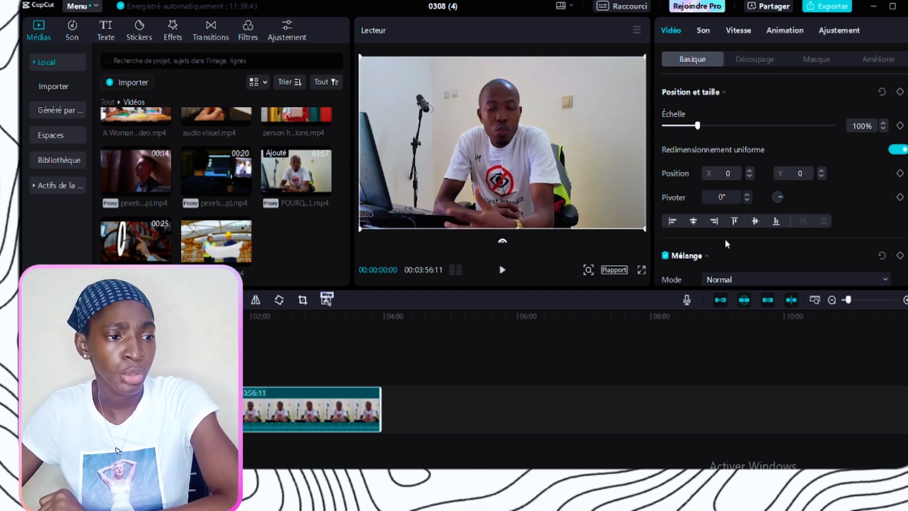
- Try a slightly larger scale on the timeline clip and set it back to 100%
{"action": "scroll", "coordinate": [745, 225], "scroll_direction": "down", "scroll_amount": 10}
{"action": "scroll", "coordinate": [746, 223], "scroll_direction": "up", "scroll_amount": 10}
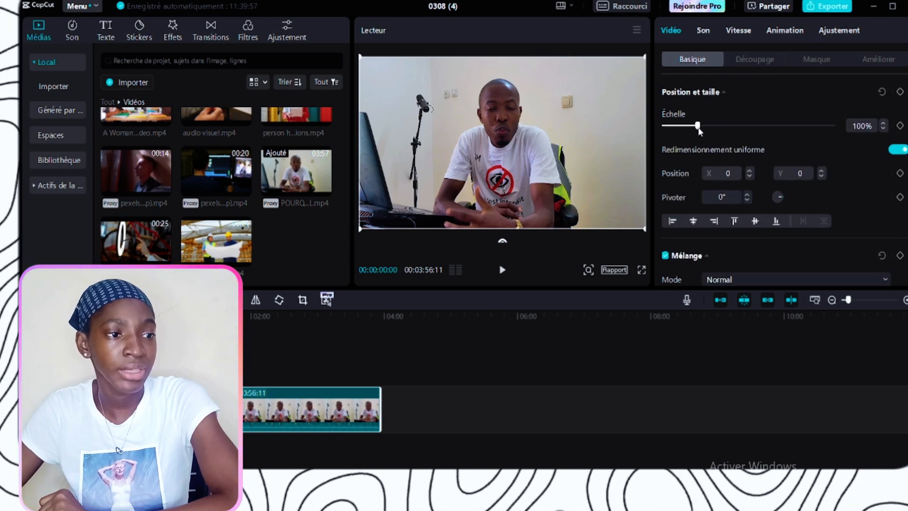
{"action": "mouse_move", "coordinate": [698, 127]}
{"action": "left_mouse_down"}
{"action": "mouse_move", "coordinate": [771, 128]}
{"action": "mouse_move", "coordinate": [703, 127]}
{"action": "left_mouse_up"}
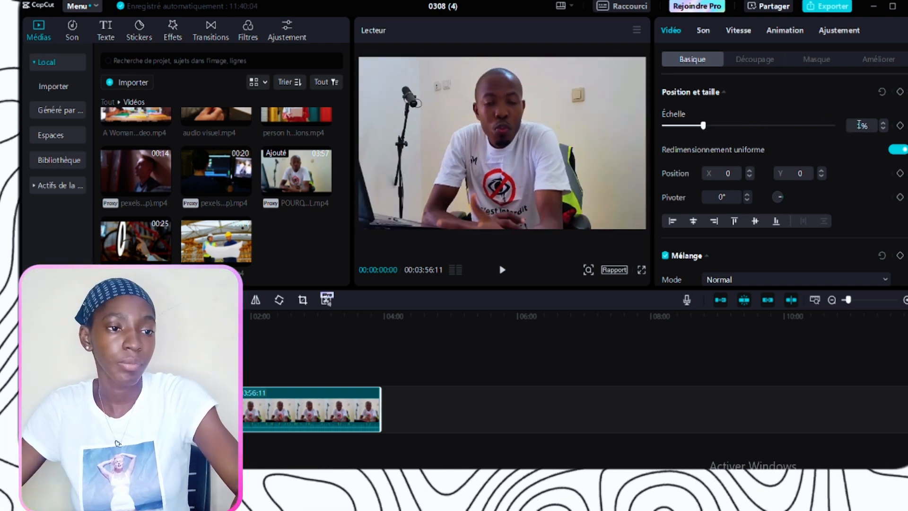
{"action": "key", "text": "Return"}
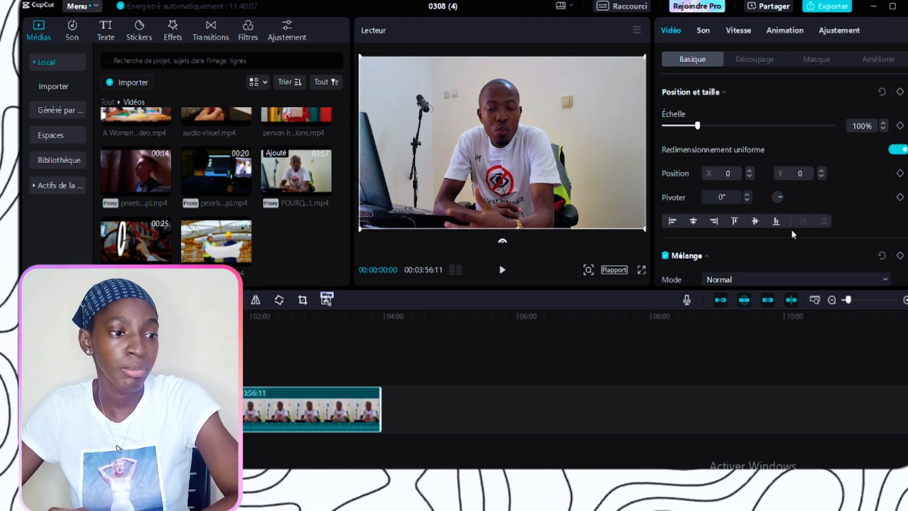
- Look over the timeline clip's basic, cutout, mask and enhancement video settings and its basic sound settings
{"action": "scroll", "coordinate": [794, 225], "scroll_direction": "down", "scroll_amount": 10}
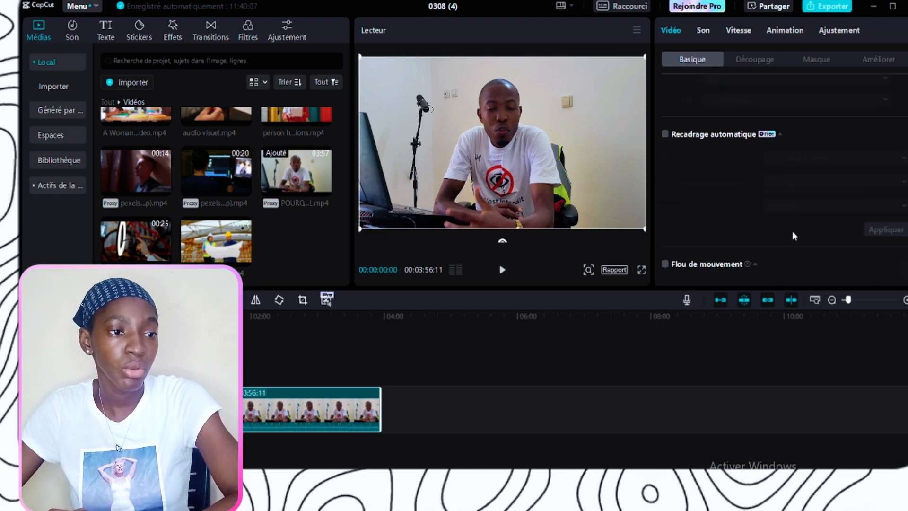
{"action": "scroll", "coordinate": [794, 227], "scroll_direction": "up", "scroll_amount": 10}
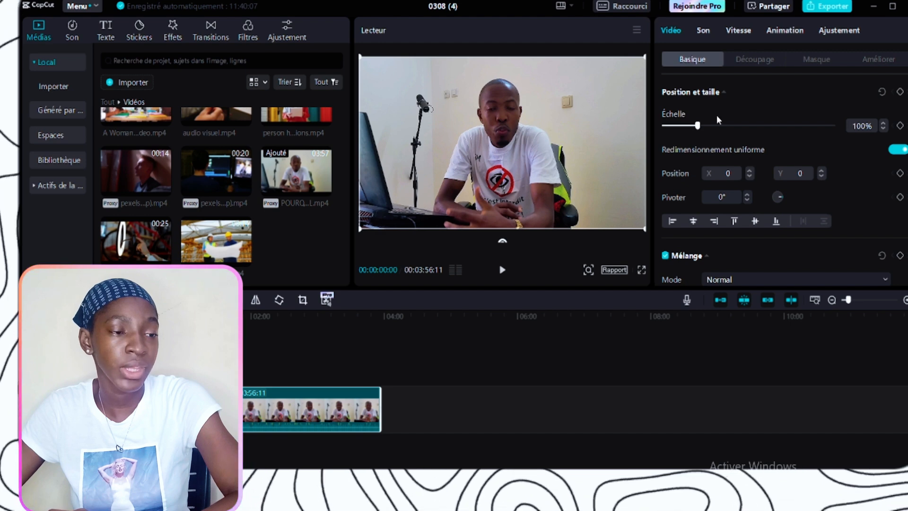
{"action": "left_click", "coordinate": [762, 62]}
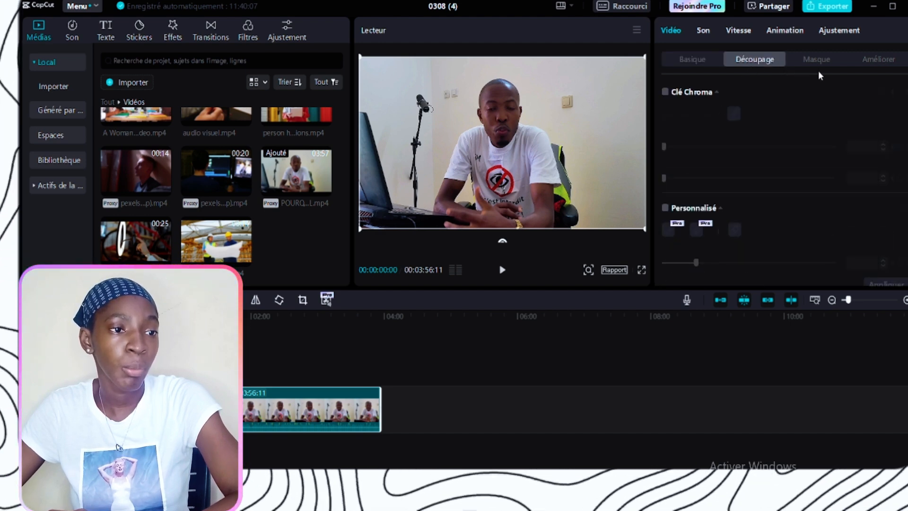
{"action": "left_click", "coordinate": [811, 60]}
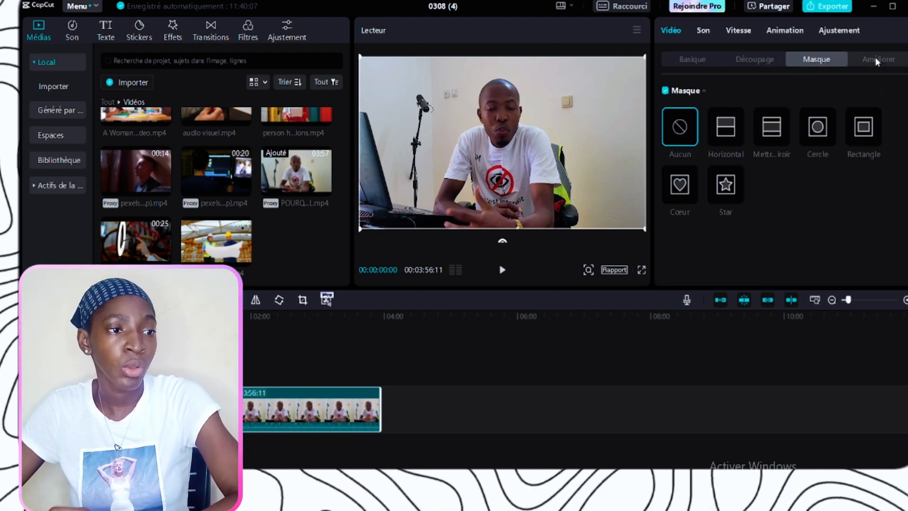
{"action": "left_click", "coordinate": [875, 59]}
{"action": "left_click", "coordinate": [703, 31]}
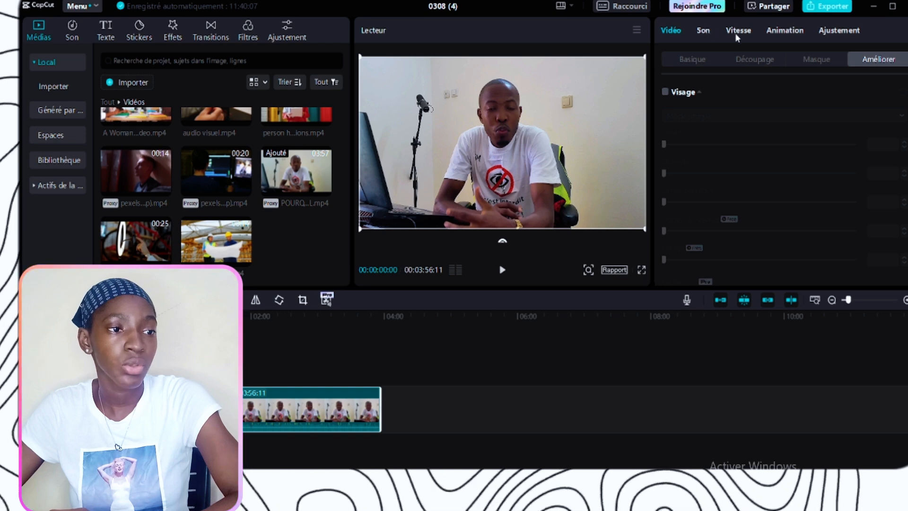
{"action": "left_click", "coordinate": [681, 33]}
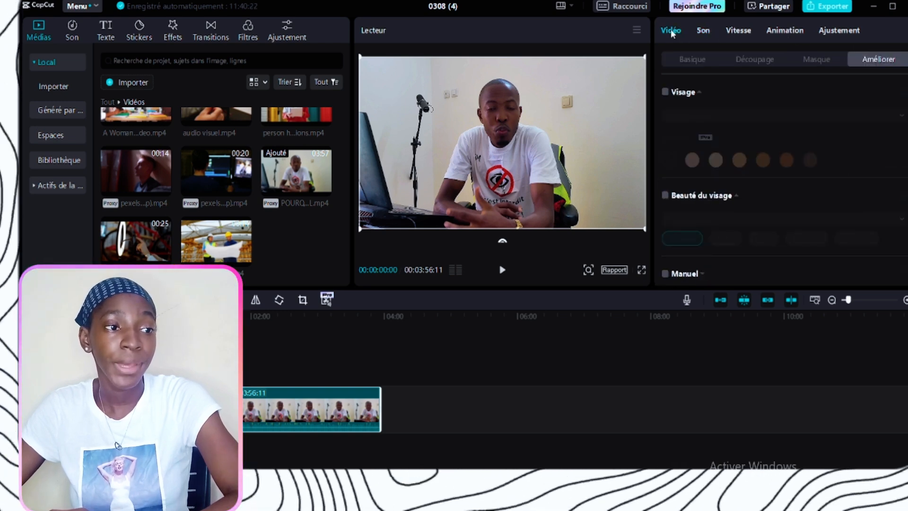
{"action": "left_click", "coordinate": [682, 61]}
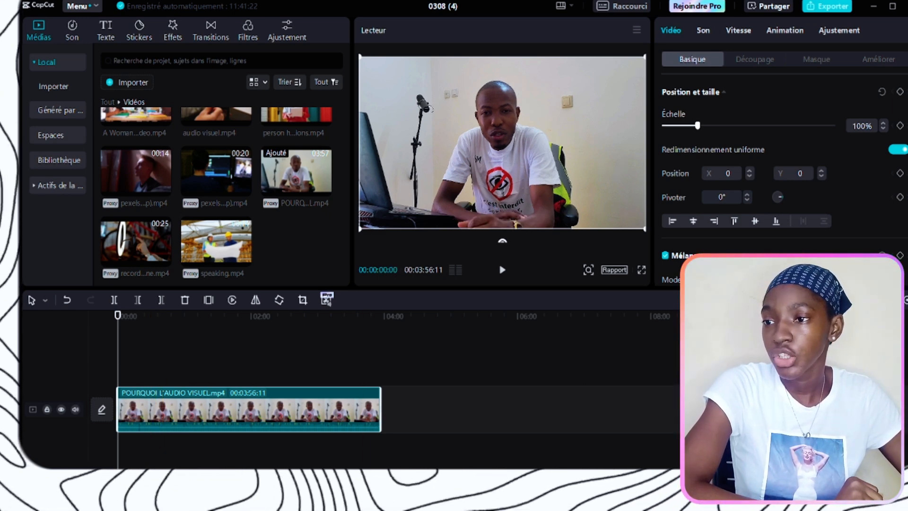
{"action": "left_click", "coordinate": [702, 31]}
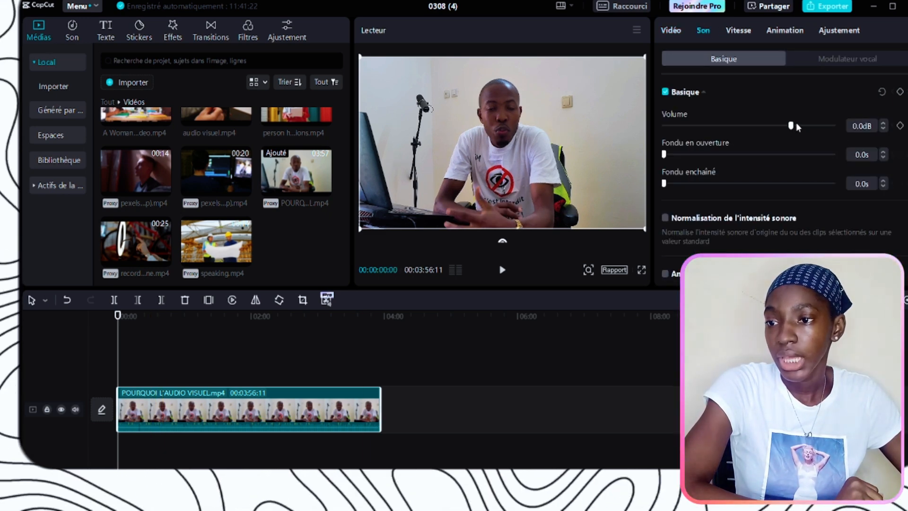
{"action": "mouse_move", "coordinate": [791, 126]}
{"action": "left_mouse_down"}
{"action": "mouse_move", "coordinate": [829, 128]}
{"action": "mouse_move", "coordinate": [719, 126]}
{"action": "mouse_move", "coordinate": [794, 141]}
{"action": "left_mouse_up"}
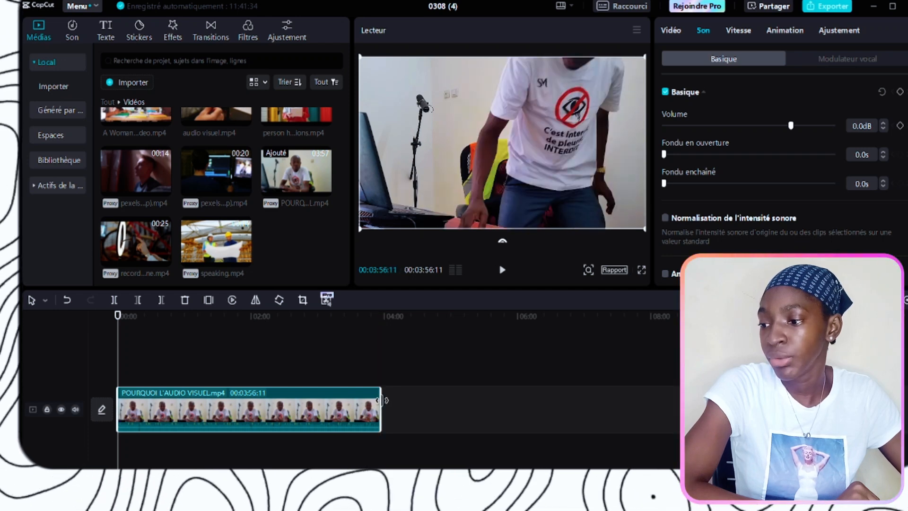
- Split the POURQUOI L'AUDIO VISUEL.mp4 clip on the timeline at 00:00:58:20
{"action": "left_click_drag", "start_coordinate": [380, 400], "coordinate": [399, 395]}
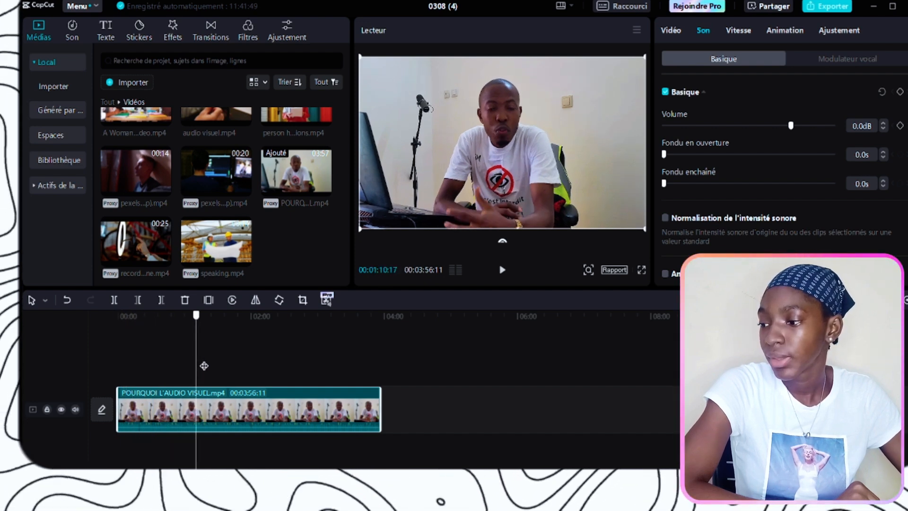
{"action": "left_click_drag", "start_coordinate": [204, 366], "coordinate": [179, 367]}
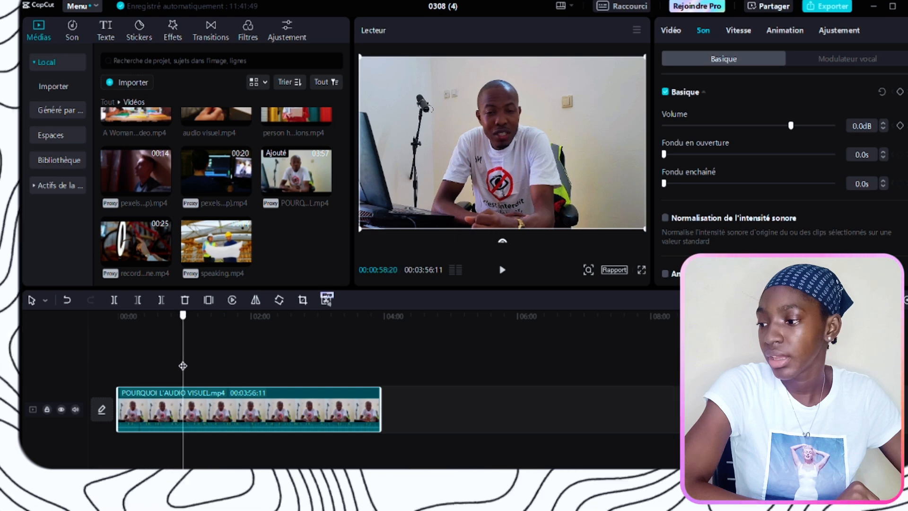
{"action": "left_click", "coordinate": [114, 299]}
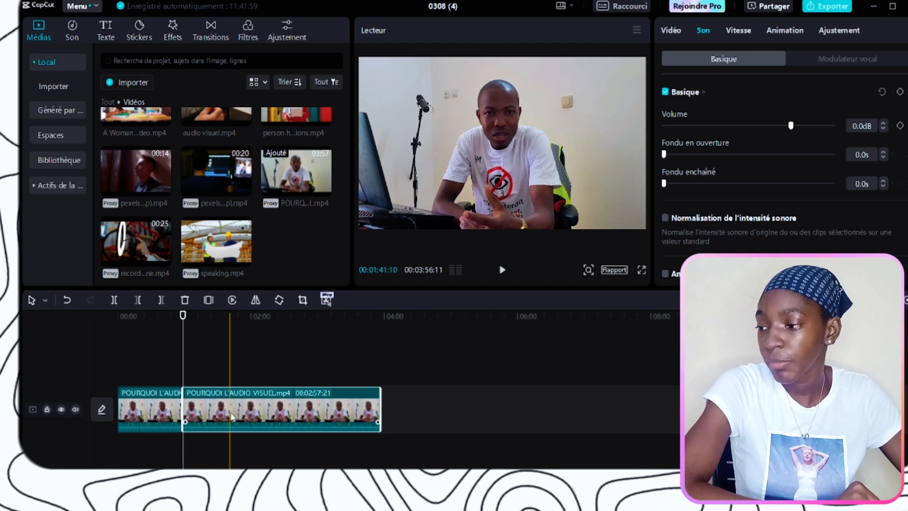
- Delete the second part of the split clip, keeping only the first part on the timeline
{"action": "left_click", "coordinate": [141, 416]}
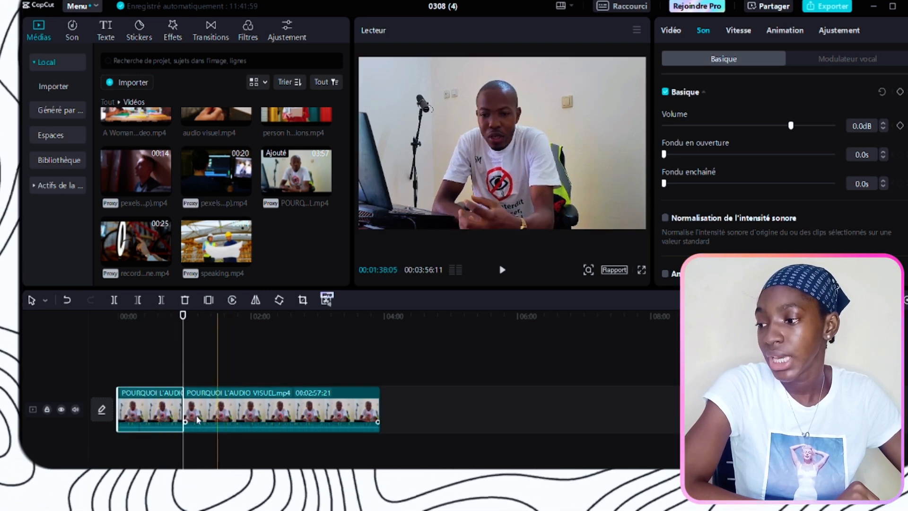
{"action": "left_click", "coordinate": [219, 407]}
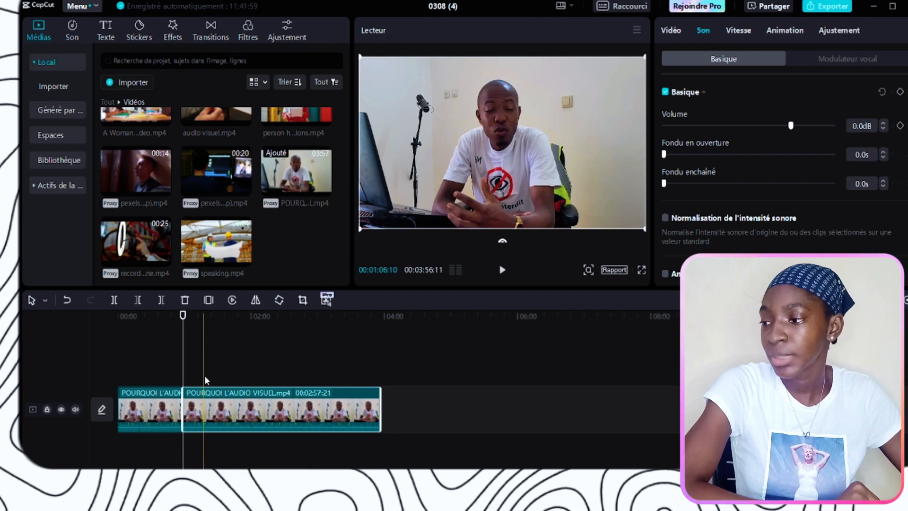
{"action": "left_click", "coordinate": [185, 300]}
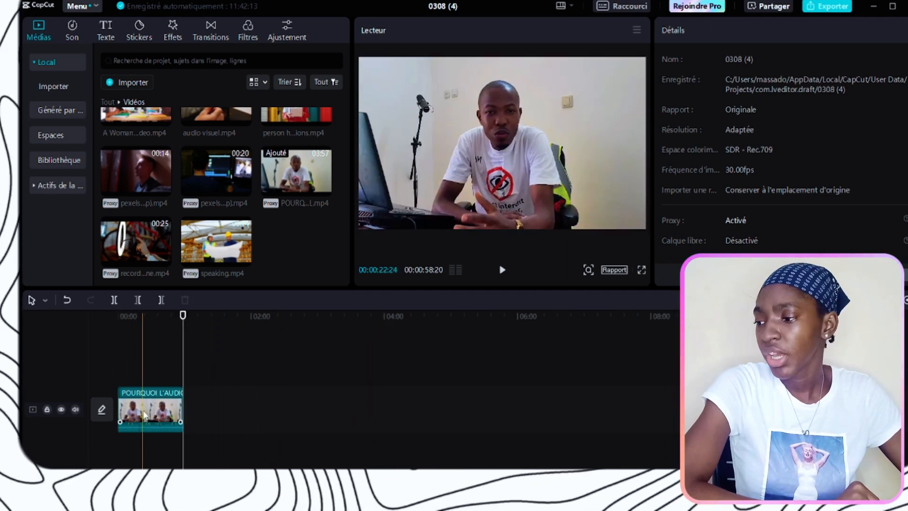
- Enlarge the timeline to frame level and return the playhead to the start of the remaining clip
{"action": "left_click", "coordinate": [145, 415]}
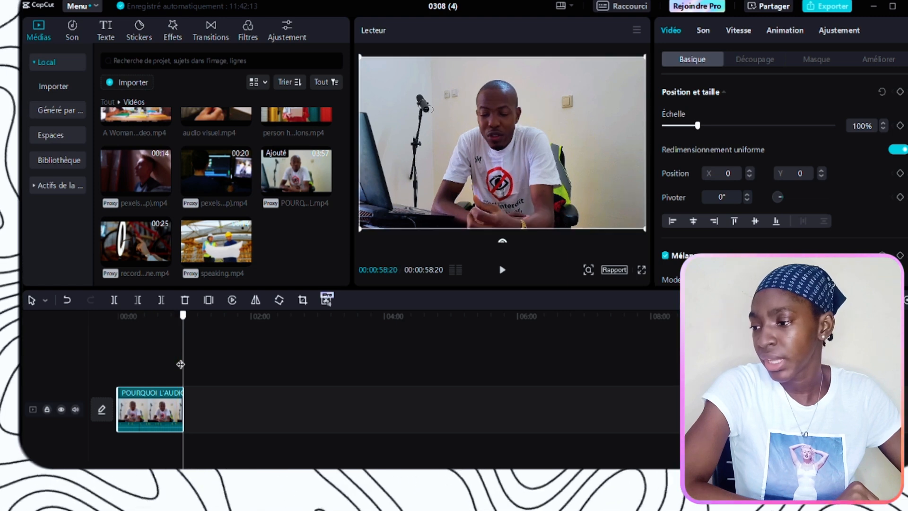
{"action": "left_click", "coordinate": [95, 377]}
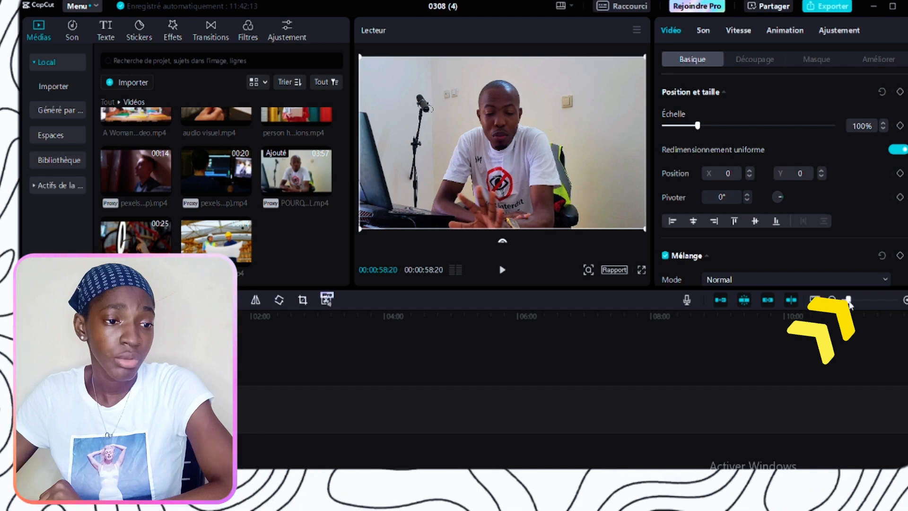
{"action": "left_click_drag", "start_coordinate": [848, 299], "coordinate": [875, 304]}
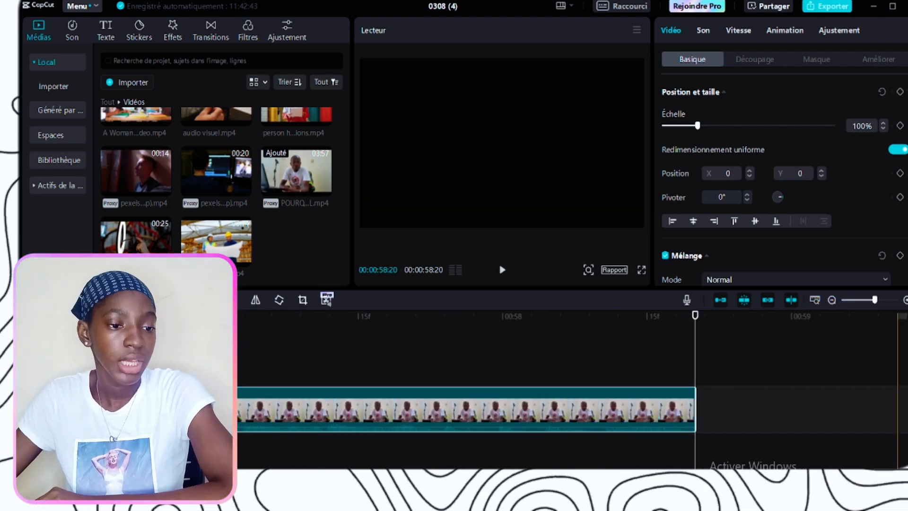
{"action": "scroll", "coordinate": [572, 388], "scroll_direction": "left", "scroll_amount": 10}
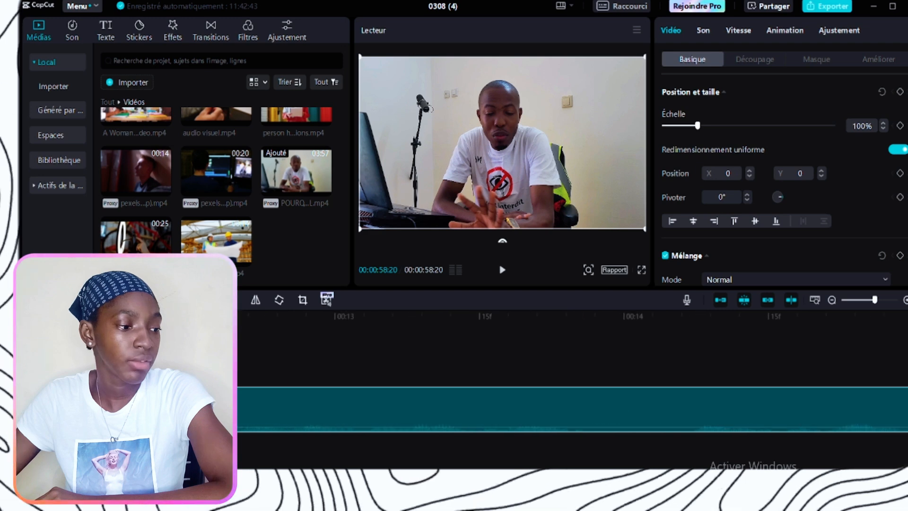
{"action": "scroll", "coordinate": [572, 388], "scroll_direction": "left", "scroll_amount": 2}
{"action": "left_click_drag", "start_coordinate": [189, 316], "coordinate": [117, 316]}
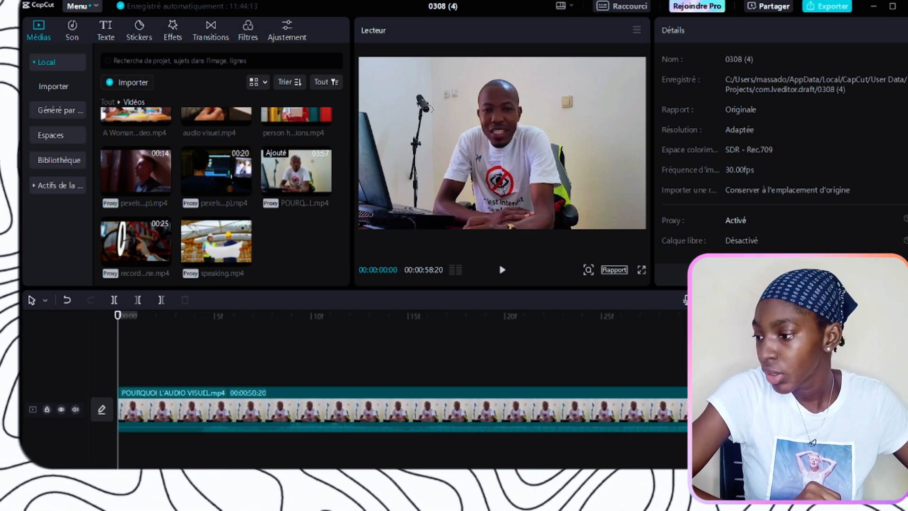
{"action": "scroll", "coordinate": [125, 437], "scroll_direction": "up", "scroll_amount": 3}
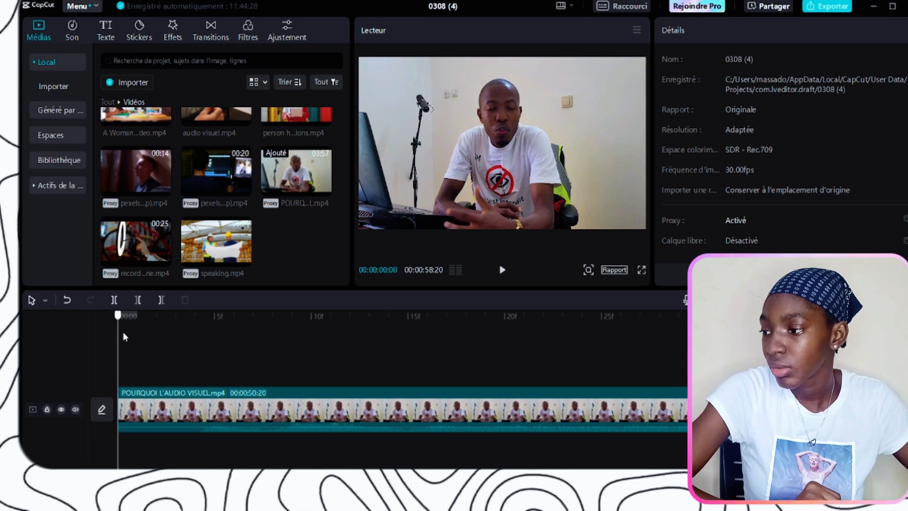
- Remove the clip's content before 00:00:00:04, using the playhead as the cut point
{"action": "left_click", "coordinate": [135, 336]}
{"action": "left_click", "coordinate": [160, 340]}
{"action": "left_click", "coordinate": [187, 349]}
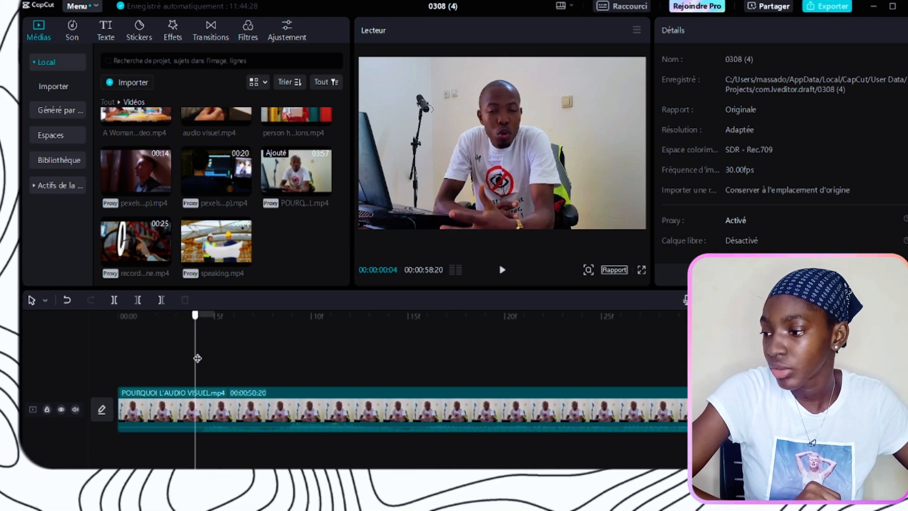
{"action": "left_click", "coordinate": [204, 350]}
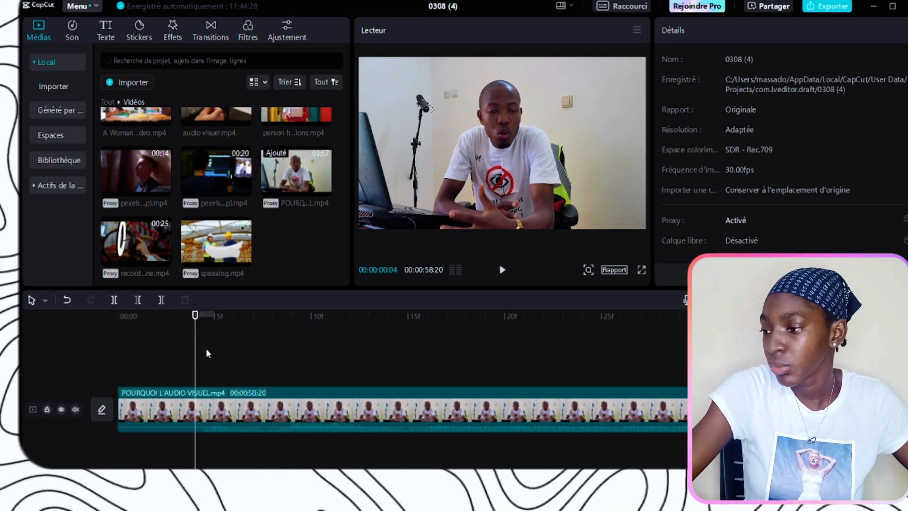
{"action": "left_click", "coordinate": [170, 421]}
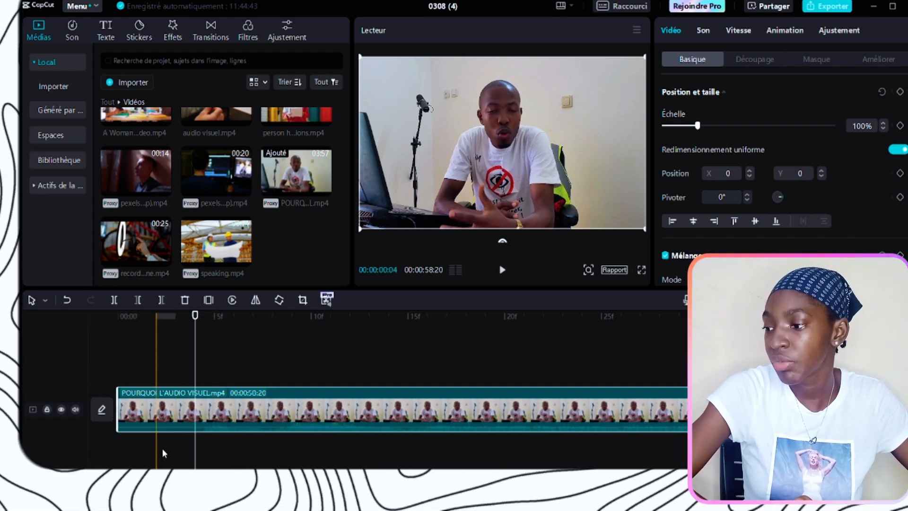
{"action": "left_click", "coordinate": [136, 303]}
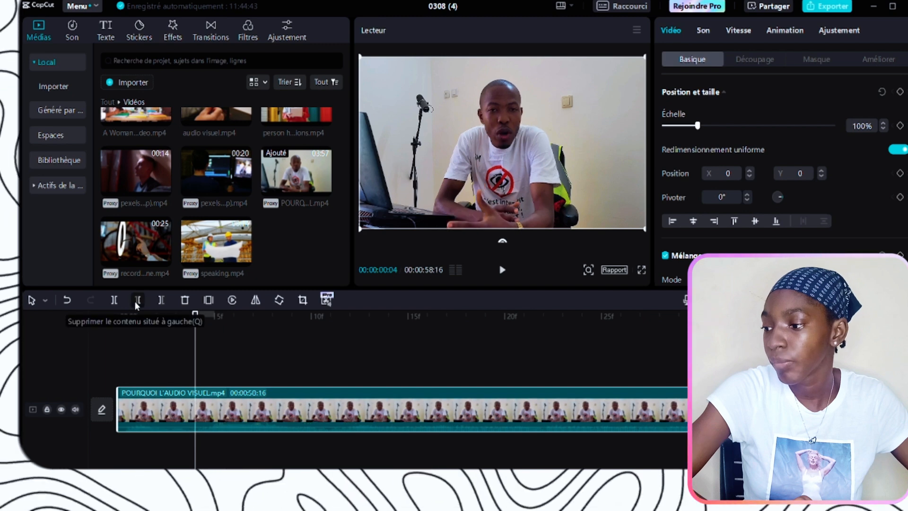
- Split the trimmed clip at 00:00:13:23, where the man is holding up his phone
{"action": "left_click_drag", "start_coordinate": [194, 349], "coordinate": [32, 375]}
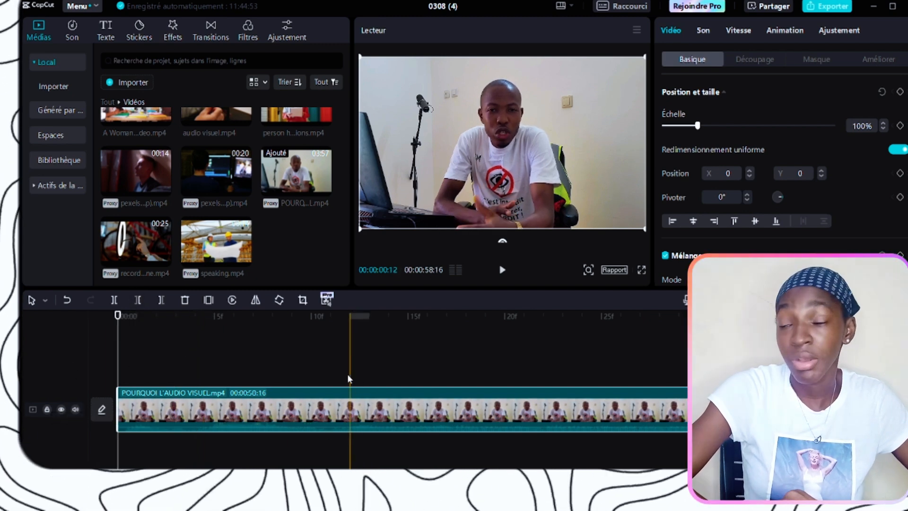
{"action": "key", "text": "ctrl+minus"}
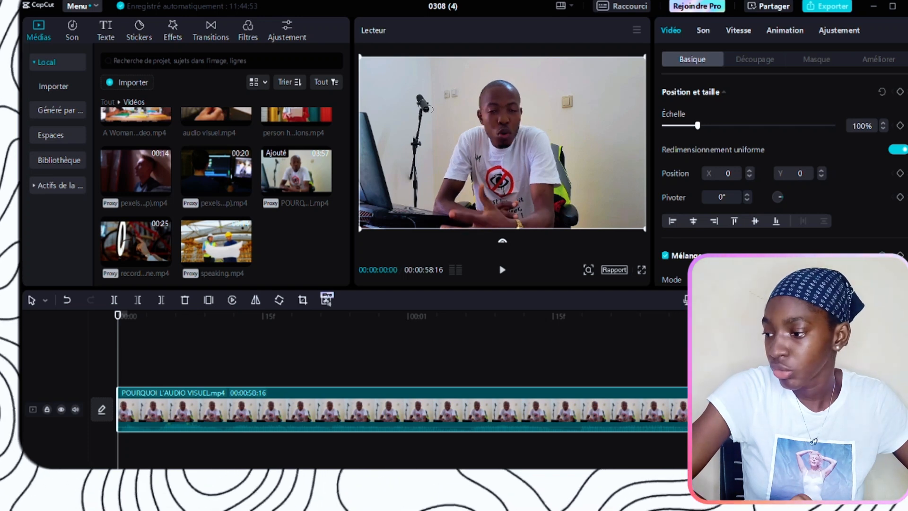
{"action": "scroll", "coordinate": [379, 407], "scroll_direction": "right", "scroll_amount": 5}
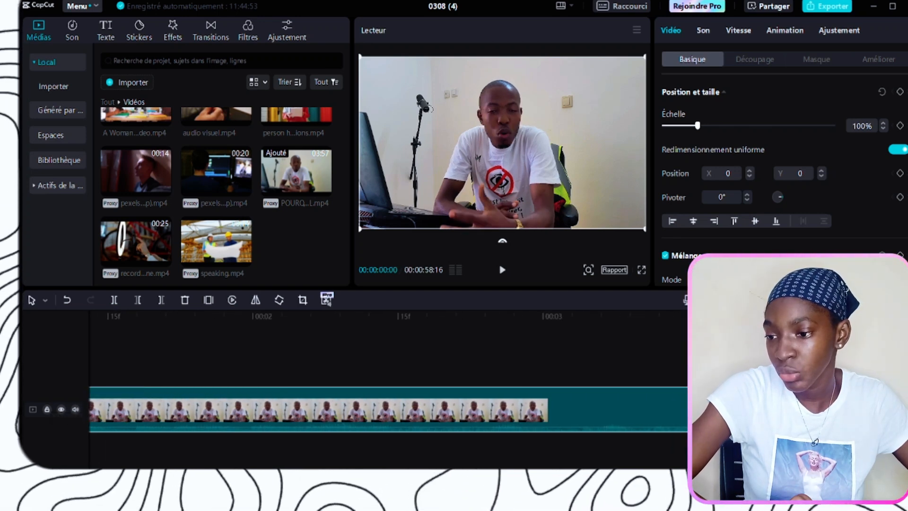
{"action": "scroll", "coordinate": [378, 407], "scroll_direction": "right", "scroll_amount": 5}
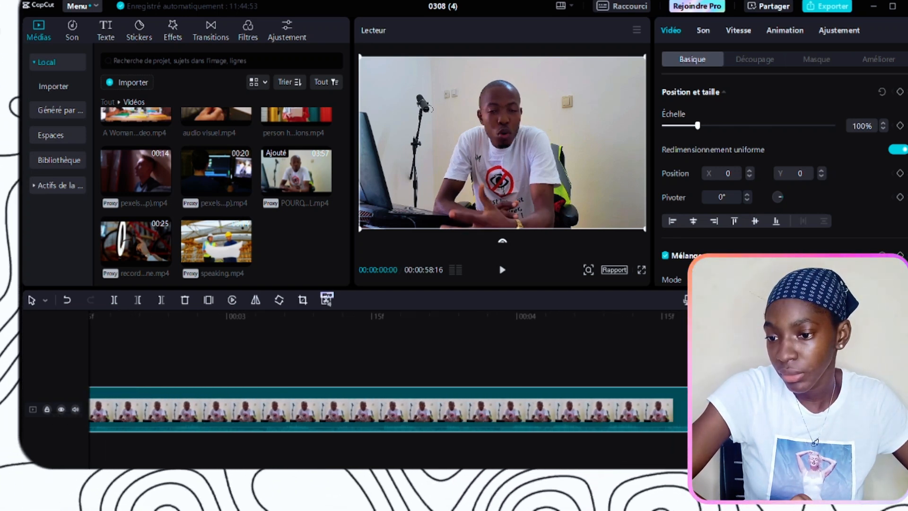
{"action": "scroll", "coordinate": [378, 407], "scroll_direction": "right", "scroll_amount": 5}
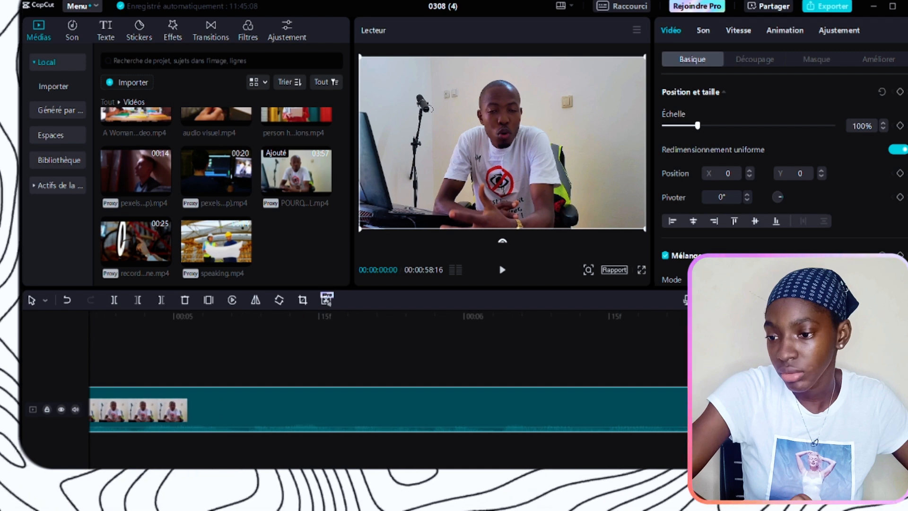
{"action": "scroll", "coordinate": [378, 407], "scroll_direction": "right", "scroll_amount": 1}
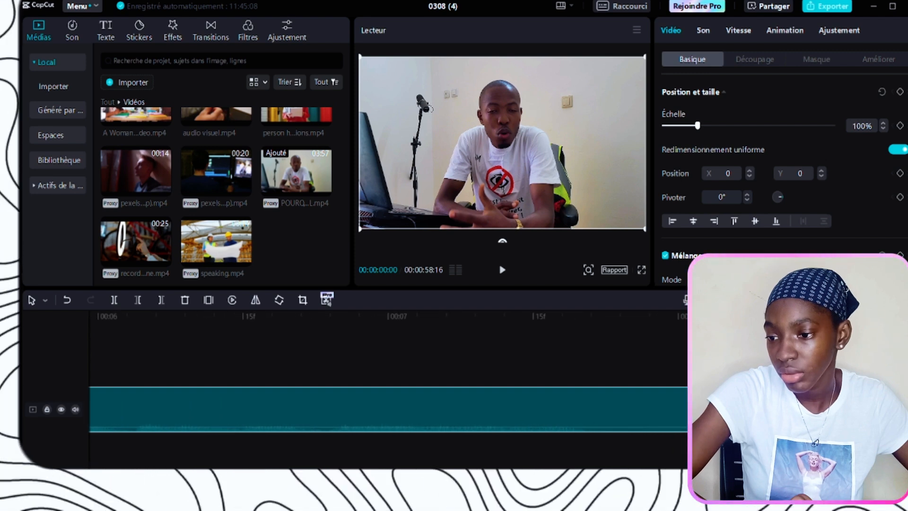
{"action": "scroll", "coordinate": [378, 407], "scroll_direction": "right", "scroll_amount": 1}
{"action": "scroll", "coordinate": [378, 407], "scroll_direction": "right", "scroll_amount": 15}
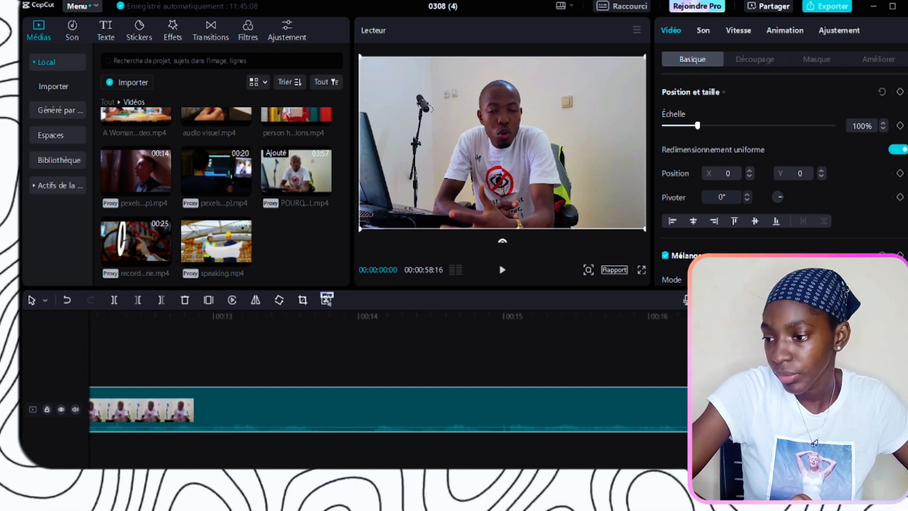
{"action": "left_click", "coordinate": [324, 358]}
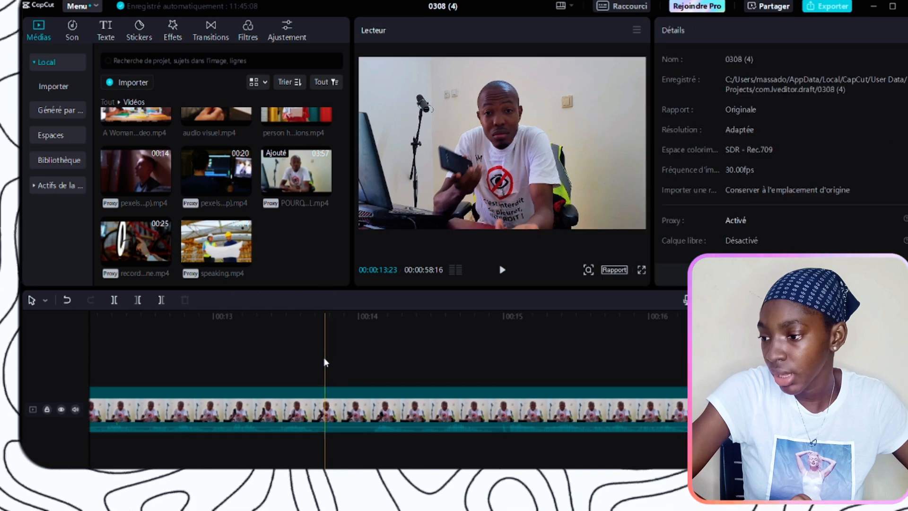
{"action": "left_click", "coordinate": [330, 424]}
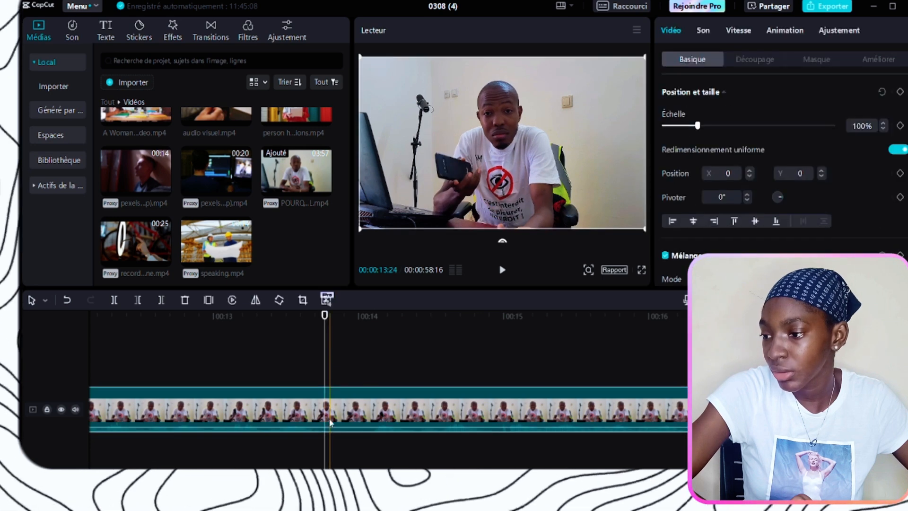
{"action": "left_click", "coordinate": [114, 300]}
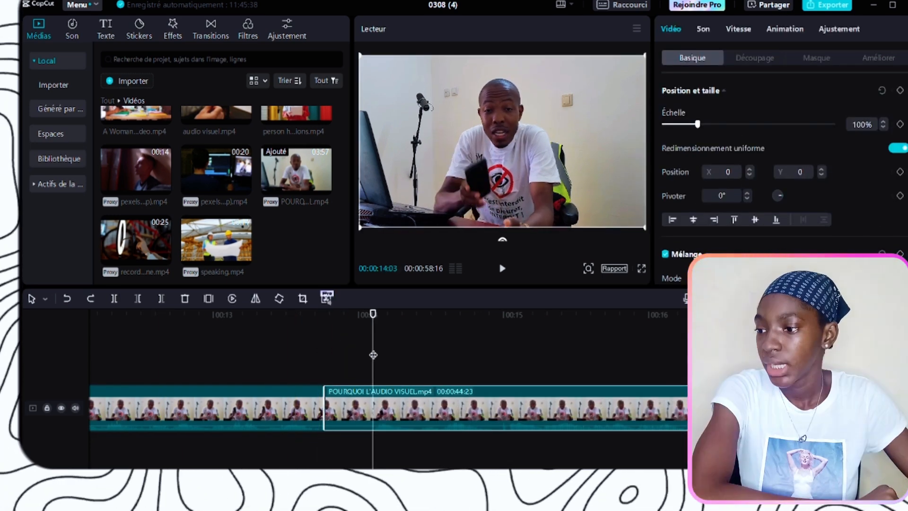
- Remove the second clip's content before 00:00:14:03, using the playhead as the cut point
{"action": "left_click", "coordinate": [137, 298]}
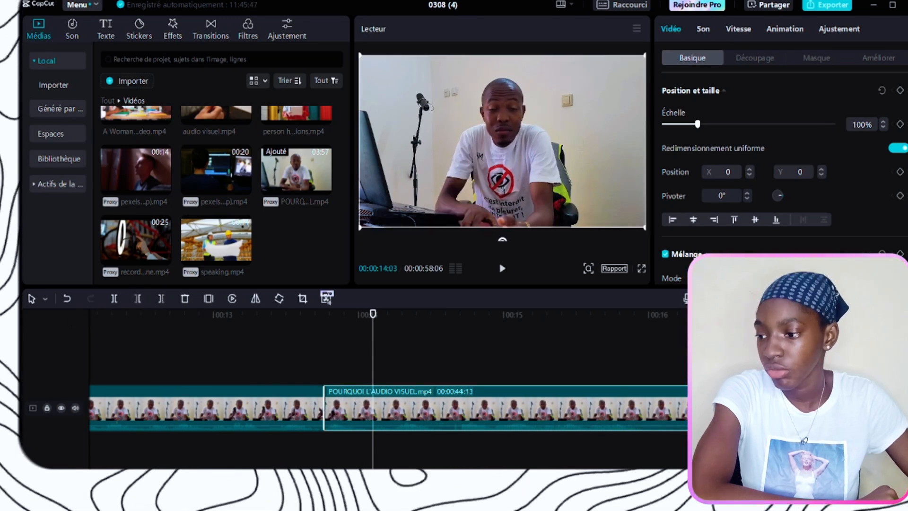
- Split the second clip at about 00:00:15:28 and remove the new clip's content before 00:00:16:14
{"action": "scroll", "coordinate": [419, 358], "scroll_direction": "right", "scroll_amount": 5}
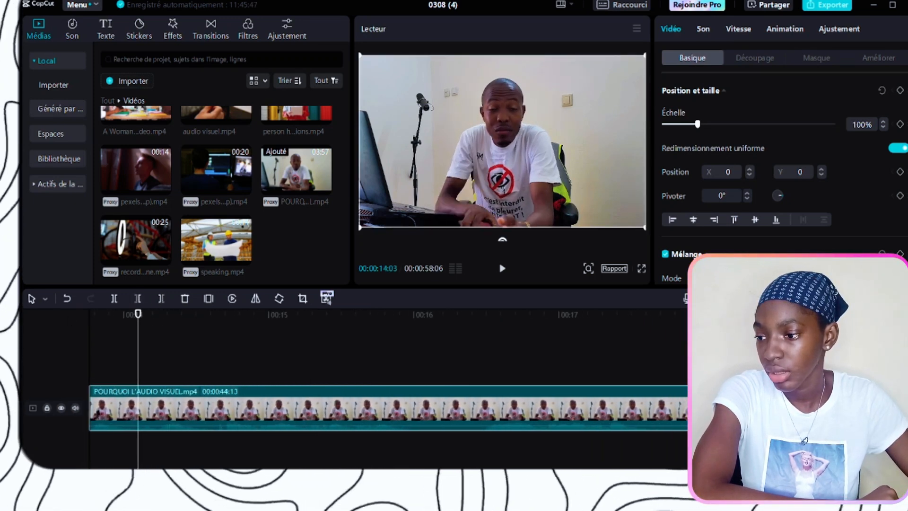
{"action": "left_click", "coordinate": [404, 350]}
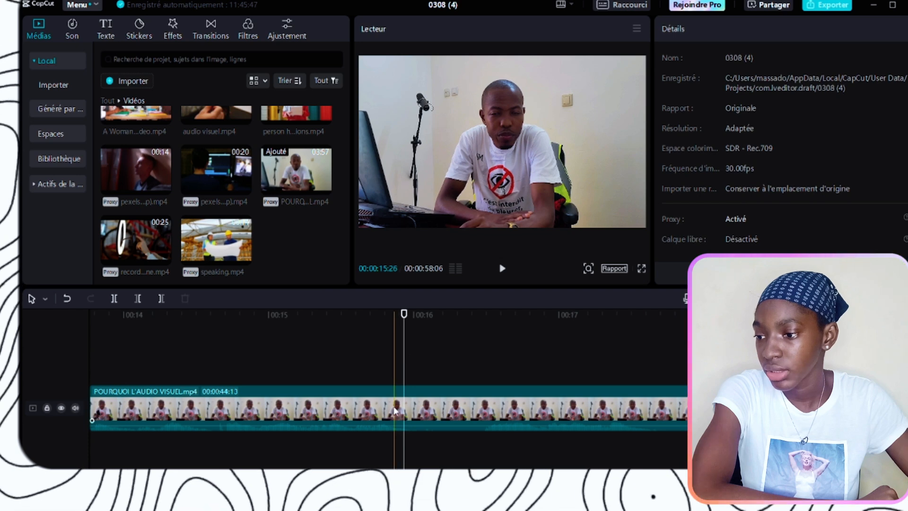
{"action": "left_click", "coordinate": [114, 299]}
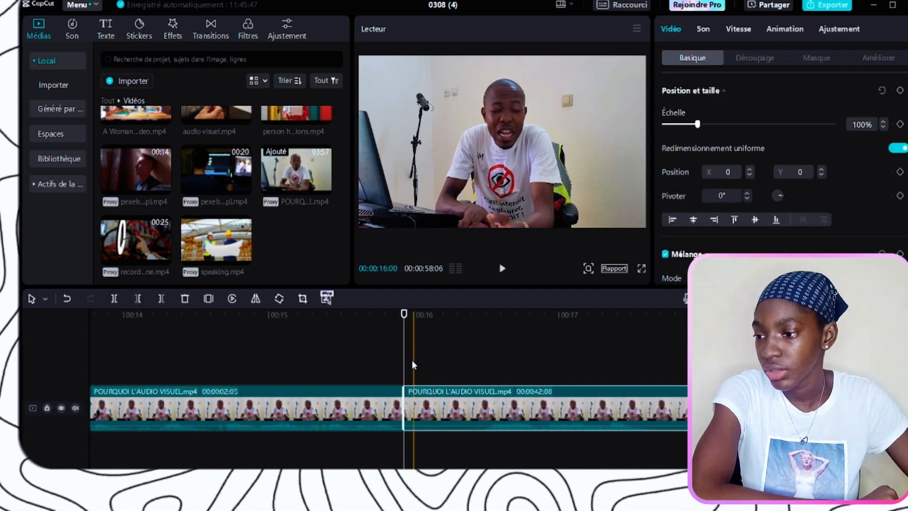
{"action": "left_click_drag", "start_coordinate": [402, 357], "coordinate": [481, 364]}
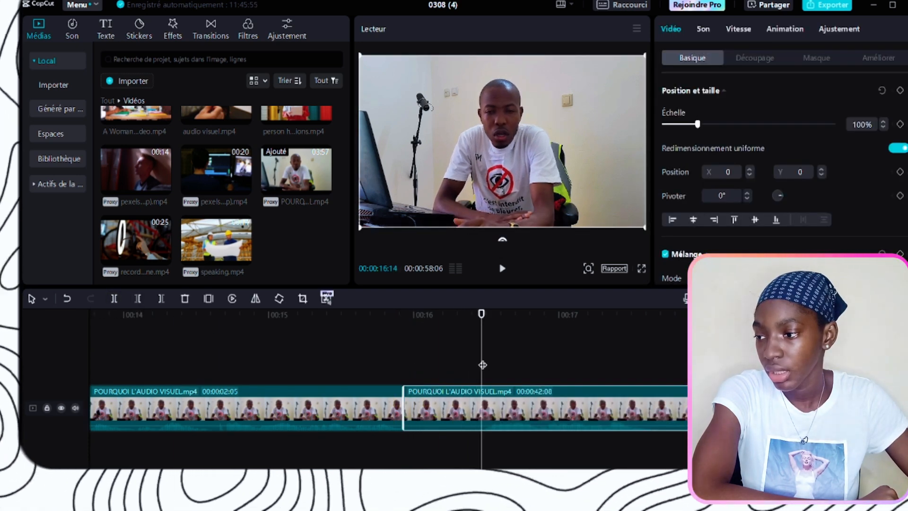
{"action": "left_click", "coordinate": [139, 300]}
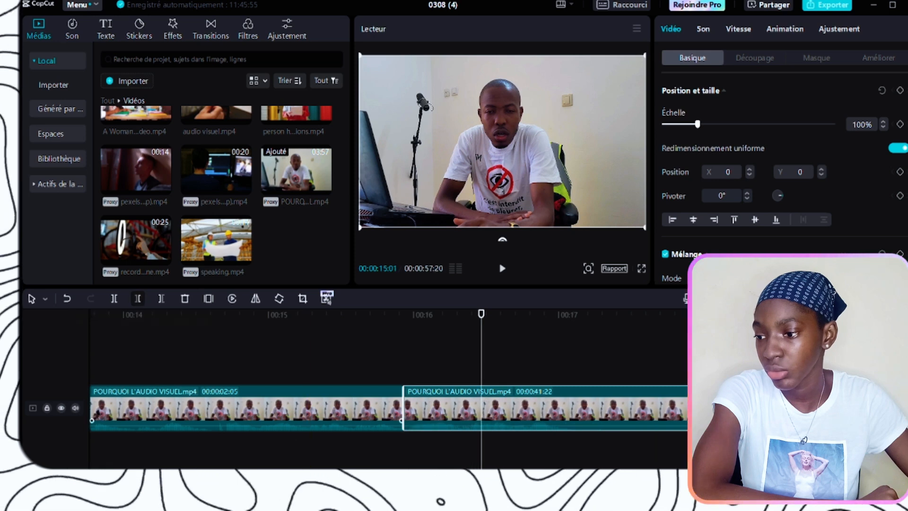
- Split the last clip at 00:00:17:03 and remove the new clip's content before about 00:00:18:23
{"action": "scroll", "coordinate": [362, 435], "scroll_direction": "right", "scroll_amount": 5}
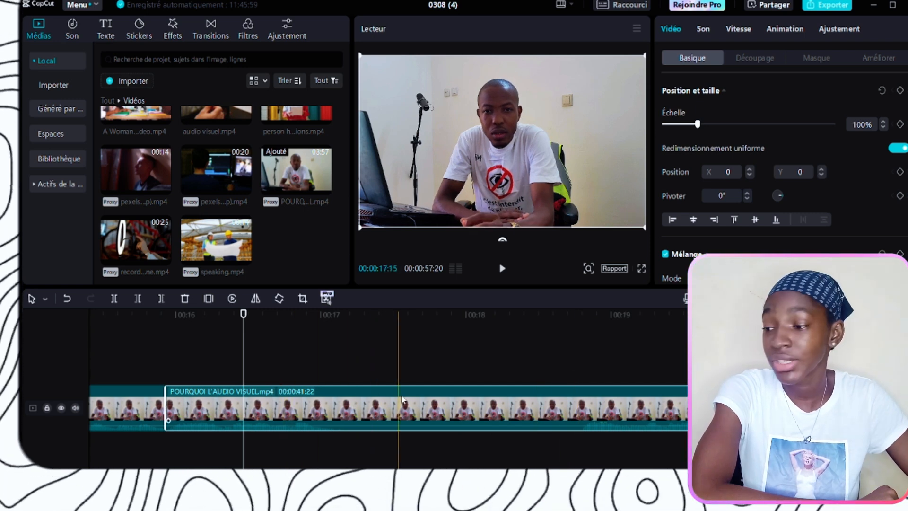
{"action": "left_click", "coordinate": [335, 331]}
{"action": "left_click", "coordinate": [297, 415]}
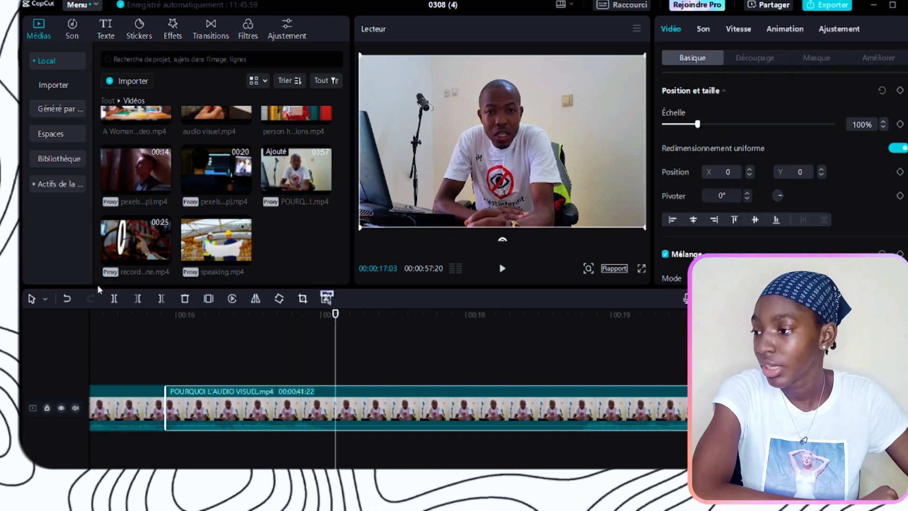
{"action": "left_click", "coordinate": [114, 299]}
{"action": "left_click", "coordinate": [577, 314]}
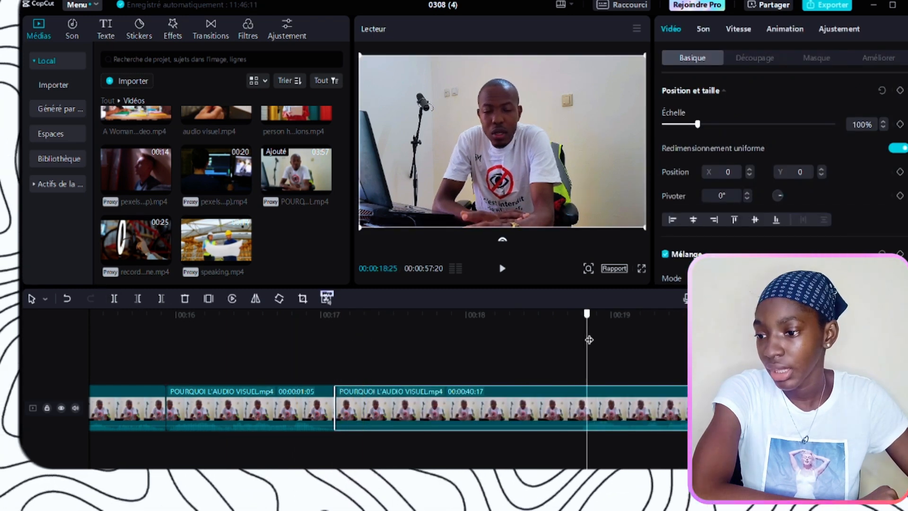
{"action": "left_click", "coordinate": [141, 300]}
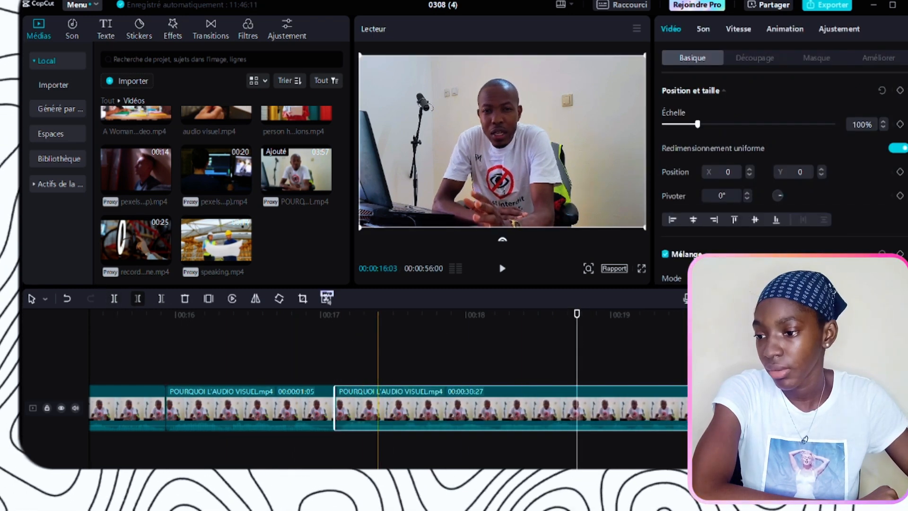
- Split the last clip at 00:00:22:01 and remove the new clip's content before 00:00:22:15
{"action": "scroll", "coordinate": [374, 378], "scroll_direction": "right", "scroll_amount": 8}
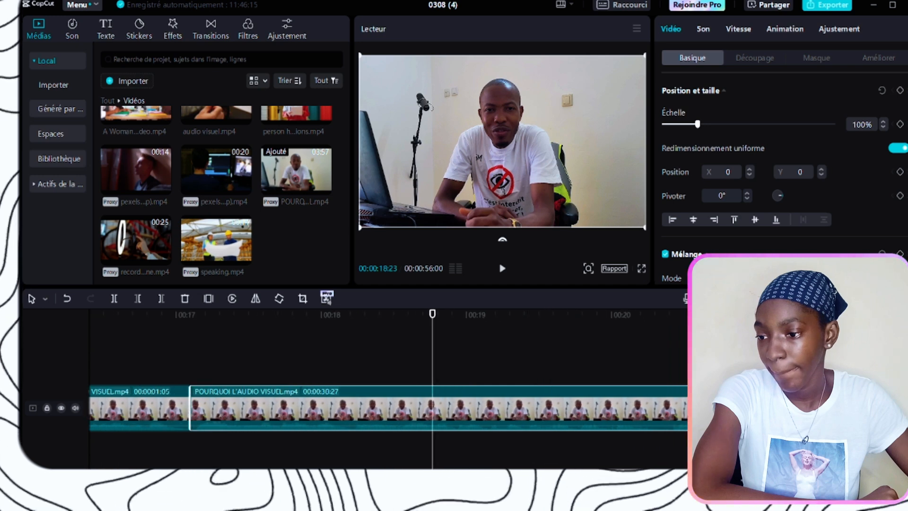
{"action": "left_click", "coordinate": [498, 360]}
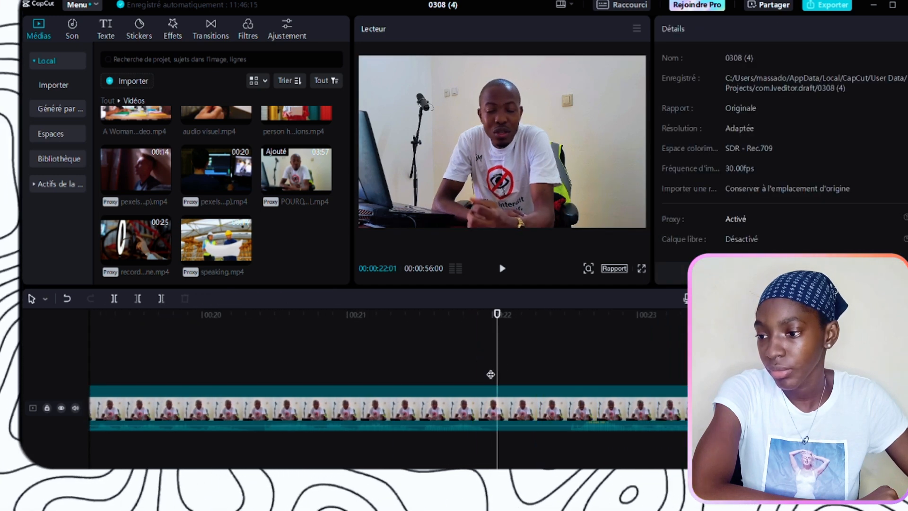
{"action": "left_click", "coordinate": [404, 412]}
{"action": "left_click", "coordinate": [114, 299]}
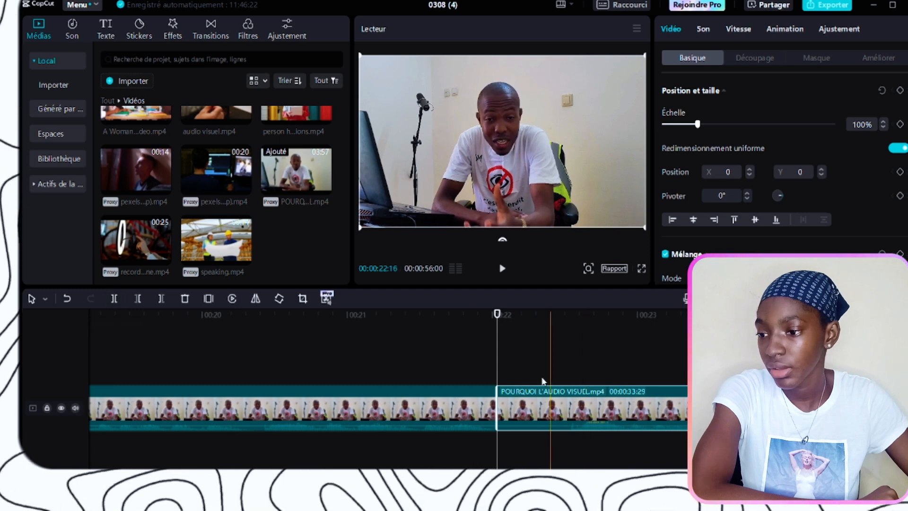
{"action": "left_click_drag", "start_coordinate": [495, 369], "coordinate": [564, 367]}
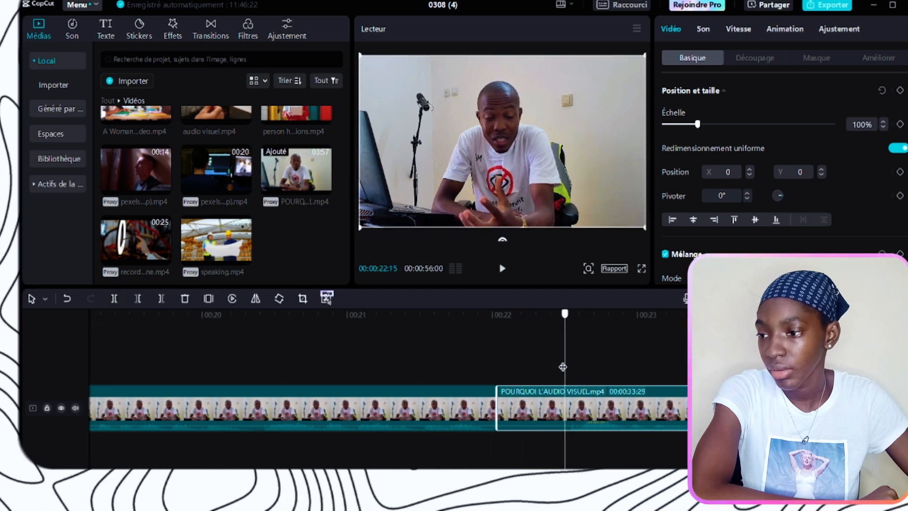
{"action": "left_click", "coordinate": [136, 303]}
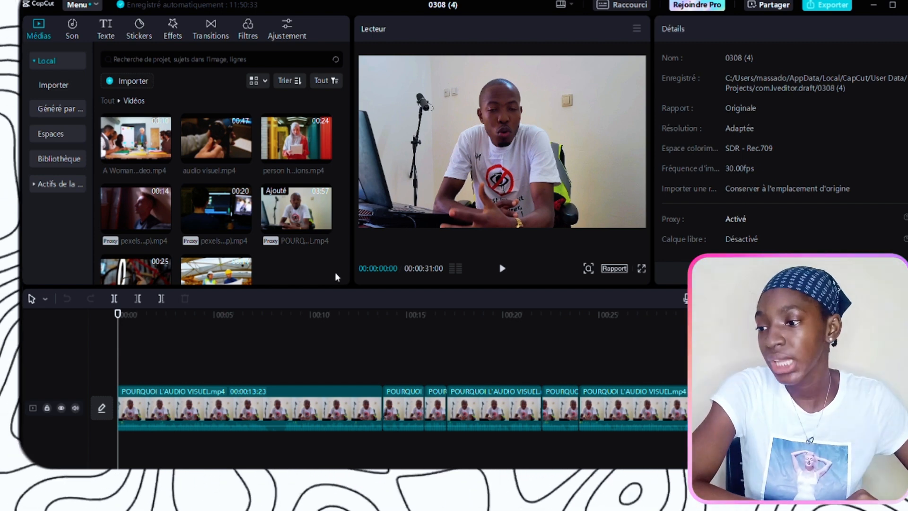
- Play back the cut sequence from the start to about 00:00:34:14 to check the cuts and find remaining pauses
{"action": "left_click", "coordinate": [502, 269]}
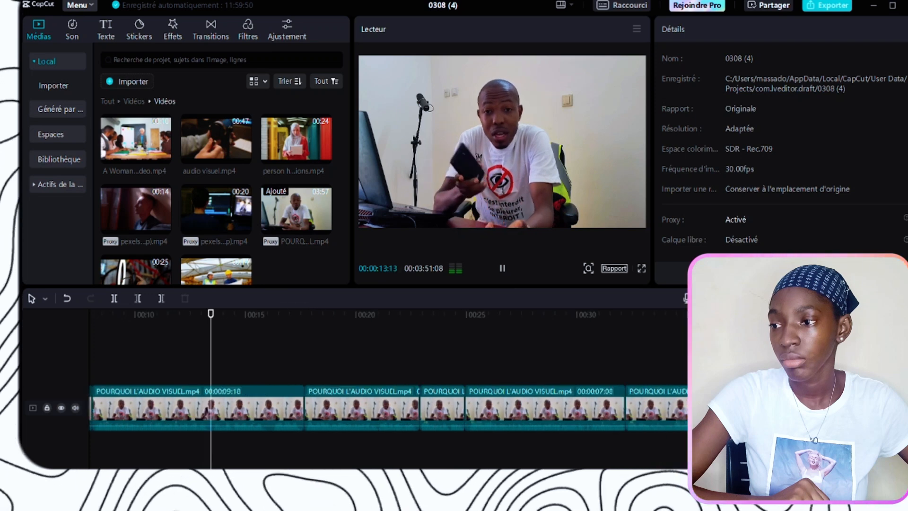
{"action": "left_click", "coordinate": [502, 269]}
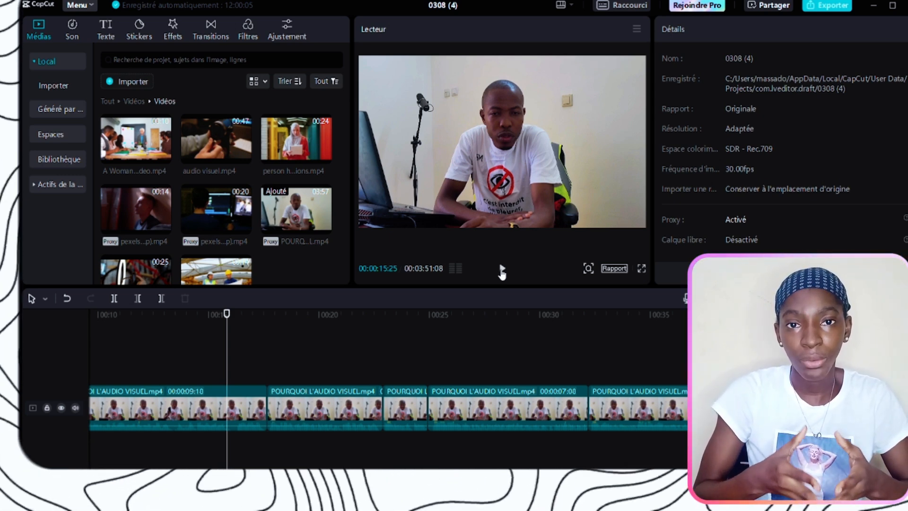
{"action": "left_click", "coordinate": [502, 269]}
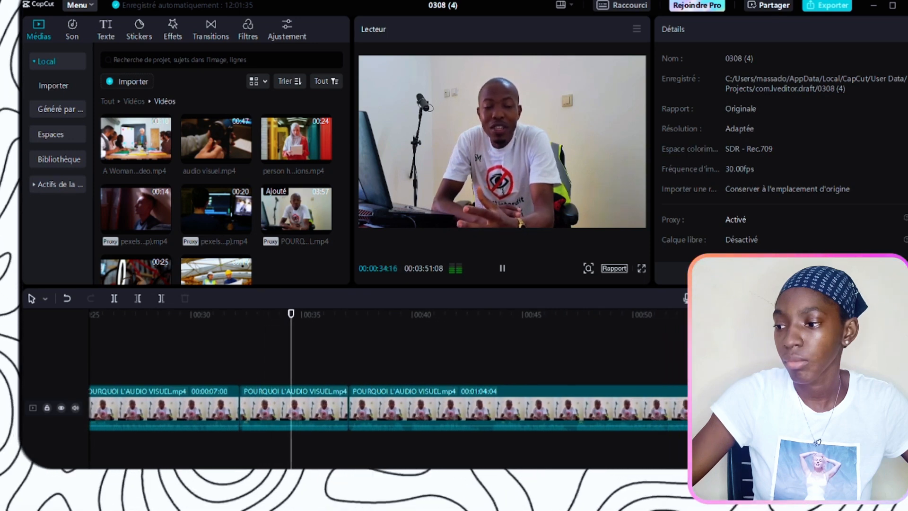
{"action": "key", "text": "space"}
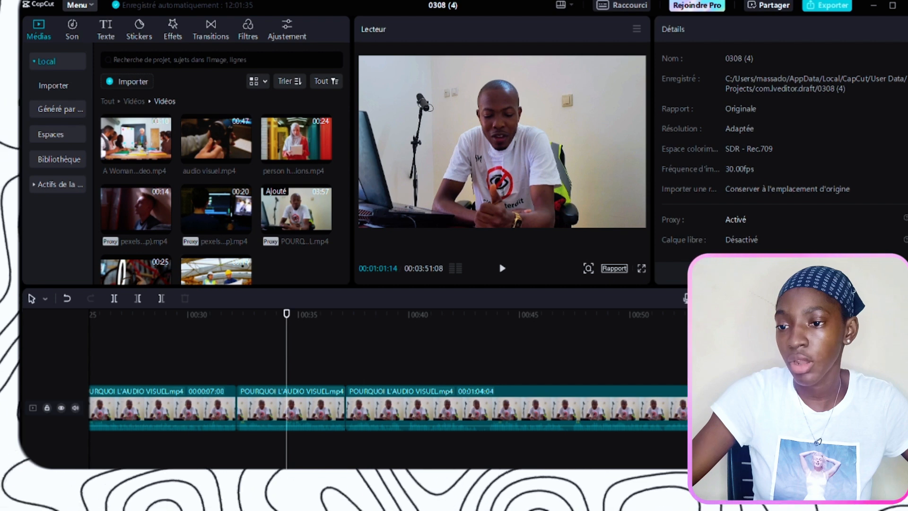
- Split the clip at about 00:00:34:01 where the man pauses, and remove the new clip's content before about 00:00:34:12
{"action": "key", "text": "ctrl+plus"}
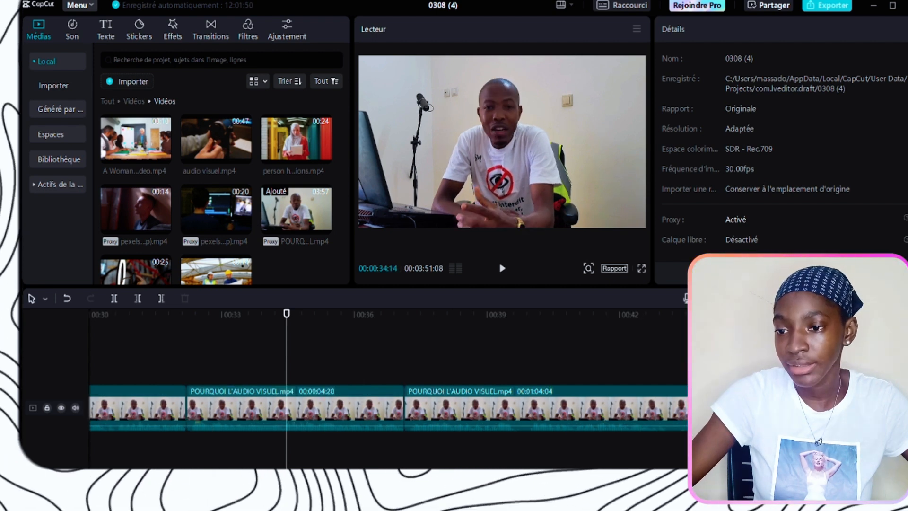
{"action": "key", "text": "ctrl+plus"}
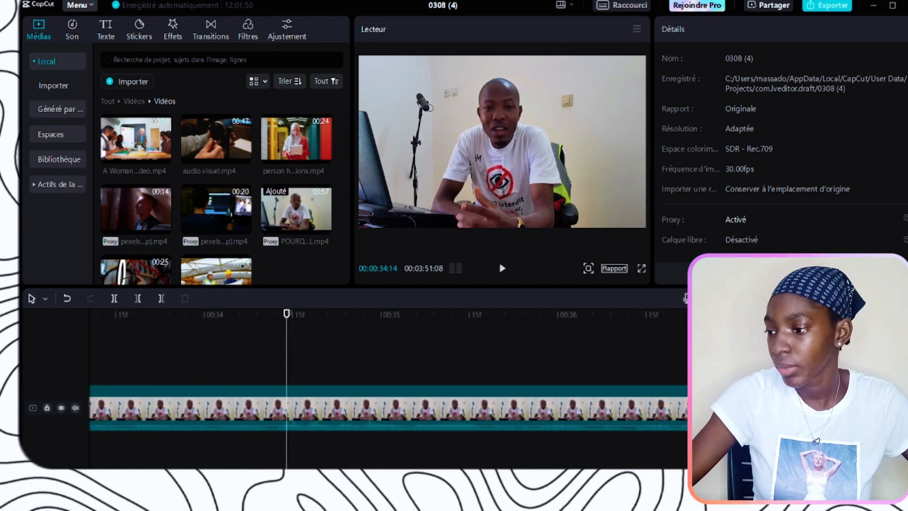
{"action": "key", "text": "space"}
{"action": "left_click", "coordinate": [259, 347]}
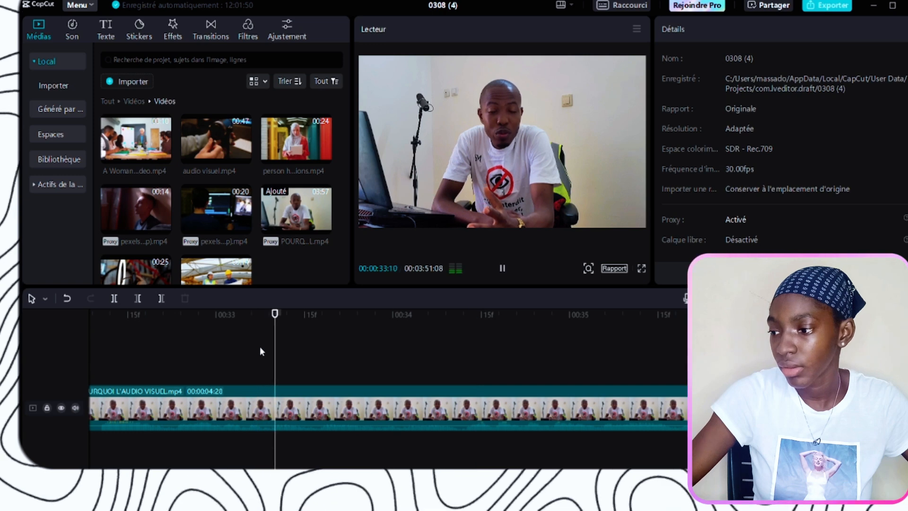
{"action": "key", "text": "space"}
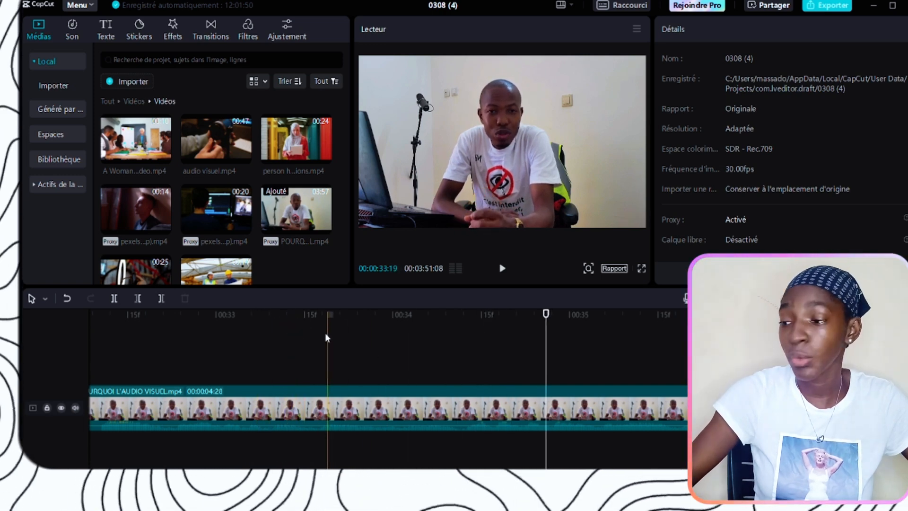
{"action": "left_click", "coordinate": [320, 339]}
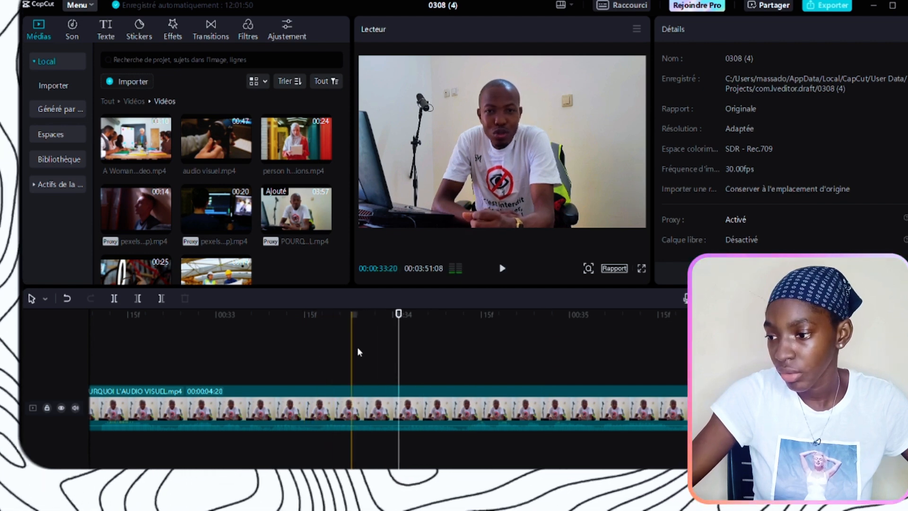
{"action": "left_click", "coordinate": [371, 401]}
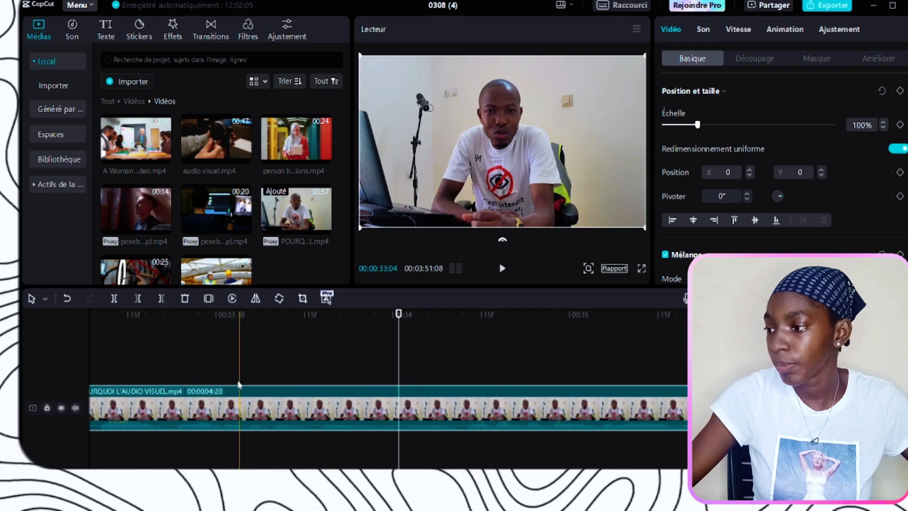
{"action": "left_click", "coordinate": [116, 299]}
{"action": "left_click", "coordinate": [462, 352]}
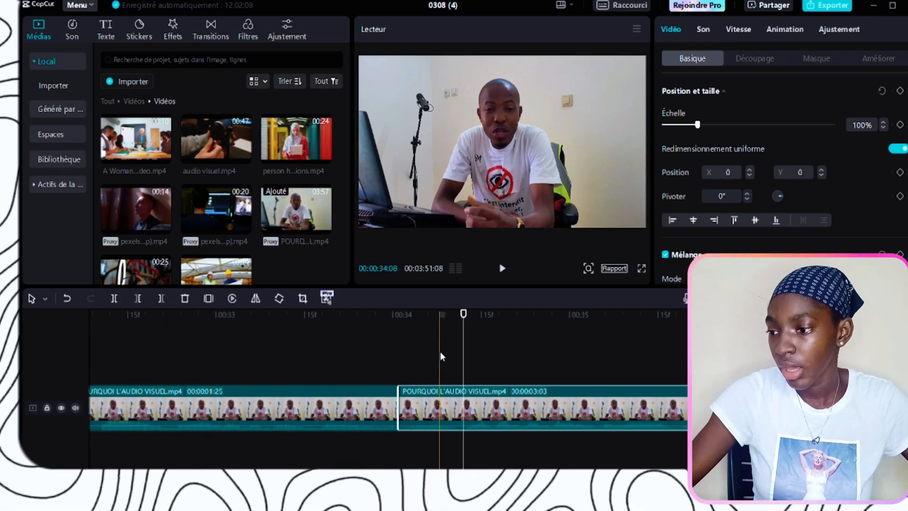
{"action": "left_click", "coordinate": [137, 298]}
- Play back the timeline from before the new cut to about 00:01:01:09, following the playhead, to look for further passages to cut
{"action": "left_click", "coordinate": [169, 355]}
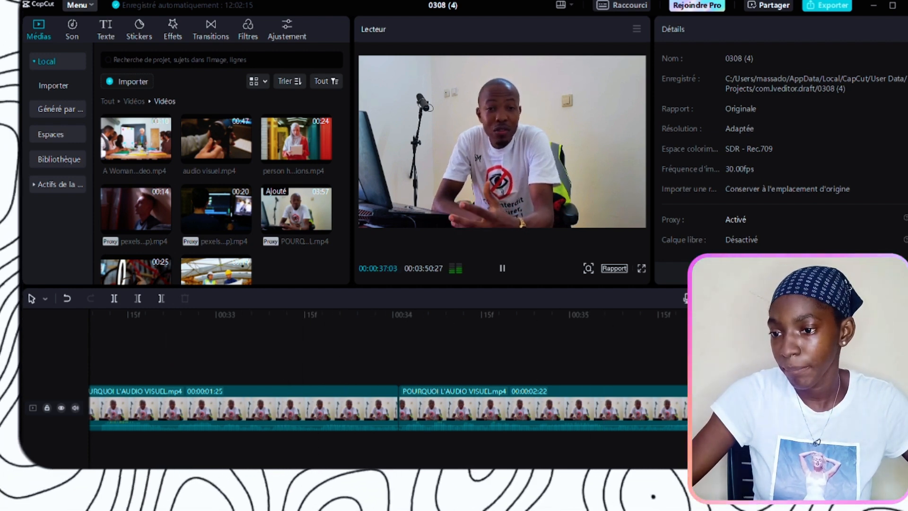
{"action": "key", "text": "ctrl+minus"}
{"action": "key", "text": "ctrl+minus"}
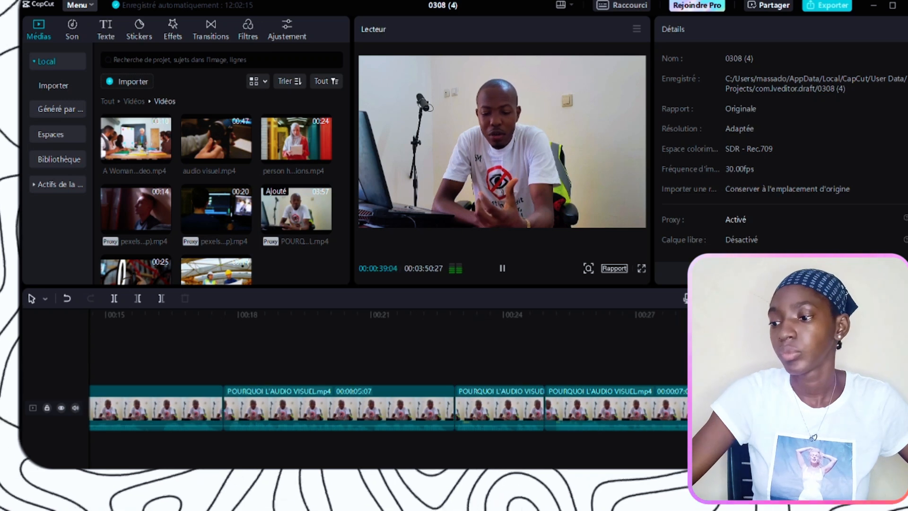
{"action": "scroll", "coordinate": [388, 408], "scroll_direction": "right", "scroll_amount": 10}
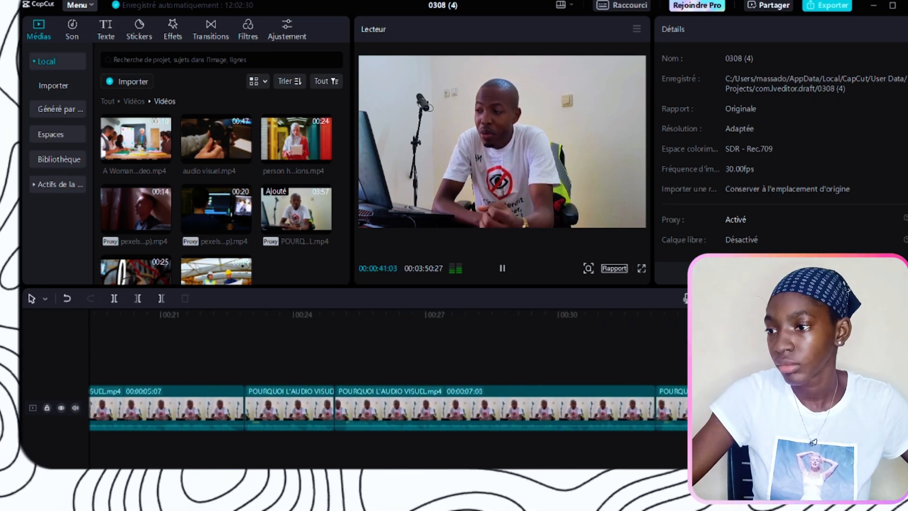
{"action": "scroll", "coordinate": [388, 408], "scroll_direction": "right", "scroll_amount": 5}
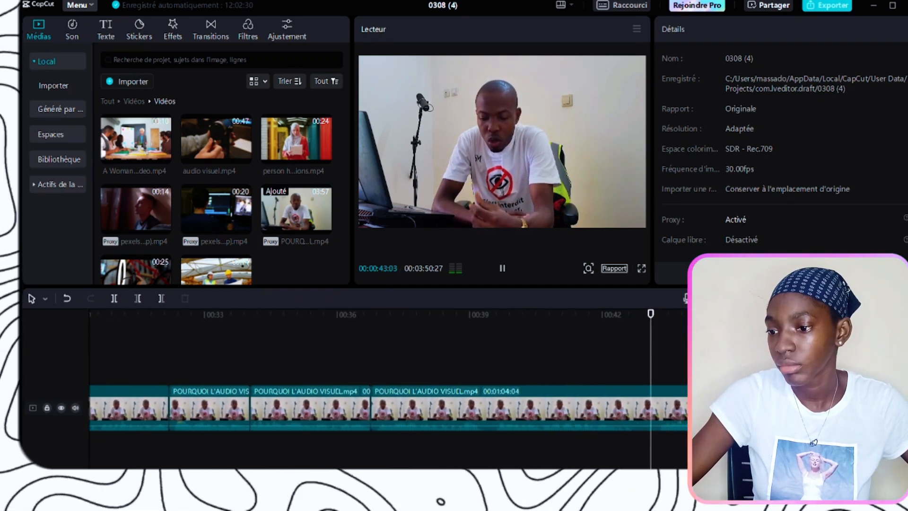
{"action": "scroll", "coordinate": [388, 408], "scroll_direction": "right", "scroll_amount": 8}
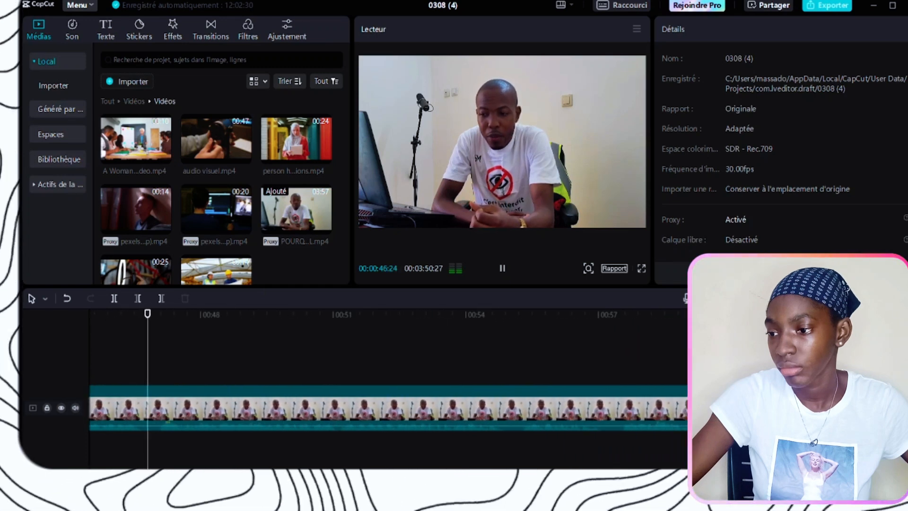
{"action": "scroll", "coordinate": [388, 408], "scroll_direction": "right", "scroll_amount": 3}
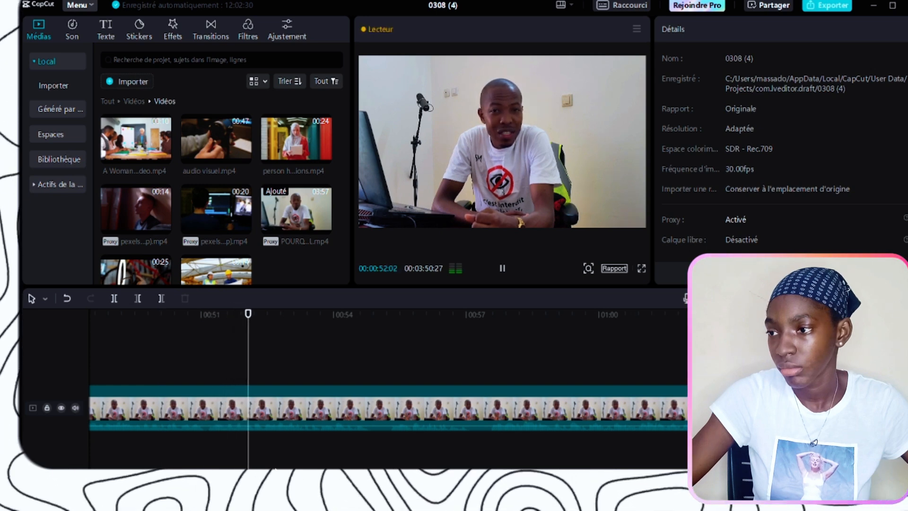
{"action": "key", "text": "space"}
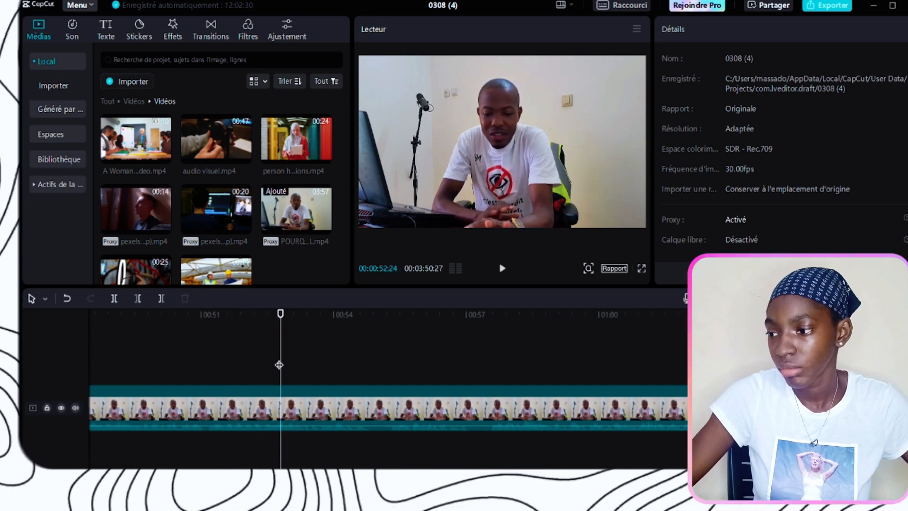
{"action": "left_click", "coordinate": [271, 364]}
{"action": "key", "text": "space"}
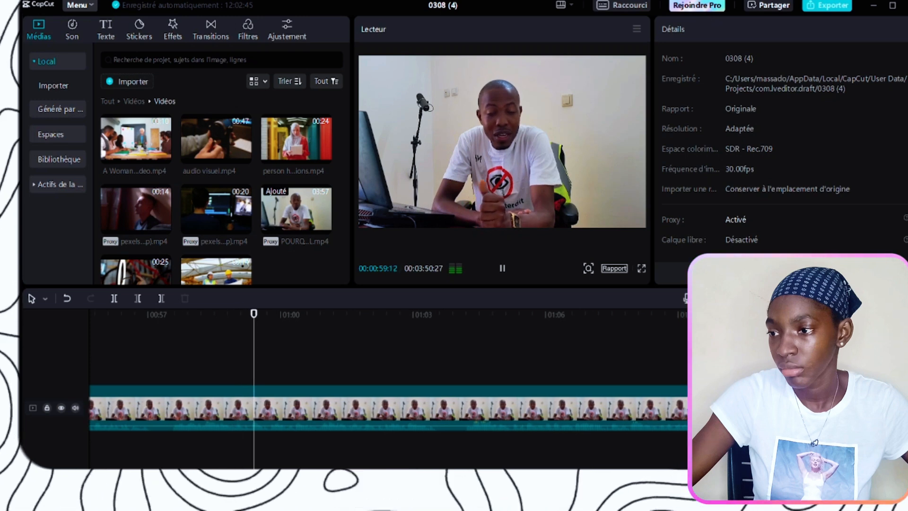
{"action": "key", "text": "space"}
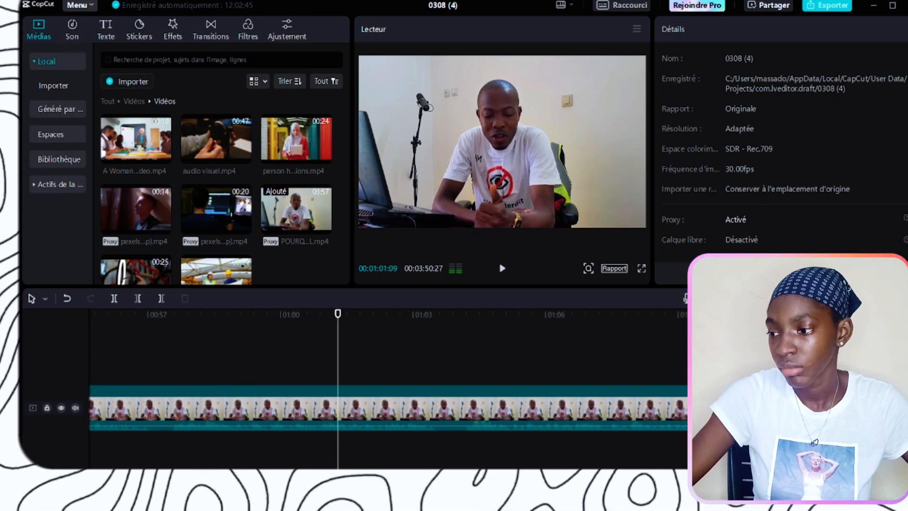
- Split the clip at about 00:01:00:09 and remove the new clip's content before about 00:01:00:25
{"action": "left_click", "coordinate": [265, 357]}
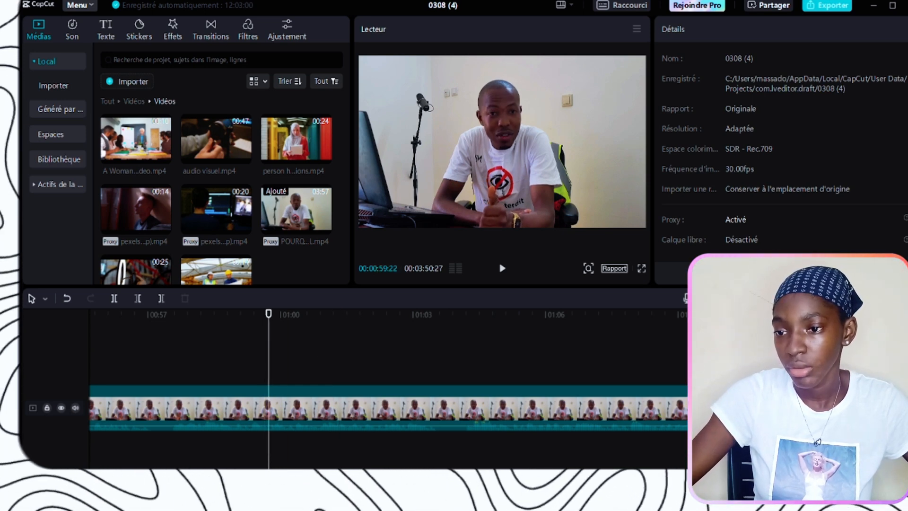
{"action": "scroll", "coordinate": [308, 420], "scroll_direction": "up", "scroll_amount": 2, "text": "ctrl"}
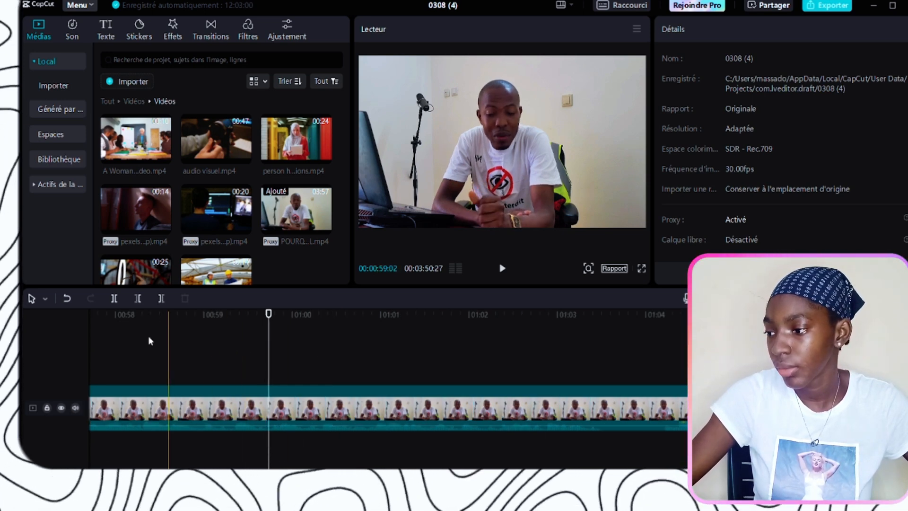
{"action": "left_click", "coordinate": [127, 332]}
{"action": "key", "text": "space"}
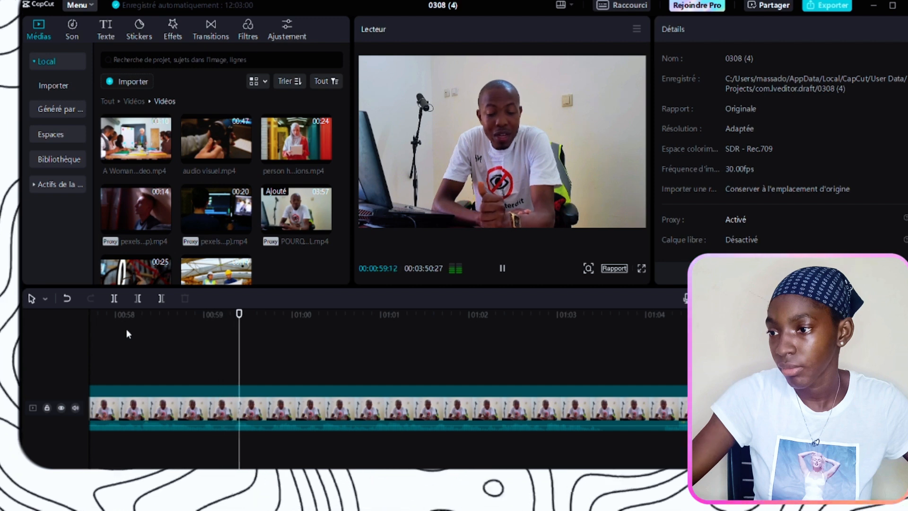
{"action": "key", "text": "space"}
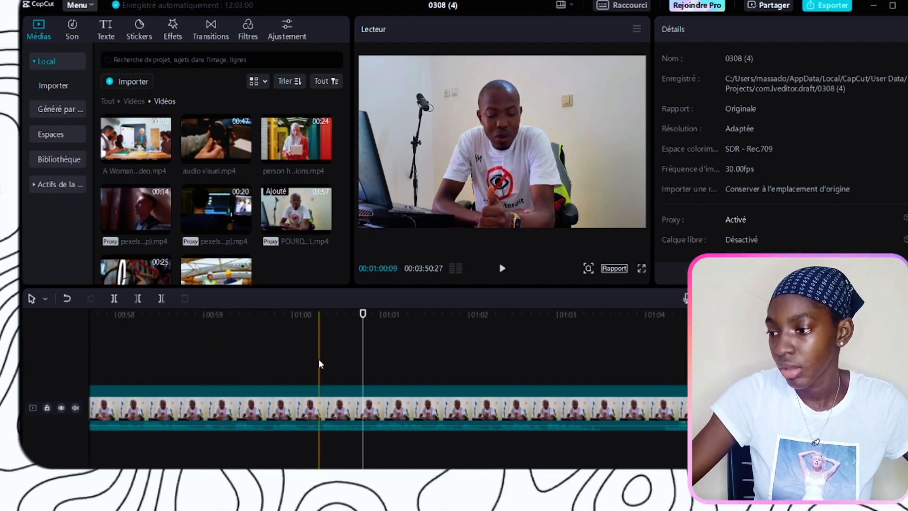
{"action": "left_click", "coordinate": [290, 396]}
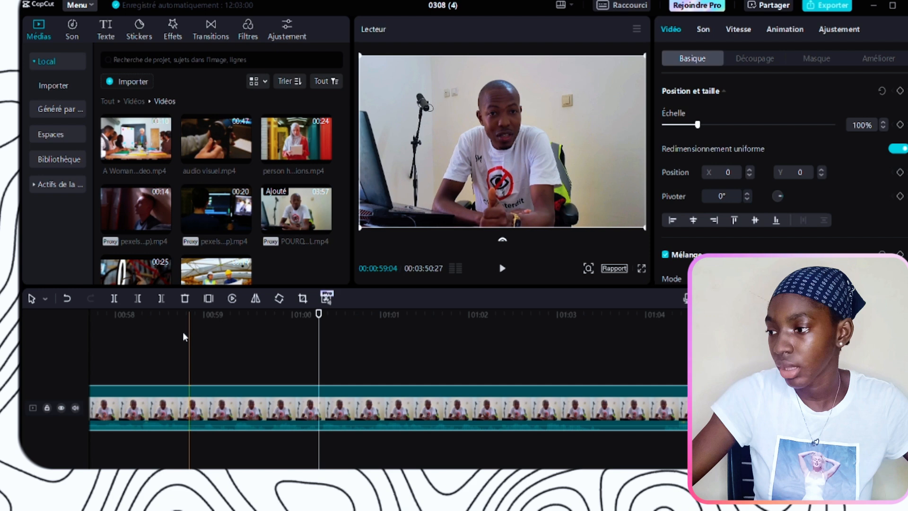
{"action": "left_click", "coordinate": [113, 300]}
{"action": "left_click_drag", "start_coordinate": [324, 352], "coordinate": [361, 358]}
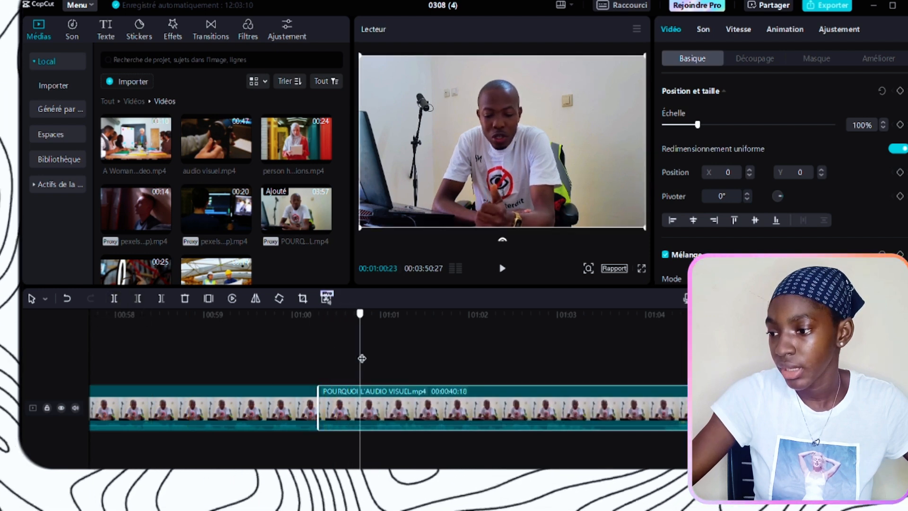
{"action": "left_click", "coordinate": [137, 298]}
{"action": "scroll", "coordinate": [679, 353], "scroll_direction": "down", "scroll_amount": 2}
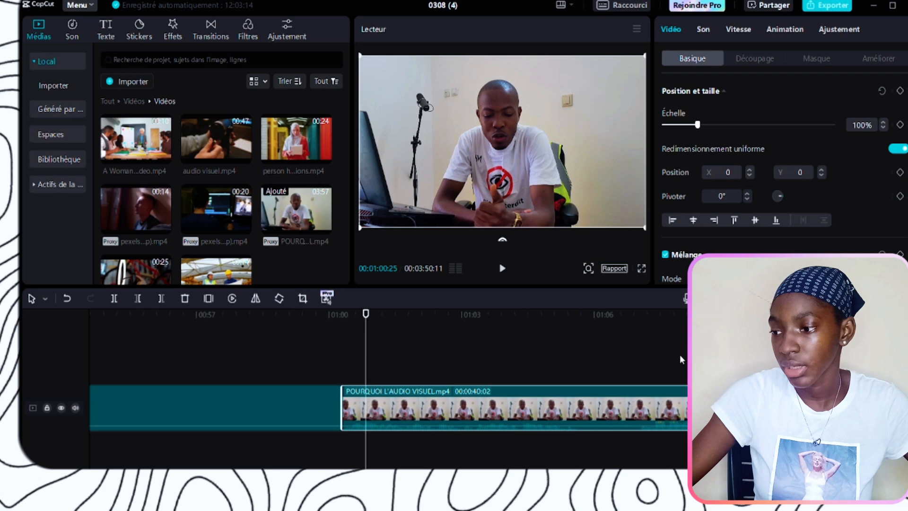
- Play back the timeline from before the new cut to just past 00:01:03:08 to check the transition and find the next pause
{"action": "left_click", "coordinate": [232, 334]}
{"action": "key", "text": "space"}
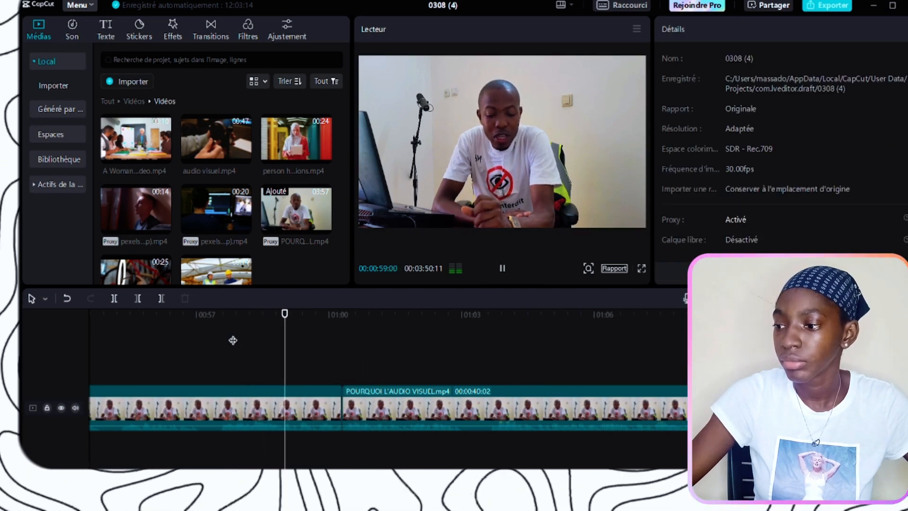
{"action": "key", "text": "space"}
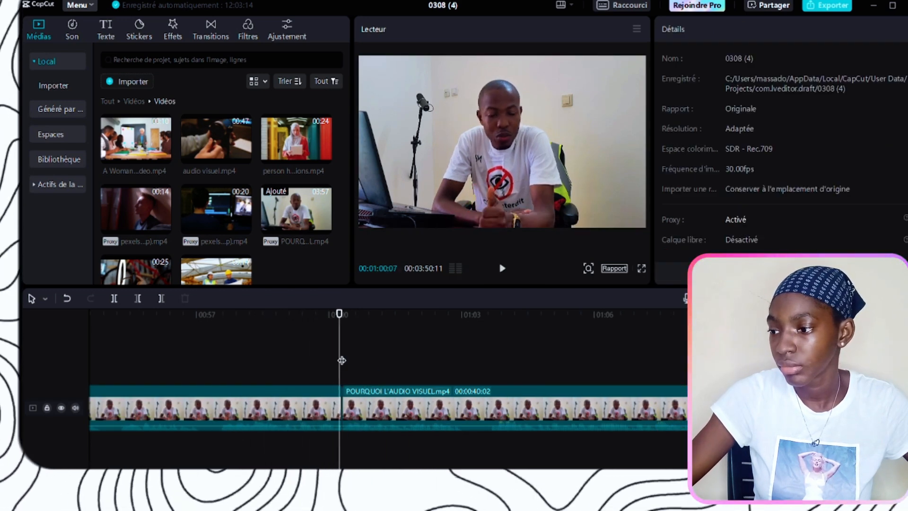
{"action": "left_click_drag", "start_coordinate": [341, 361], "coordinate": [332, 360]}
{"action": "key", "text": "space"}
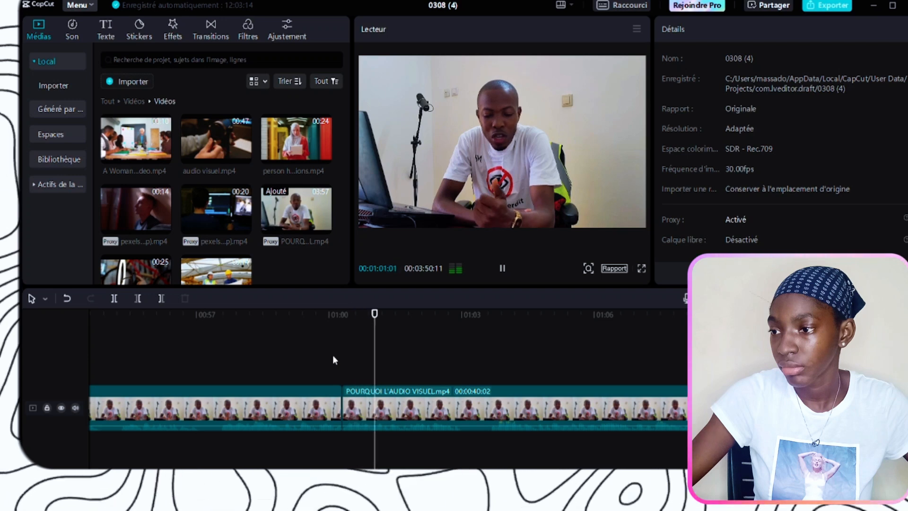
{"action": "left_click", "coordinate": [301, 362]}
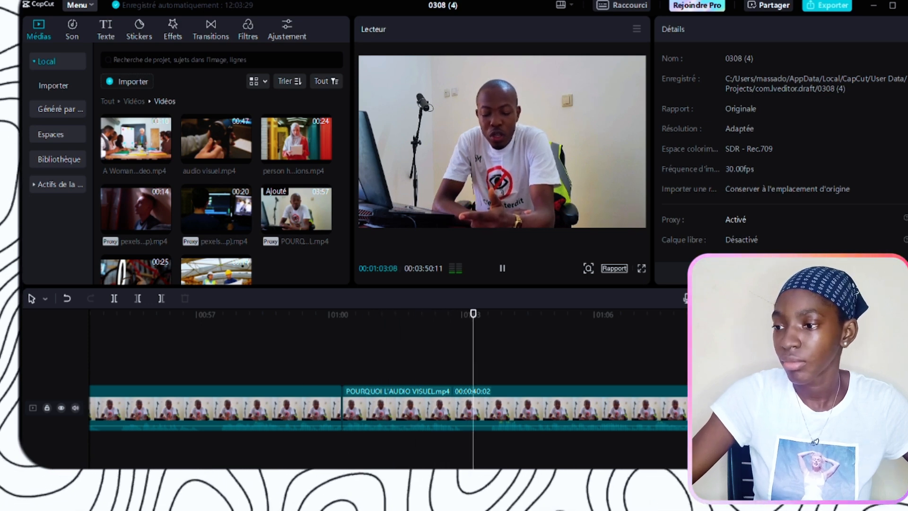
{"action": "key", "text": "space"}
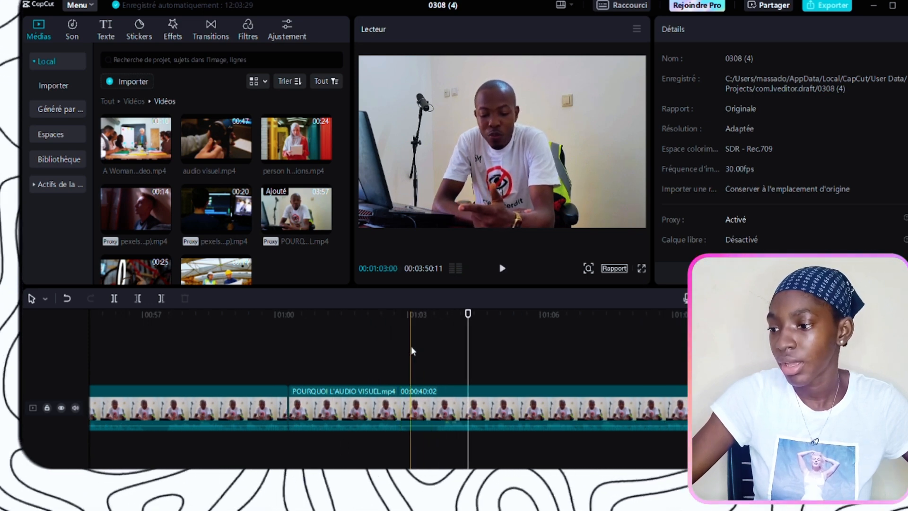
- Split the last edited clip at 00:01:03:00 and remove the new clip's content before 00:01:03:18
{"action": "left_click", "coordinate": [411, 351]}
{"action": "left_click_drag", "start_coordinate": [415, 368], "coordinate": [408, 365]}
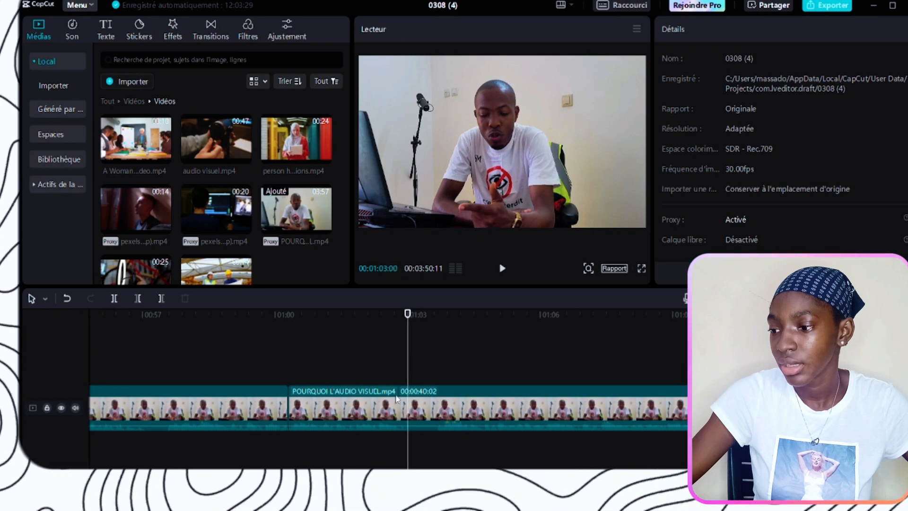
{"action": "left_click", "coordinate": [388, 393]}
{"action": "left_click", "coordinate": [114, 298]}
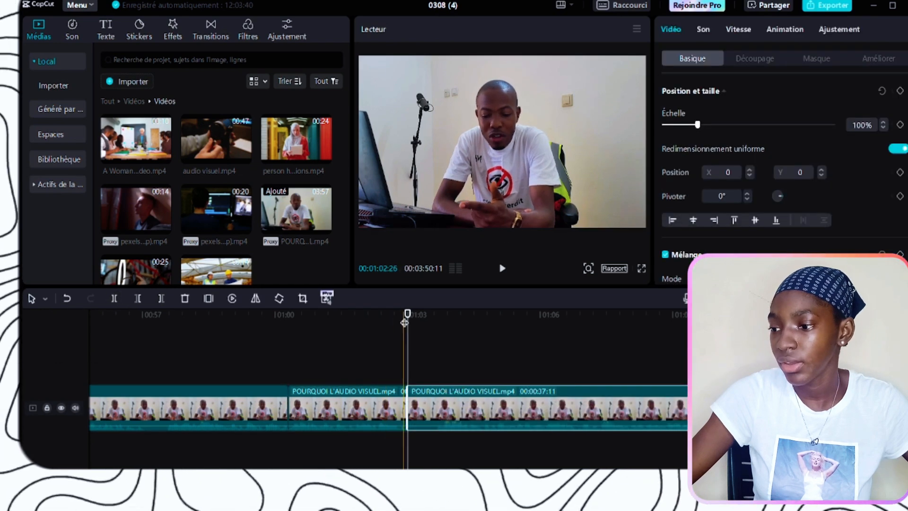
{"action": "left_click_drag", "start_coordinate": [407, 327], "coordinate": [434, 333]}
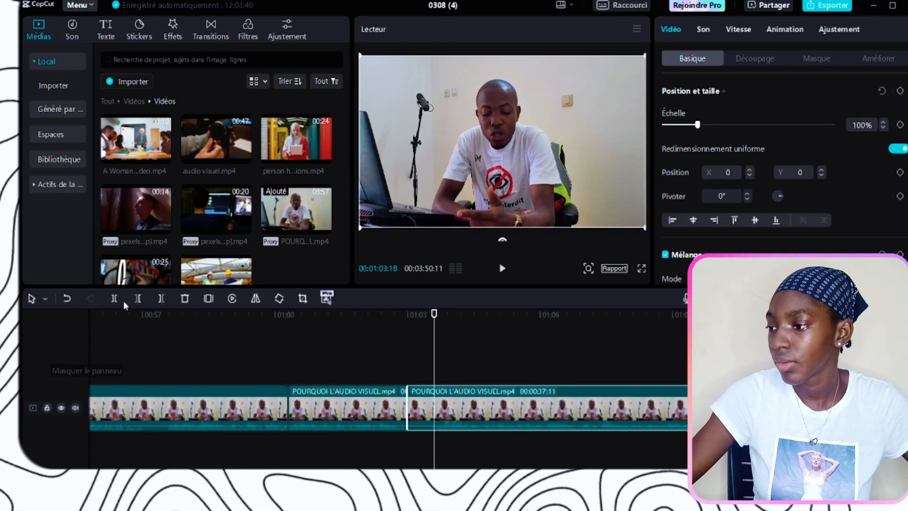
{"action": "left_click", "coordinate": [137, 299]}
- Review the newest cut and remove the content of the short clip before it from about 00:01:02 onward
{"action": "left_click", "coordinate": [350, 345]}
{"action": "key", "text": "space"}
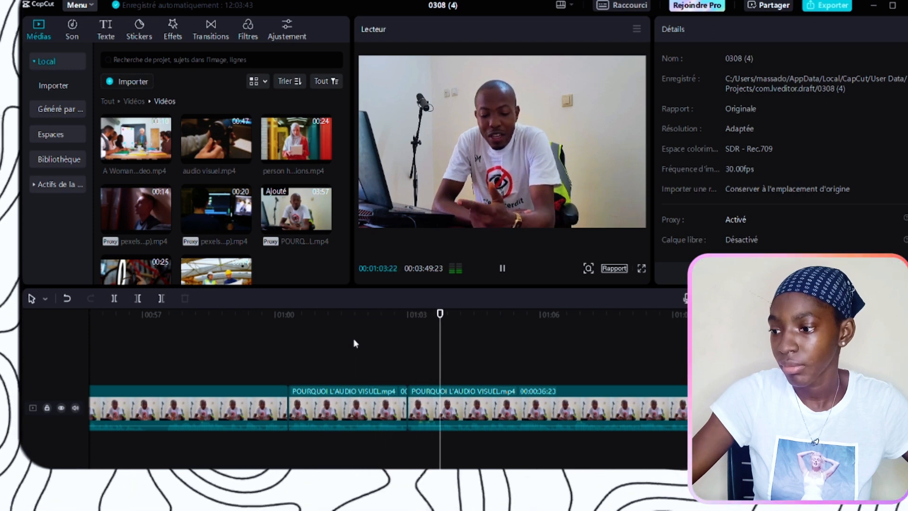
{"action": "key", "text": "space"}
{"action": "left_click", "coordinate": [378, 340]}
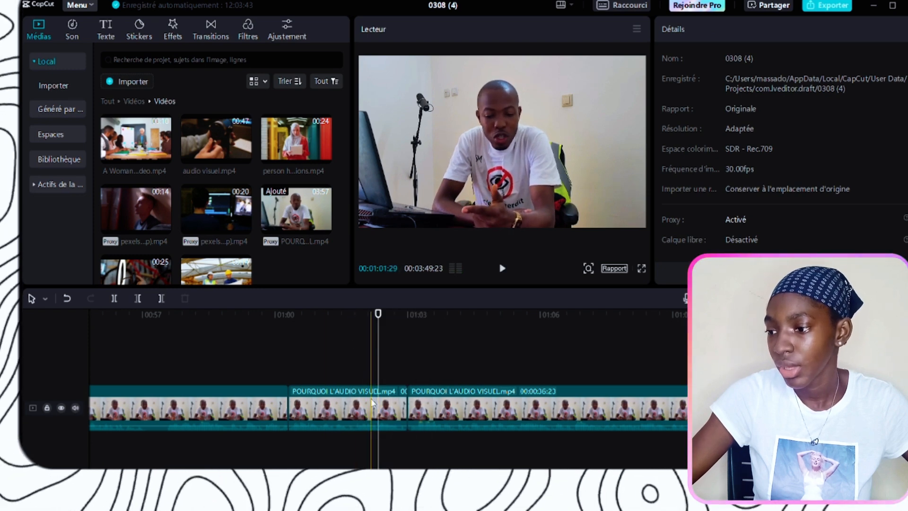
{"action": "left_click", "coordinate": [356, 381]}
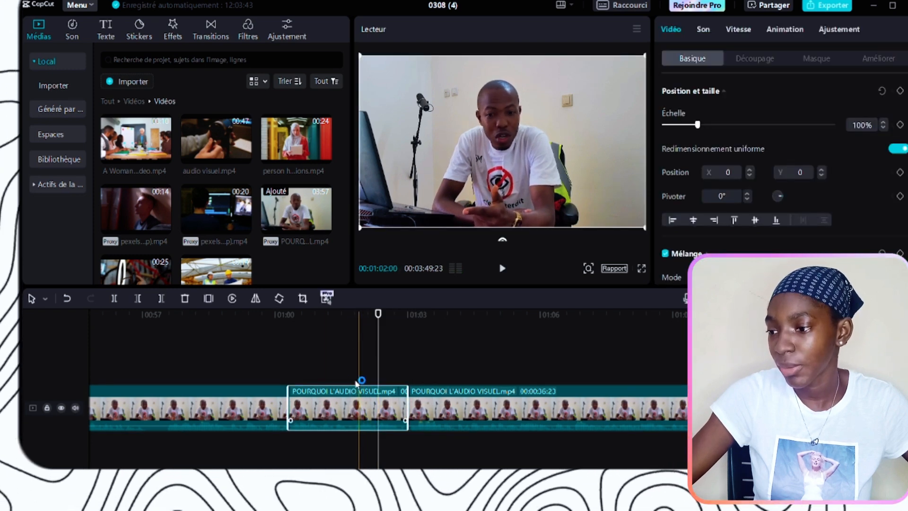
{"action": "left_click", "coordinate": [162, 299]}
- Play back the shortened clips from about 00:00:59 to 00:01:04:11 to check the cuts
{"action": "left_click", "coordinate": [232, 359]}
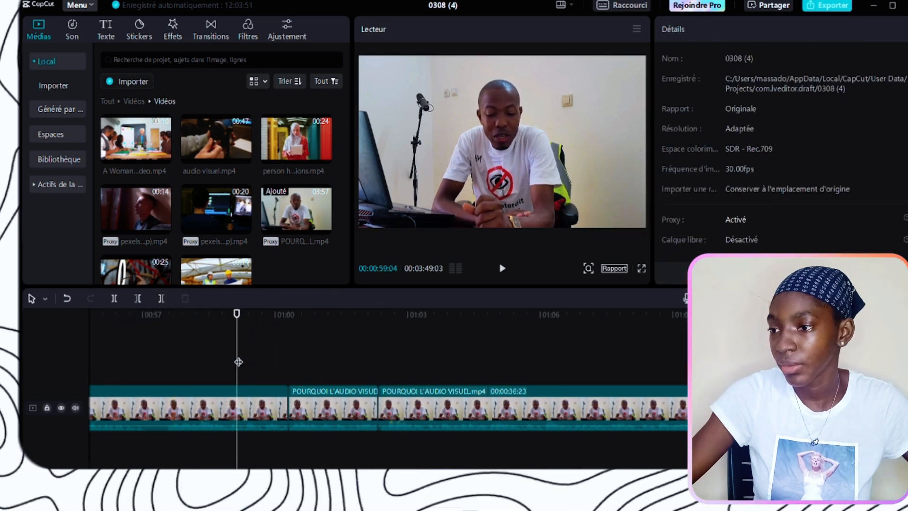
{"action": "key", "text": "space"}
{"action": "left_click", "coordinate": [280, 378]}
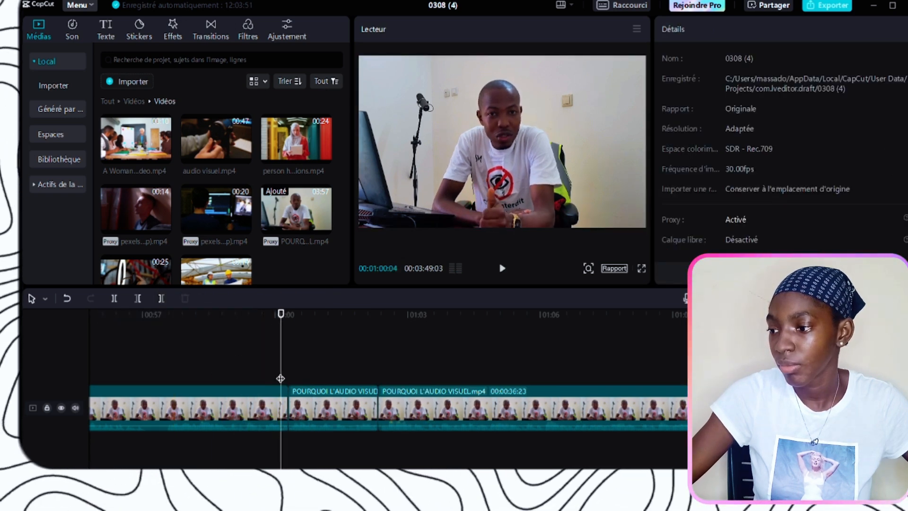
{"action": "key", "text": "space"}
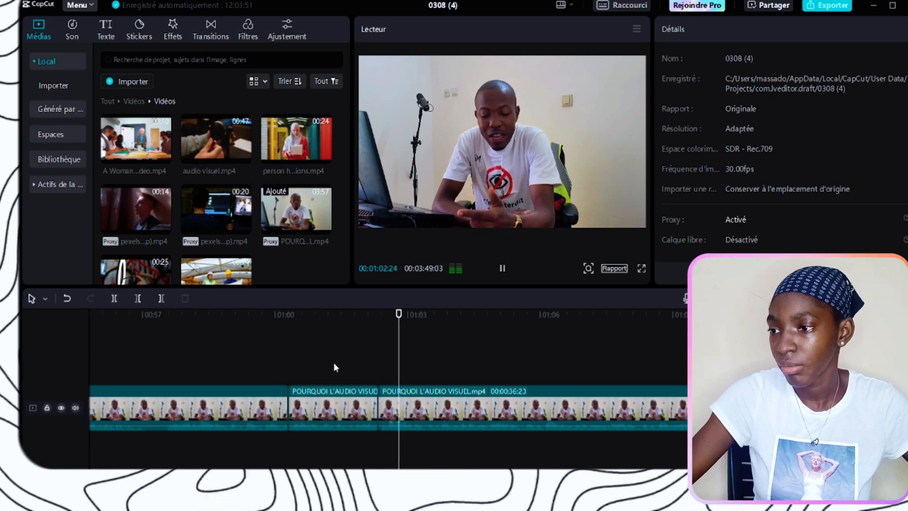
{"action": "key", "text": "space"}
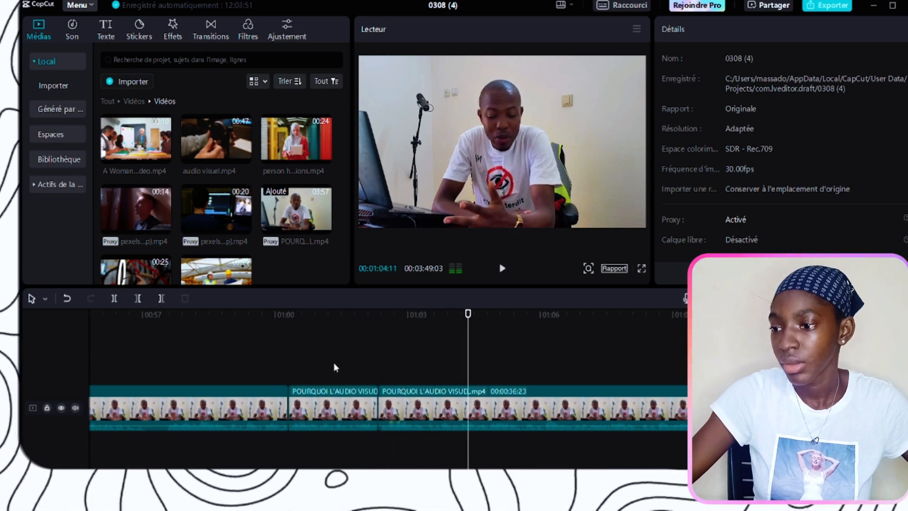
- Trim off the current clip's content after about 00:01:09:24 and delete the leftover footage that follows it
{"action": "left_click", "coordinate": [511, 313]}
{"action": "key", "text": "space"}
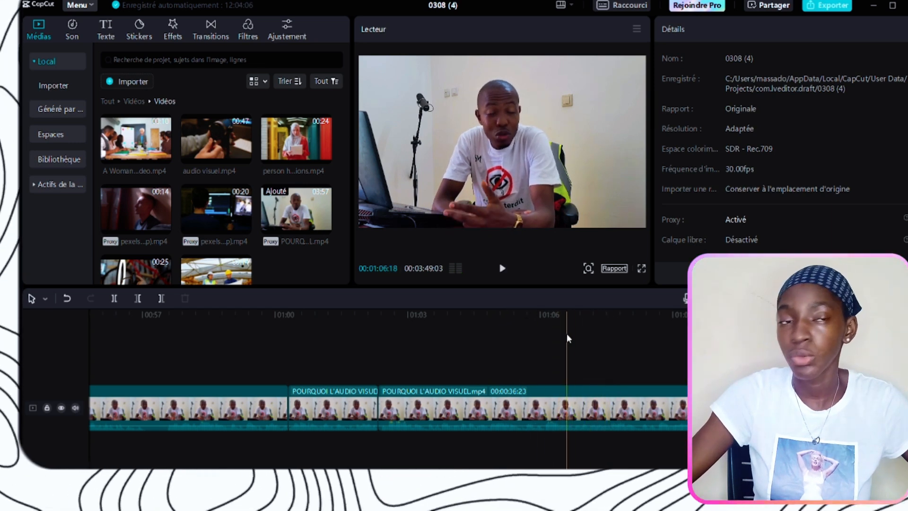
{"action": "left_click", "coordinate": [523, 392]}
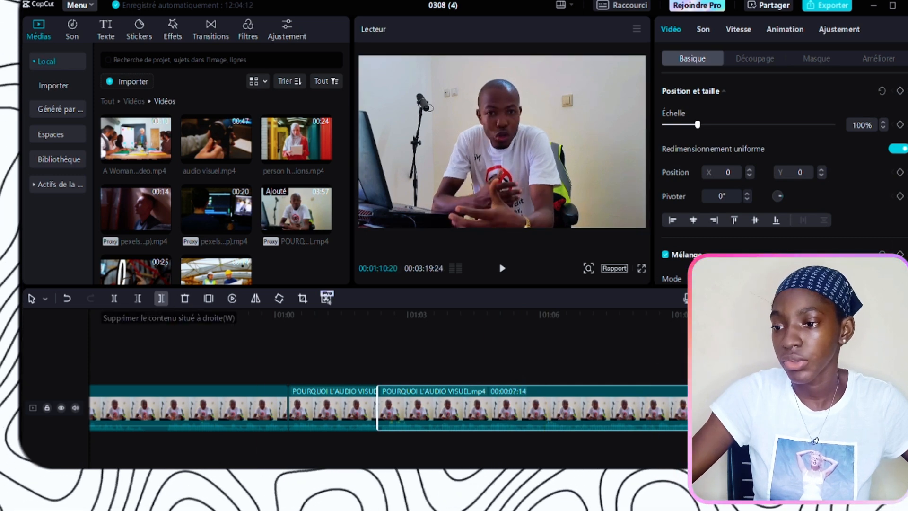
{"action": "left_click", "coordinate": [185, 298]}
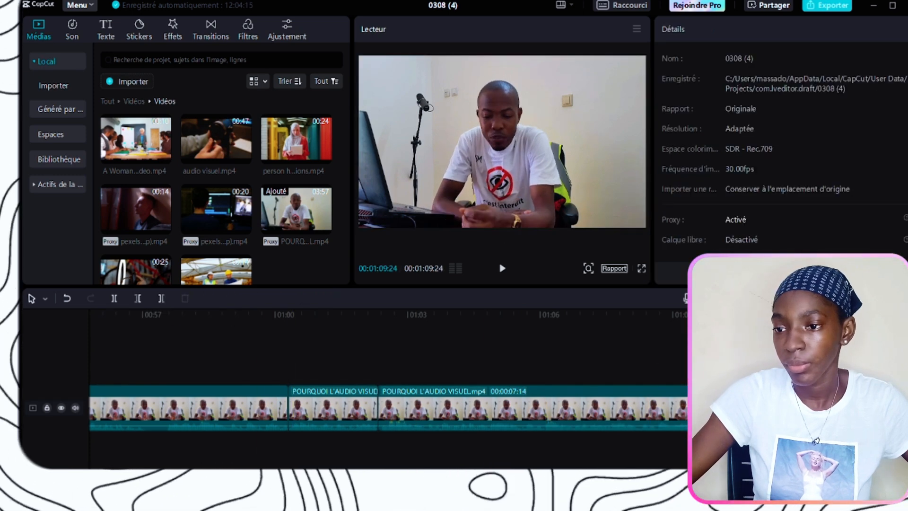
- Return to the start of the sequence and play back the first clip to about 00:00:08
{"action": "key", "text": "ctrl+minus"}
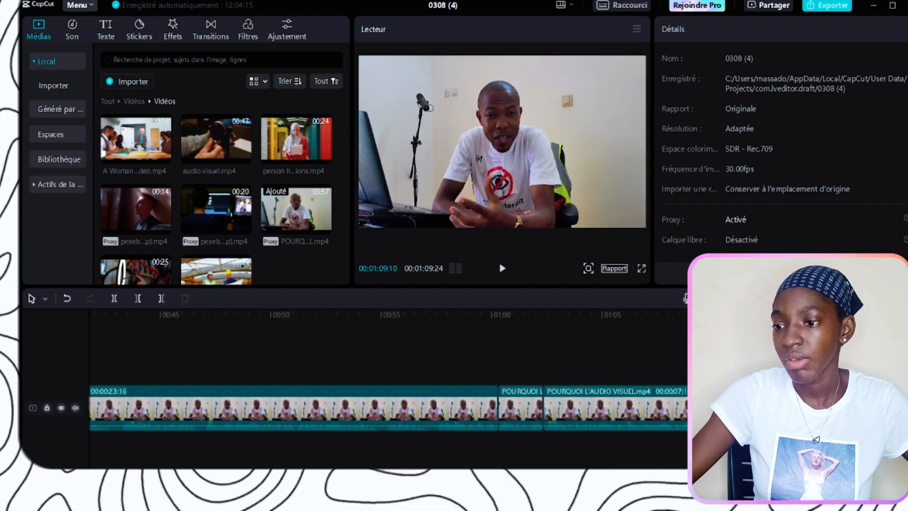
{"action": "left_click_drag", "start_coordinate": [708, 378], "coordinate": [19, 357]}
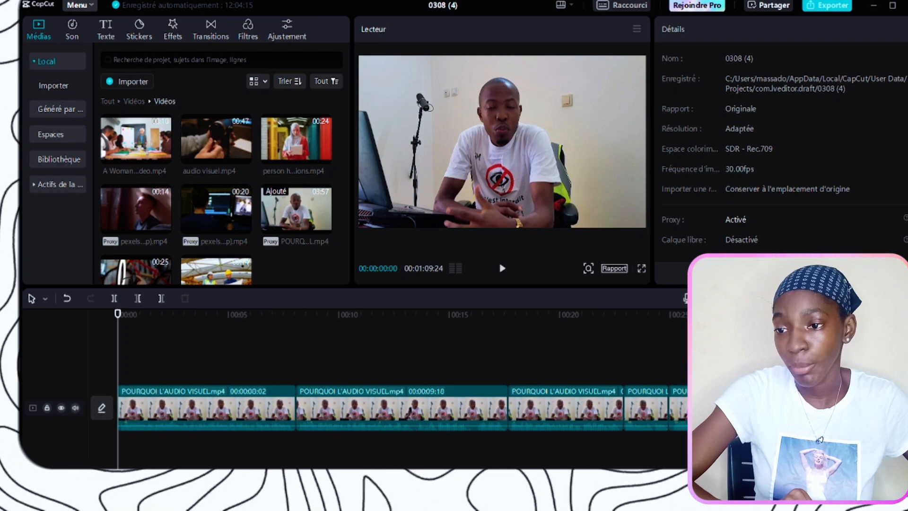
{"action": "key", "text": "ctrl+minus"}
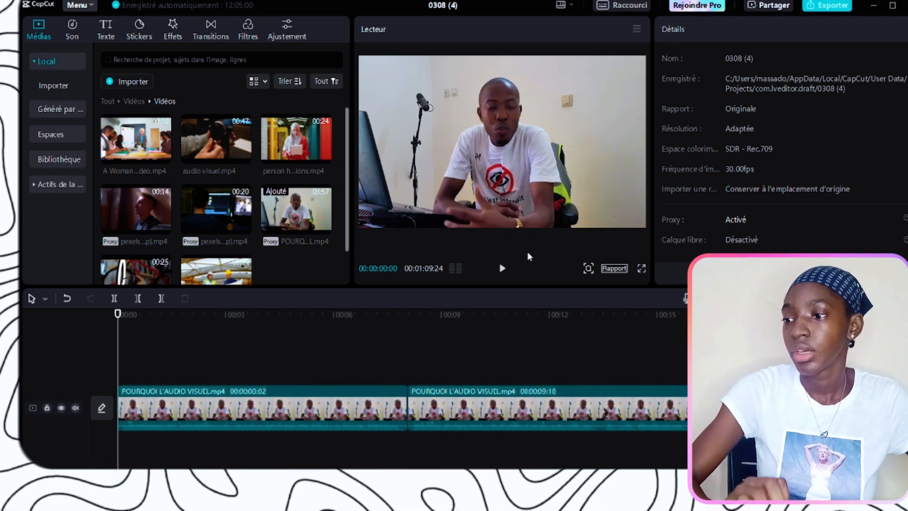
{"action": "left_click", "coordinate": [504, 268]}
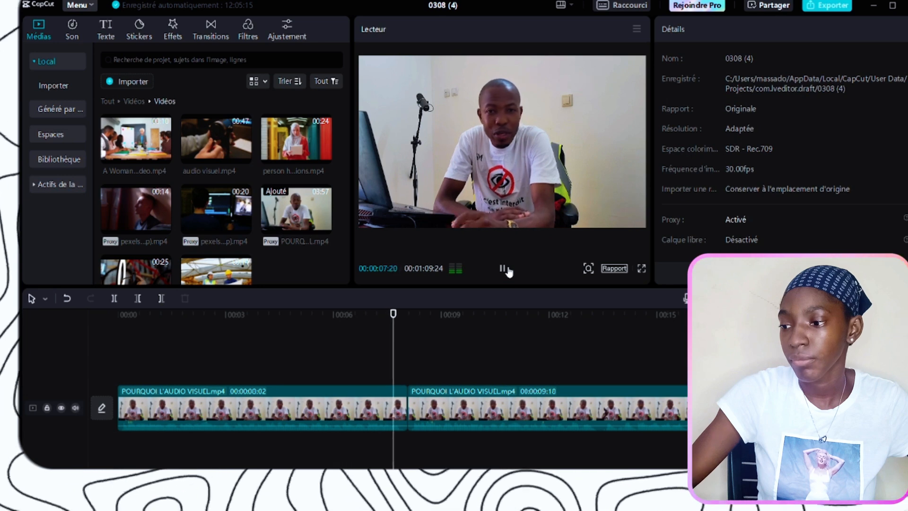
{"action": "left_click", "coordinate": [507, 269]}
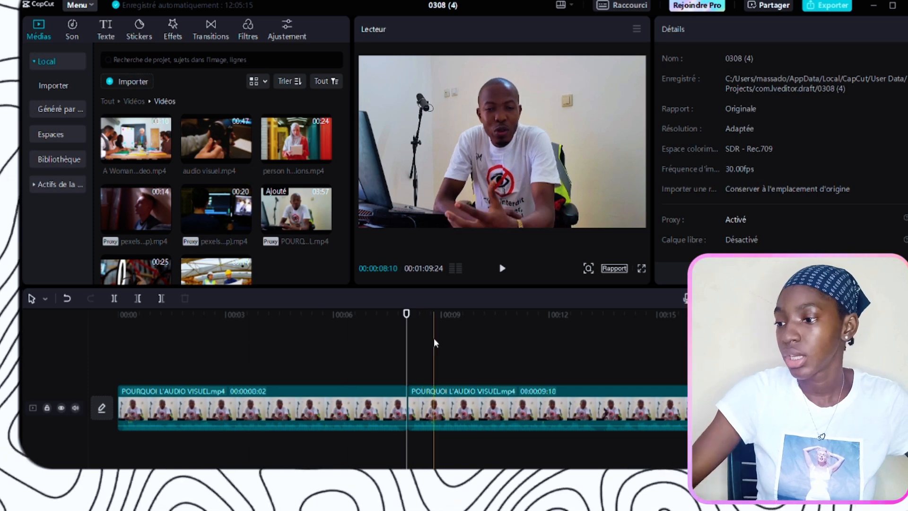
- Animate the first clip with position and size keyframes, from 100% scale at its start to 135% at 00:00:07:29
{"action": "left_click", "coordinate": [281, 418]}
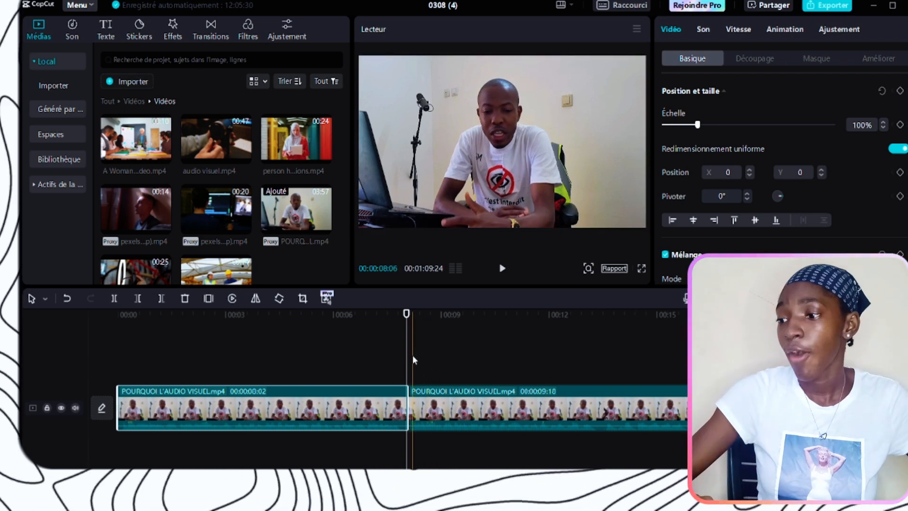
{"action": "left_click_drag", "start_coordinate": [408, 364], "coordinate": [31, 364]}
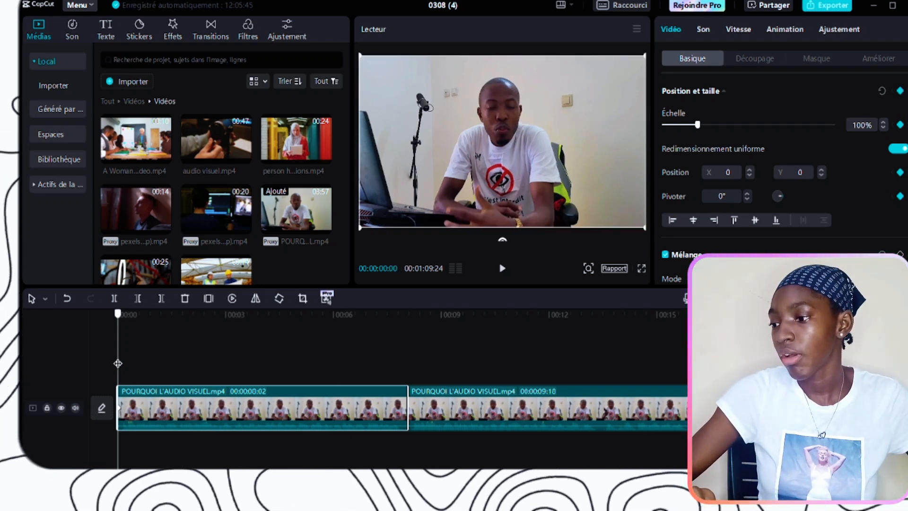
{"action": "left_click_drag", "start_coordinate": [118, 363], "coordinate": [403, 355]}
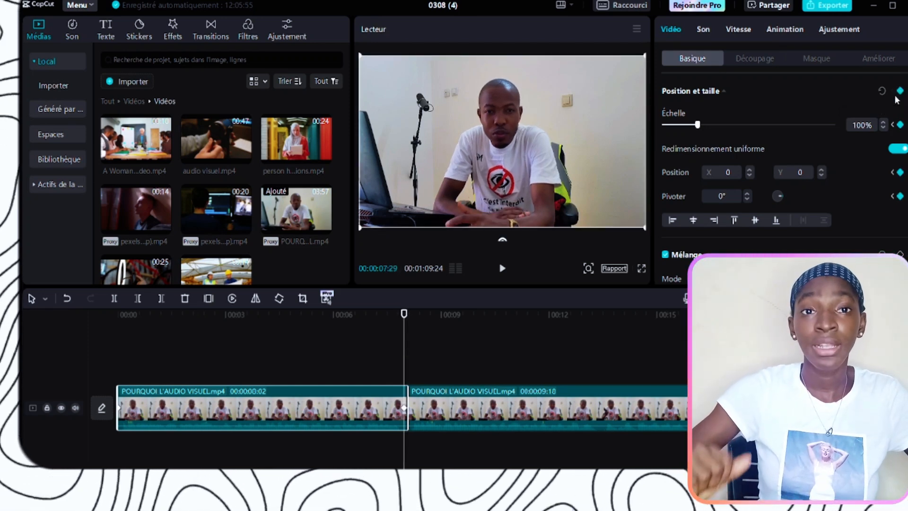
{"action": "left_click_drag", "start_coordinate": [697, 125], "coordinate": [709, 125]}
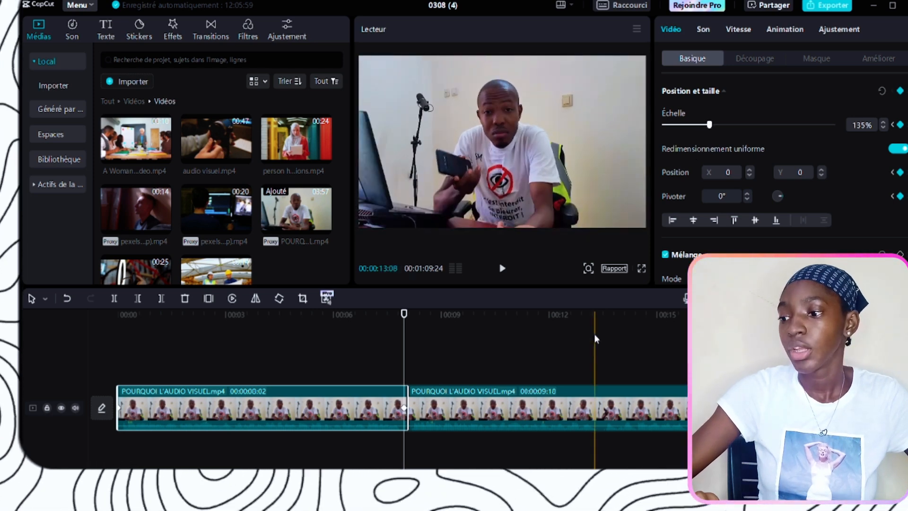
{"action": "left_click", "coordinate": [118, 342]}
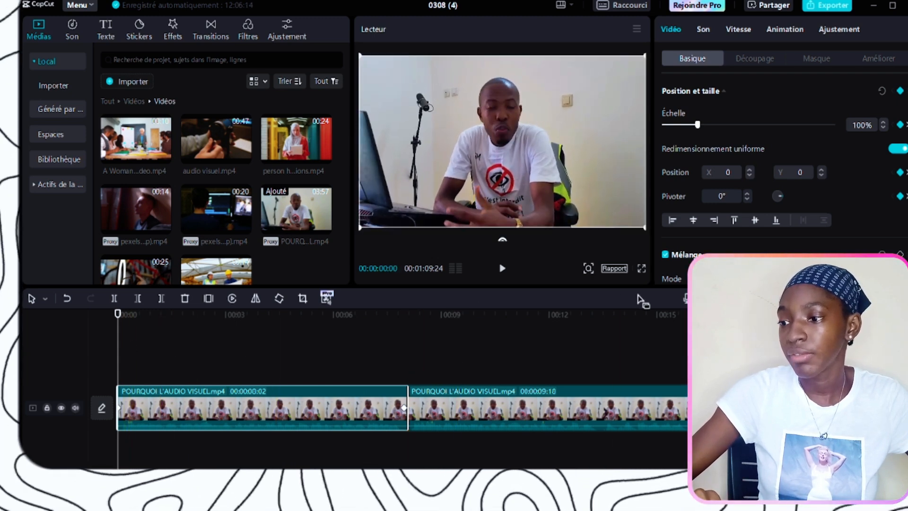
- Play back the first clip's zoom animation into the second clip, to about 00:00:09
{"action": "left_click", "coordinate": [502, 269]}
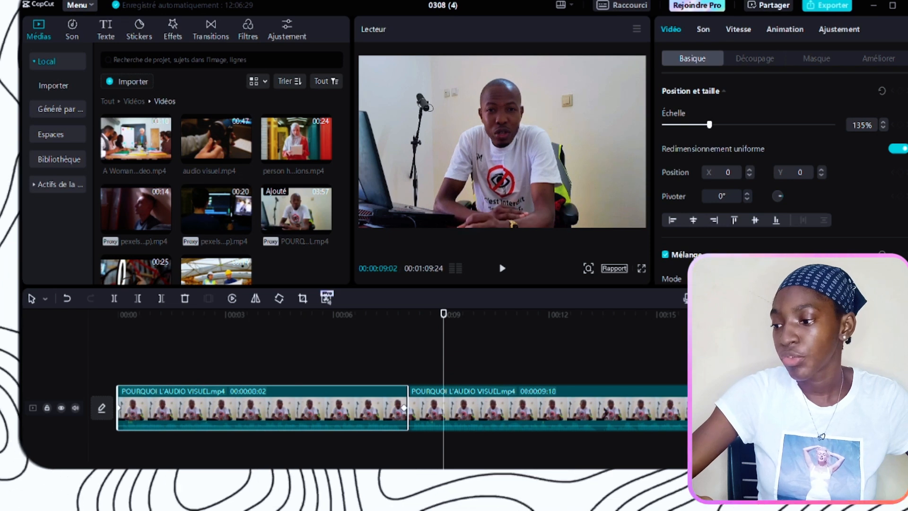
- Animate the third clip with position and size keyframes, from 100% scale at its start to 118% at 00:00:22:24
{"action": "scroll", "coordinate": [504, 409], "scroll_direction": "right", "scroll_amount": 3}
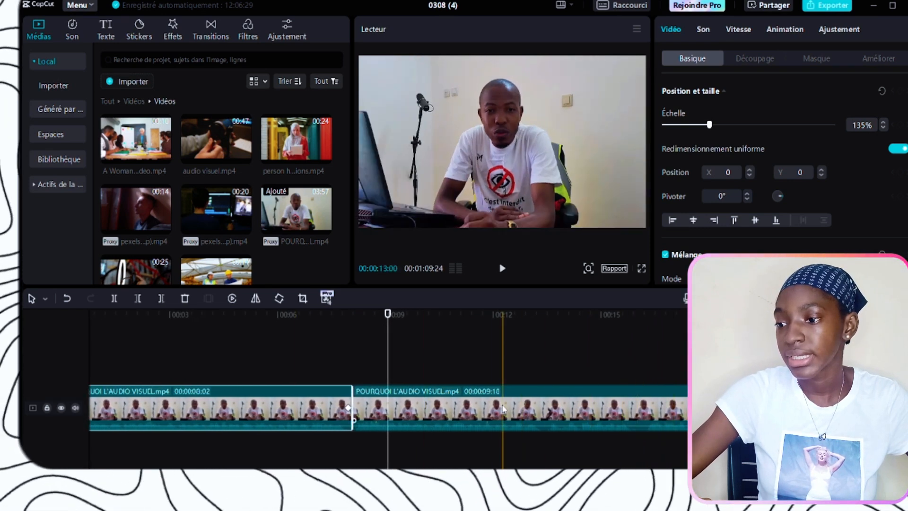
{"action": "scroll", "coordinate": [504, 409], "scroll_direction": "right", "scroll_amount": 8}
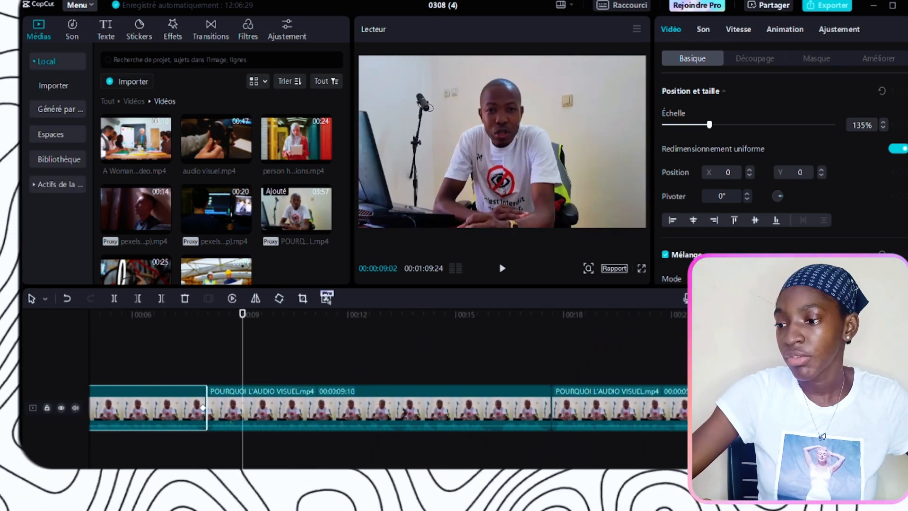
{"action": "scroll", "coordinate": [490, 334], "scroll_direction": "right", "scroll_amount": 4}
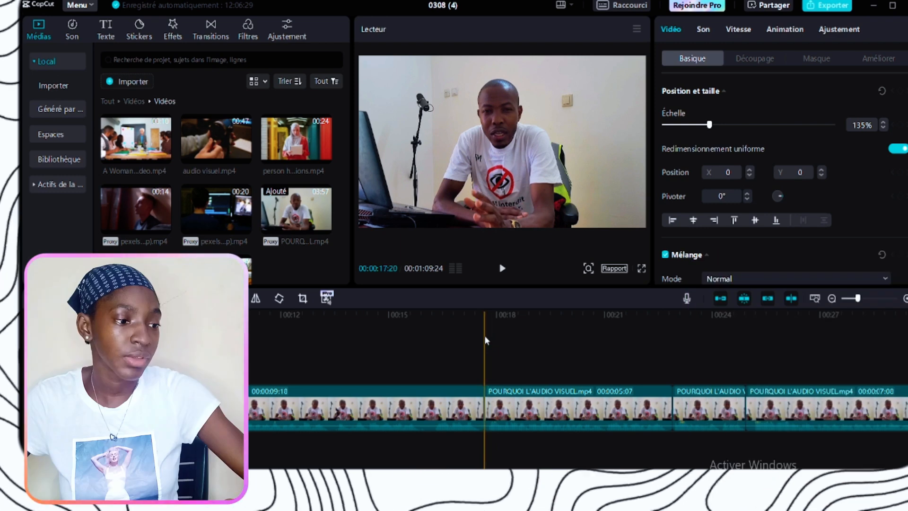
{"action": "left_click", "coordinate": [484, 335]}
{"action": "left_click", "coordinate": [520, 416]}
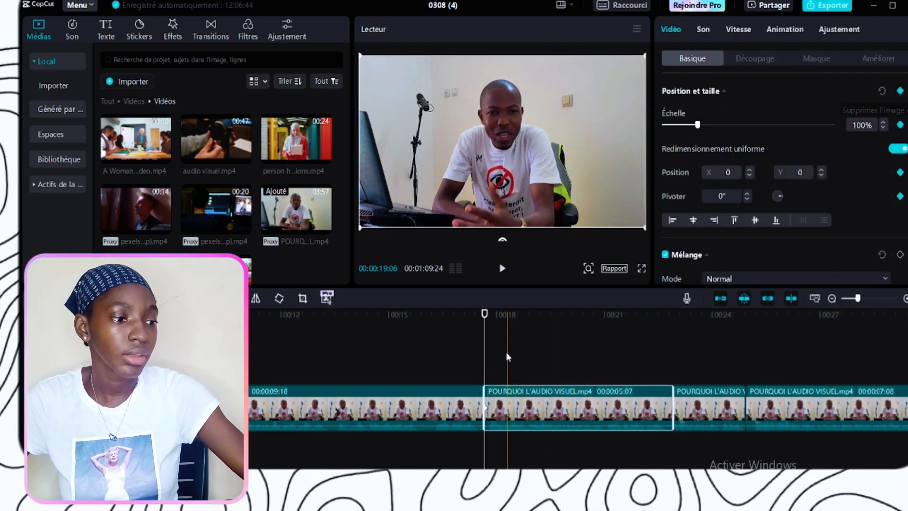
{"action": "left_click_drag", "start_coordinate": [484, 356], "coordinate": [667, 341]}
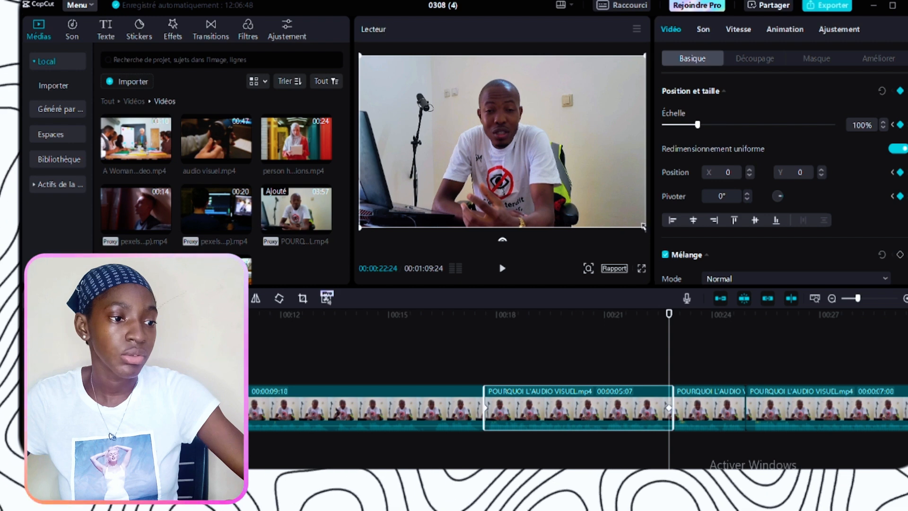
{"action": "left_click_drag", "start_coordinate": [644, 228], "coordinate": [682, 247]}
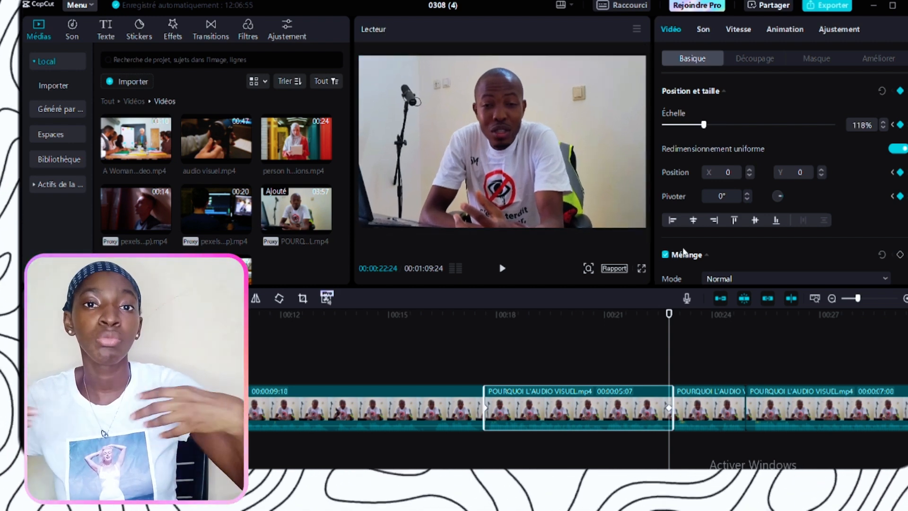
- Play back the third clip's zoom from just before its start and continue into the following clip
{"action": "left_click", "coordinate": [474, 352]}
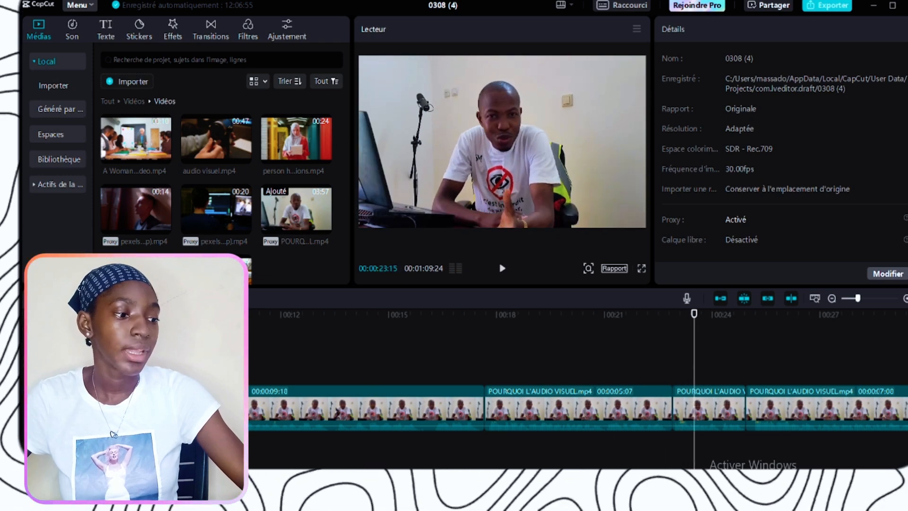
{"action": "scroll", "coordinate": [577, 371], "scroll_direction": "right", "scroll_amount": 1}
{"action": "scroll", "coordinate": [577, 371], "scroll_direction": "right", "scroll_amount": 1}
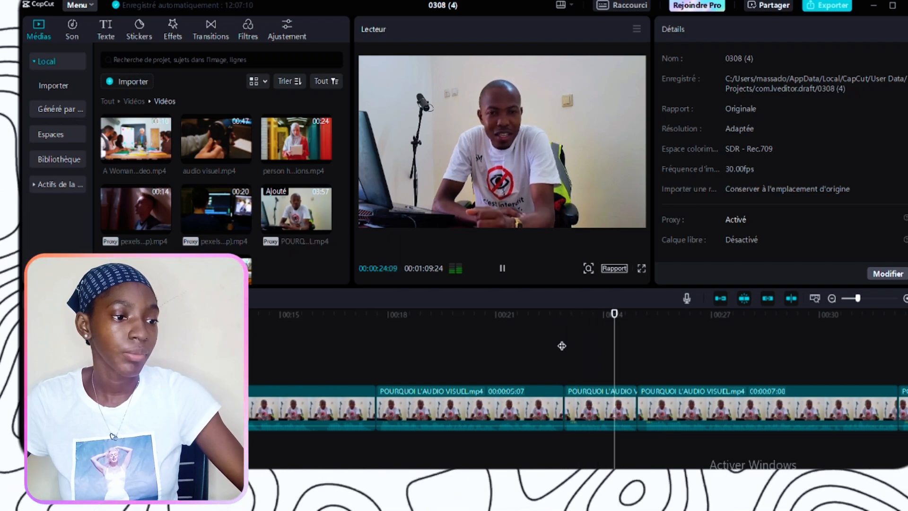
- Scale the 00:00:07:00 clip up to 123%, and play back the sequence from just before it to about 00:00:35:25
{"action": "left_click", "coordinate": [678, 406]}
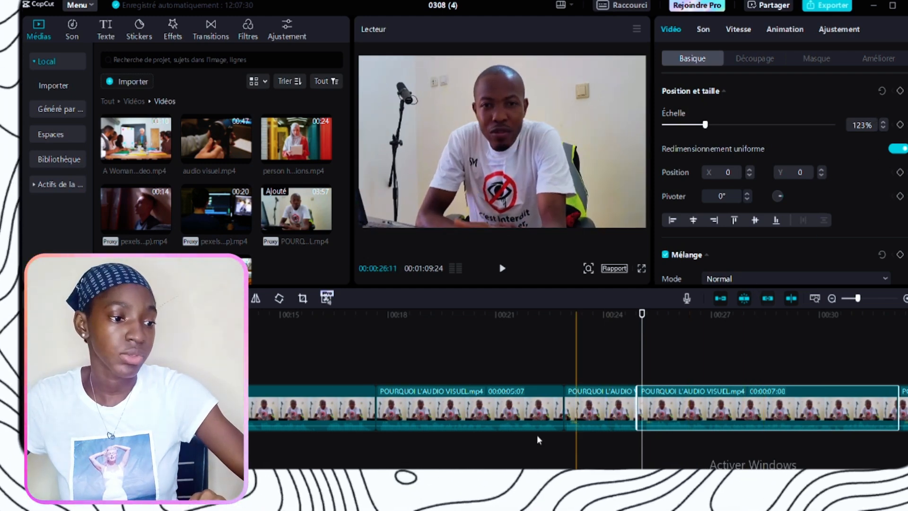
{"action": "left_click", "coordinate": [562, 336]}
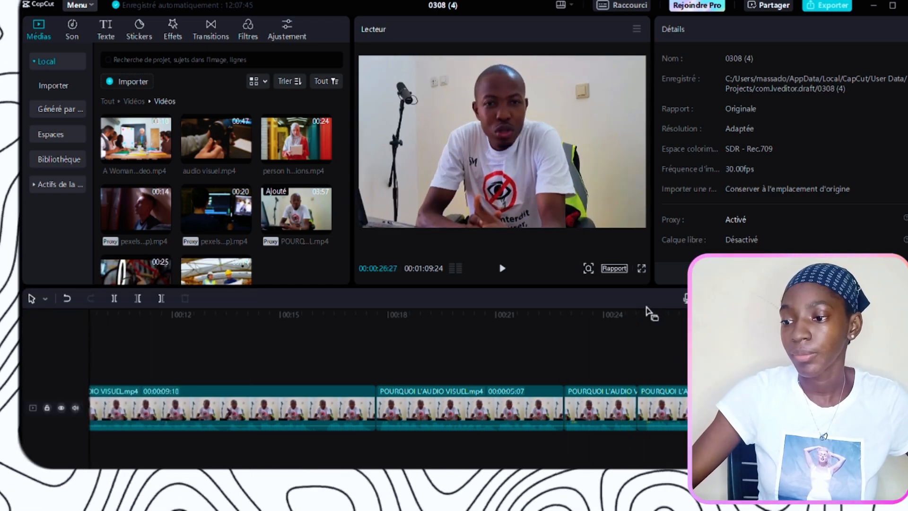
{"action": "left_click", "coordinate": [639, 314]}
{"action": "key", "text": "space"}
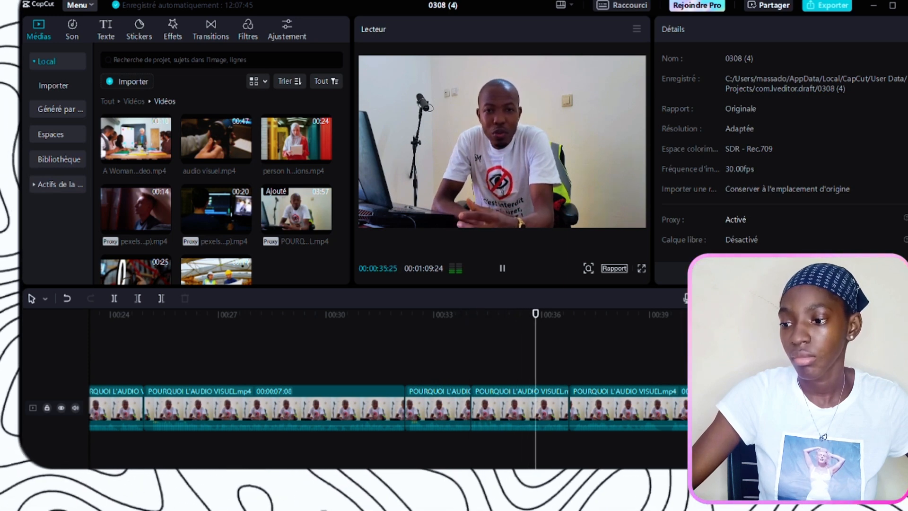
- Scale the 00:00:23:16 clip up to 120% and add position and size keyframes at its start, 00:00:36:23
{"action": "left_click", "coordinate": [524, 330]}
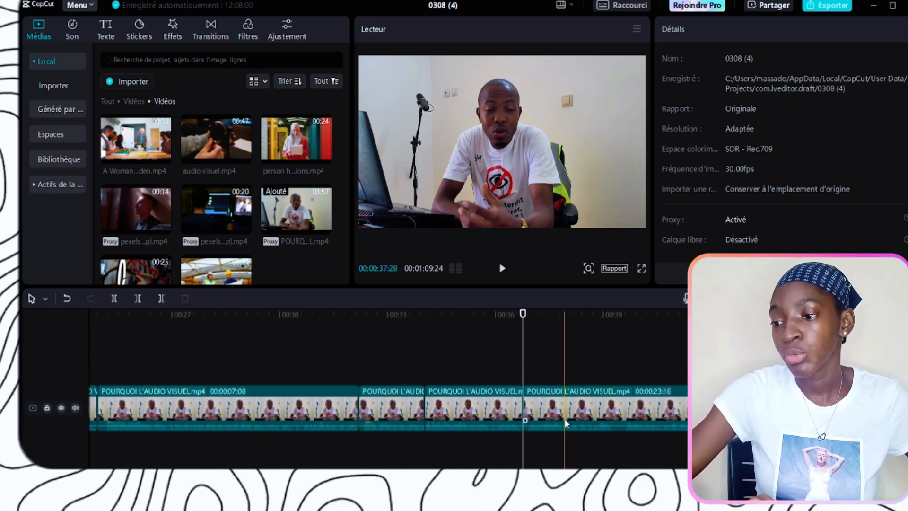
{"action": "left_click", "coordinate": [577, 359]}
{"action": "left_click_drag", "start_coordinate": [579, 360], "coordinate": [564, 360]}
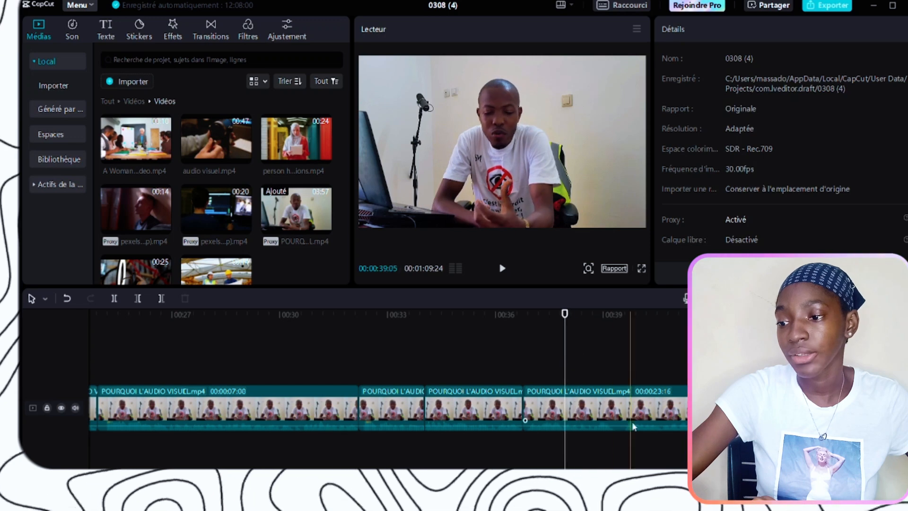
{"action": "left_click", "coordinate": [603, 400]}
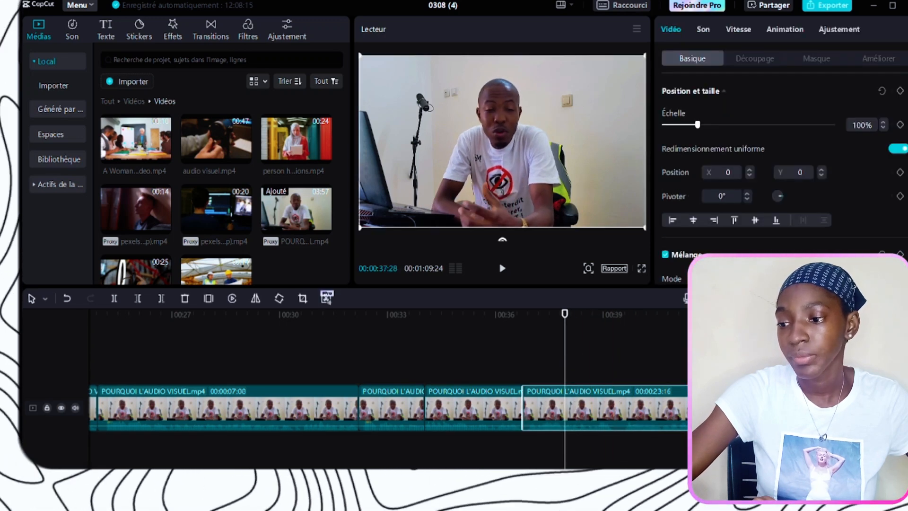
{"action": "key", "text": "Escape"}
{"action": "left_click", "coordinate": [604, 424]}
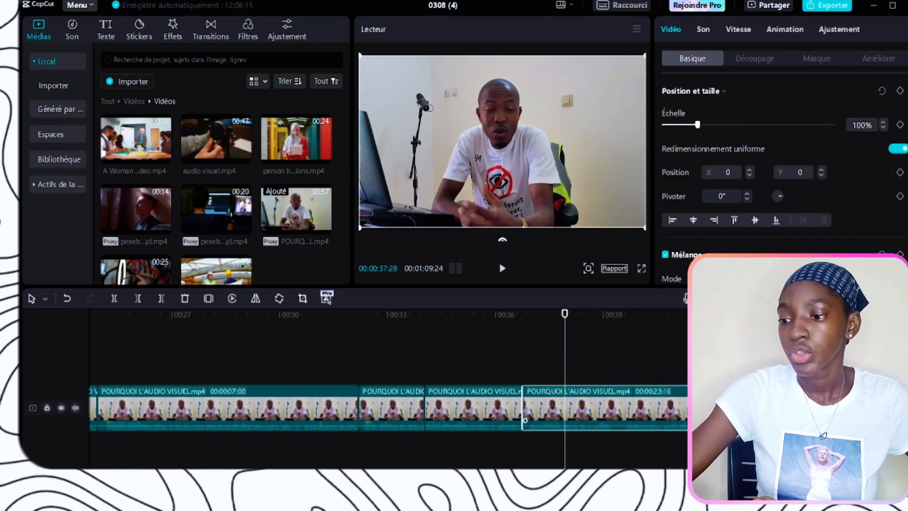
{"action": "scroll", "coordinate": [583, 360], "scroll_direction": "right", "scroll_amount": 4}
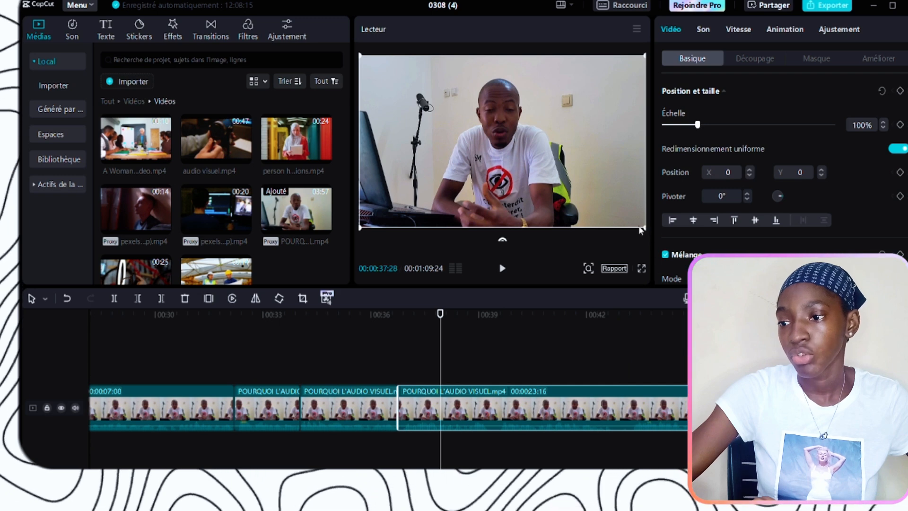
{"action": "left_click_drag", "start_coordinate": [644, 226], "coordinate": [677, 268]}
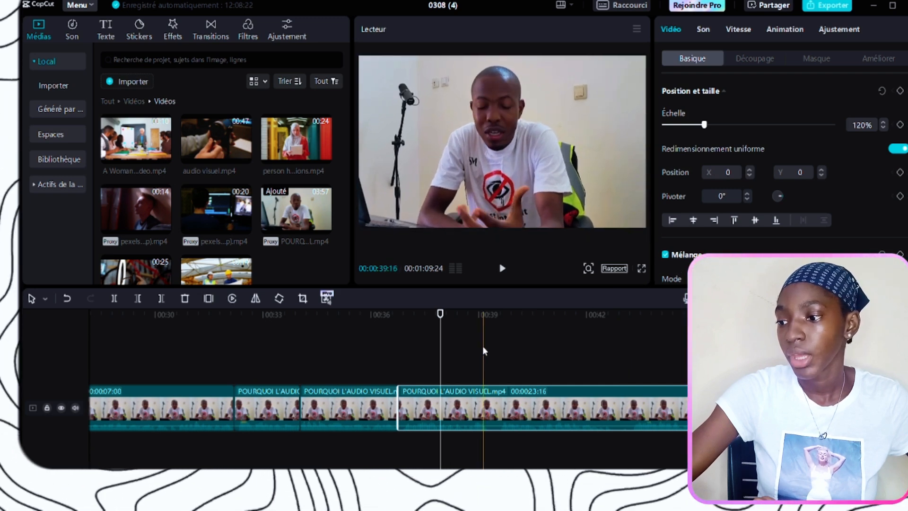
{"action": "left_click", "coordinate": [399, 351]}
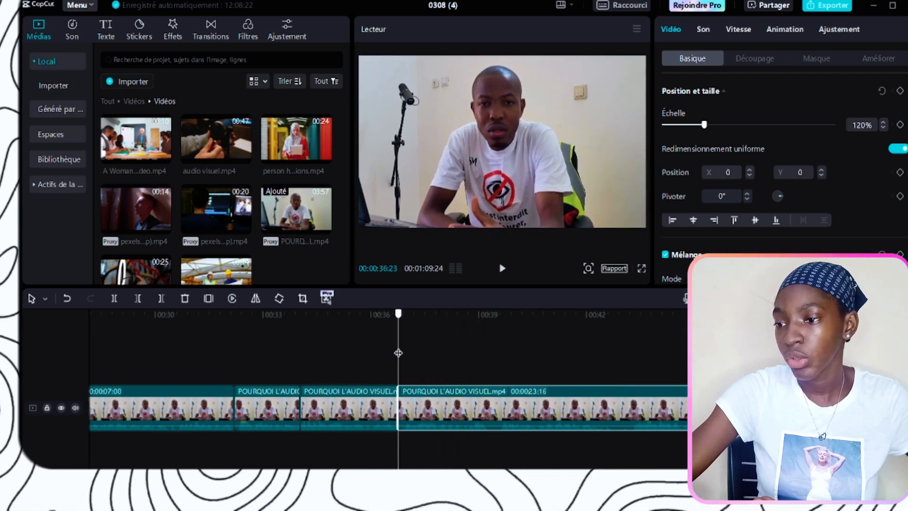
{"action": "left_click", "coordinate": [900, 91]}
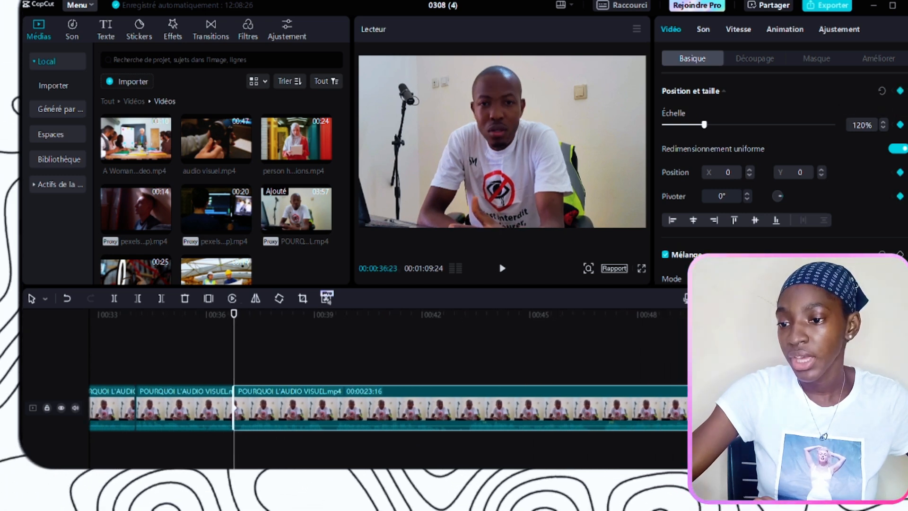
- Add position and size keyframes at 00:01:00:04, near the same clip's end, with the scale set to 100%
{"action": "scroll", "coordinate": [388, 369], "scroll_direction": "right", "scroll_amount": 4}
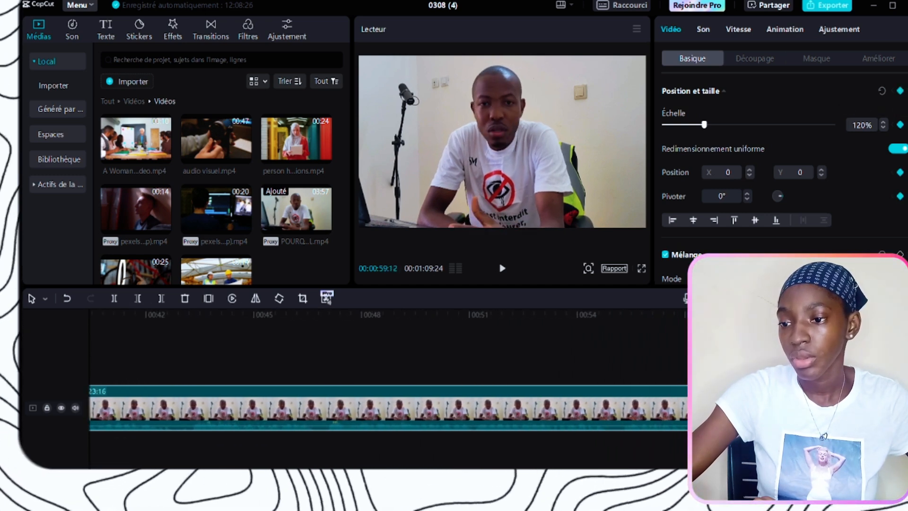
{"action": "left_click", "coordinate": [796, 351]}
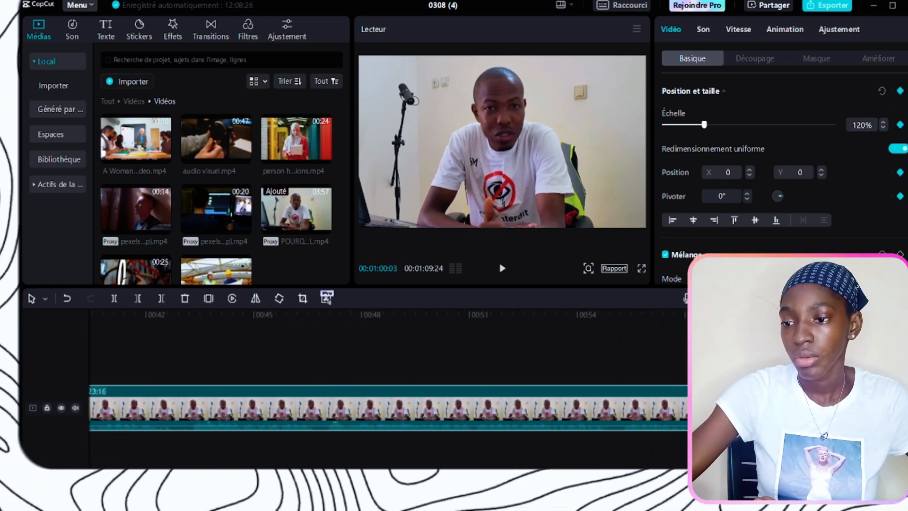
{"action": "left_click", "coordinate": [794, 352]}
{"action": "left_click", "coordinate": [775, 408]}
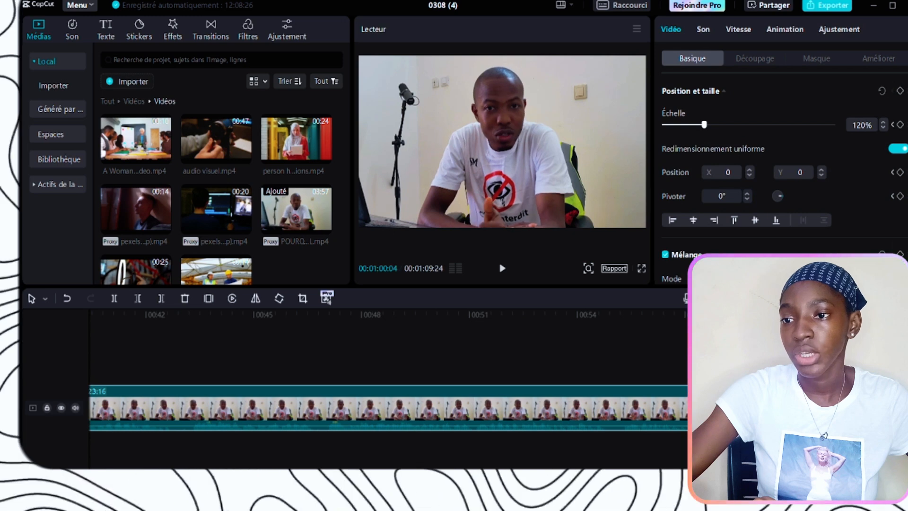
{"action": "left_click", "coordinate": [900, 91]}
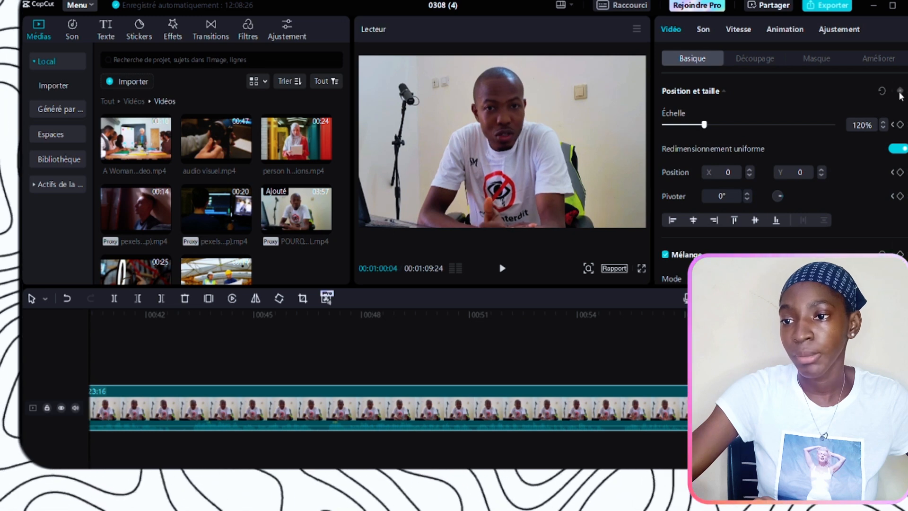
{"action": "left_click", "coordinate": [859, 128]}
{"action": "type", "text": "100"}
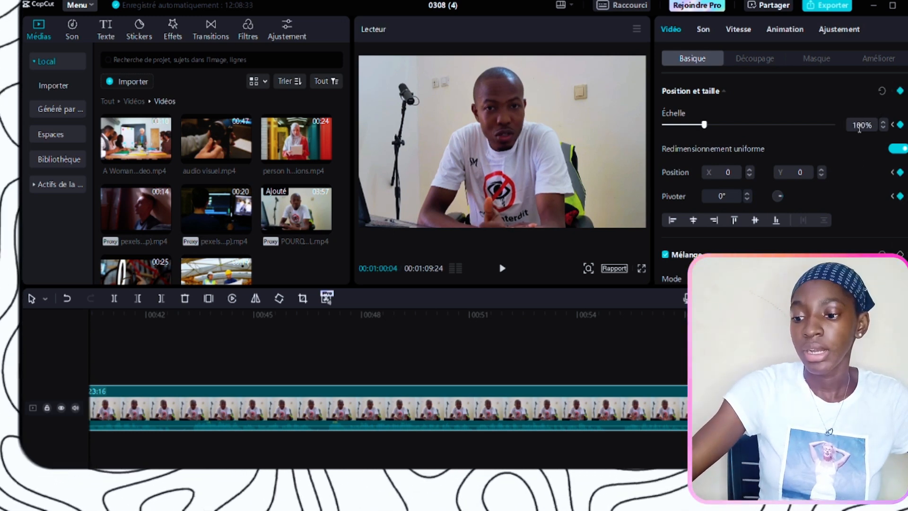
{"action": "key", "text": "Return"}
- Play back the 00:00:23:16 clip's zoom-out from its start to about 00:00:45:12 and return to its start
{"action": "left_click", "coordinate": [477, 341]}
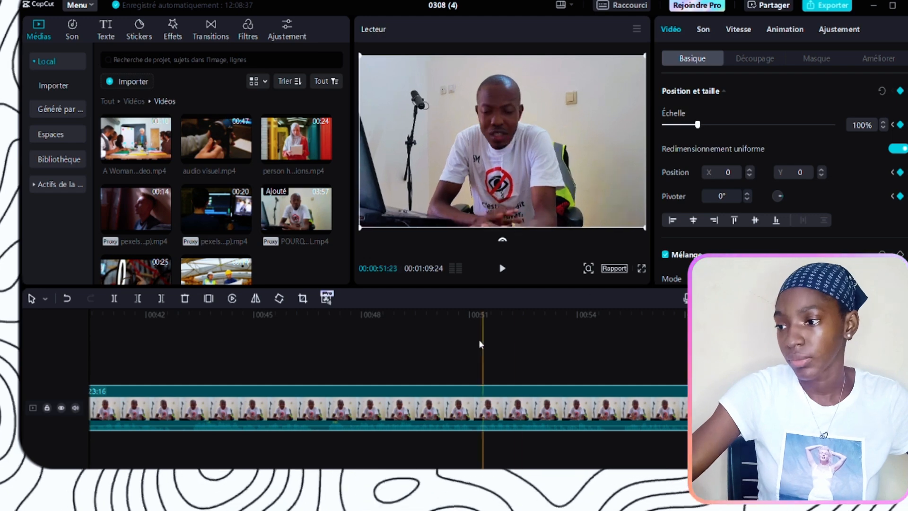
{"action": "left_click_drag", "start_coordinate": [476, 342], "coordinate": [479, 361]}
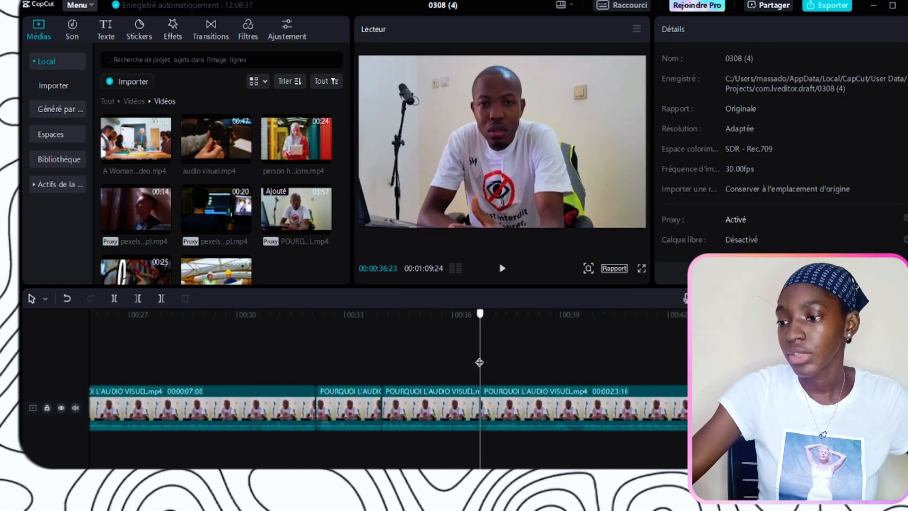
{"action": "key", "text": "space"}
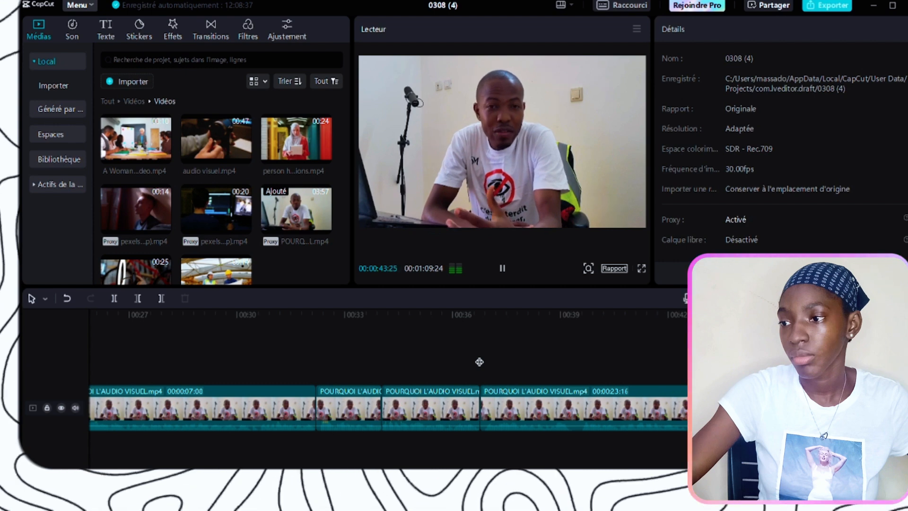
{"action": "key", "text": "space"}
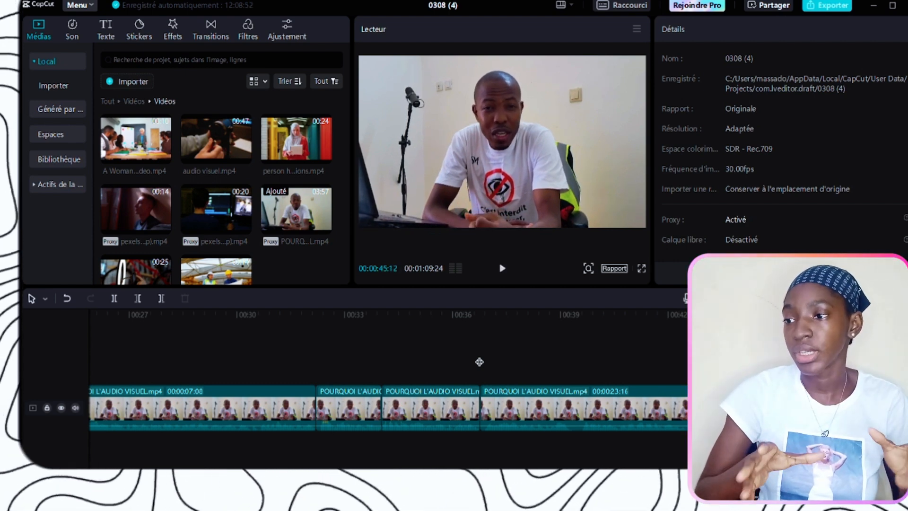
{"action": "left_click", "coordinate": [480, 360]}
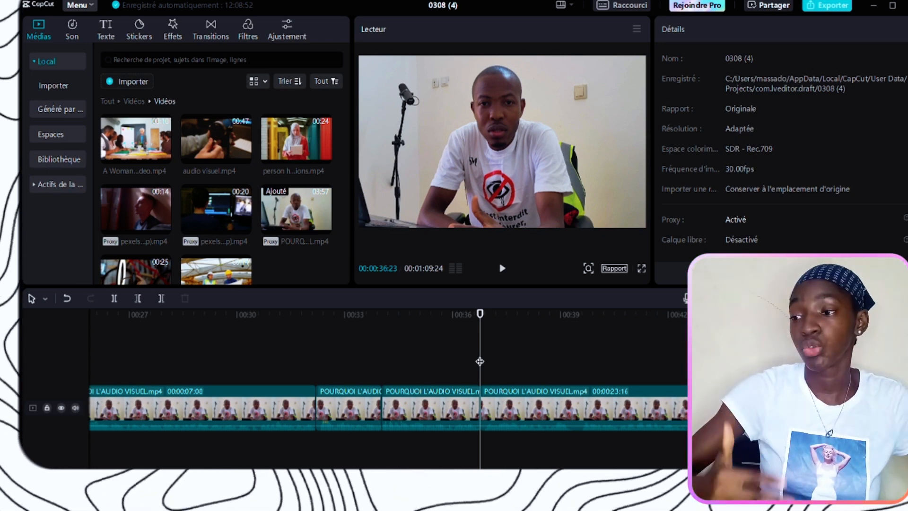
{"action": "left_click_drag", "start_coordinate": [479, 362], "coordinate": [600, 363]}
{"action": "left_click_drag", "start_coordinate": [654, 363], "coordinate": [479, 389]}
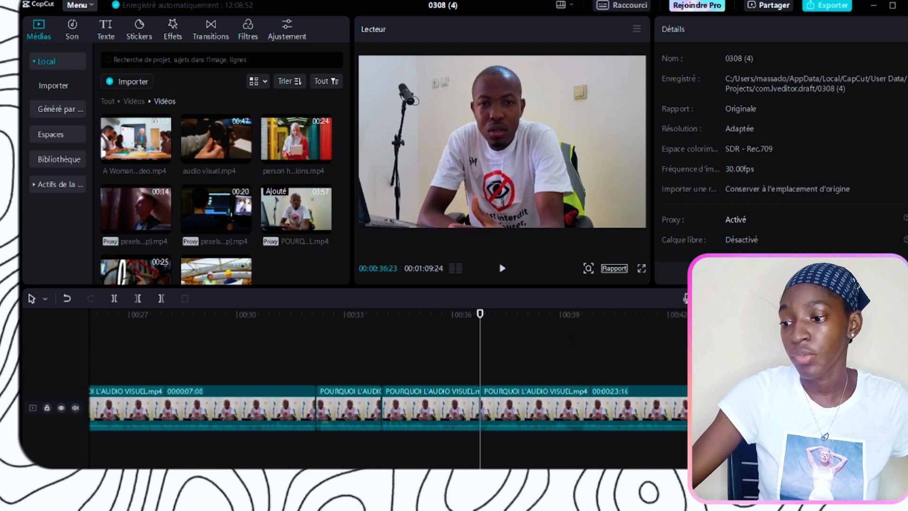
- Scale the final 00:00:07:14 clip up to 121% and add position and size keyframes at its start, 00:01:02:10
{"action": "scroll", "coordinate": [387, 369], "scroll_direction": "right", "scroll_amount": 10}
{"action": "scroll", "coordinate": [388, 359], "scroll_direction": "right", "scroll_amount": 5}
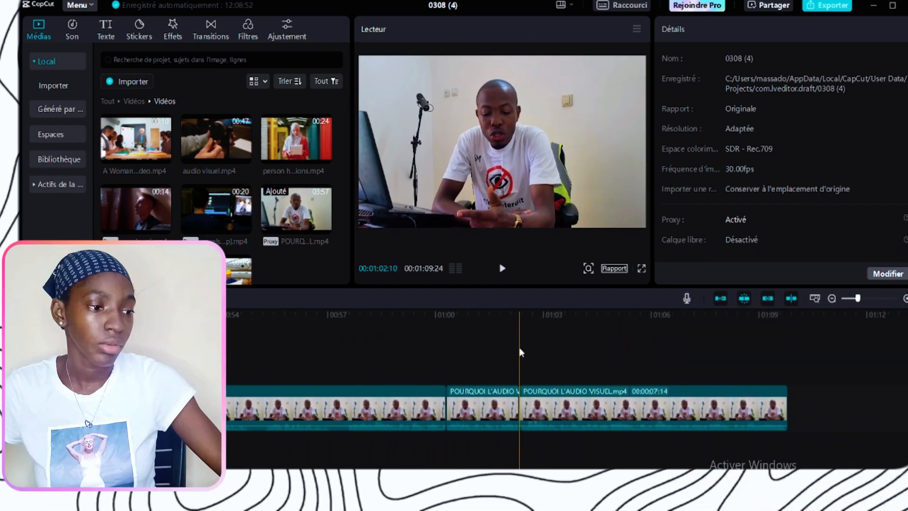
{"action": "left_click", "coordinate": [520, 407]}
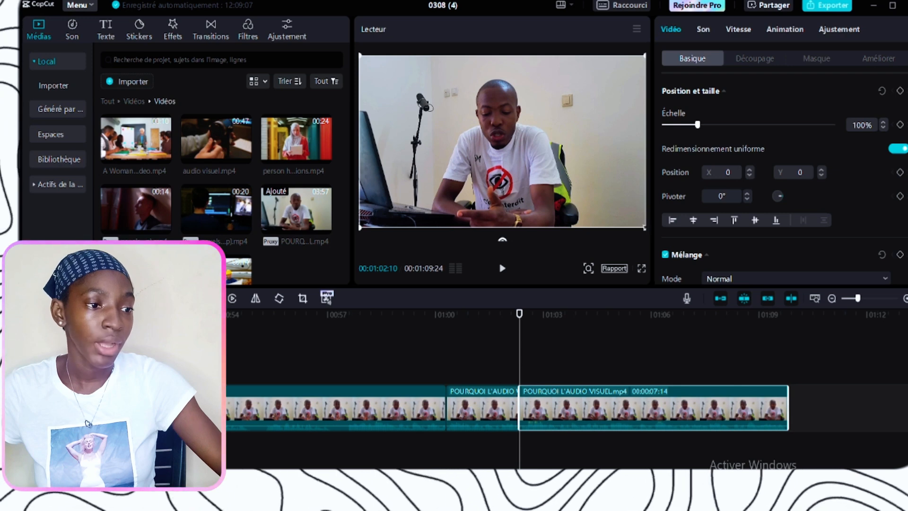
{"action": "left_click_drag", "start_coordinate": [642, 227], "coordinate": [680, 260]}
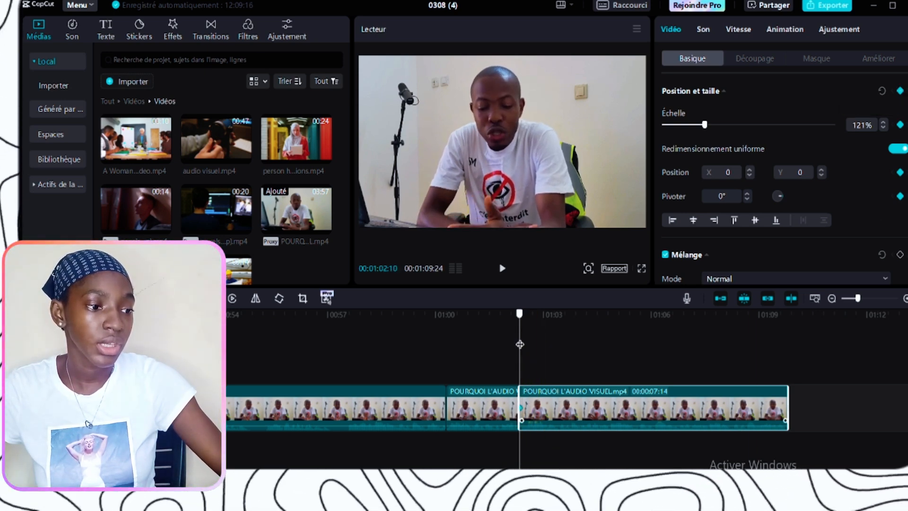
- Set the scale to 100% at the final clip's end, 00:01:09:24, and play back its zoom-out from the start
{"action": "left_click_drag", "start_coordinate": [520, 344], "coordinate": [786, 342]}
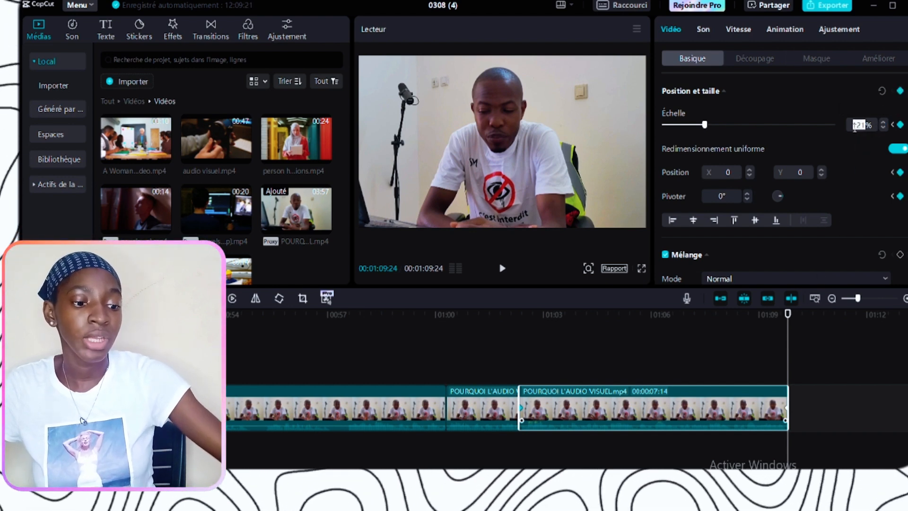
{"action": "key", "text": "Return"}
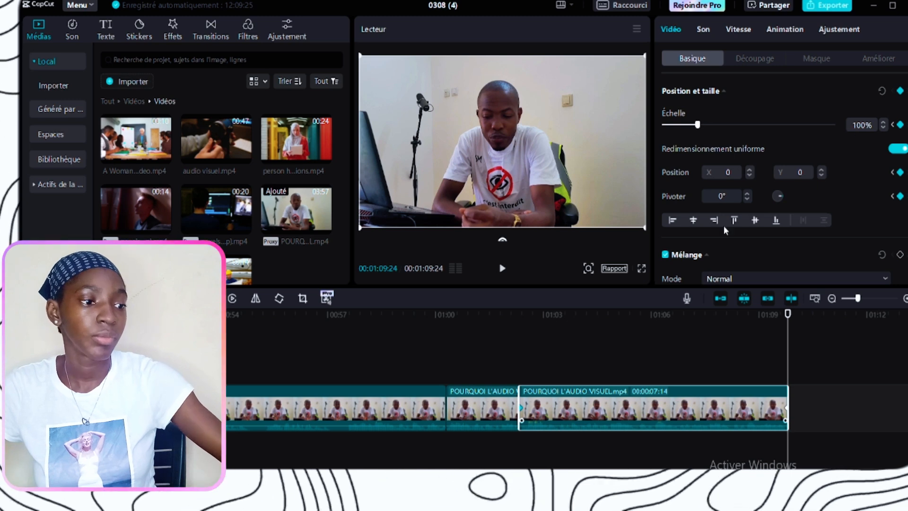
{"action": "left_click", "coordinate": [517, 336]}
{"action": "key", "text": "space"}
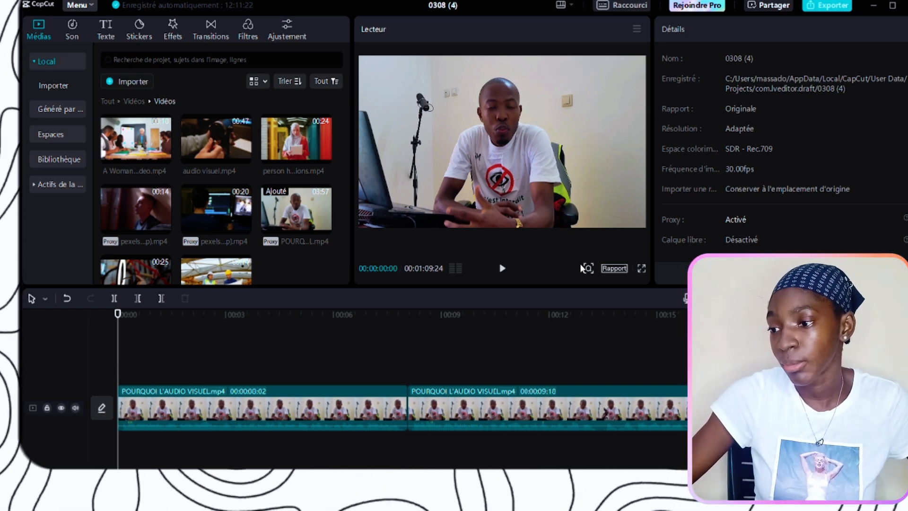
- Play back the sequence from the beginning to 00:00:07:23 and place the playhead at 00:00:03:25
{"action": "left_click", "coordinate": [502, 268]}
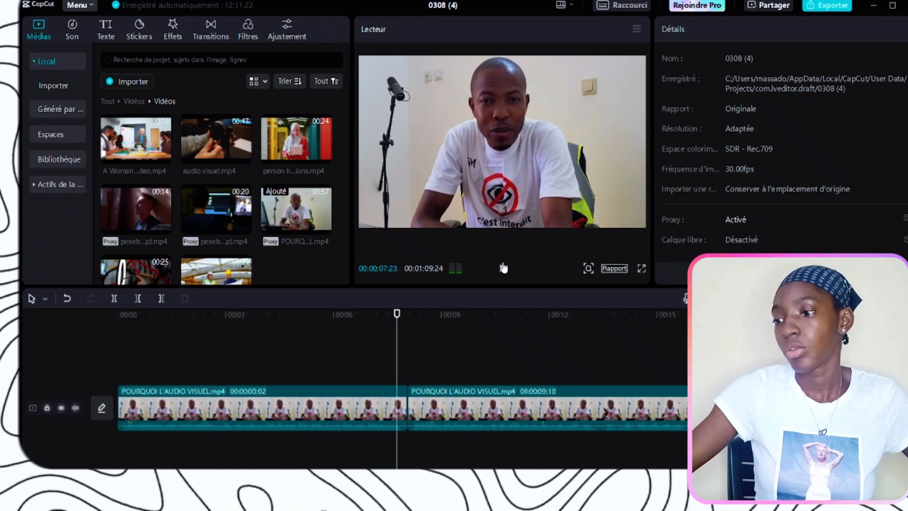
{"action": "left_click", "coordinate": [503, 268]}
{"action": "left_click", "coordinate": [255, 360]}
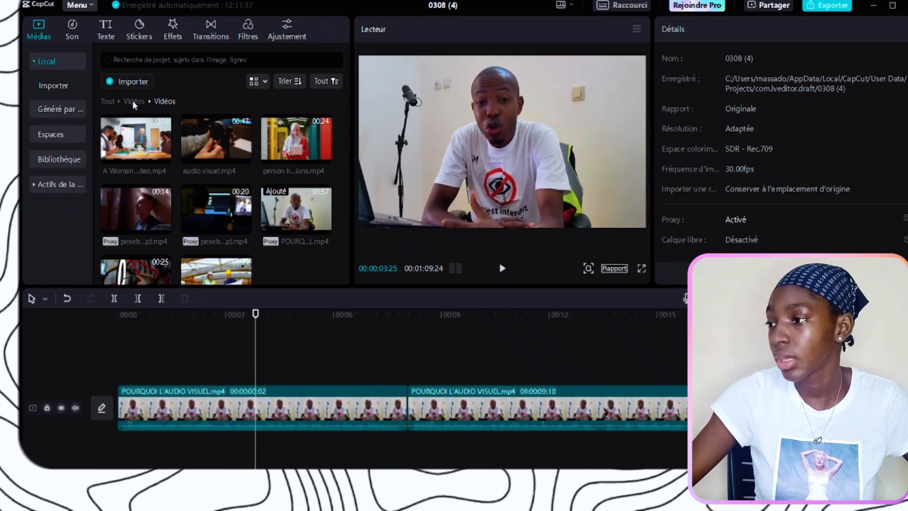
- Place person thinking.jpg from the Illustrations folder on a track above the first clip, starting at 00:00:03:25
{"action": "left_click", "coordinate": [133, 101]}
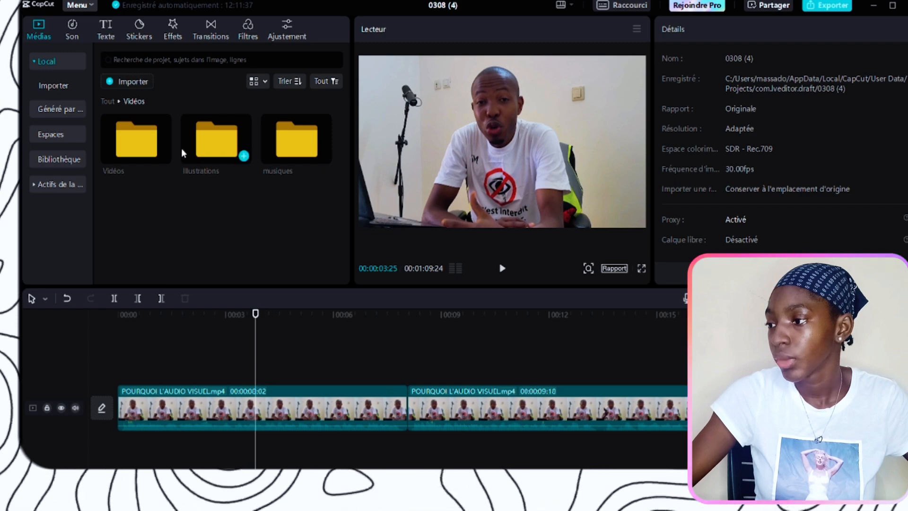
{"action": "double_click", "coordinate": [220, 140]}
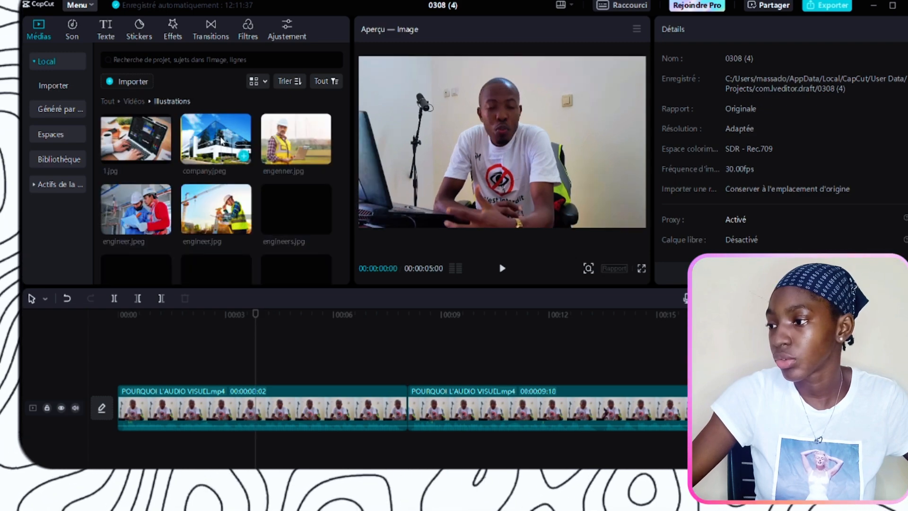
{"action": "scroll", "coordinate": [209, 194], "scroll_direction": "down", "scroll_amount": 5}
{"action": "scroll", "coordinate": [211, 193], "scroll_direction": "down", "scroll_amount": 5}
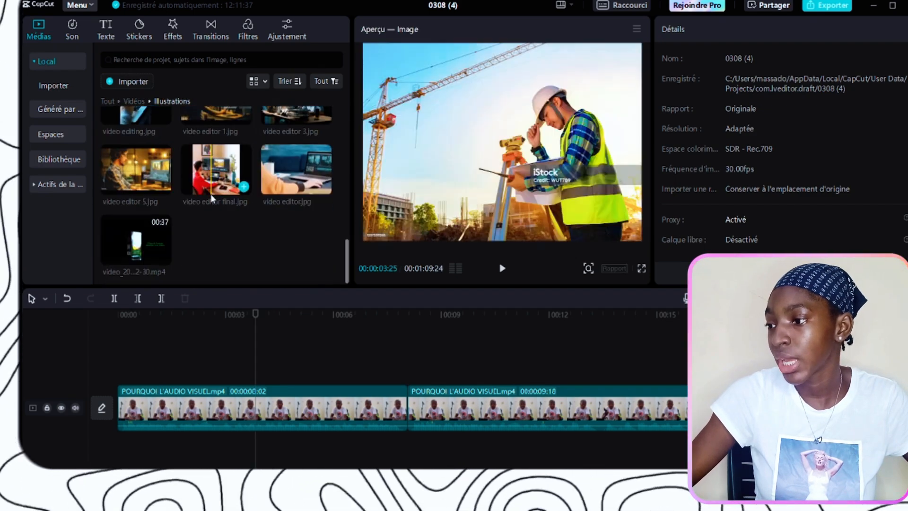
{"action": "left_click_drag", "start_coordinate": [344, 265], "coordinate": [327, 154]}
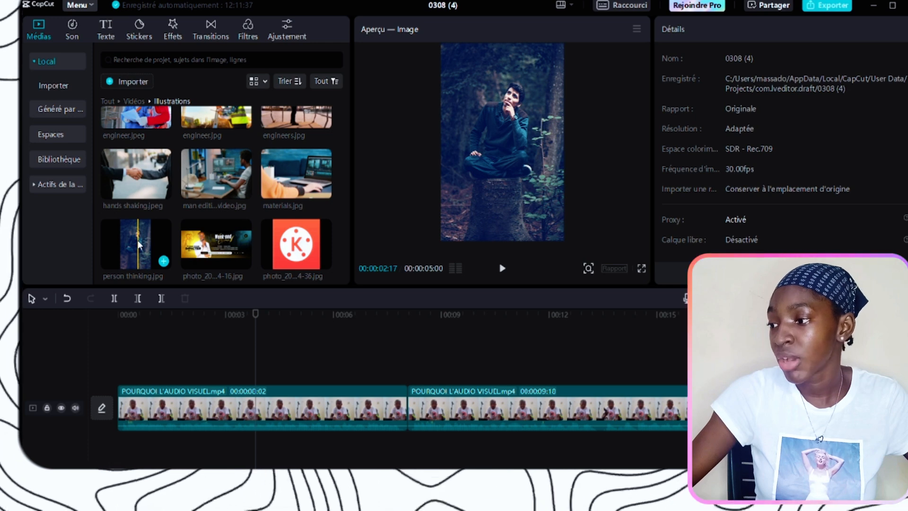
{"action": "left_click_drag", "start_coordinate": [121, 243], "coordinate": [255, 362]}
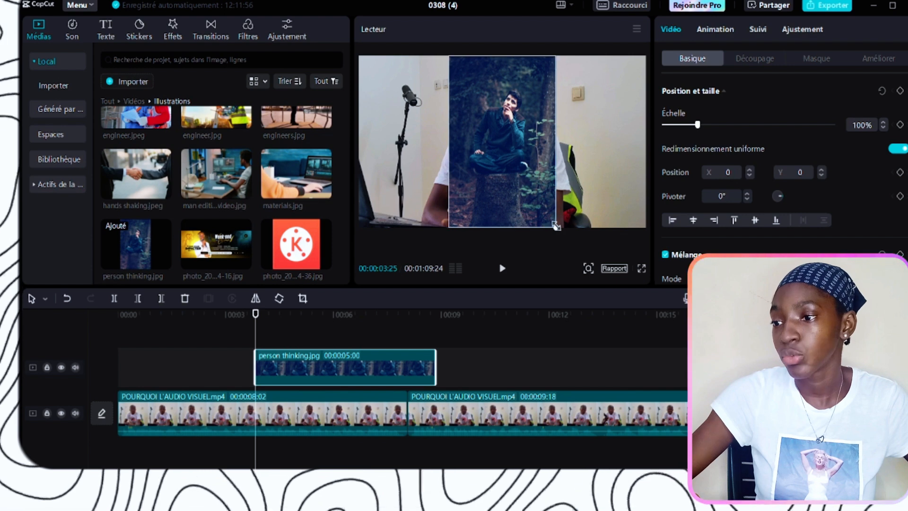
- Scale the person thinking.jpg overlay to 275% at Y position -874, and shift it earlier to end with the first clip
{"action": "left_click_drag", "start_coordinate": [556, 226], "coordinate": [679, 439]}
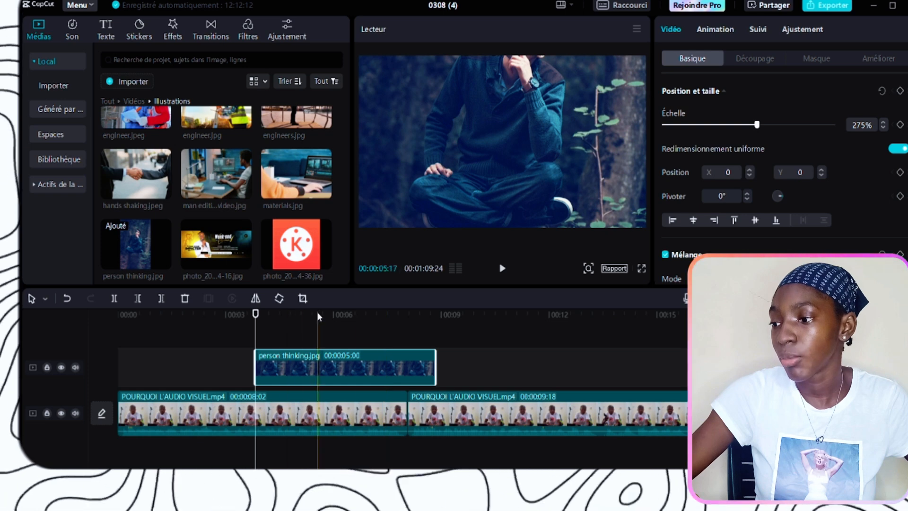
{"action": "left_click_drag", "start_coordinate": [497, 109], "coordinate": [497, 230]}
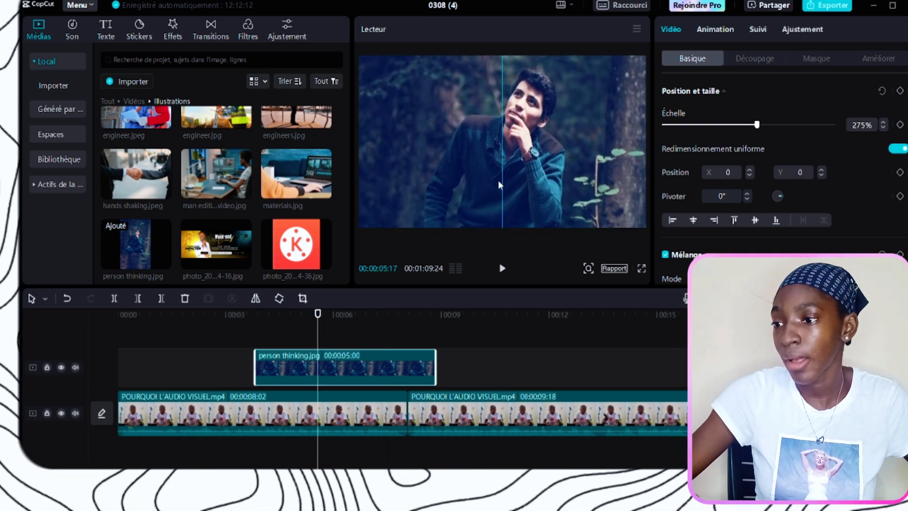
{"action": "left_click_drag", "start_coordinate": [415, 365], "coordinate": [386, 368]}
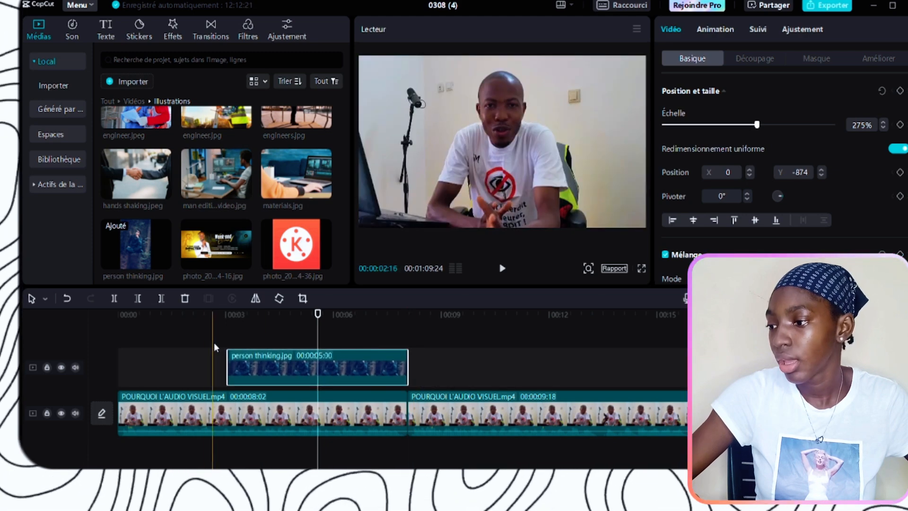
{"action": "left_click", "coordinate": [214, 344]}
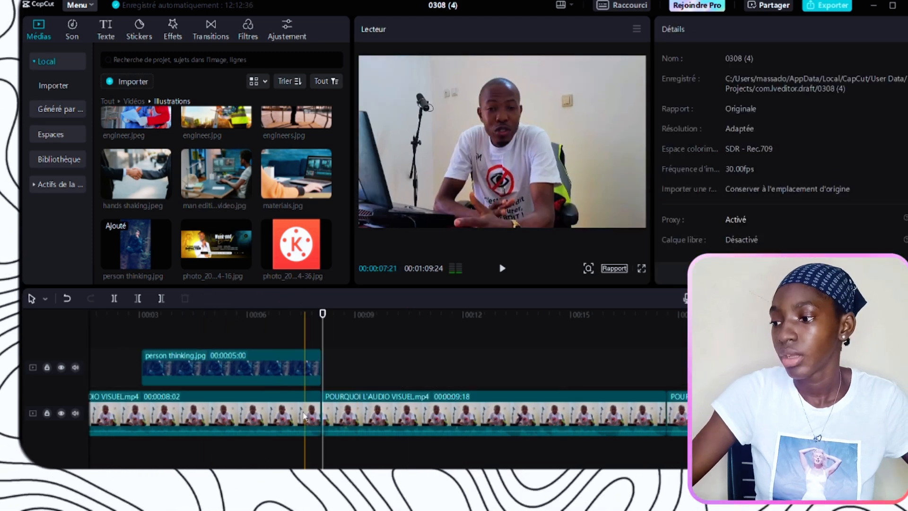
- Add position and size keyframes at the start of the person thinking.jpg overlay, 00:00:03:02
{"action": "left_click", "coordinate": [142, 345]}
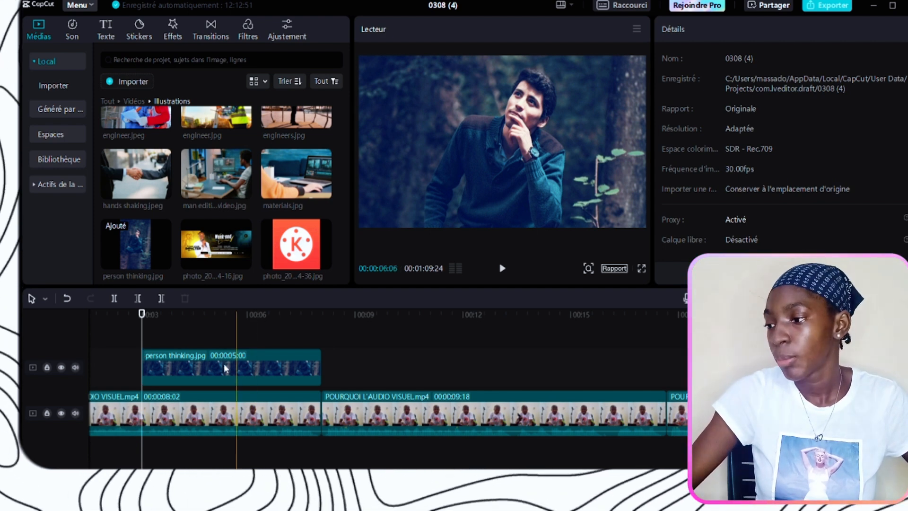
{"action": "left_click", "coordinate": [180, 368]}
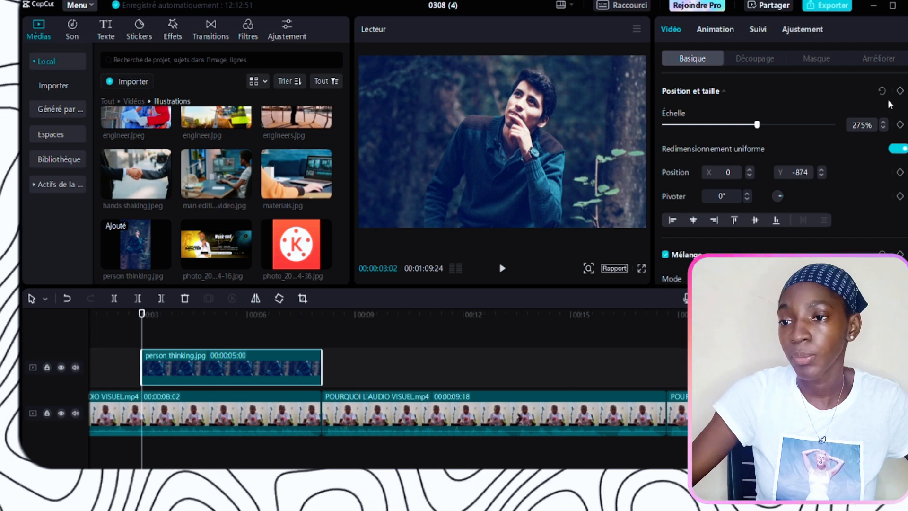
{"action": "left_click", "coordinate": [900, 91]}
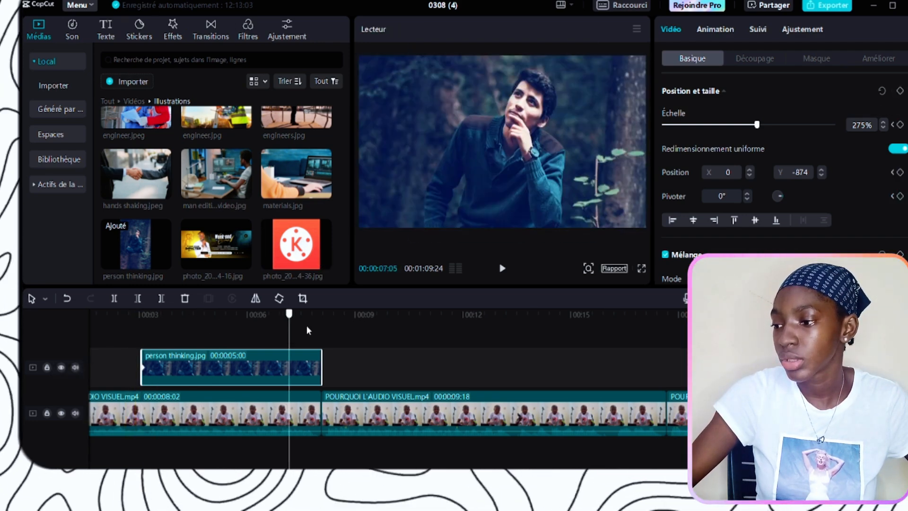
- Add position and size keyframes at 00:00:07:28 with the overlay's scale raised slightly above 275%, and play back the zoom-in
{"action": "left_click_drag", "start_coordinate": [314, 332], "coordinate": [319, 331]}
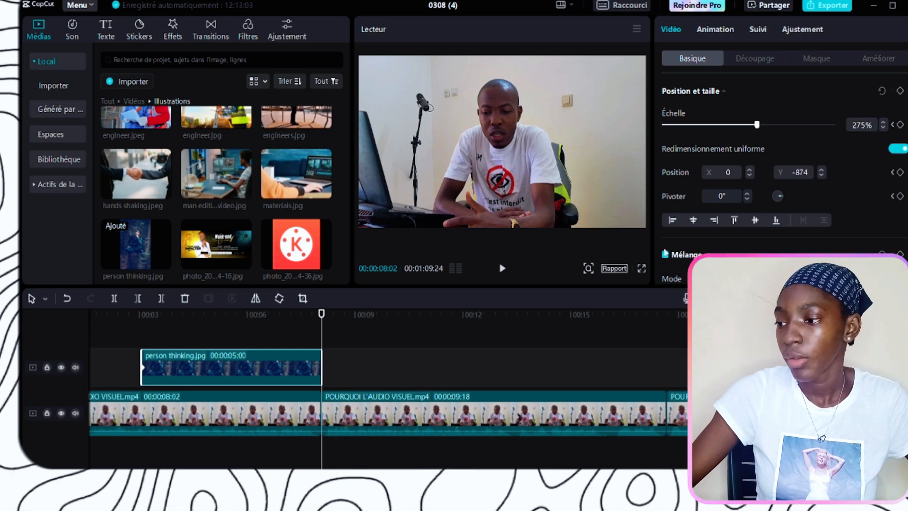
{"action": "left_click", "coordinate": [371, 364]}
{"action": "left_click", "coordinate": [306, 340]}
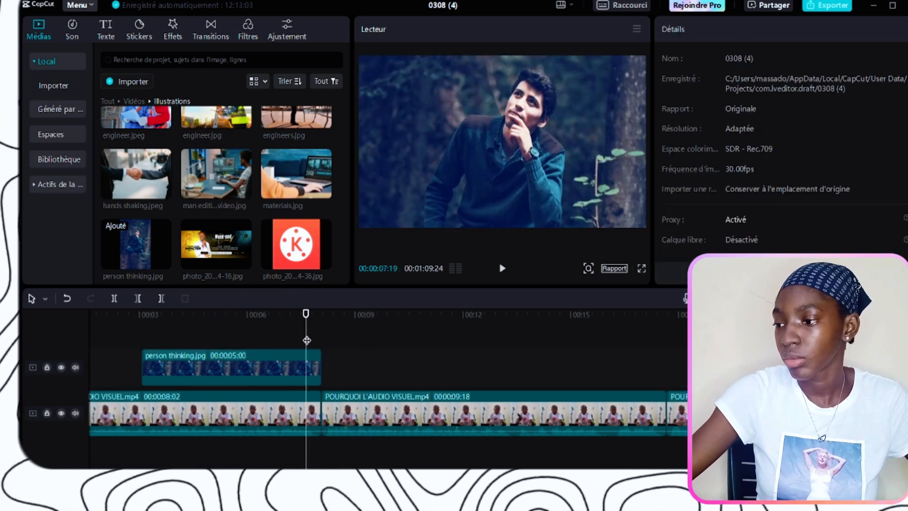
{"action": "left_click_drag", "start_coordinate": [306, 340], "coordinate": [317, 338]}
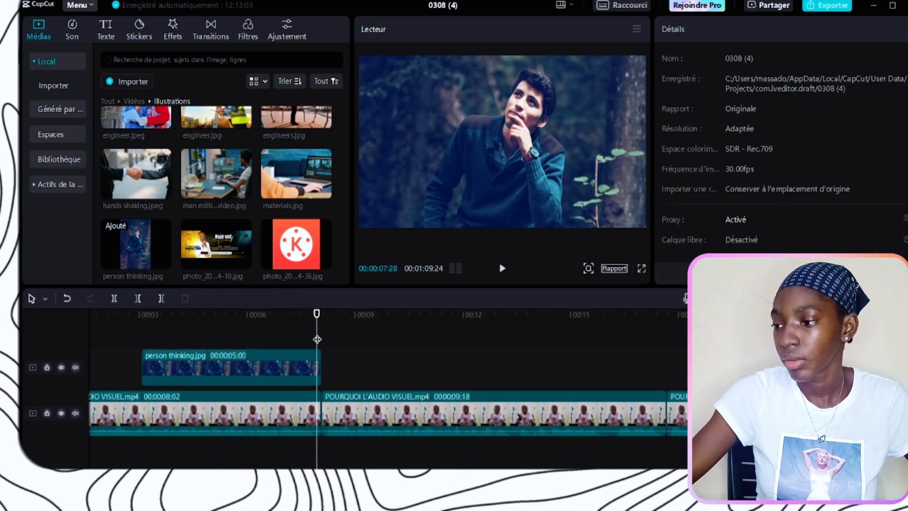
{"action": "left_click", "coordinate": [301, 367]}
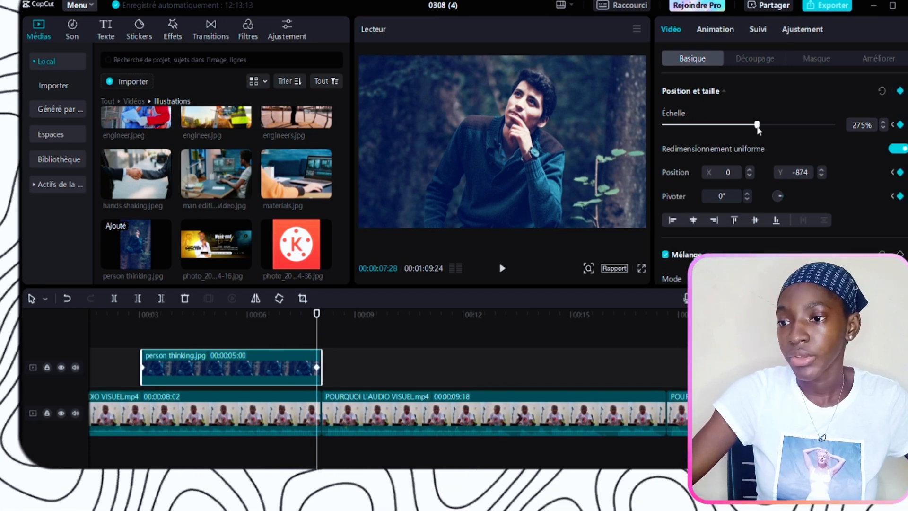
{"action": "left_click_drag", "start_coordinate": [756, 124], "coordinate": [762, 125]}
{"action": "key", "text": "space"}
{"action": "left_click", "coordinate": [96, 336]}
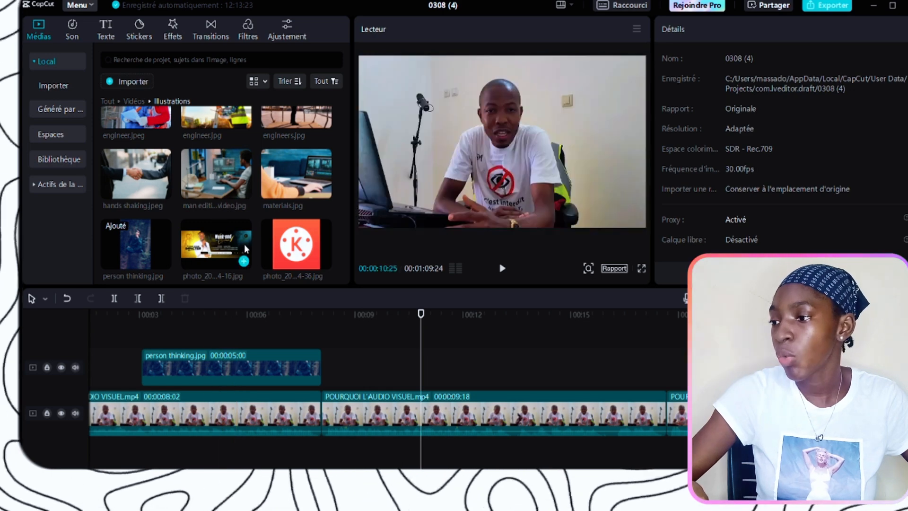
- Place audio visuel.mp4 from the inner Vidéos folder above the second clip, starting shortly after 00:00:09
{"action": "scroll", "coordinate": [251, 242], "scroll_direction": "down", "scroll_amount": 5}
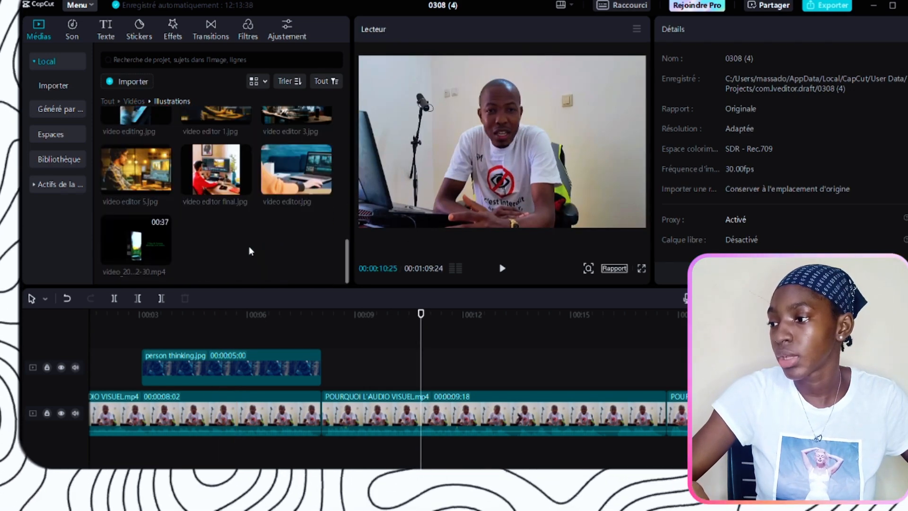
{"action": "scroll", "coordinate": [249, 246], "scroll_direction": "up", "scroll_amount": 5}
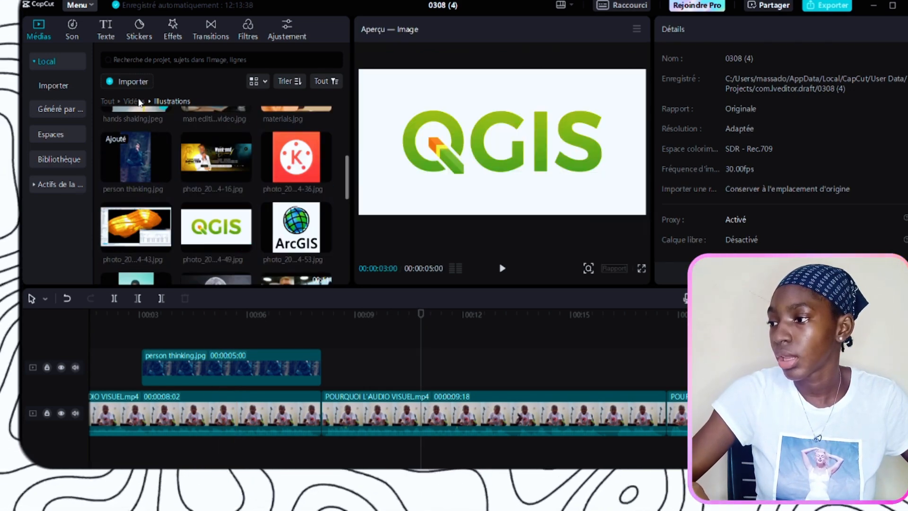
{"action": "left_click", "coordinate": [139, 102]}
{"action": "double_click", "coordinate": [142, 142]}
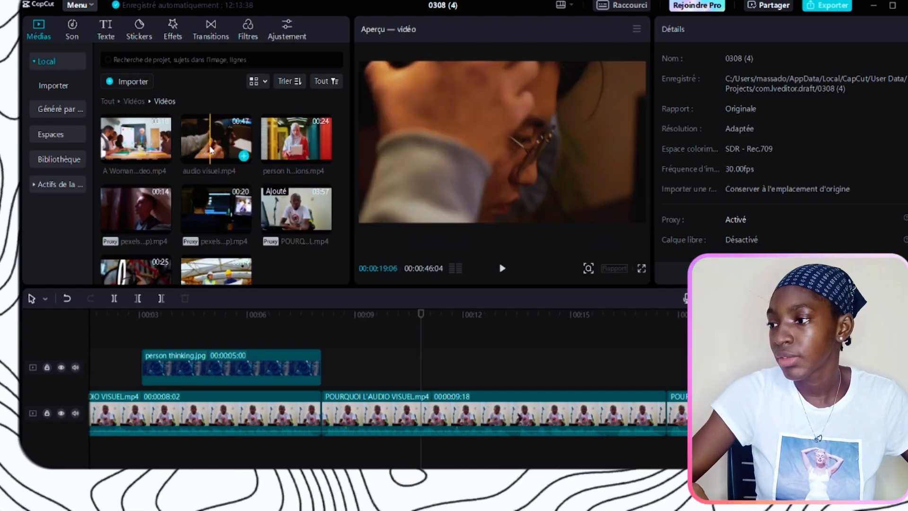
{"action": "left_click_drag", "start_coordinate": [221, 152], "coordinate": [379, 361]}
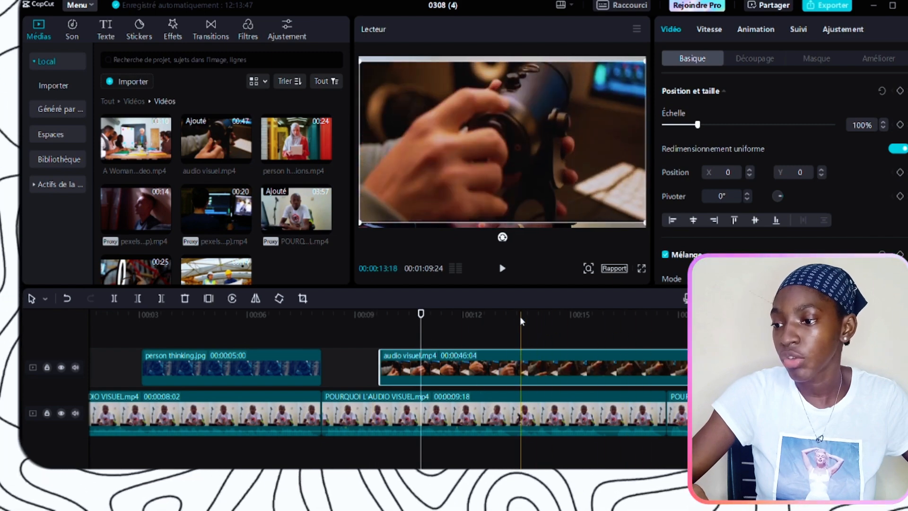
- Trim the audio visuel.mp4 overlay to end at 00:00:13:18 and play back the sequence from about 00:00:09
{"action": "left_click", "coordinate": [520, 316]}
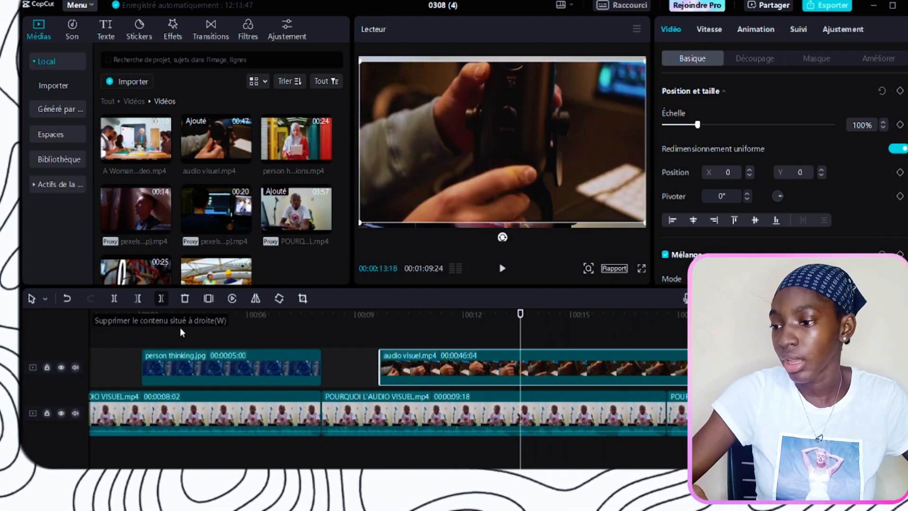
{"action": "left_click", "coordinate": [160, 298]}
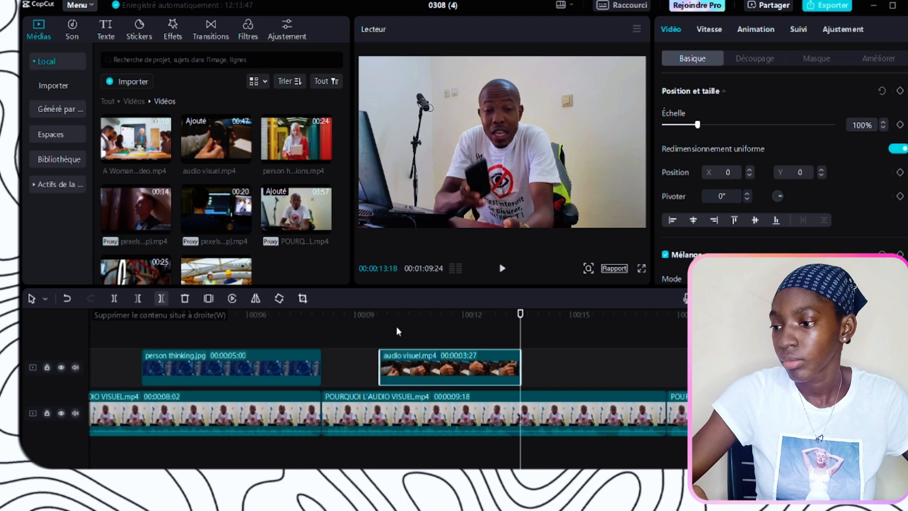
{"action": "left_click", "coordinate": [352, 315]}
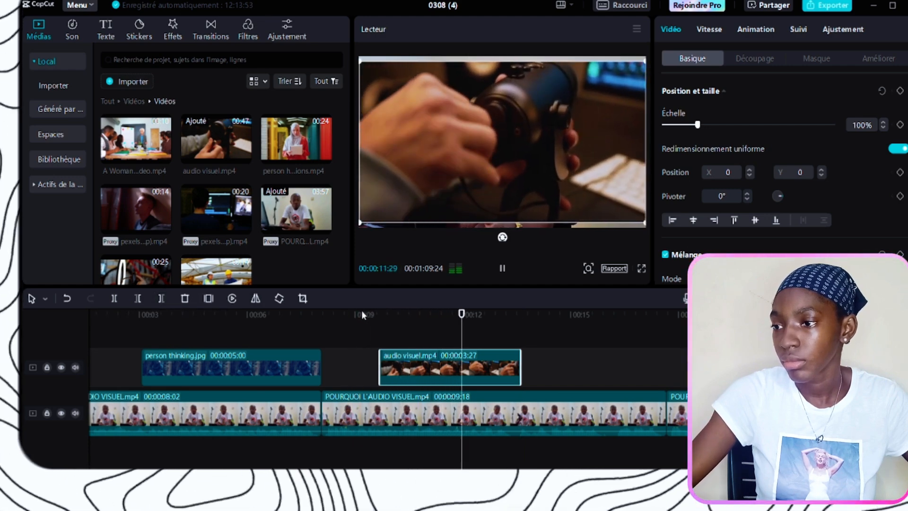
{"action": "key", "text": "space"}
{"action": "left_click", "coordinate": [362, 312]}
{"action": "key", "text": "space"}
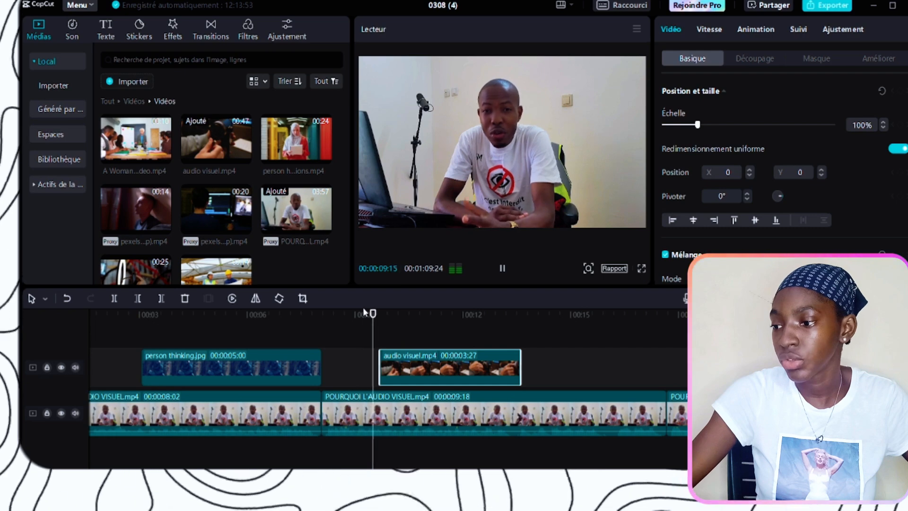
- Shift the audio visuel.mp4 overlay slightly earlier and trim off everything after 00:00:11:04
{"action": "key", "text": "space"}
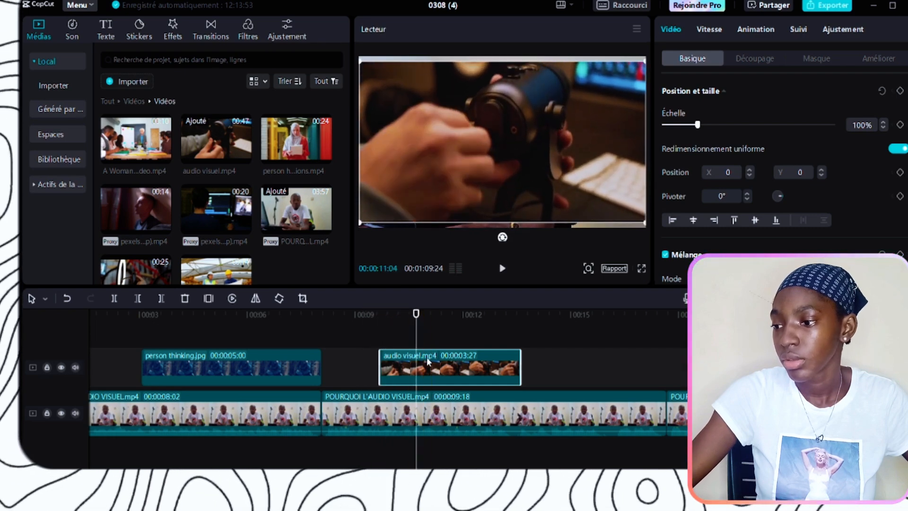
{"action": "left_click_drag", "start_coordinate": [431, 362], "coordinate": [417, 362]}
{"action": "left_click", "coordinate": [162, 298]}
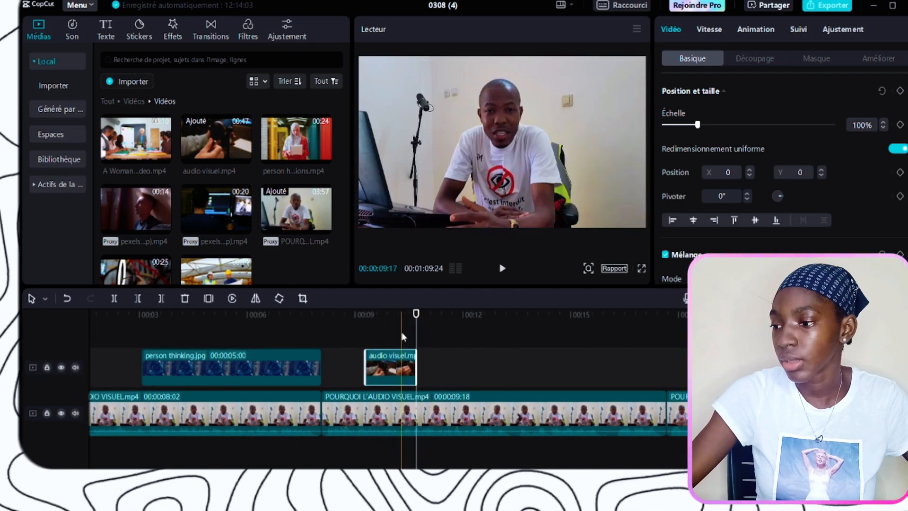
- Enlarge the audio visuel.mp4 overlay to 111% so it fills the frame, and play back the sequence to 00:00:24:13
{"action": "left_click", "coordinate": [379, 322]}
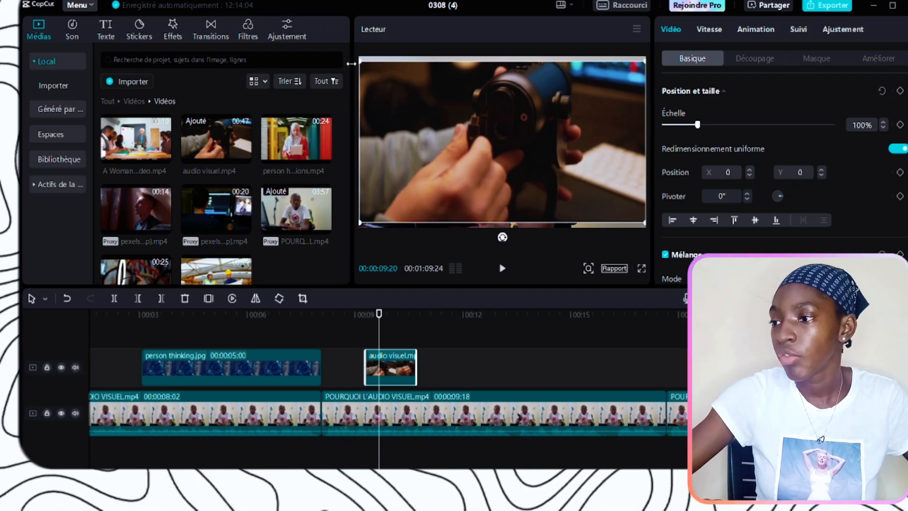
{"action": "left_click_drag", "start_coordinate": [360, 61], "coordinate": [357, 58]}
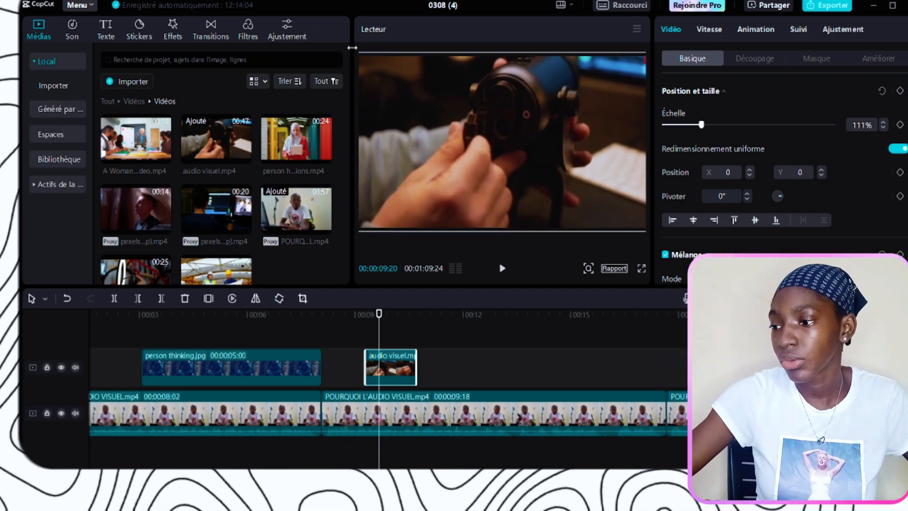
{"action": "left_click", "coordinate": [341, 315]}
{"action": "key", "text": "space"}
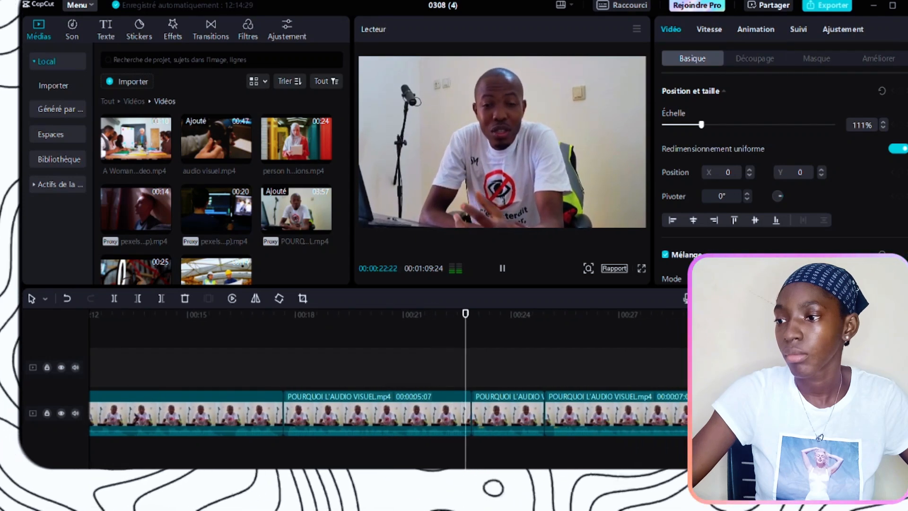
{"action": "key", "text": "space"}
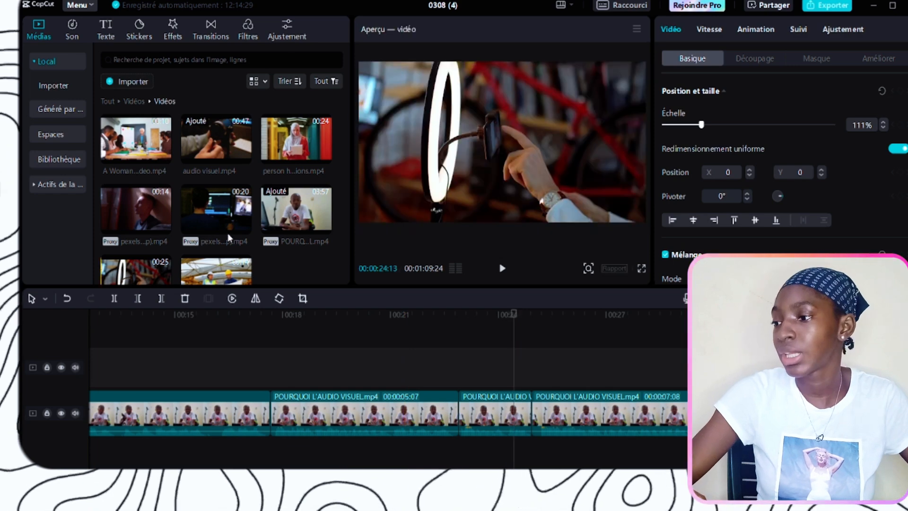
- Place company.jpeg from the Illustrations folder on the track above the main video, starting at about 00:00:23
{"action": "scroll", "coordinate": [123, 199], "scroll_direction": "down", "scroll_amount": 2}
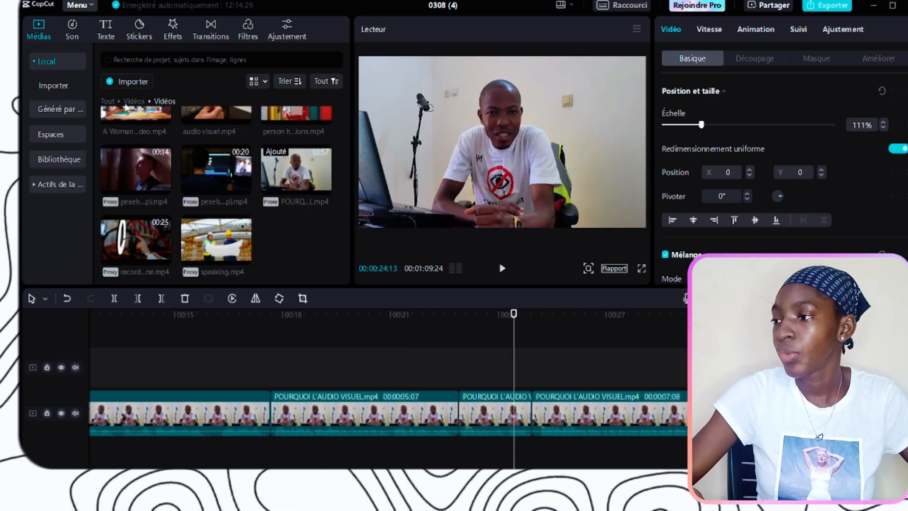
{"action": "left_click", "coordinate": [128, 101]}
{"action": "double_click", "coordinate": [199, 151]}
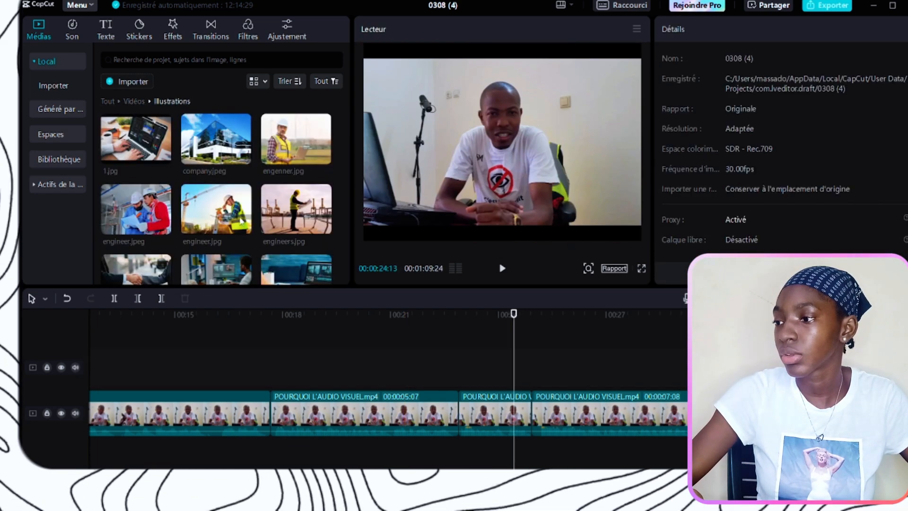
{"action": "left_click_drag", "start_coordinate": [216, 138], "coordinate": [456, 369]}
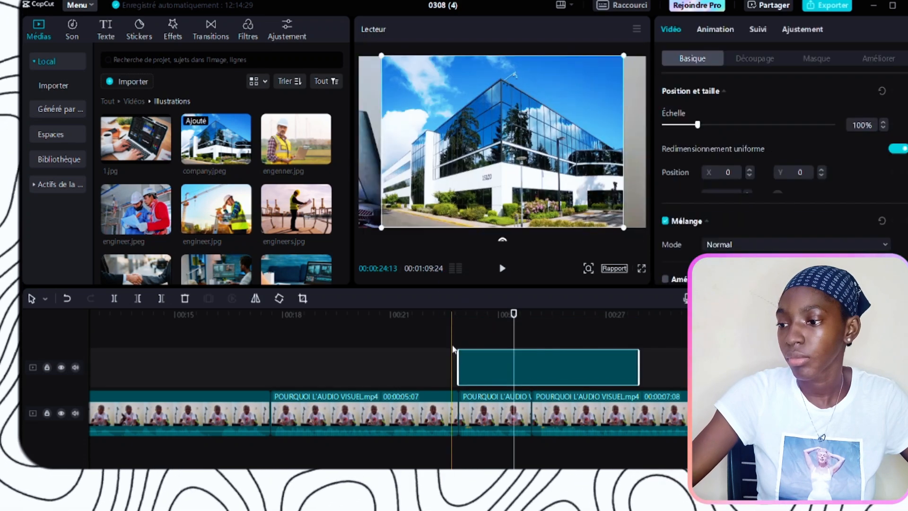
- Play back the passage around the company.jpeg overlay and shift the overlay to start at 00:00:22:00
{"action": "left_click", "coordinate": [457, 341]}
{"action": "key", "text": "space"}
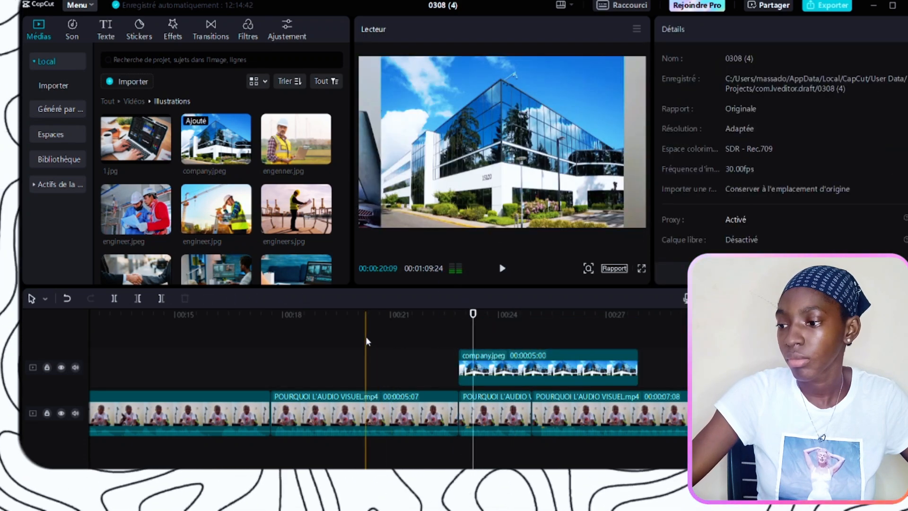
{"action": "left_click", "coordinate": [366, 342]}
{"action": "key", "text": "space"}
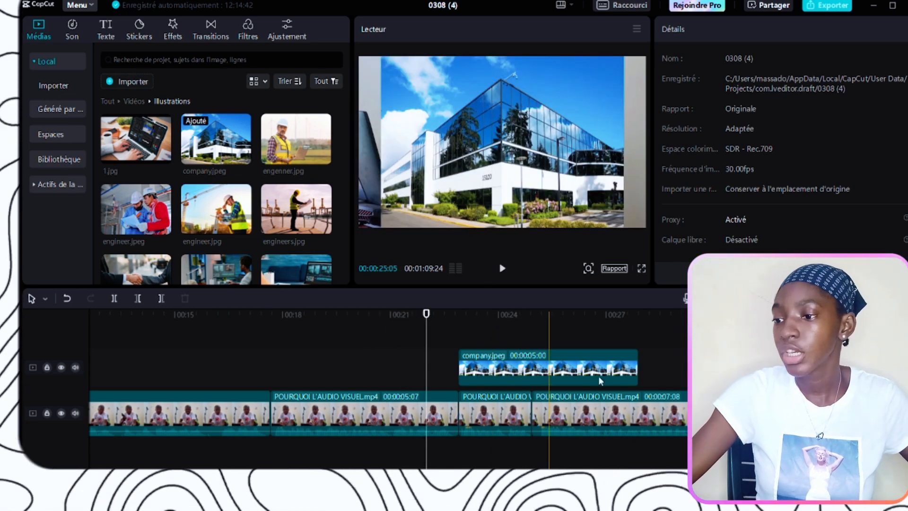
{"action": "left_click_drag", "start_coordinate": [605, 373], "coordinate": [580, 371]}
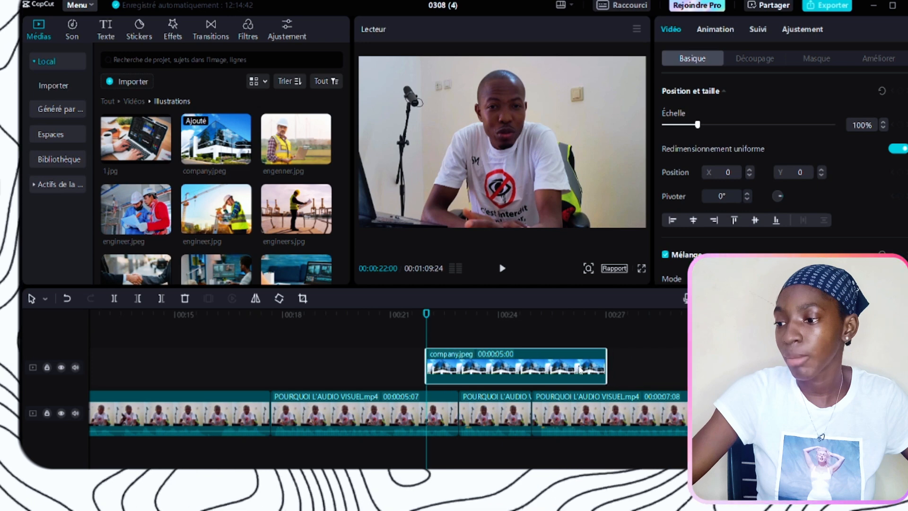
- Trim the end of the company.jpeg overlay to a duration of 00:00:02:27 and enlarge it to fill the frame
{"action": "left_click", "coordinate": [457, 347]}
{"action": "key", "text": "space"}
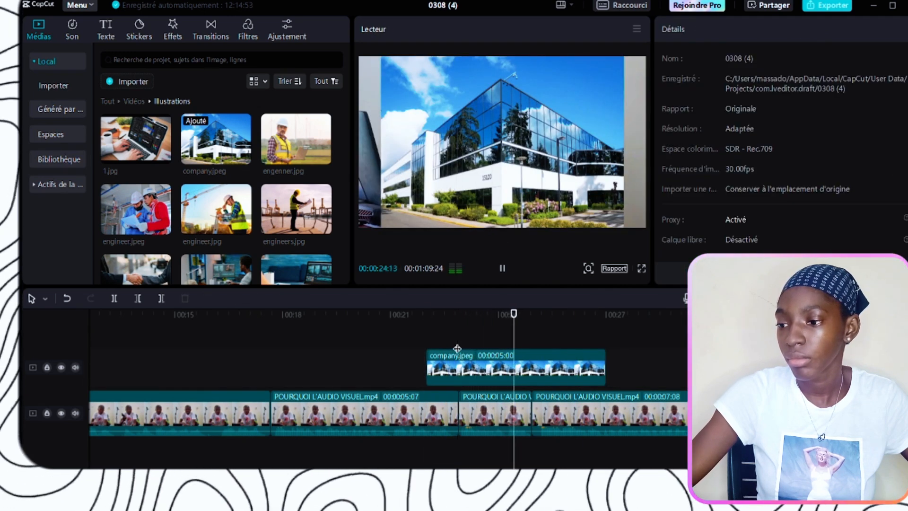
{"action": "key", "text": "space"}
{"action": "left_click", "coordinate": [512, 370]}
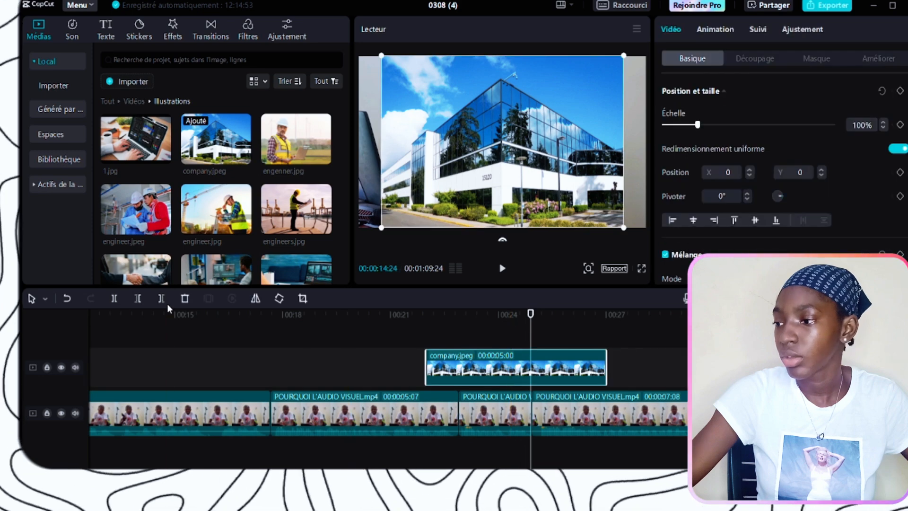
{"action": "left_click", "coordinate": [165, 300]}
{"action": "left_click", "coordinate": [481, 321]}
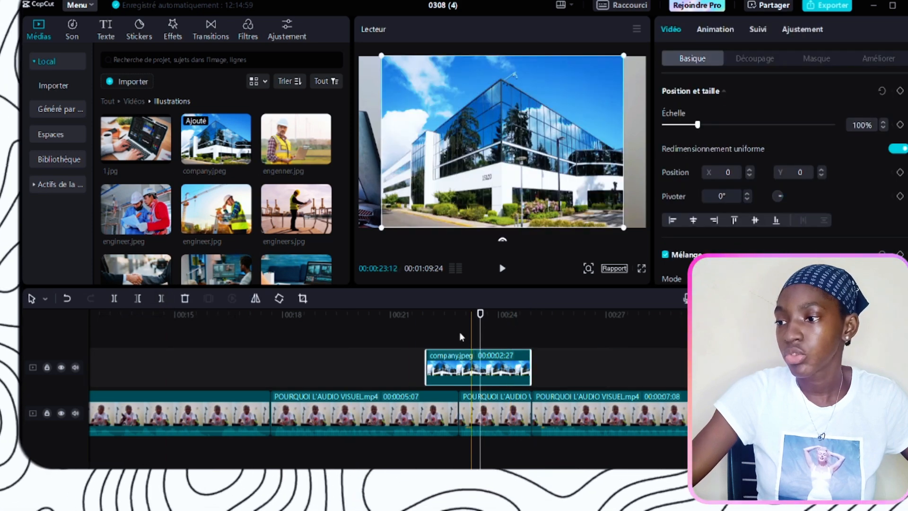
{"action": "left_click_drag", "start_coordinate": [380, 228], "coordinate": [339, 225]}
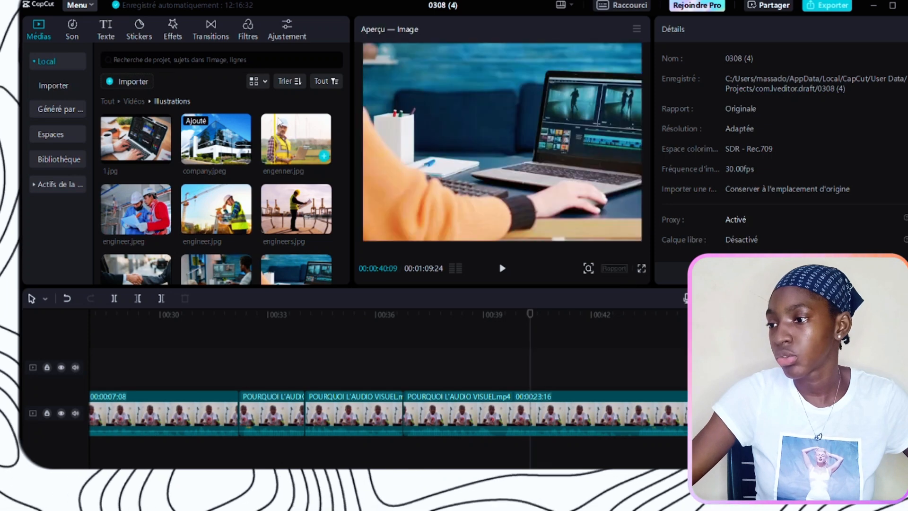
- Place hands shaking.jpeg from the Illustrations folder above the main video at about 00:00:37 and play back that passage
{"action": "left_click_drag", "start_coordinate": [349, 127], "coordinate": [323, 273]}
{"action": "scroll", "coordinate": [321, 269], "scroll_direction": "up", "scroll_amount": 4}
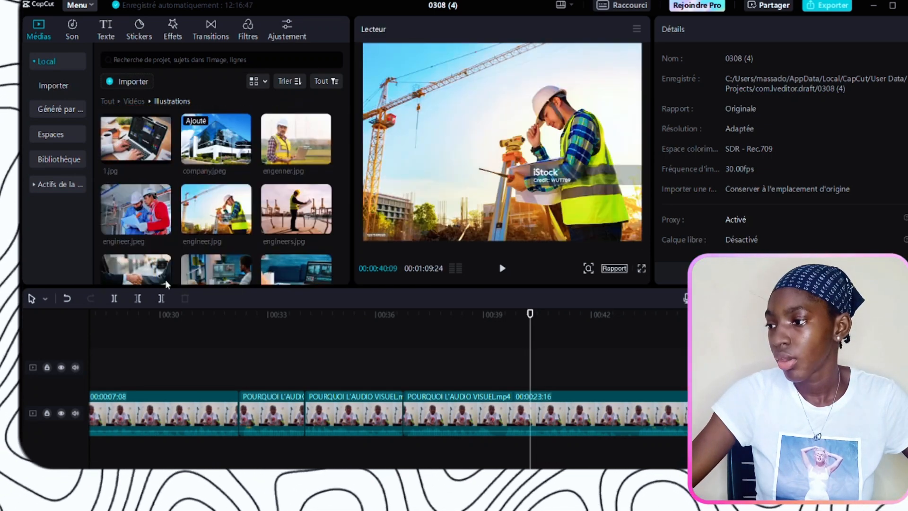
{"action": "left_click_drag", "start_coordinate": [114, 263], "coordinate": [415, 364]}
{"action": "left_click", "coordinate": [399, 343]}
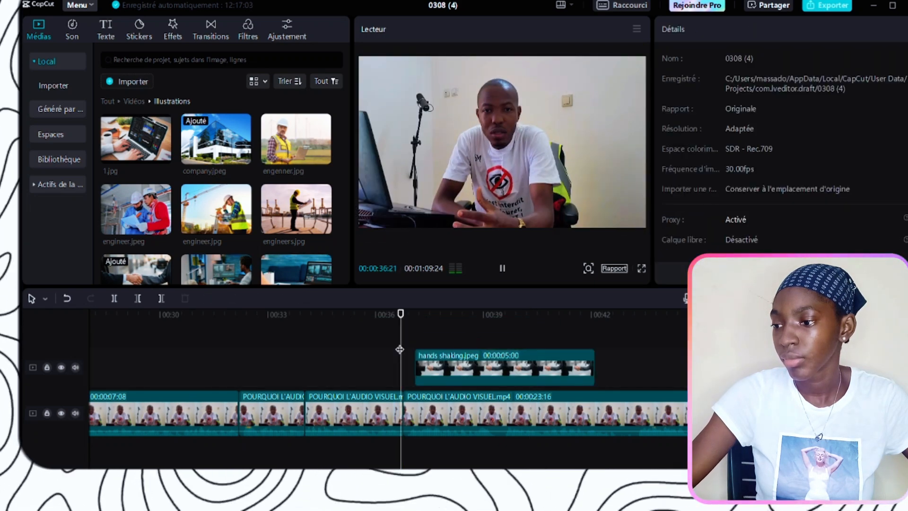
{"action": "key", "text": "space"}
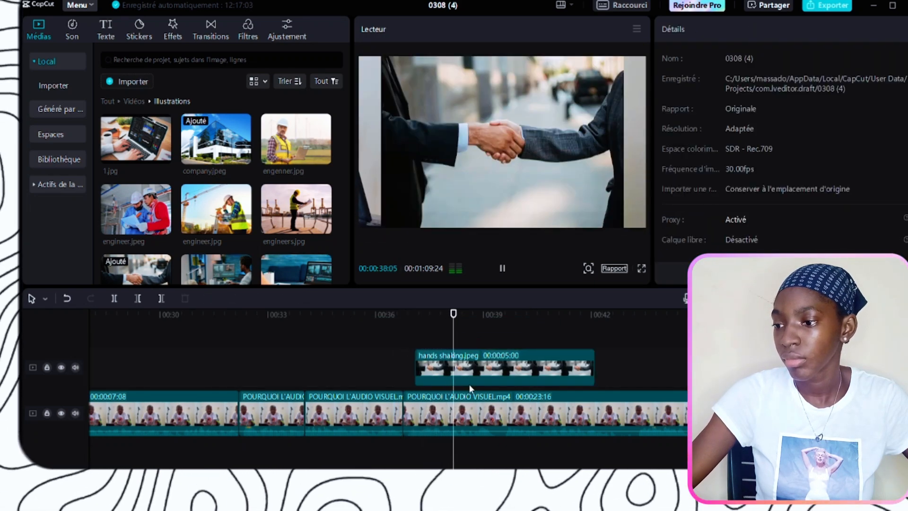
{"action": "key", "text": "space"}
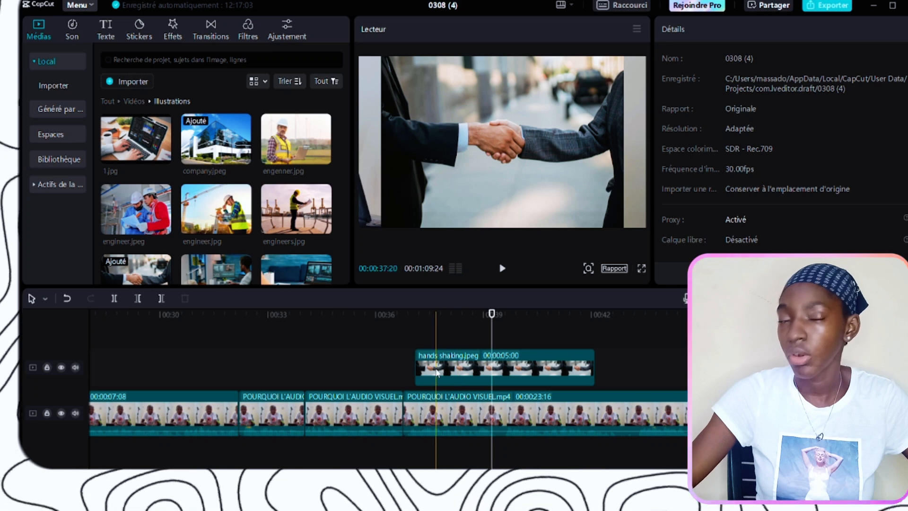
- Move the hands shaking.jpeg overlay to start at about 00:00:39 and trim off everything after 00:00:42:26
{"action": "left_click_drag", "start_coordinate": [466, 372], "coordinate": [501, 375]}
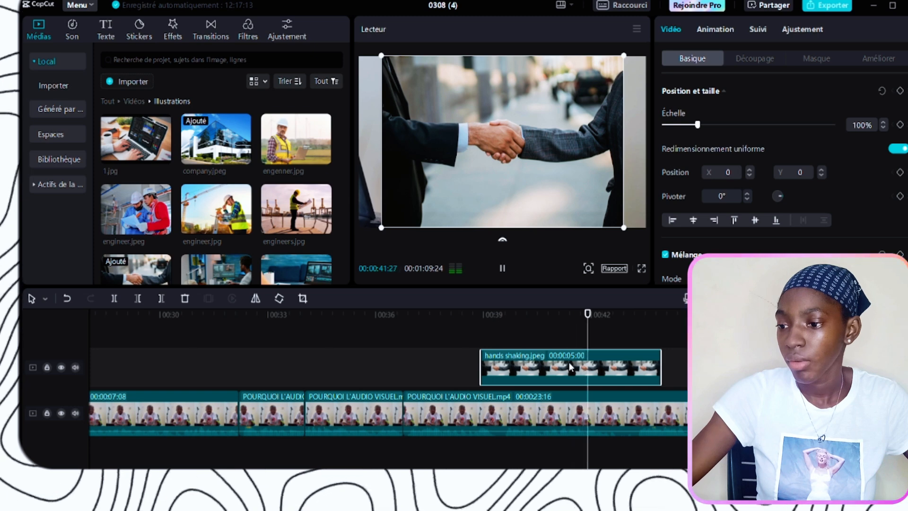
{"action": "key", "text": "space"}
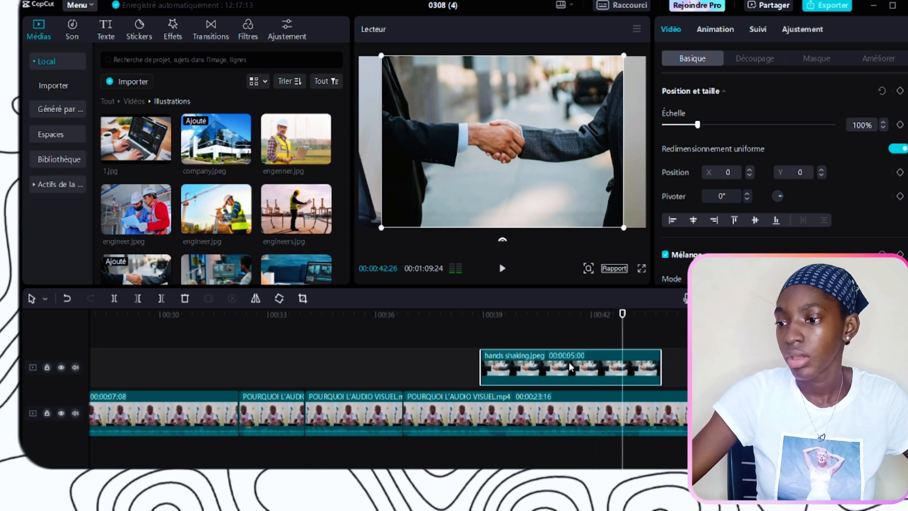
{"action": "left_click", "coordinate": [162, 298]}
- Enlarge the hands shaking.jpeg overlay to 122% so it fills the frame, and play it back from about 00:00:38
{"action": "left_click", "coordinate": [518, 318]}
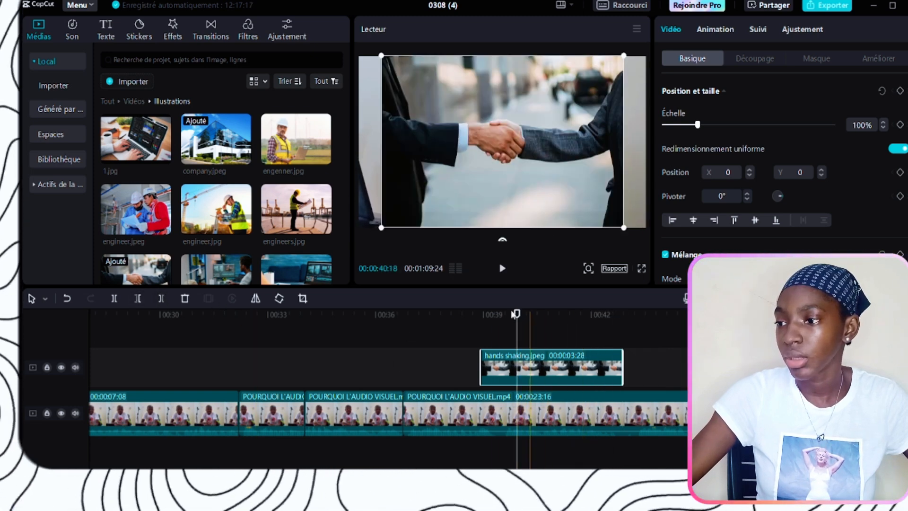
{"action": "left_click_drag", "start_coordinate": [383, 230], "coordinate": [334, 234]}
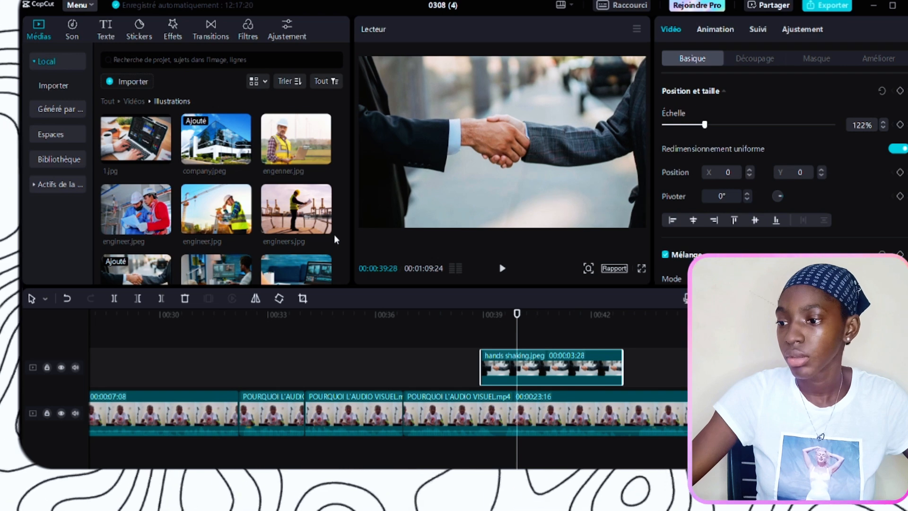
{"action": "left_click", "coordinate": [443, 333]}
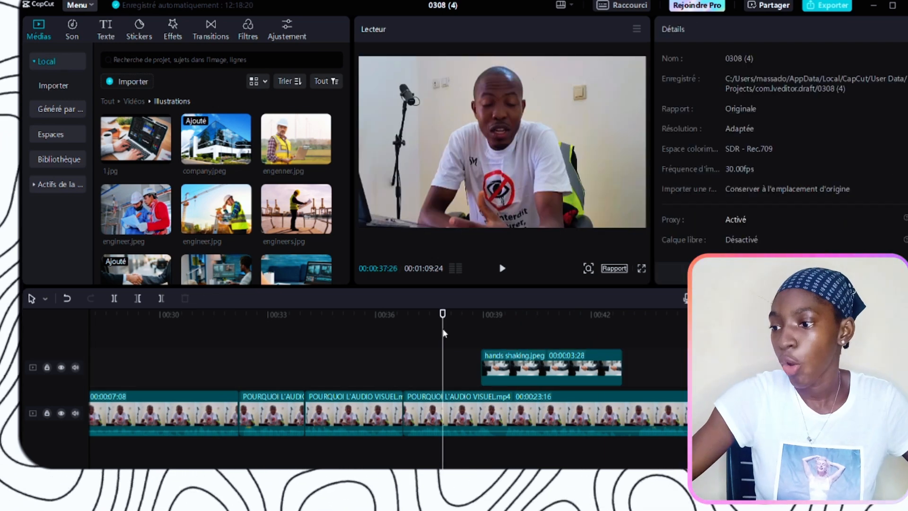
{"action": "left_click", "coordinate": [503, 269]}
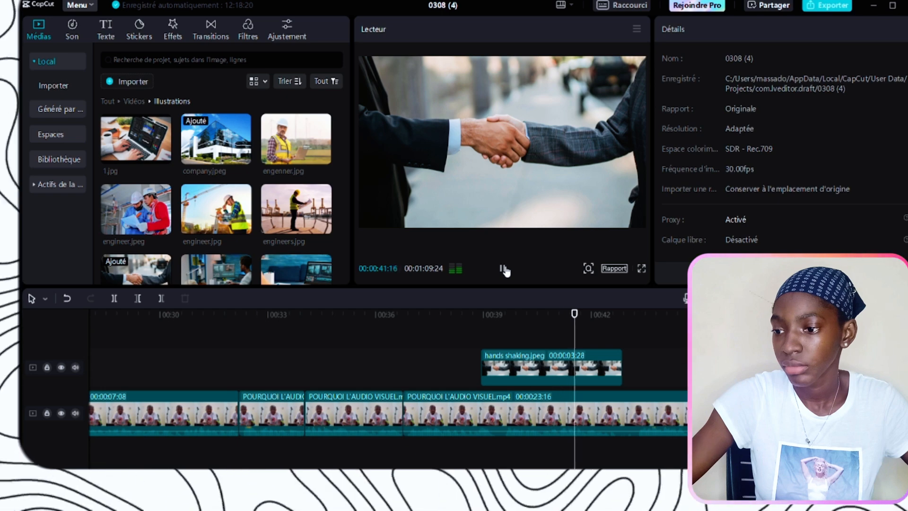
{"action": "left_click", "coordinate": [504, 269]}
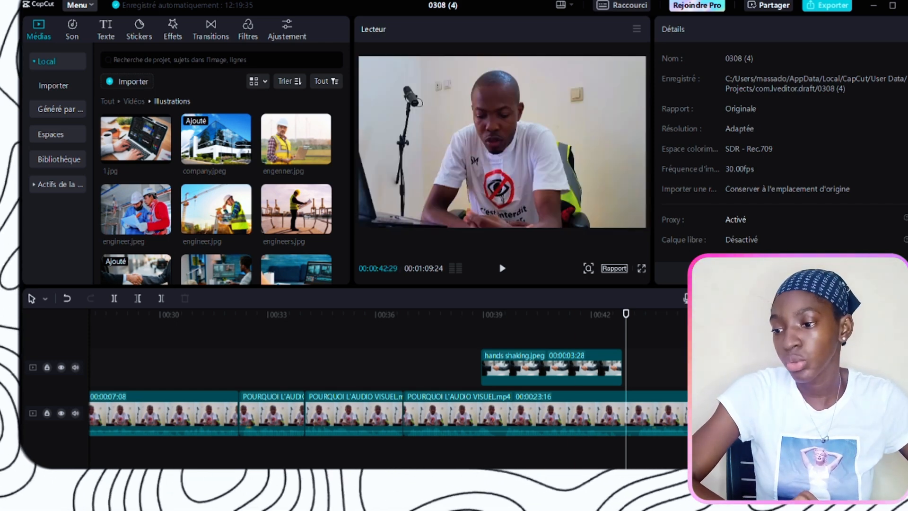
- Play back the edited sequence from the beginning to 00:00:20:26 to review the overlays and find spots for further illustrations
{"action": "scroll", "coordinate": [574, 421], "scroll_direction": "left", "scroll_amount": 2}
{"action": "scroll", "coordinate": [388, 402], "scroll_direction": "left", "scroll_amount": 10}
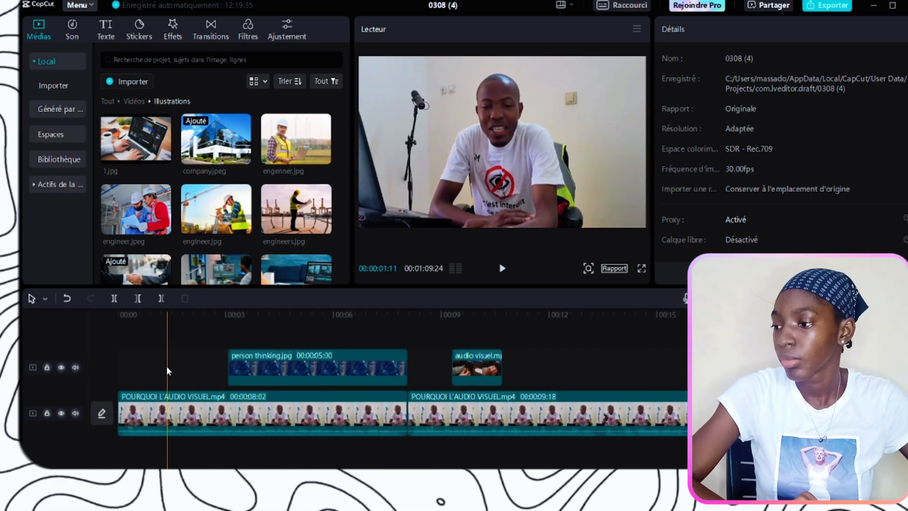
{"action": "left_click", "coordinate": [167, 363]}
{"action": "left_click", "coordinate": [145, 352]}
{"action": "left_click", "coordinate": [106, 358]}
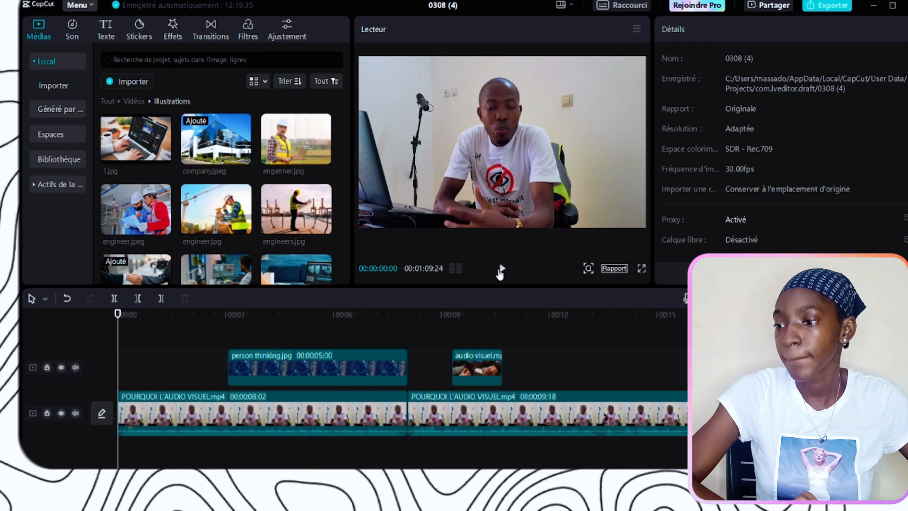
{"action": "left_click", "coordinate": [501, 268]}
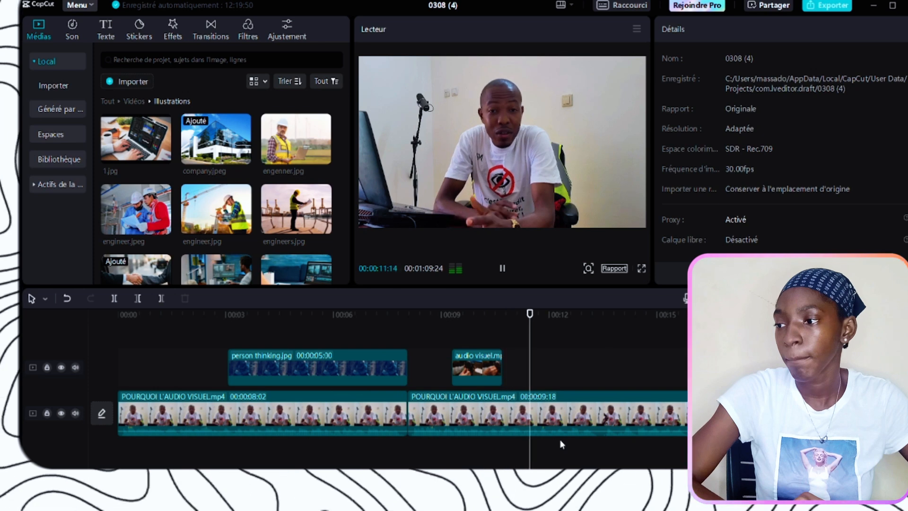
{"action": "left_click", "coordinate": [501, 270]}
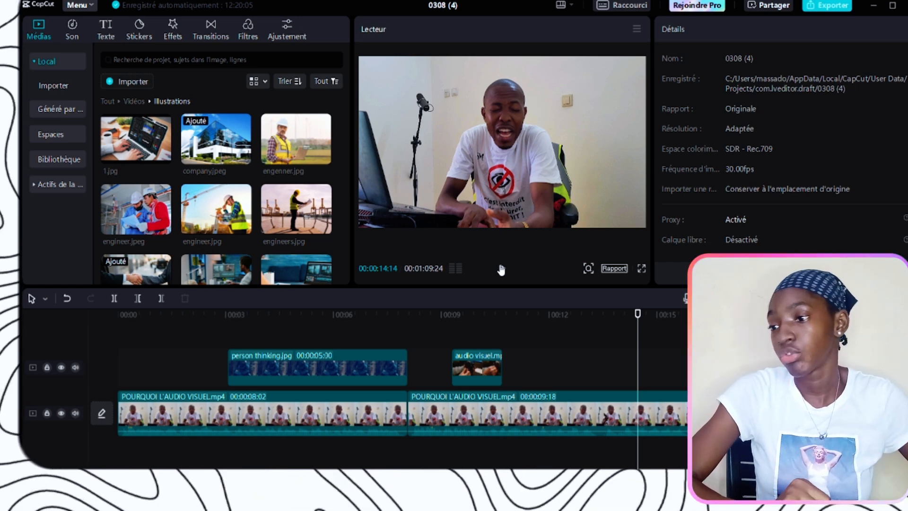
{"action": "left_click", "coordinate": [501, 269]}
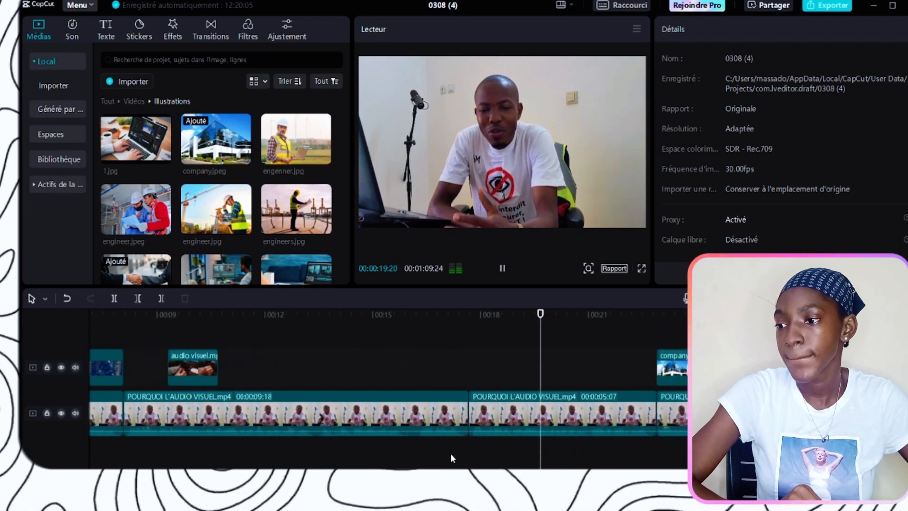
{"action": "left_click", "coordinate": [500, 269]}
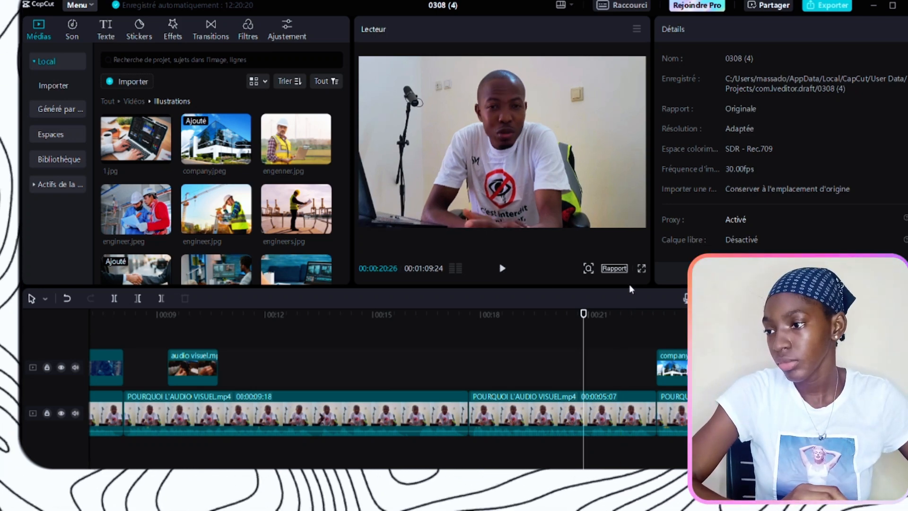
- Look through the Illustrations folder for another image to overlay
{"action": "scroll", "coordinate": [344, 136], "scroll_direction": "down", "scroll_amount": 5}
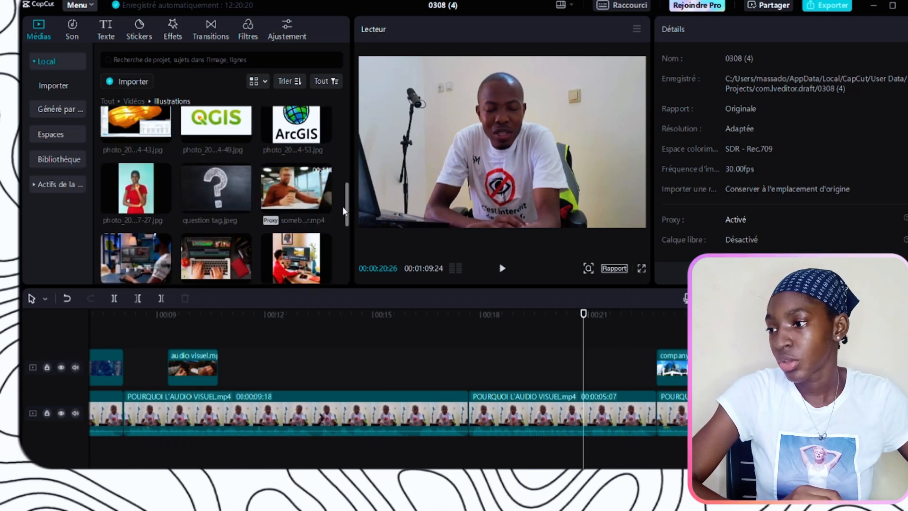
- Add the red K logo image from the Illustrations folder to a new track above the overlay clips, starting at about 00:00:20:26
{"action": "scroll", "coordinate": [336, 179], "scroll_direction": "up", "scroll_amount": 1}
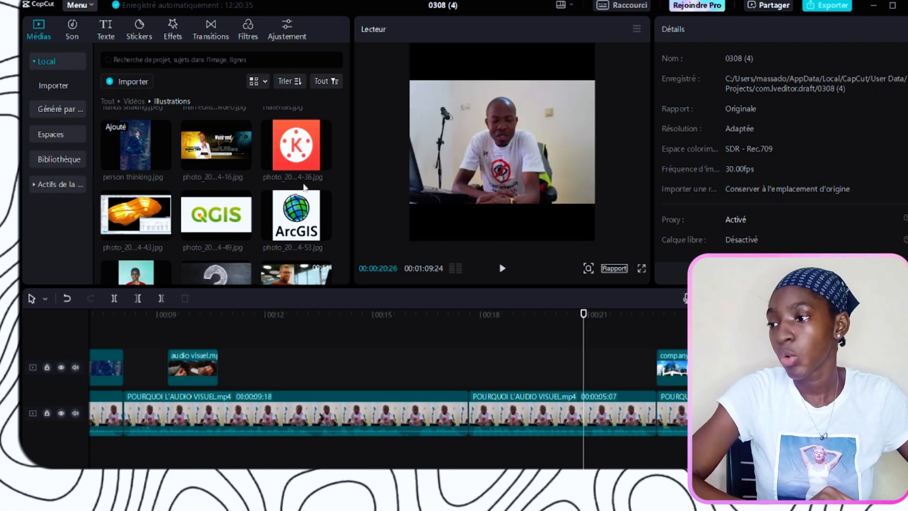
{"action": "left_click_drag", "start_coordinate": [296, 142], "coordinate": [580, 325]}
{"action": "left_click", "coordinate": [556, 331]}
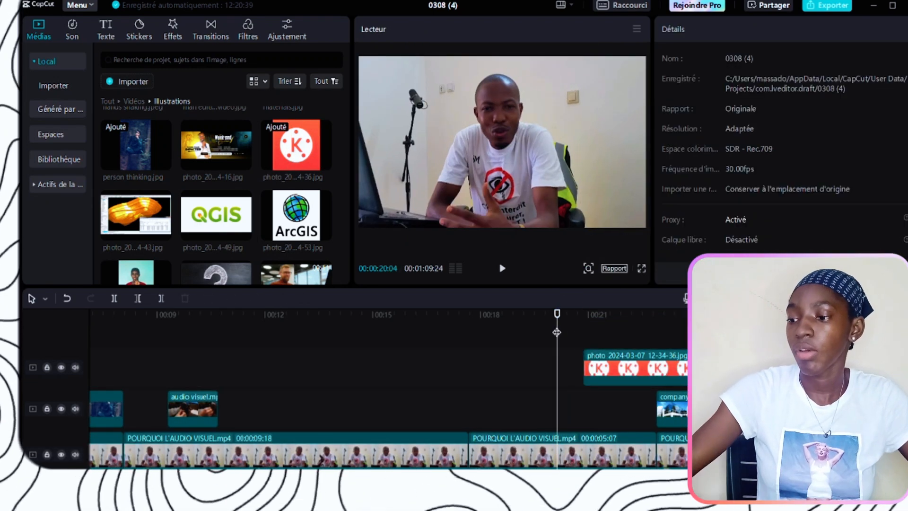
{"action": "key", "text": "space"}
{"action": "key", "text": "space"}
- Align the K logo clip's start to 00:00:20:24, then scale it to 24% and centre it near the frame's lower edge
{"action": "left_click", "coordinate": [656, 365]}
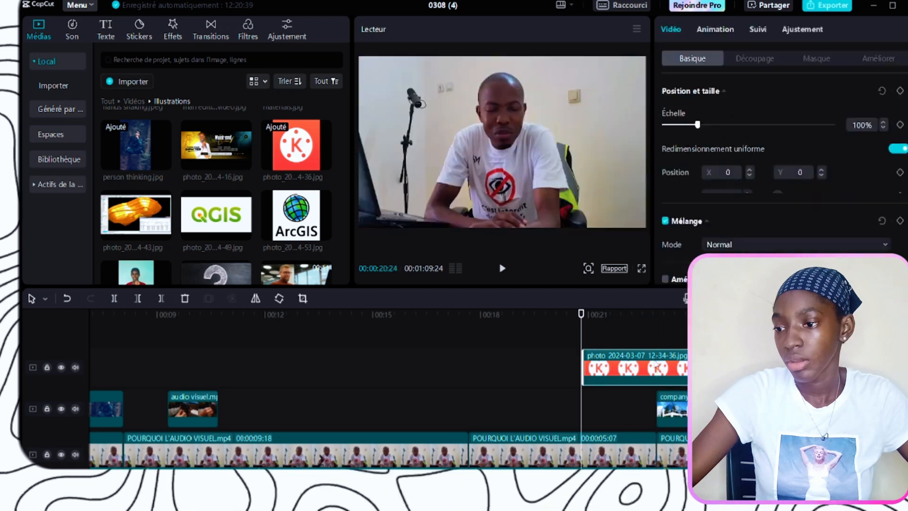
{"action": "left_click_drag", "start_coordinate": [657, 365], "coordinate": [654, 365]}
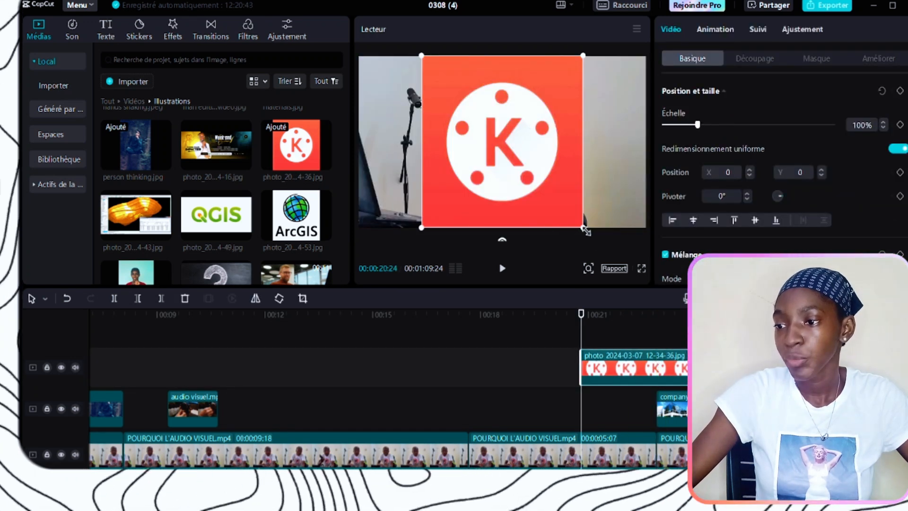
{"action": "left_click_drag", "start_coordinate": [585, 229], "coordinate": [508, 198]}
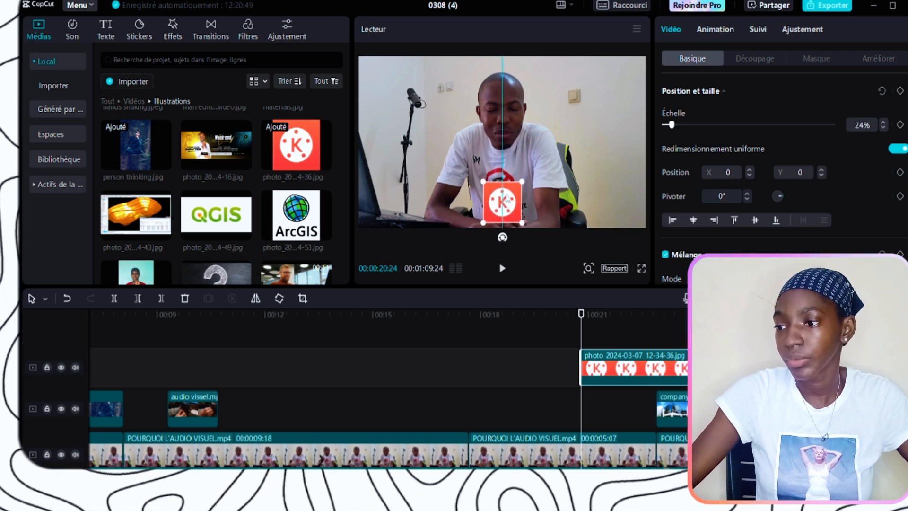
- Trim the K logo clip so it ends shortly before the company.jpeg clip, and play back the section to check it
{"action": "left_click", "coordinate": [566, 328]}
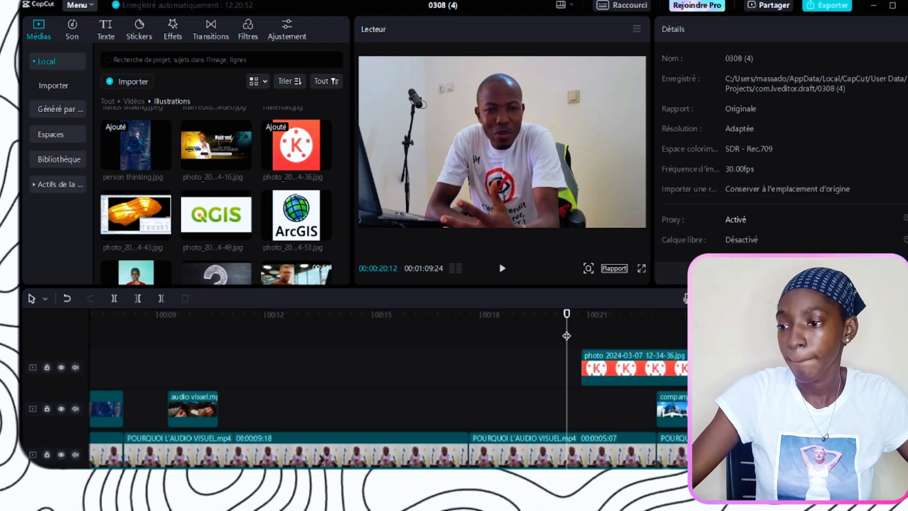
{"action": "key", "text": "space"}
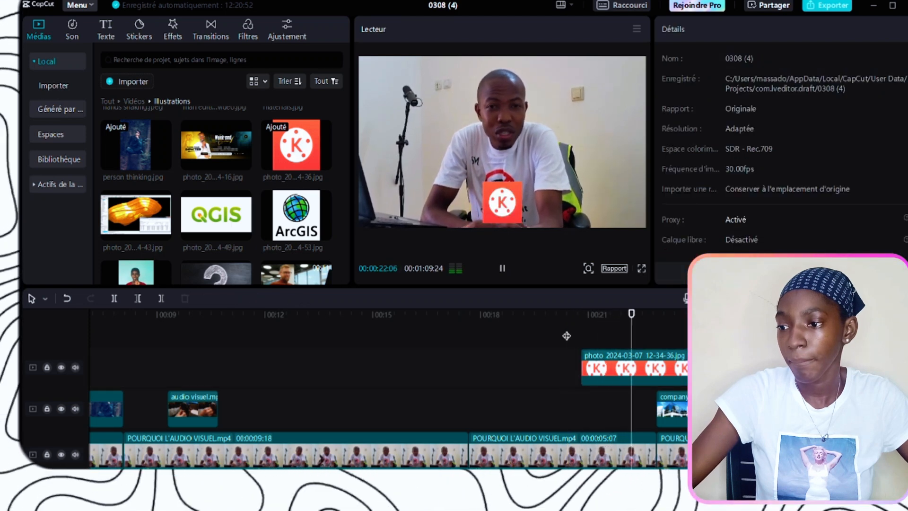
{"action": "key", "text": "space"}
{"action": "left_click", "coordinate": [636, 356]}
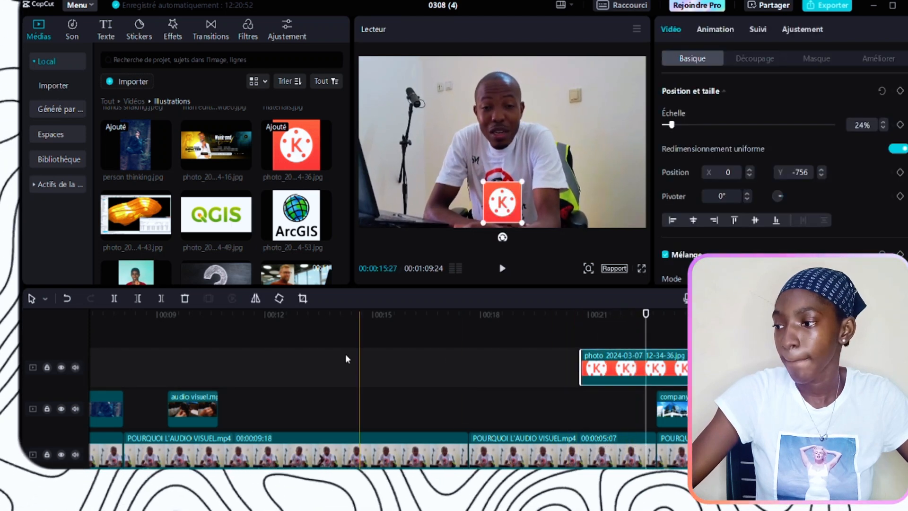
{"action": "left_click", "coordinate": [161, 298]}
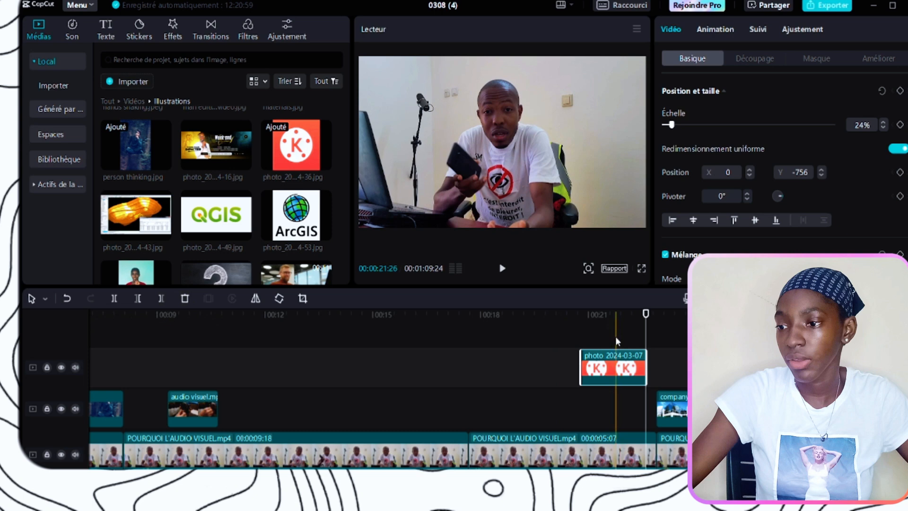
{"action": "left_click", "coordinate": [573, 326]}
{"action": "key", "text": "space"}
{"action": "key", "text": "space"}
{"action": "left_click", "coordinate": [510, 328]}
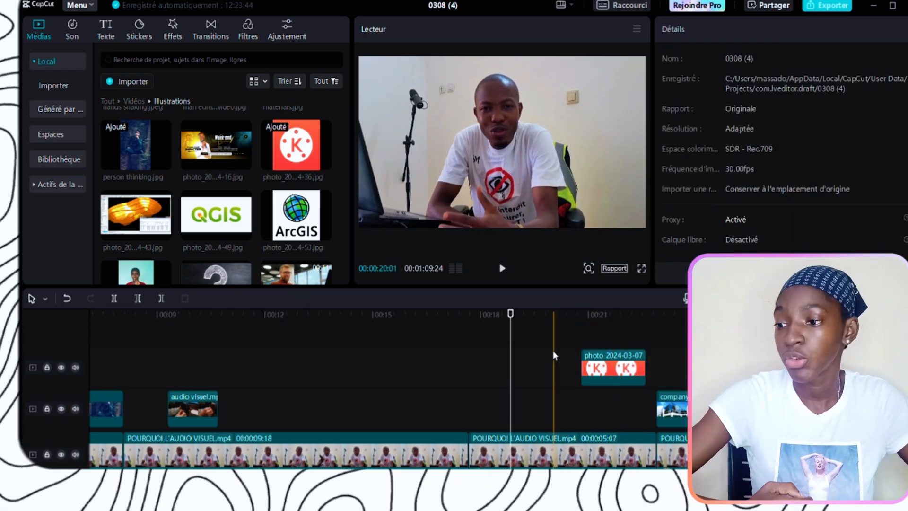
- Apply the fade-in intro animation ("Fond...ture") to the K logo clip with a duration of 0.4 s
{"action": "left_click", "coordinate": [622, 360]}
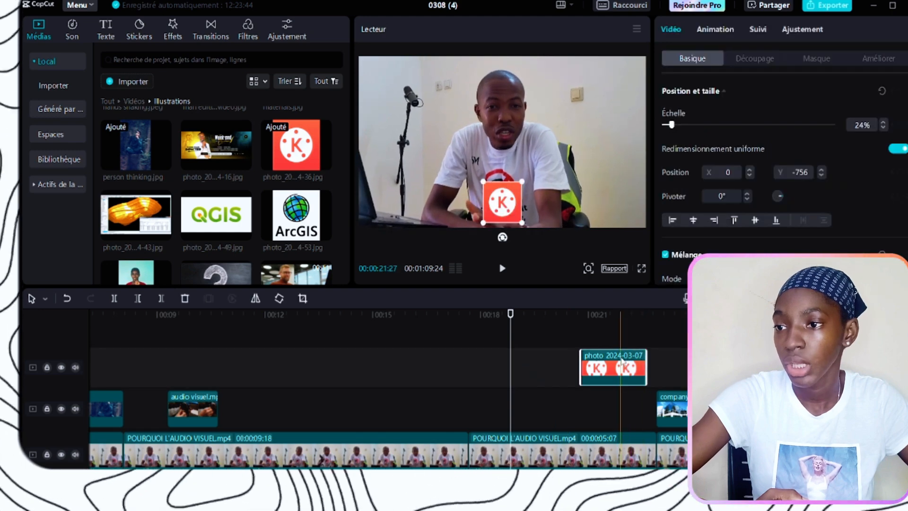
{"action": "left_click", "coordinate": [714, 32]}
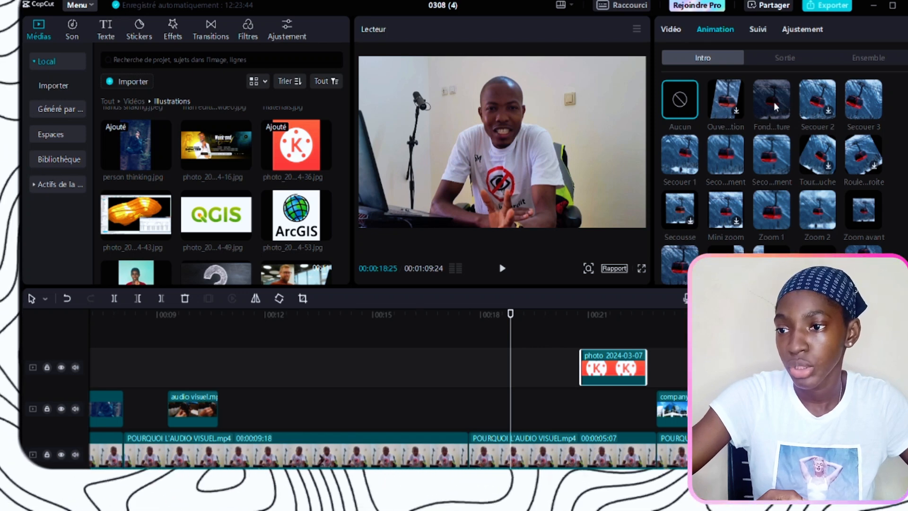
{"action": "left_click", "coordinate": [773, 102]}
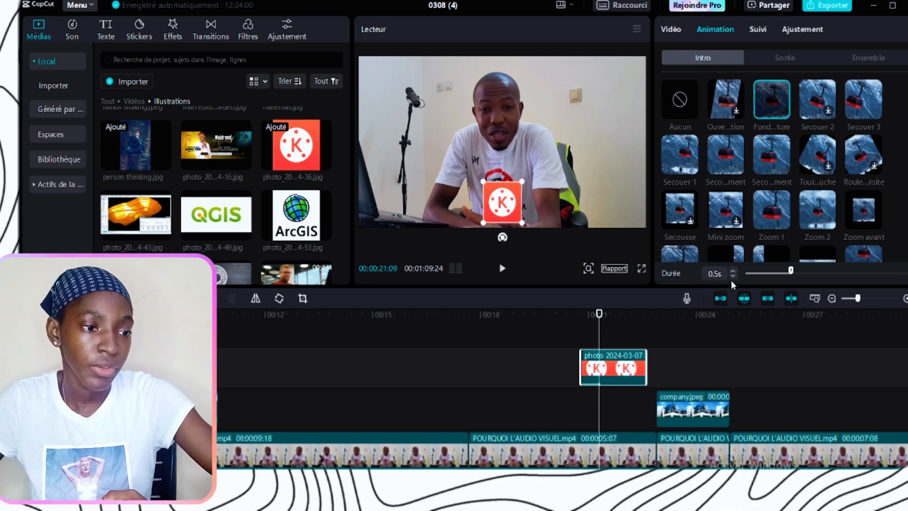
{"action": "left_click", "coordinate": [732, 277]}
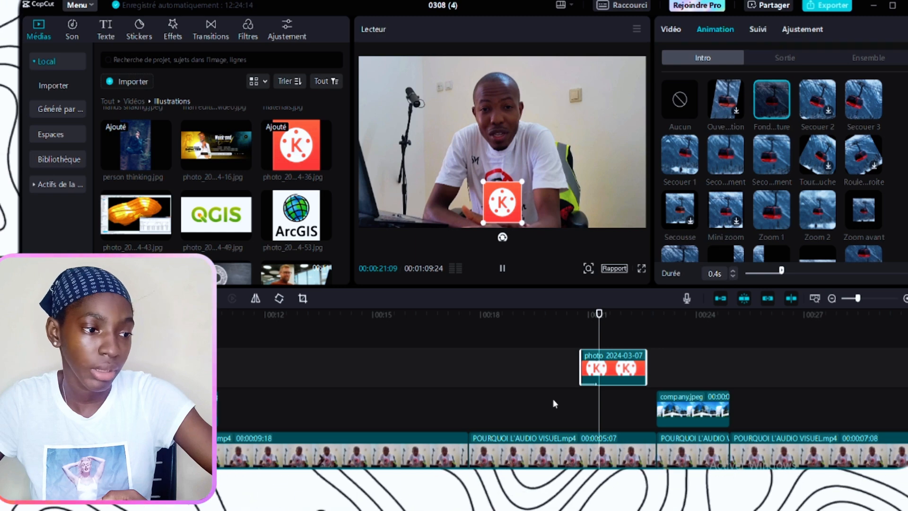
{"action": "left_click", "coordinate": [564, 336]}
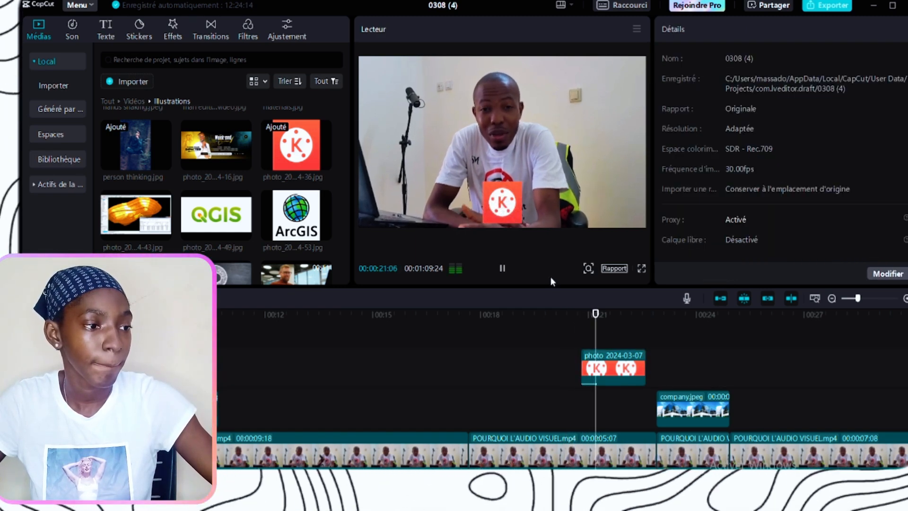
- Set the K logo clip's intro animation duration to 0.2 s and play back the logo's appearance
{"action": "left_click", "coordinate": [584, 336]}
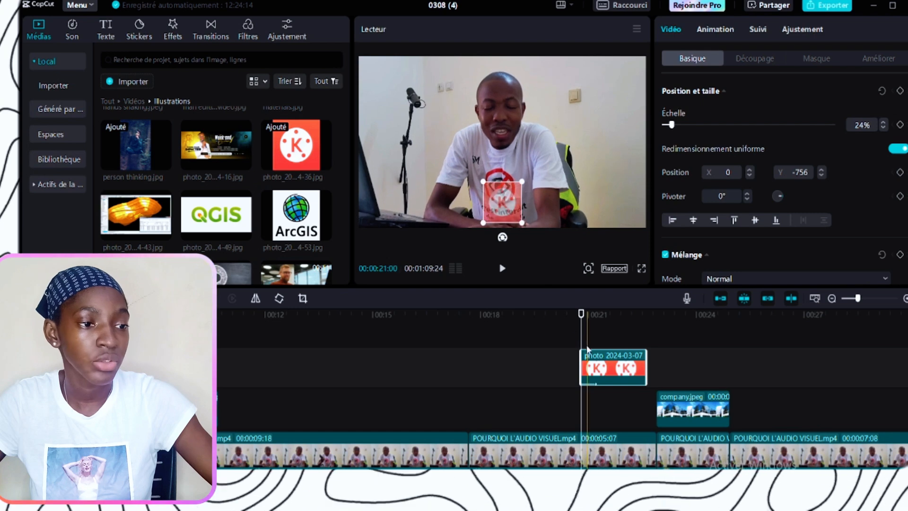
{"action": "left_click", "coordinate": [709, 31]}
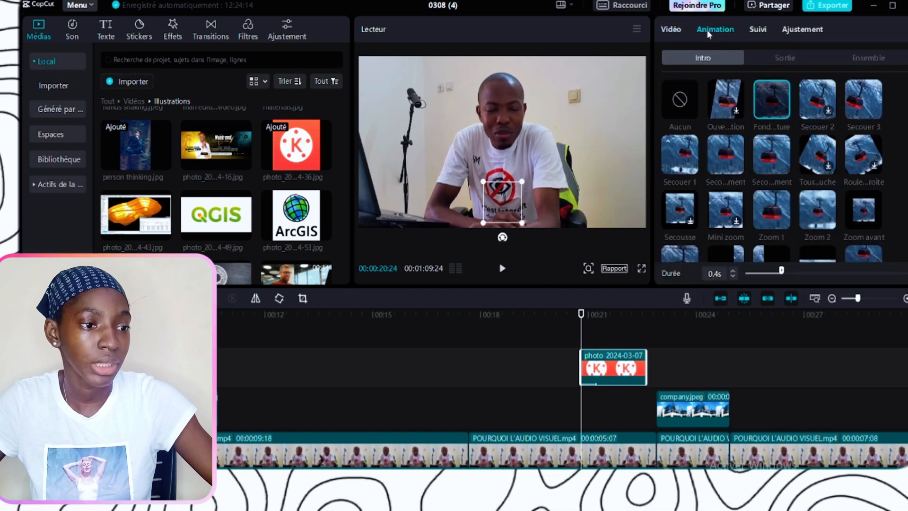
{"action": "left_click", "coordinate": [733, 276]}
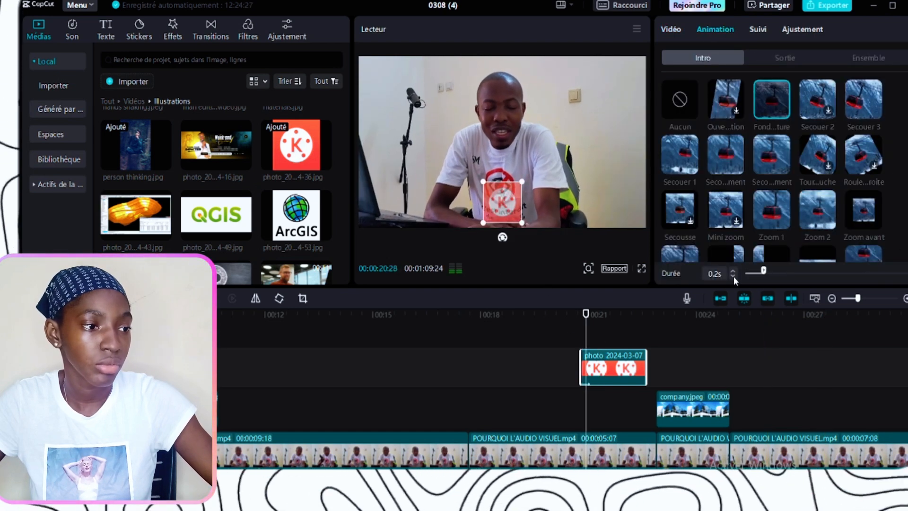
{"action": "left_click", "coordinate": [562, 324]}
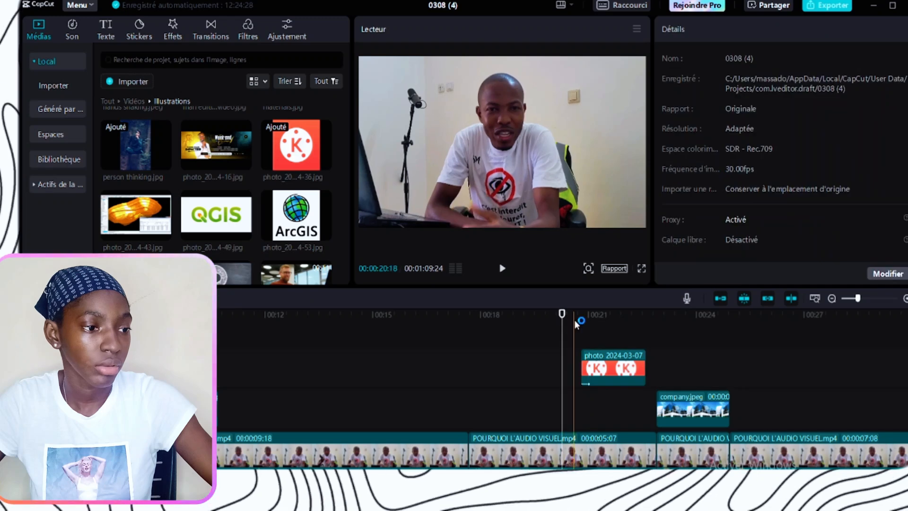
{"action": "key", "text": "space"}
{"action": "key", "text": "space"}
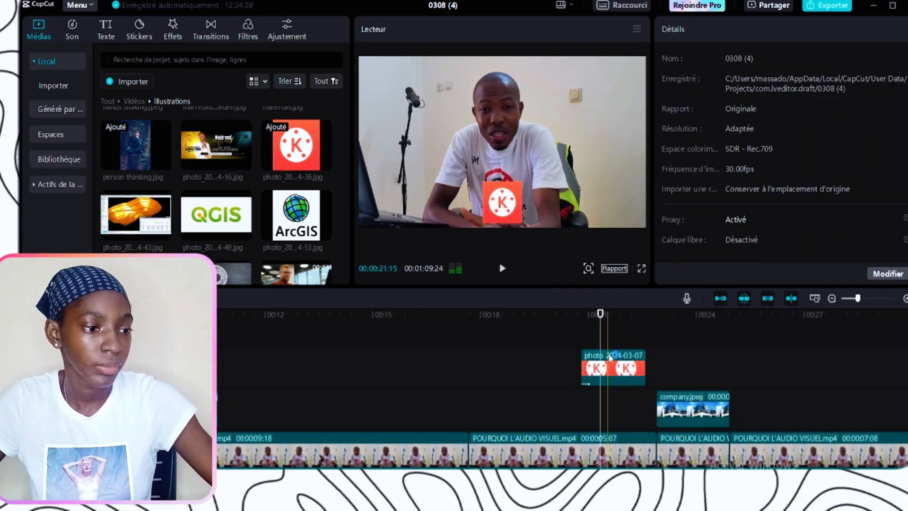
- Move the K logo clip slightly earlier on the timeline and play back the section to check its timing
{"action": "left_click_drag", "start_coordinate": [604, 366], "coordinate": [594, 365]}
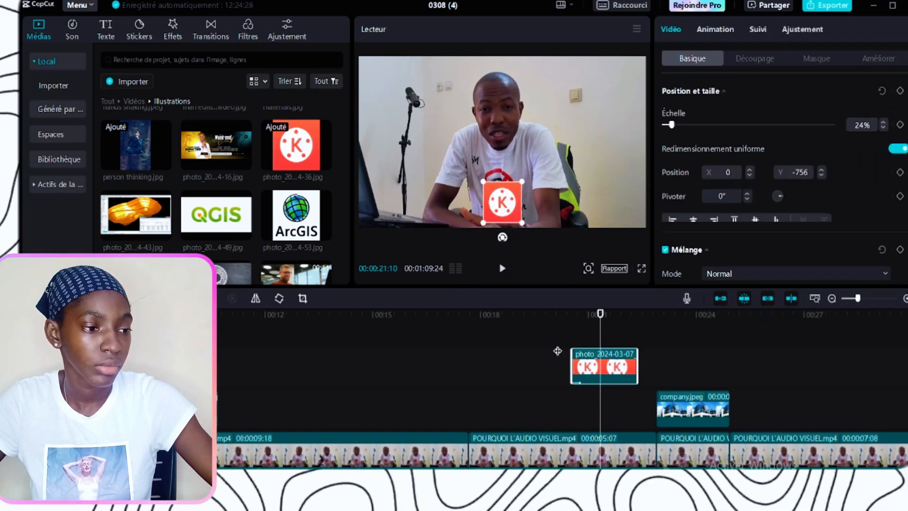
{"action": "left_click", "coordinate": [562, 329]}
{"action": "key", "text": "space"}
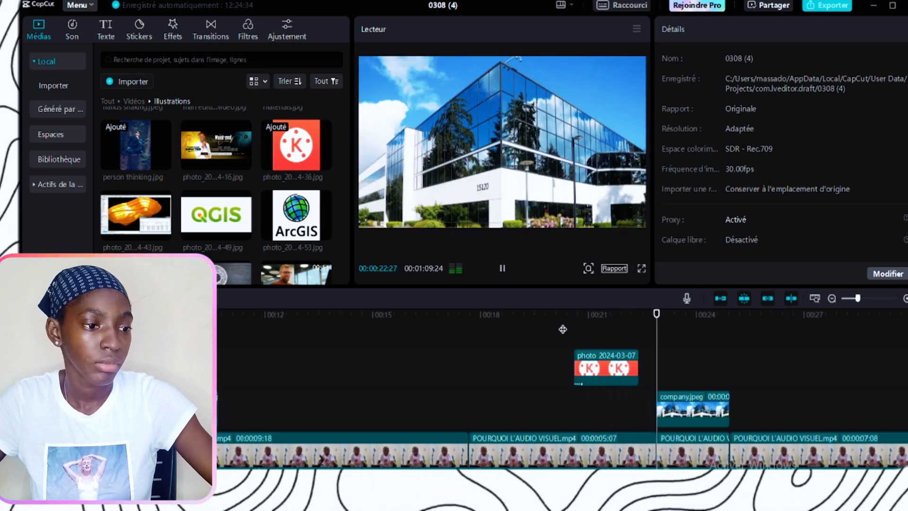
{"action": "left_click", "coordinate": [591, 313]}
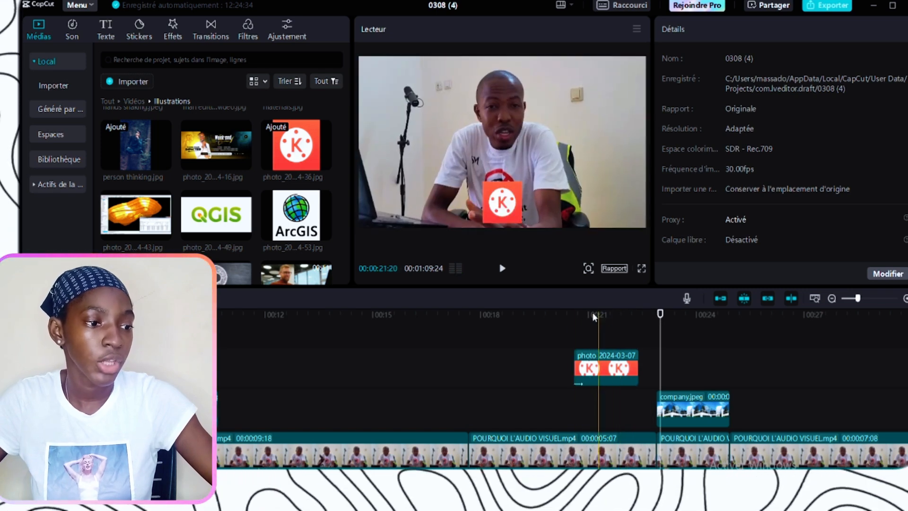
- Apply the fade exit animation ("Fond...aîné") to the K logo clip and play back its disappearance
{"action": "left_click", "coordinate": [618, 360]}
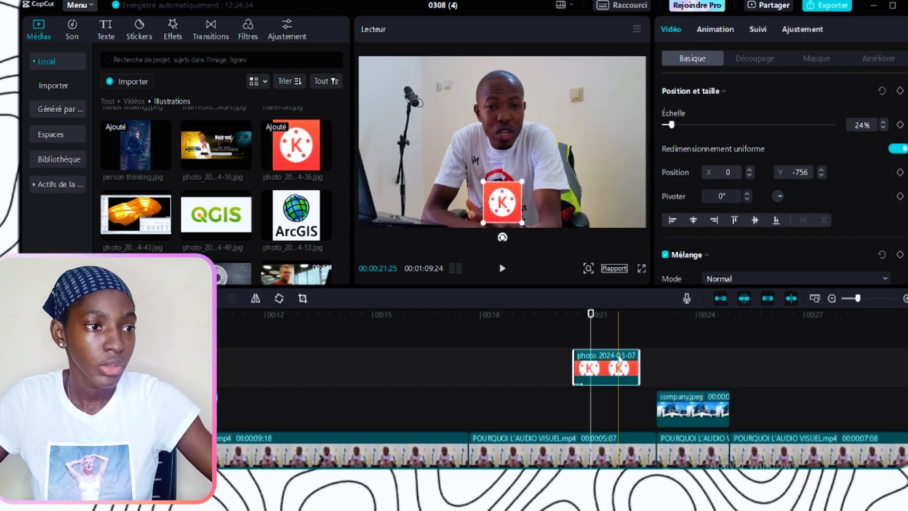
{"action": "left_click", "coordinate": [709, 30]}
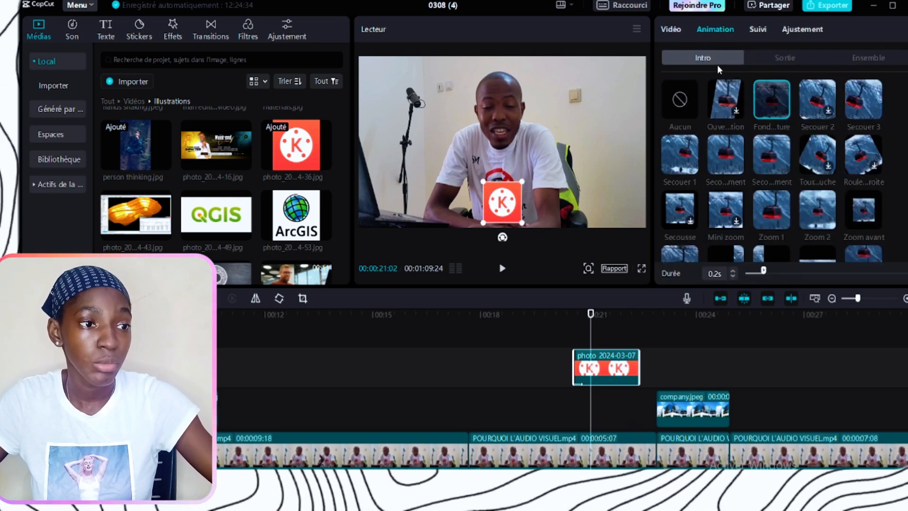
{"action": "left_click", "coordinate": [770, 59]}
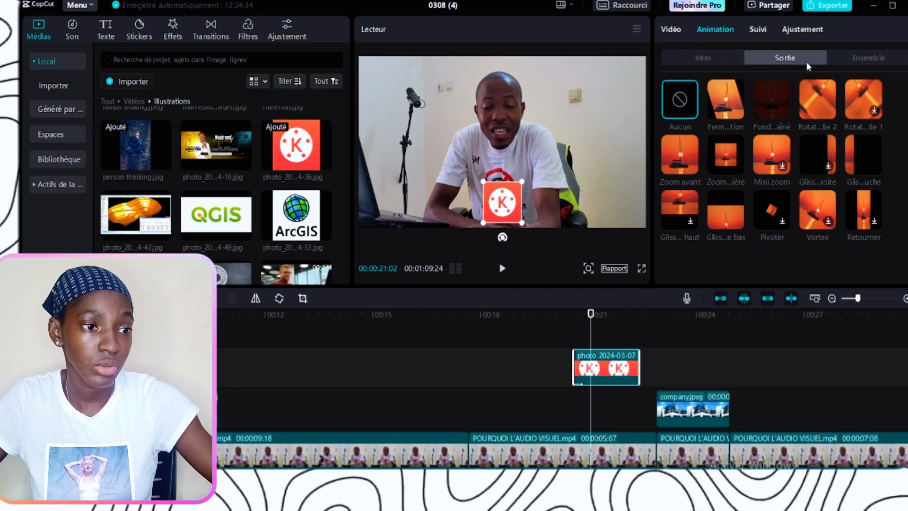
{"action": "left_click", "coordinate": [767, 104]}
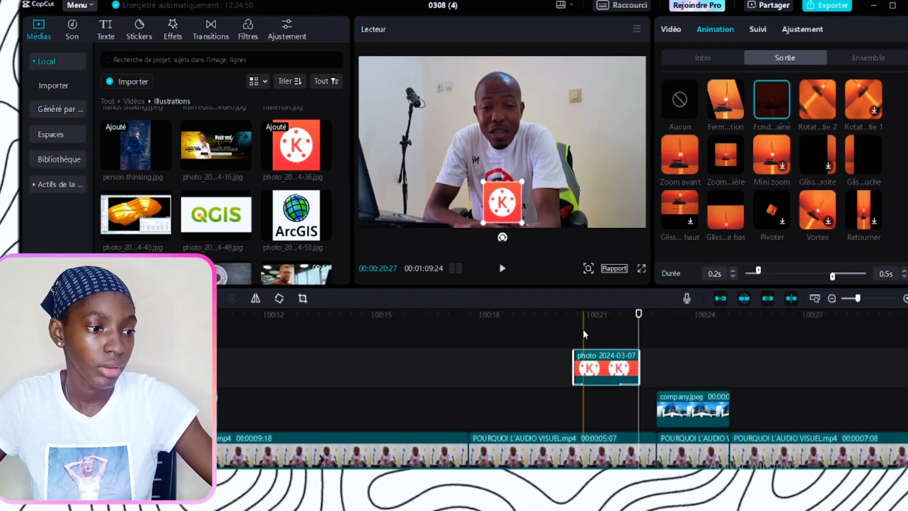
{"action": "left_click", "coordinate": [563, 328]}
{"action": "key", "text": "space"}
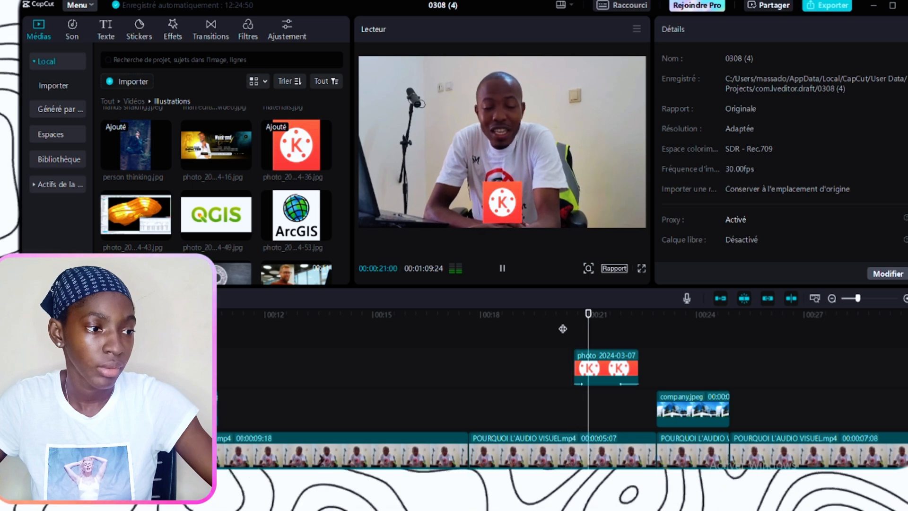
{"action": "key", "text": "space"}
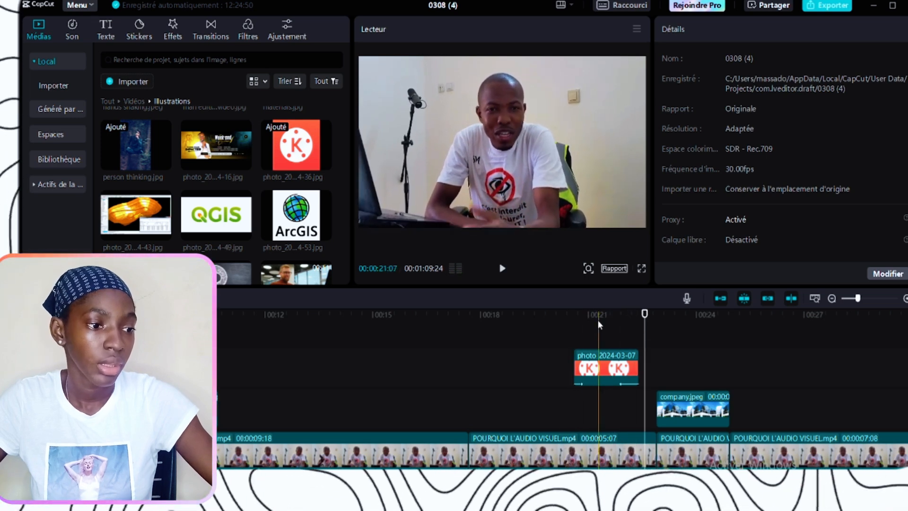
{"action": "left_click", "coordinate": [574, 321]}
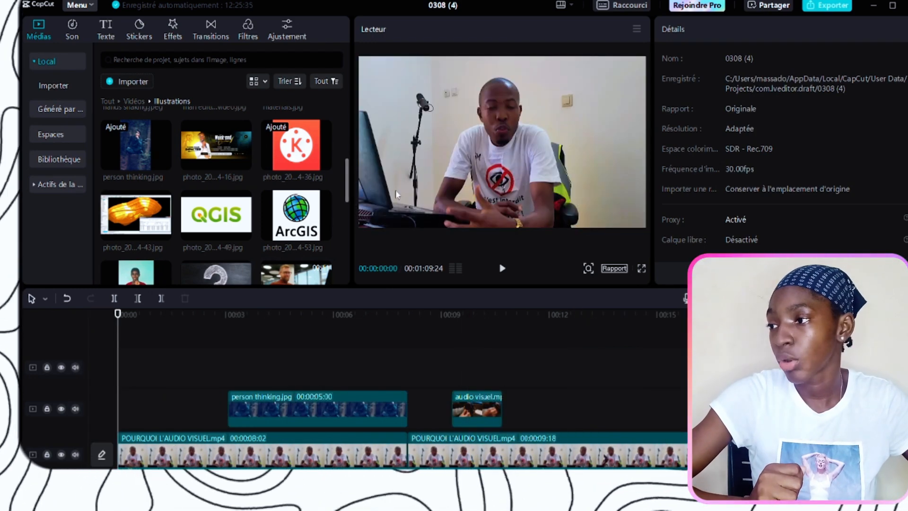
- Generate automatic subtitles for the video with French (Français) as the source language and no translation
{"action": "left_click", "coordinate": [104, 33]}
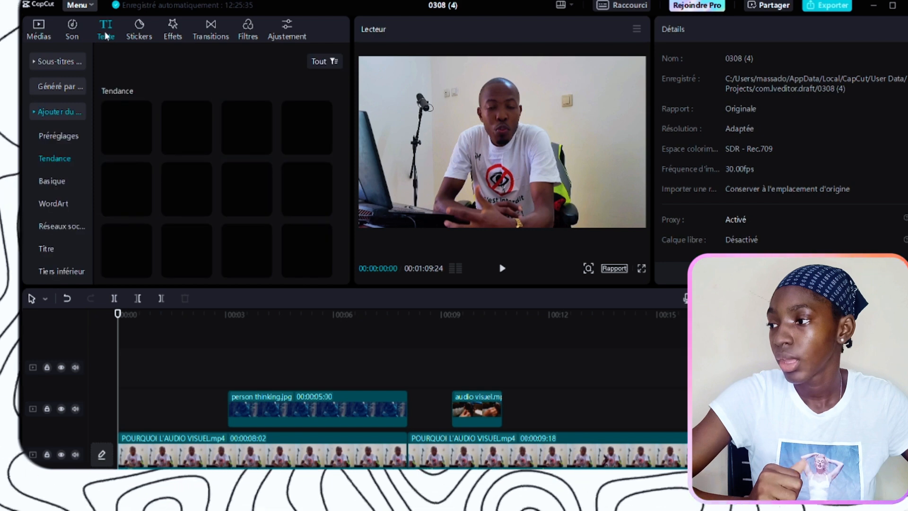
{"action": "left_click", "coordinate": [56, 59]}
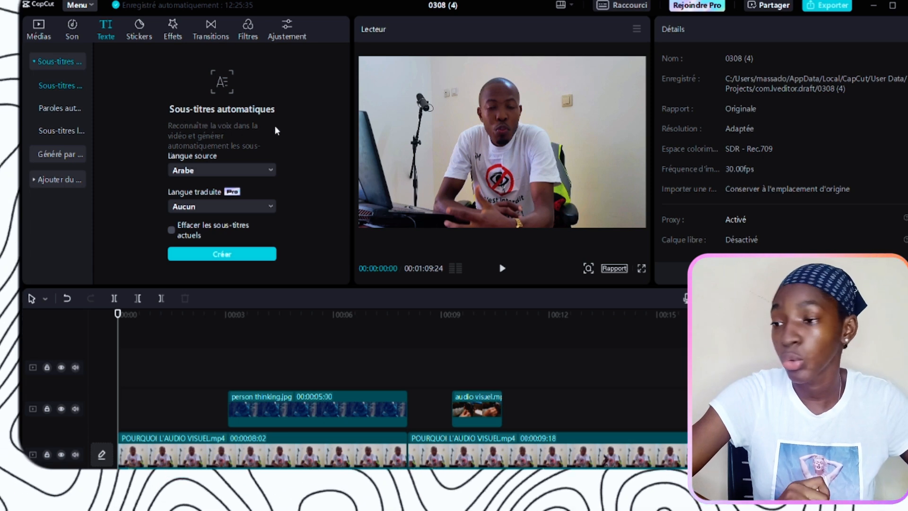
{"action": "left_click", "coordinate": [266, 171]}
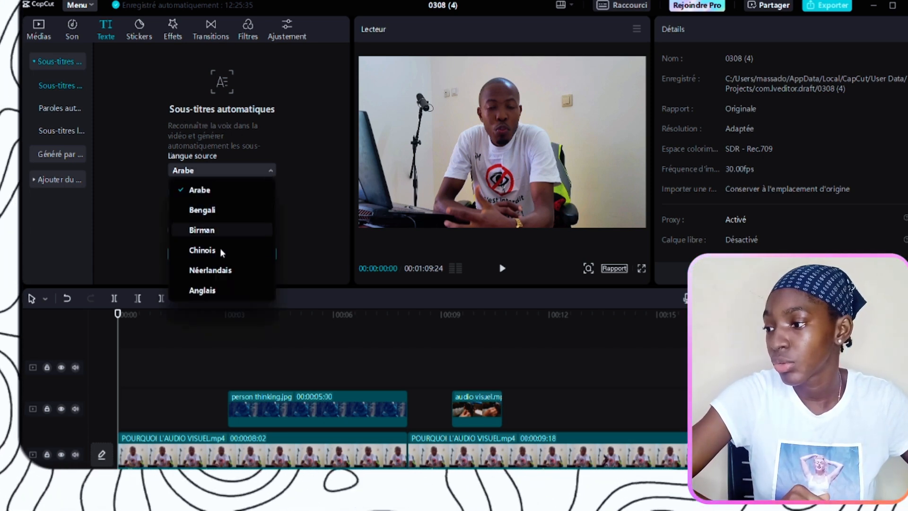
{"action": "scroll", "coordinate": [205, 238], "scroll_direction": "down", "scroll_amount": 1}
{"action": "left_click", "coordinate": [217, 268]}
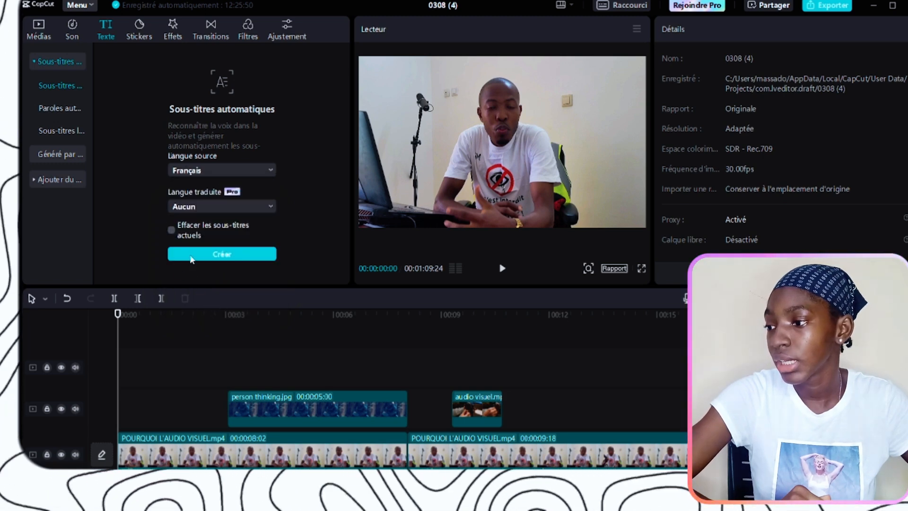
{"action": "left_click", "coordinate": [198, 258]}
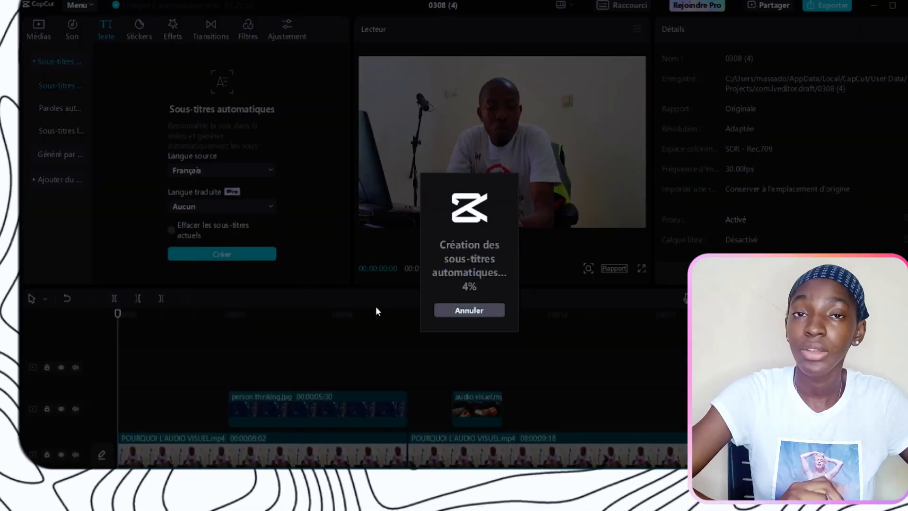
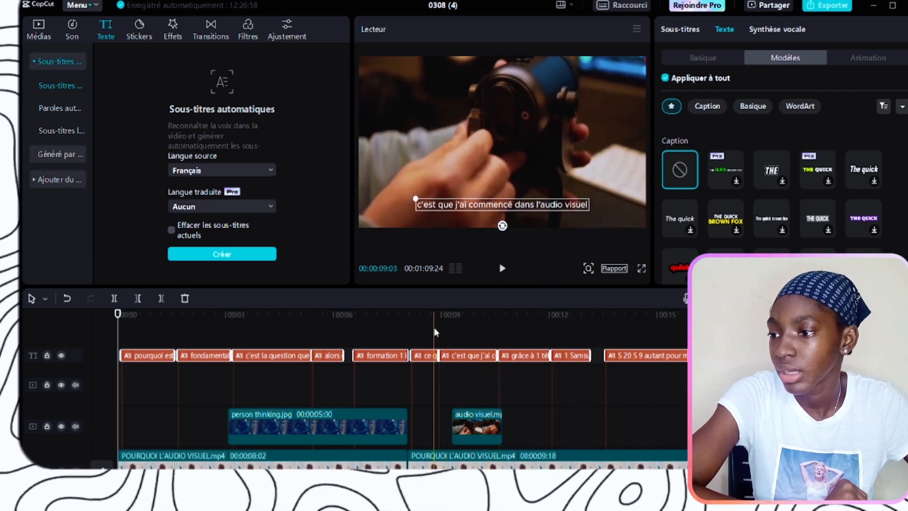
- Set the font of all the automatic subtitles to Elegant, keeping the change applied to every subtitle
{"action": "left_click", "coordinate": [688, 61]}
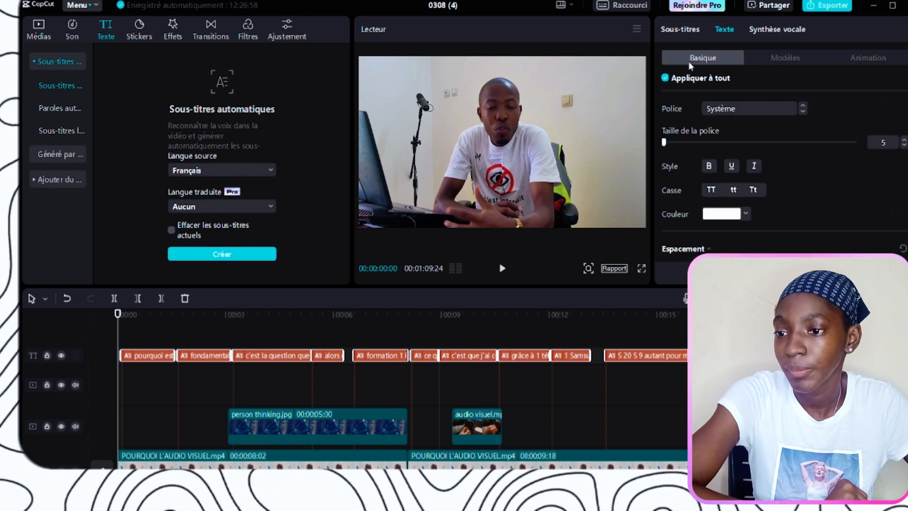
{"action": "key", "text": "ctrl+minus"}
{"action": "key", "text": "ctrl+minus"}
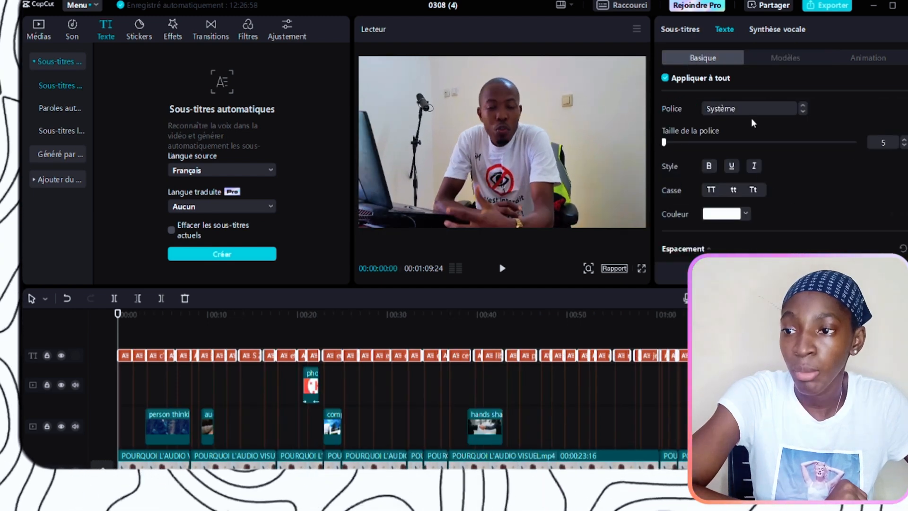
{"action": "left_click", "coordinate": [792, 110]}
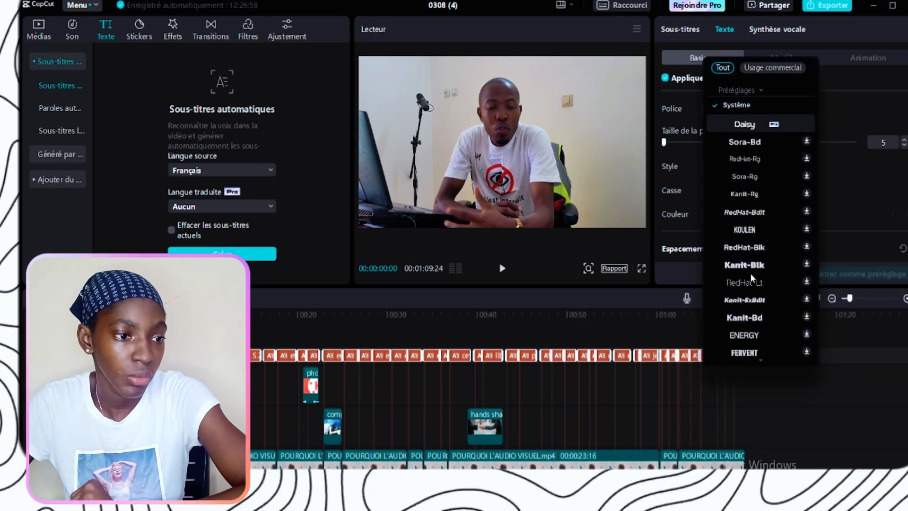
{"action": "scroll", "coordinate": [750, 272], "scroll_direction": "down", "scroll_amount": 3}
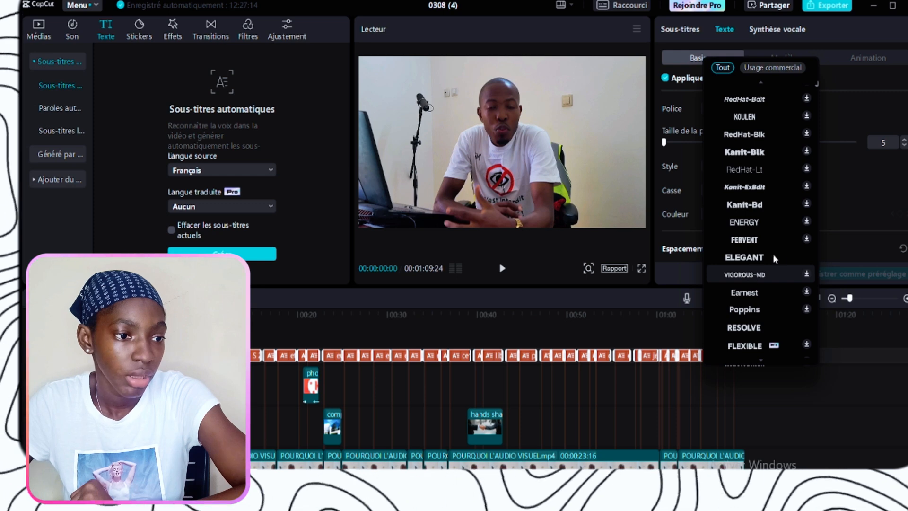
{"action": "scroll", "coordinate": [773, 254], "scroll_direction": "down", "scroll_amount": 2}
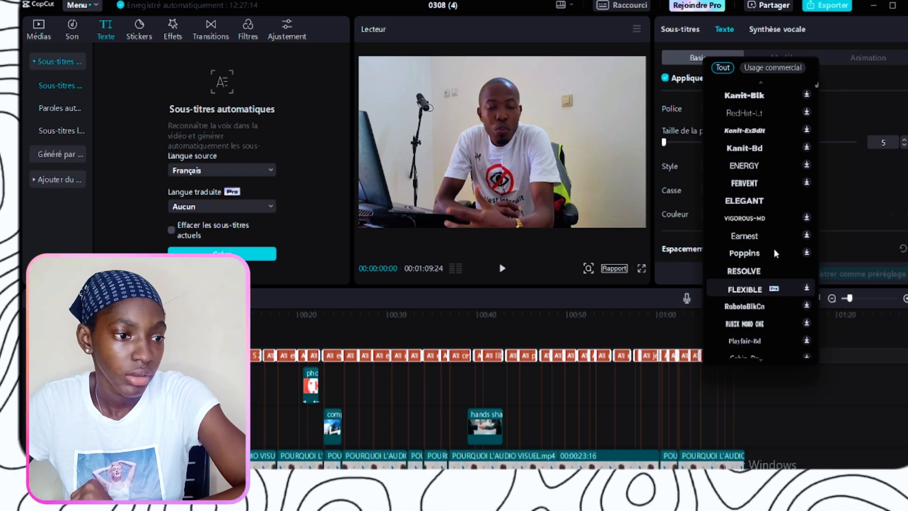
{"action": "left_click", "coordinate": [744, 200]}
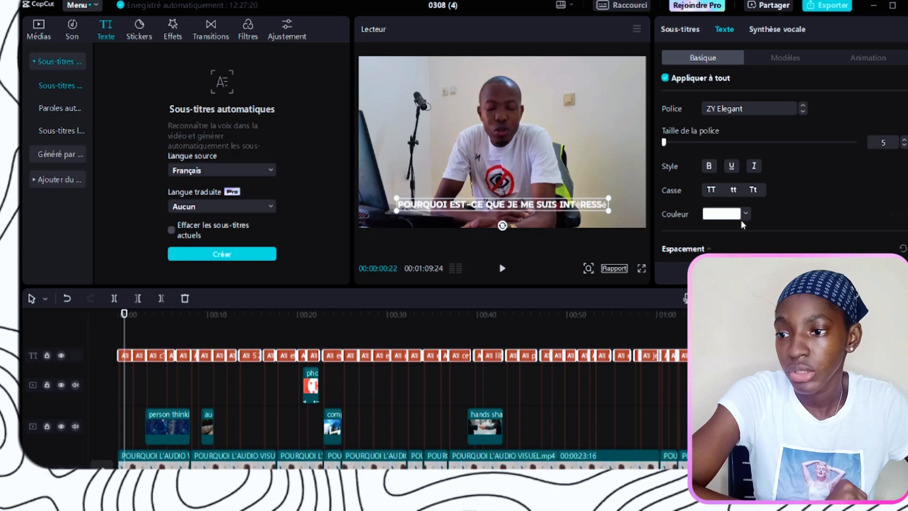
- Change the text color of all the subtitles to yellow
{"action": "left_click", "coordinate": [745, 215]}
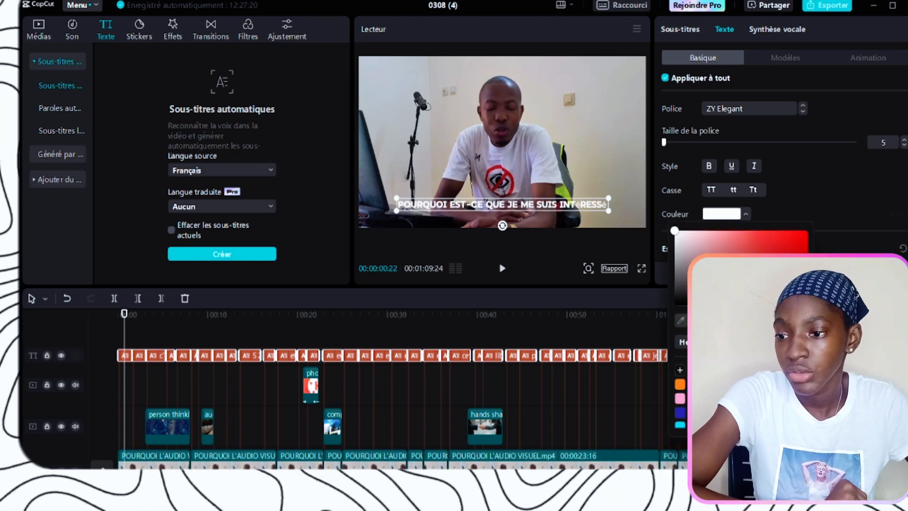
{"action": "left_click", "coordinate": [694, 384]}
{"action": "left_click", "coordinate": [853, 186]}
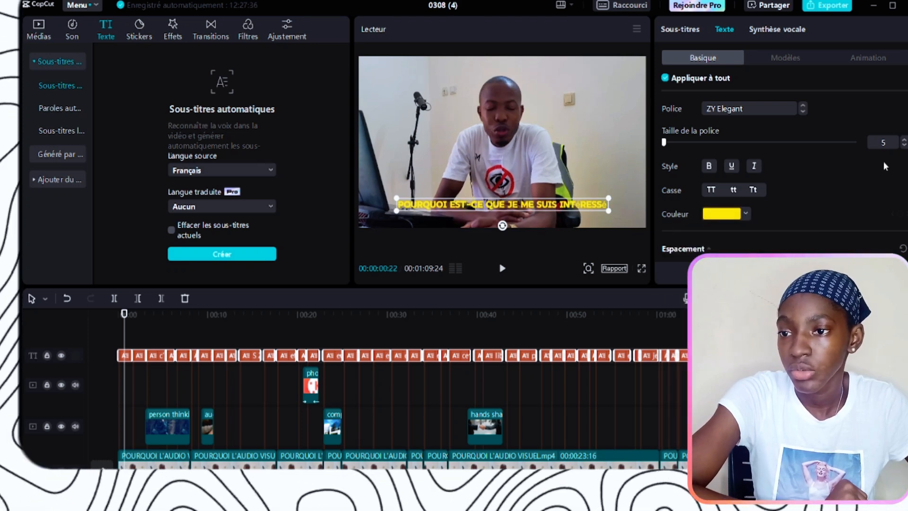
- Enable a black shadow (Ombre) at 92% opacity on all the subtitles and play back the styled result
{"action": "scroll", "coordinate": [859, 155], "scroll_direction": "down", "scroll_amount": 6}
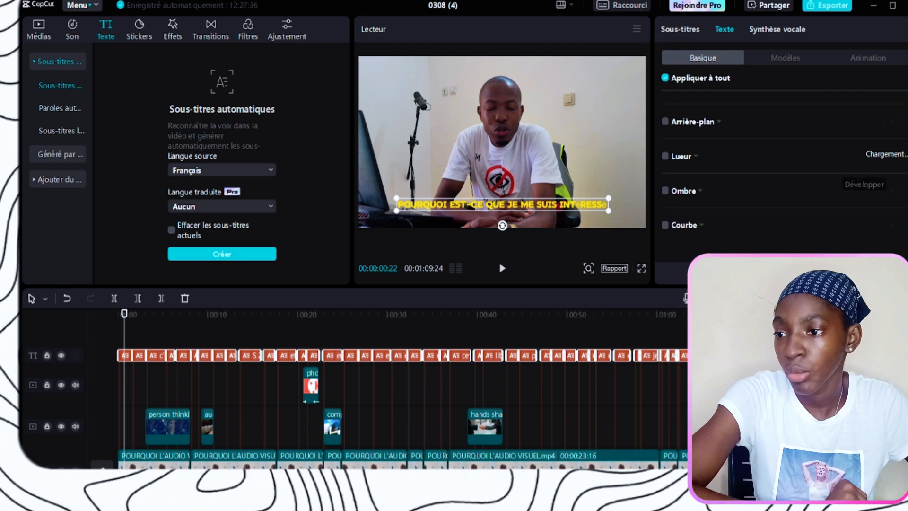
{"action": "left_click", "coordinate": [666, 191]}
{"action": "scroll", "coordinate": [823, 218], "scroll_direction": "down", "scroll_amount": 1}
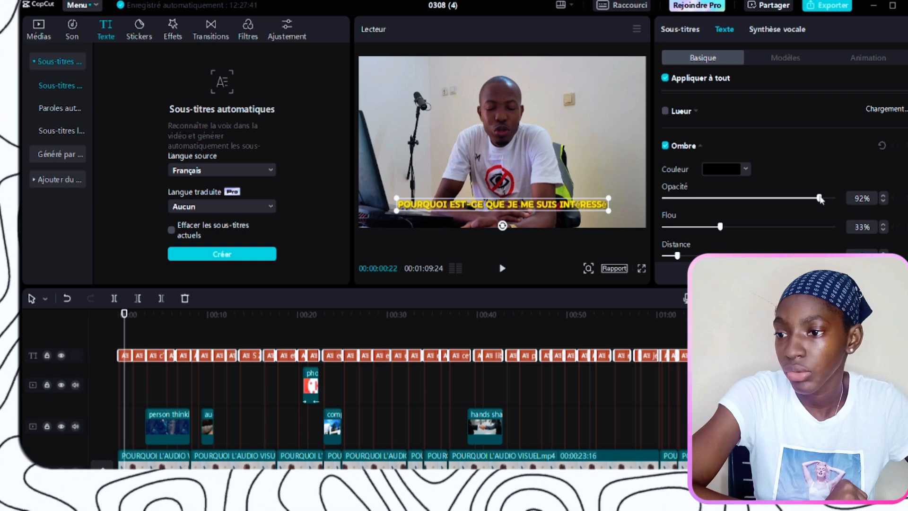
{"action": "scroll", "coordinate": [828, 185], "scroll_direction": "up", "scroll_amount": 5}
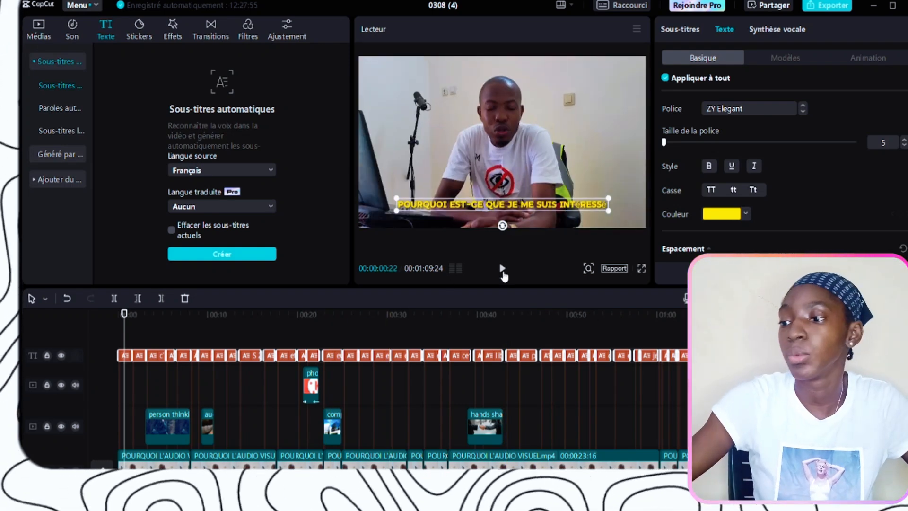
{"action": "left_click", "coordinate": [501, 267]}
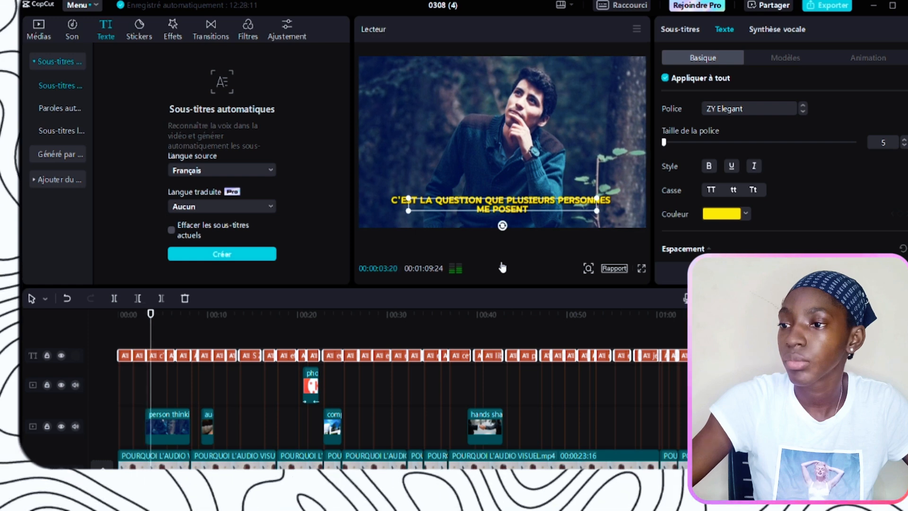
{"action": "left_click", "coordinate": [502, 268]}
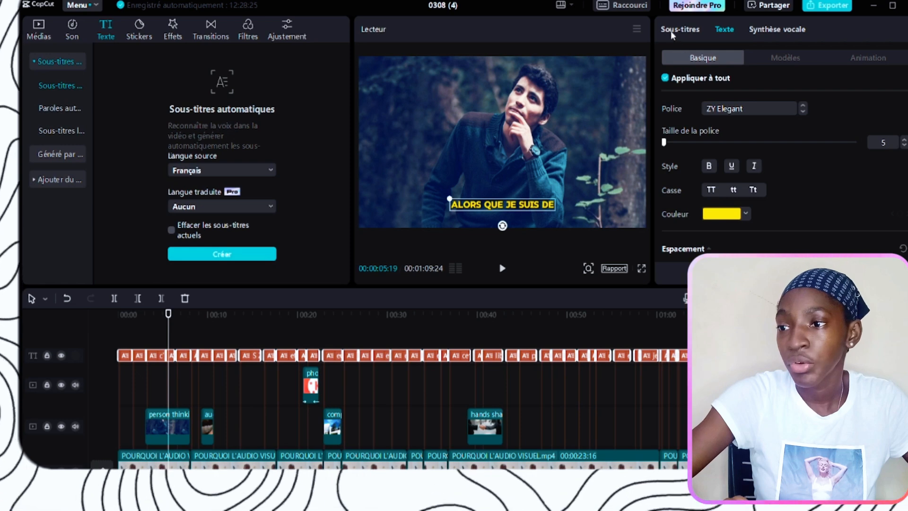
- Edit subtitle 5, replacing the "1" with "un" and the "é" in "ingénieur" with a plain "e"
{"action": "left_click", "coordinate": [683, 30]}
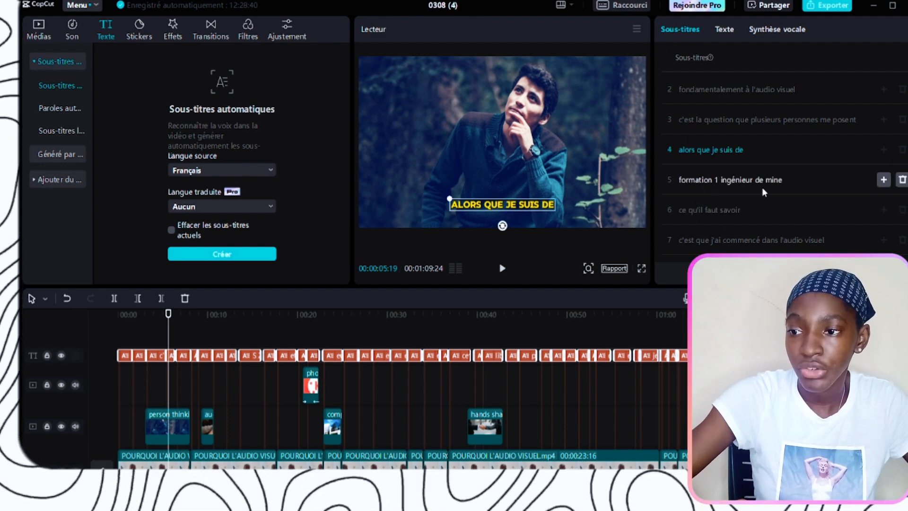
{"action": "left_click", "coordinate": [721, 181]}
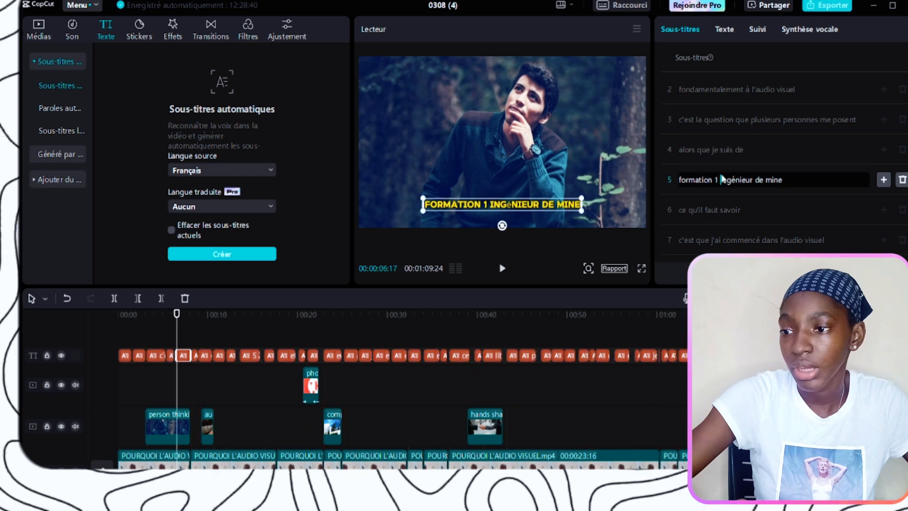
{"action": "key", "text": "BackSpace"}
{"action": "key", "text": "BackSpace"}
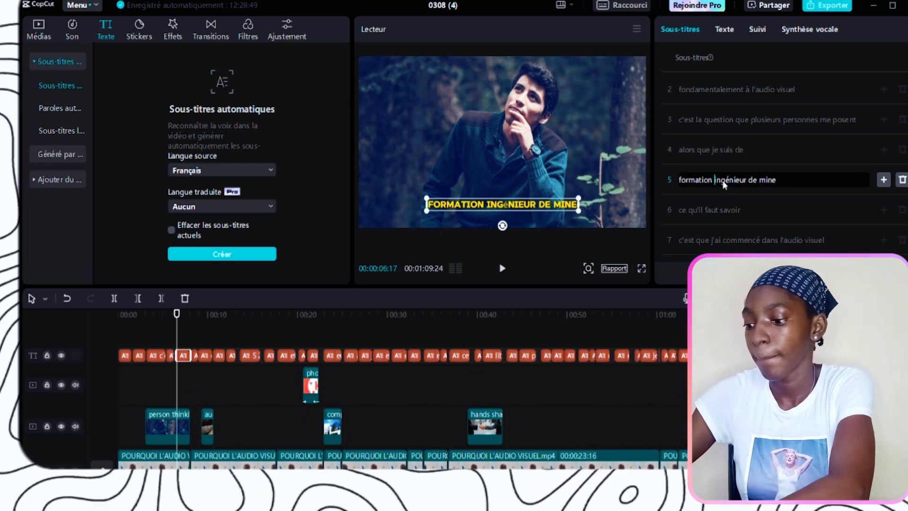
{"action": "type", "text": "un"}
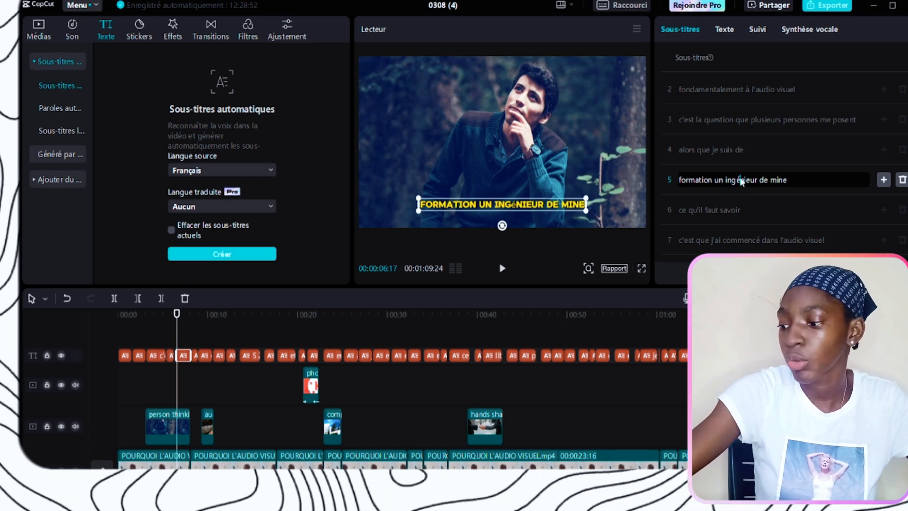
{"action": "key", "text": "BackSpace"}
{"action": "type", "text": "e"}
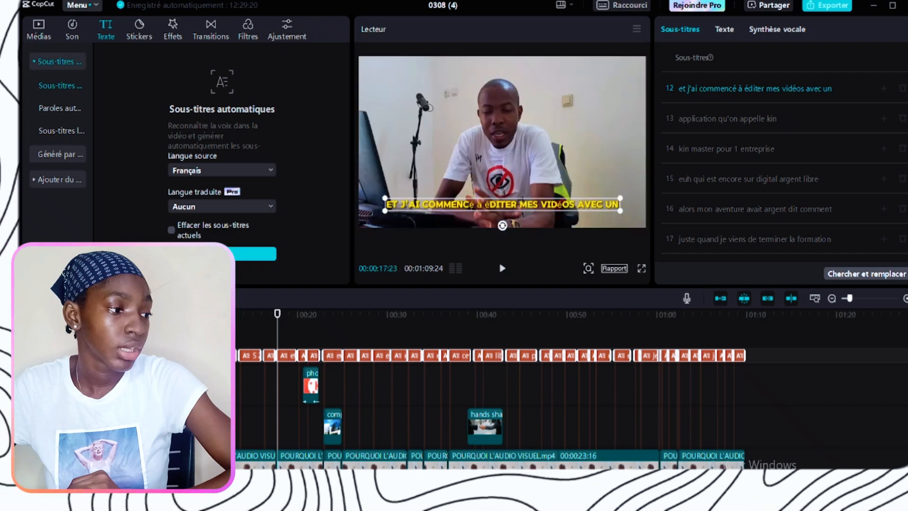
- Delete all the automatic subtitles from the timeline
{"action": "key", "text": "Delete"}
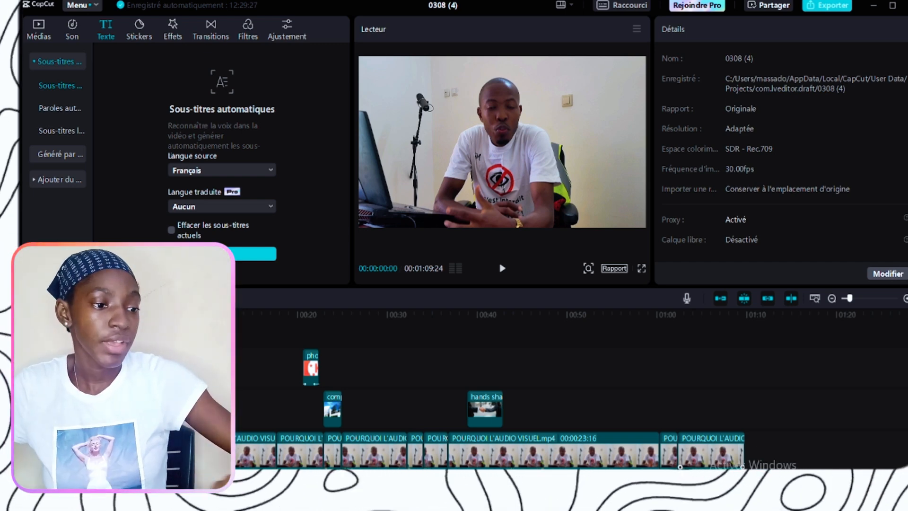
- Play back the passage around the one-minute mark and stop the playhead at 00:00:59:22
{"action": "scroll", "coordinate": [606, 359], "scroll_direction": "up", "scroll_amount": 3}
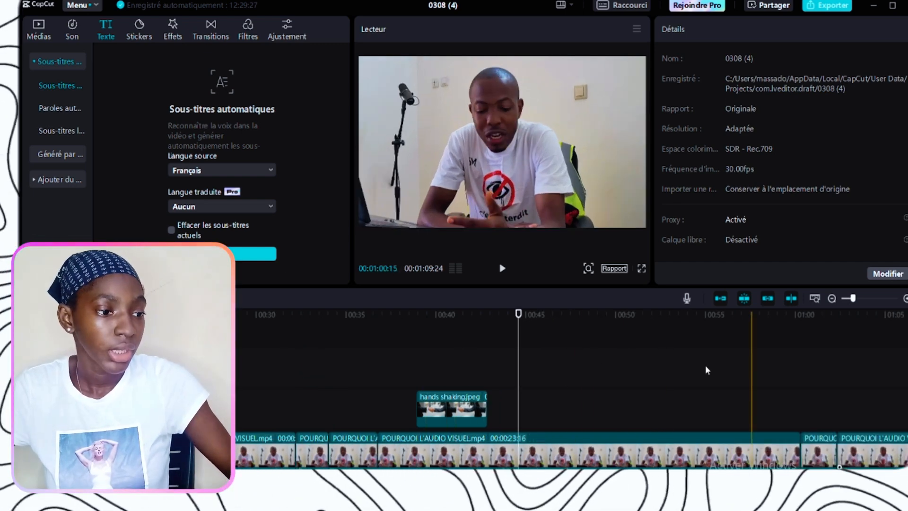
{"action": "left_click", "coordinate": [830, 299]}
{"action": "left_click", "coordinate": [658, 379]}
{"action": "key", "text": "space"}
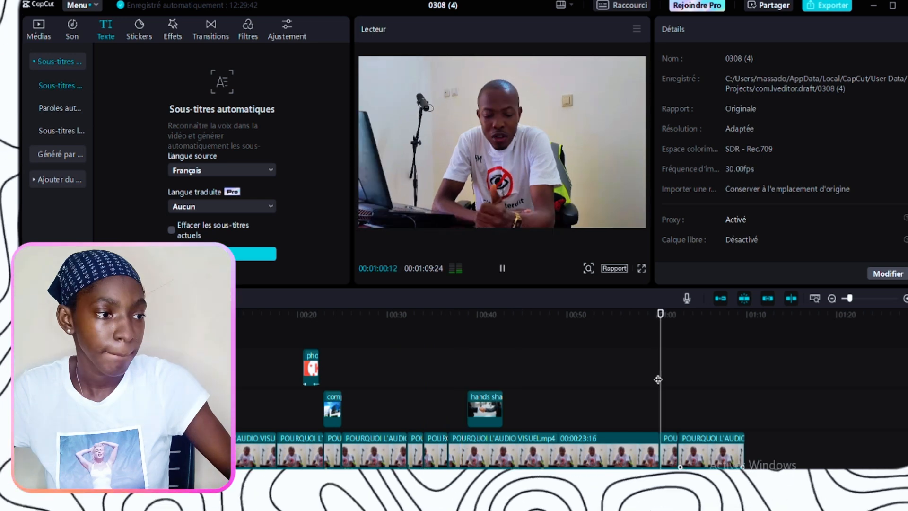
{"action": "key", "text": "space"}
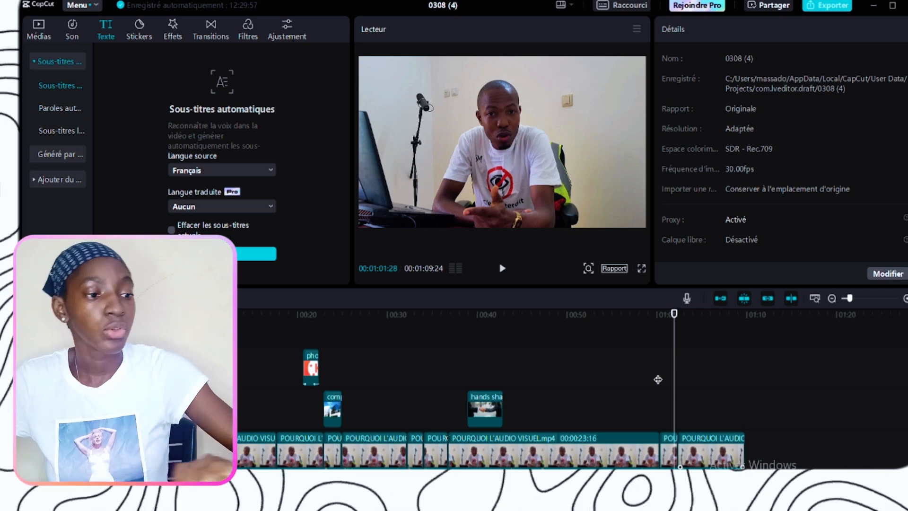
{"action": "scroll", "coordinate": [652, 374], "scroll_direction": "down", "scroll_amount": 1}
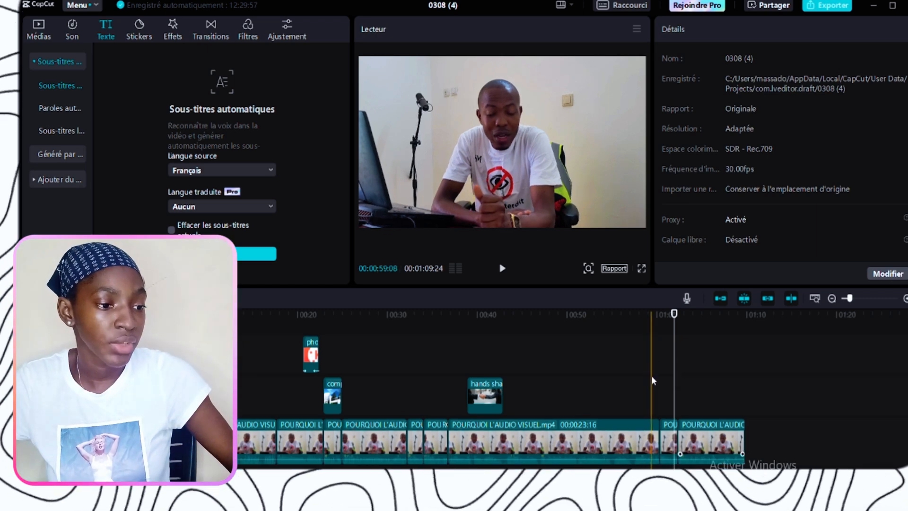
{"action": "left_click", "coordinate": [628, 388]}
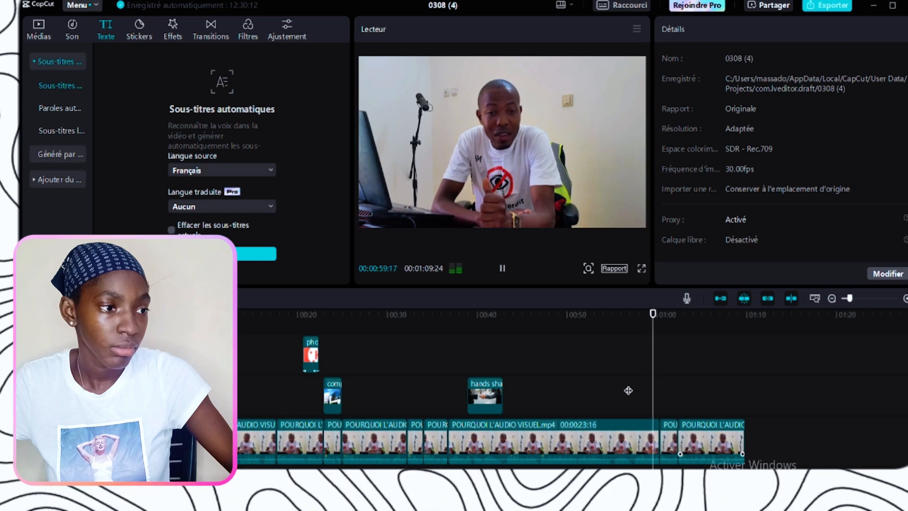
{"action": "key", "text": "space"}
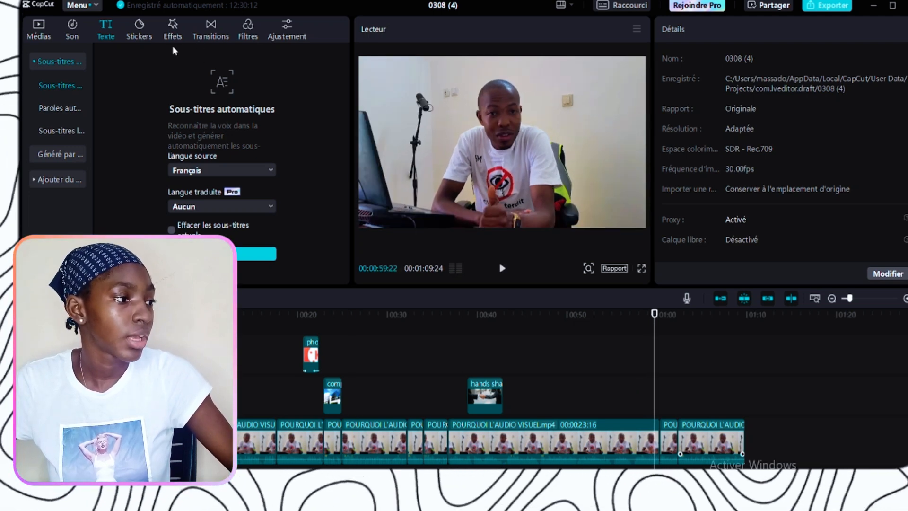
- Add a default text (Par défaut) from the Tendance category to the timeline at the playhead
{"action": "left_click", "coordinate": [45, 181]}
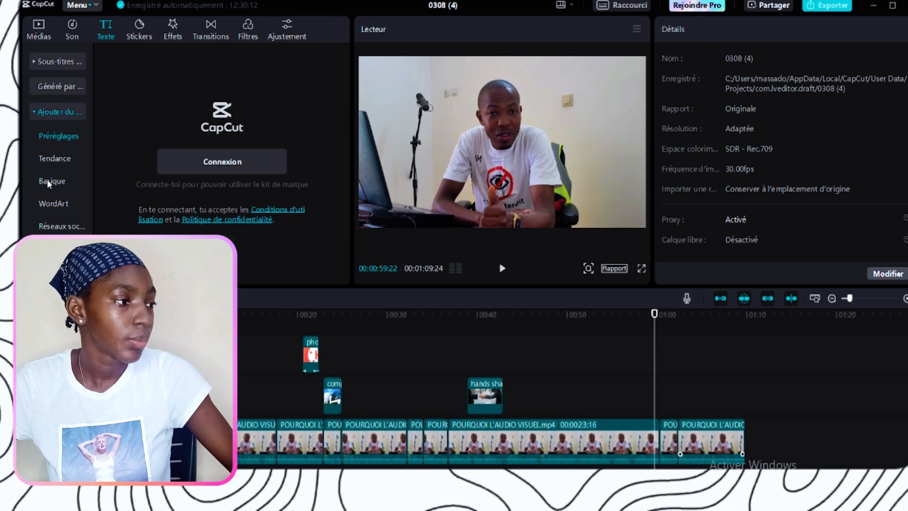
{"action": "left_click", "coordinate": [52, 158]}
{"action": "left_click", "coordinate": [132, 144]}
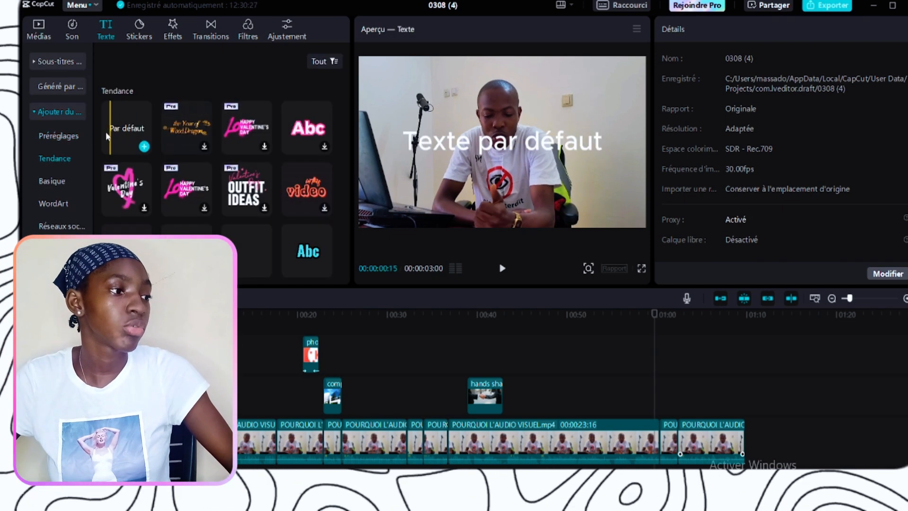
{"action": "left_click_drag", "start_coordinate": [124, 131], "coordinate": [650, 394]}
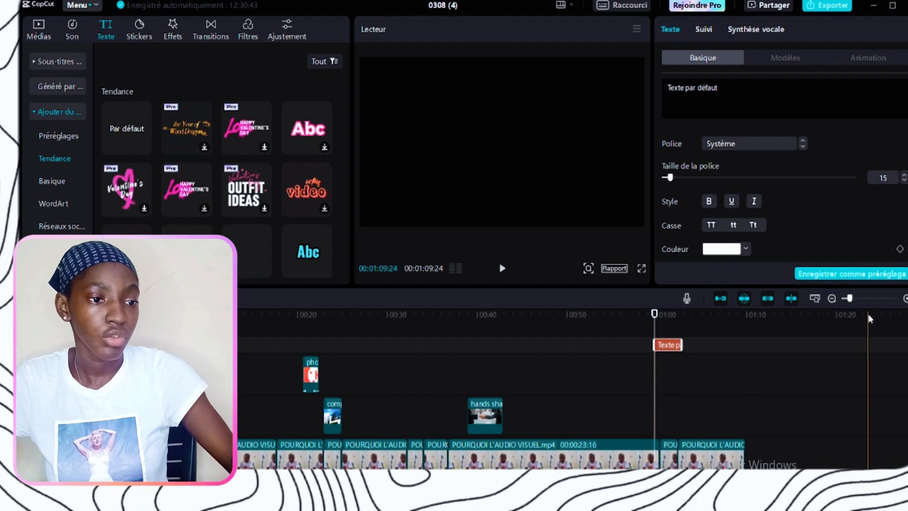
- Replace the content of the new default text clip with "finance"
{"action": "left_click_drag", "start_coordinate": [850, 298], "coordinate": [861, 298]}
{"action": "left_click", "coordinate": [636, 337]}
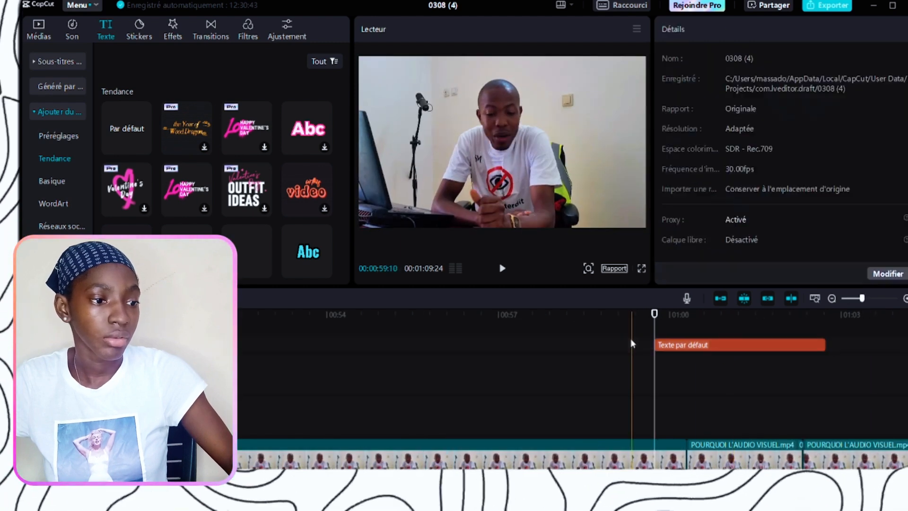
{"action": "left_click", "coordinate": [714, 344]}
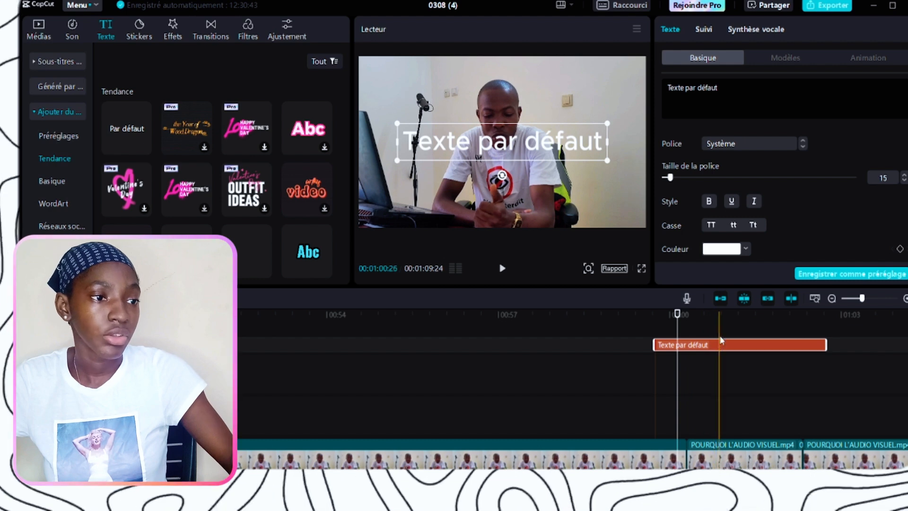
{"action": "left_click_drag", "start_coordinate": [721, 89], "coordinate": [658, 88]}
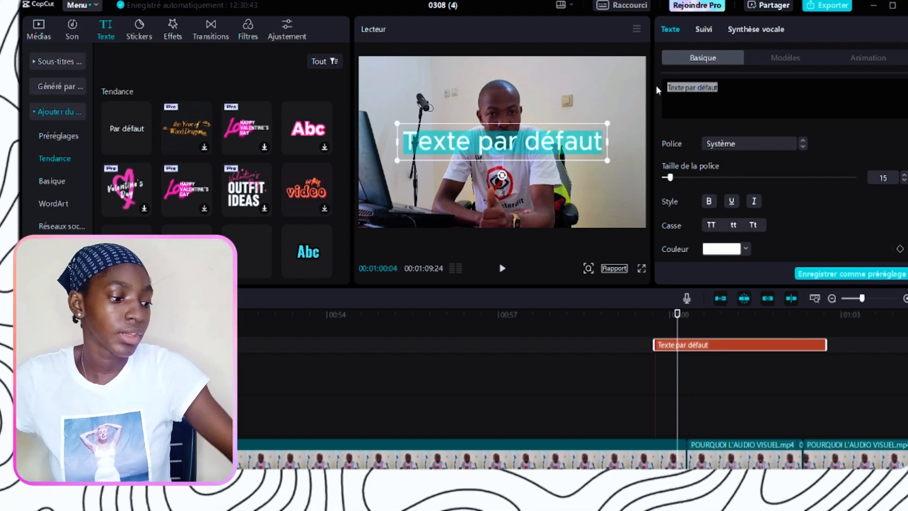
{"action": "type", "text": "finance"}
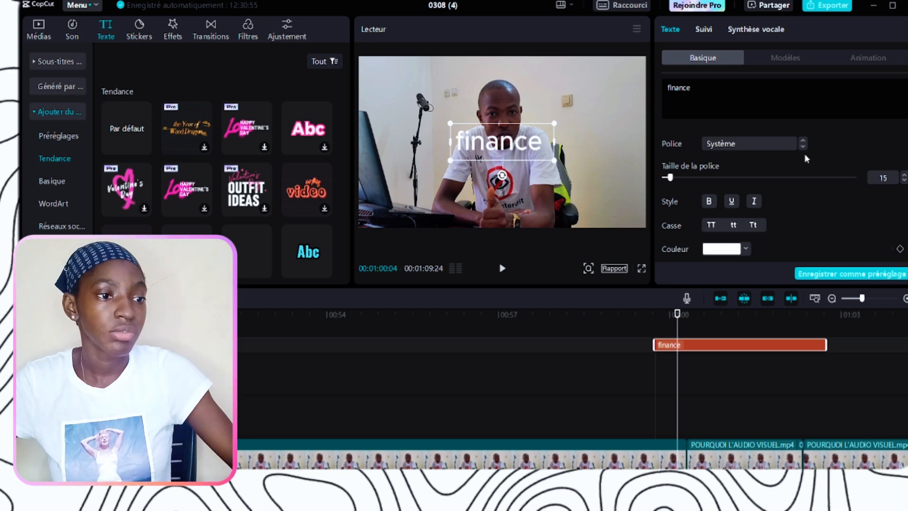
- Set the font of the "finance" text to ZY Elegant
{"action": "left_click", "coordinate": [788, 141]}
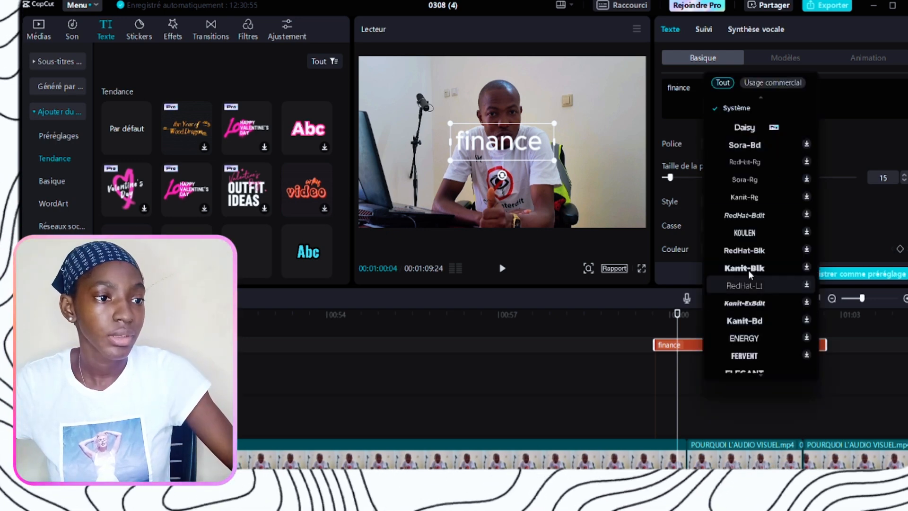
{"action": "scroll", "coordinate": [767, 273], "scroll_direction": "down", "scroll_amount": 3}
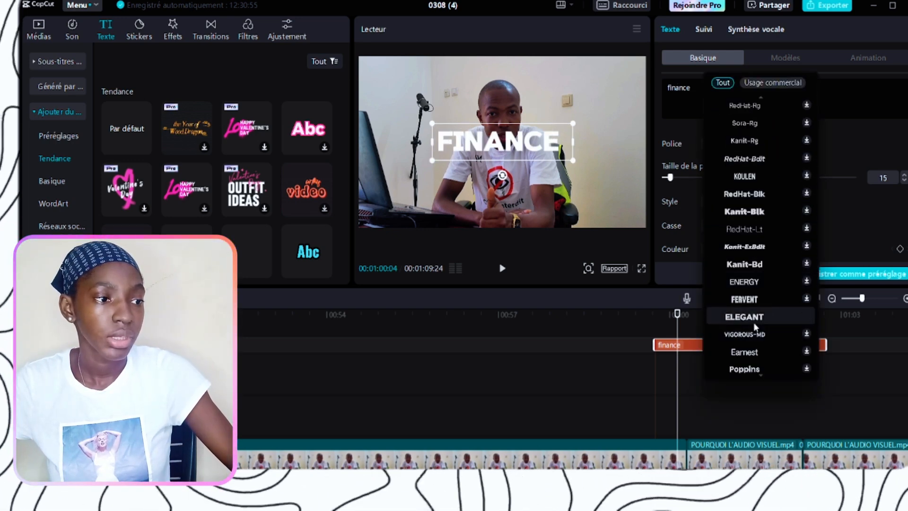
{"action": "left_click", "coordinate": [754, 319]}
- Enable the shadow (Ombre) on the "finance" text and place it, scaled down, at the bottom centre of the video frame
{"action": "scroll", "coordinate": [768, 231], "scroll_direction": "down", "scroll_amount": 10}
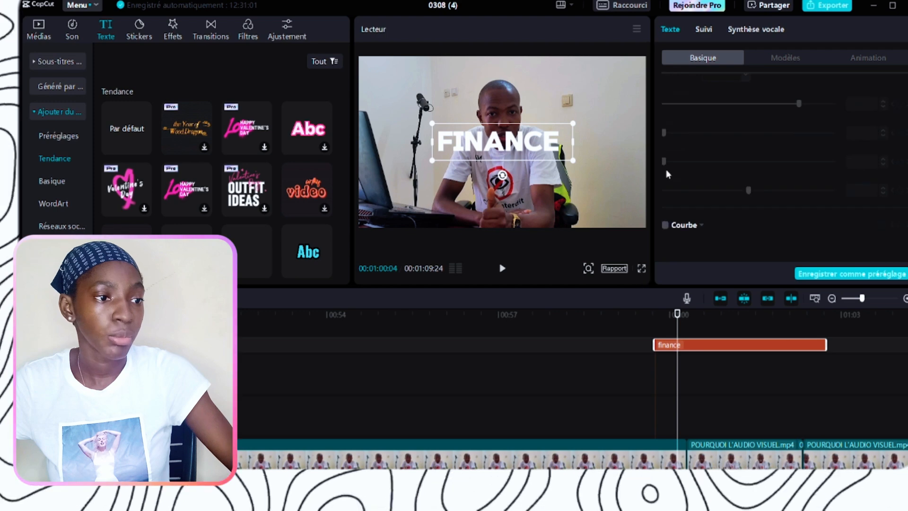
{"action": "scroll", "coordinate": [703, 192], "scroll_direction": "up", "scroll_amount": 4}
{"action": "scroll", "coordinate": [700, 193], "scroll_direction": "up", "scroll_amount": 3}
{"action": "scroll", "coordinate": [691, 197], "scroll_direction": "down", "scroll_amount": 7}
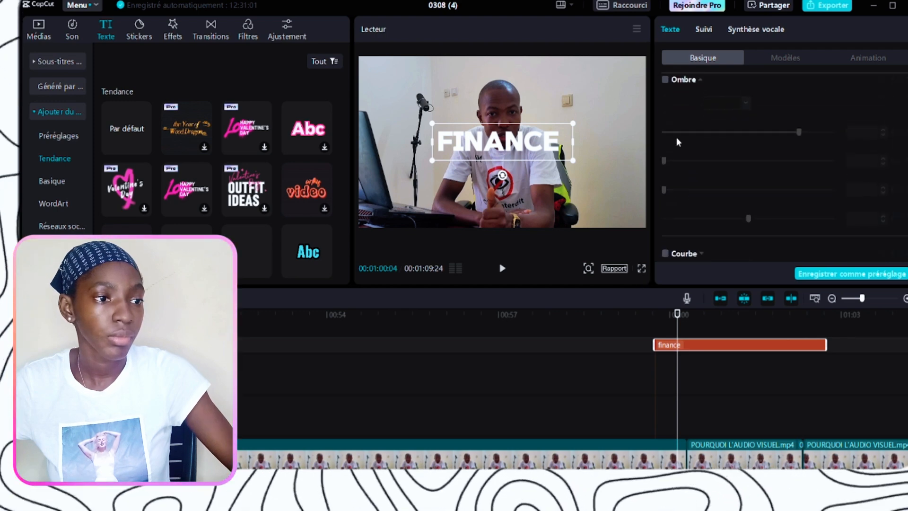
{"action": "left_click", "coordinate": [665, 80]}
{"action": "scroll", "coordinate": [690, 189], "scroll_direction": "up", "scroll_amount": 10}
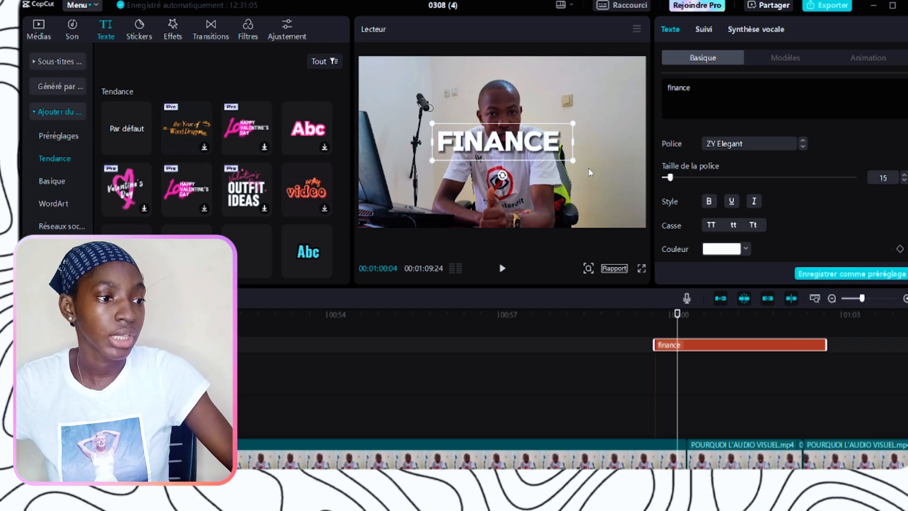
{"action": "left_click_drag", "start_coordinate": [579, 162], "coordinate": [521, 218]}
- Play back the passage around the "finance" text and trim the end of its clip at 00:01:00:09
{"action": "left_click", "coordinate": [638, 321]}
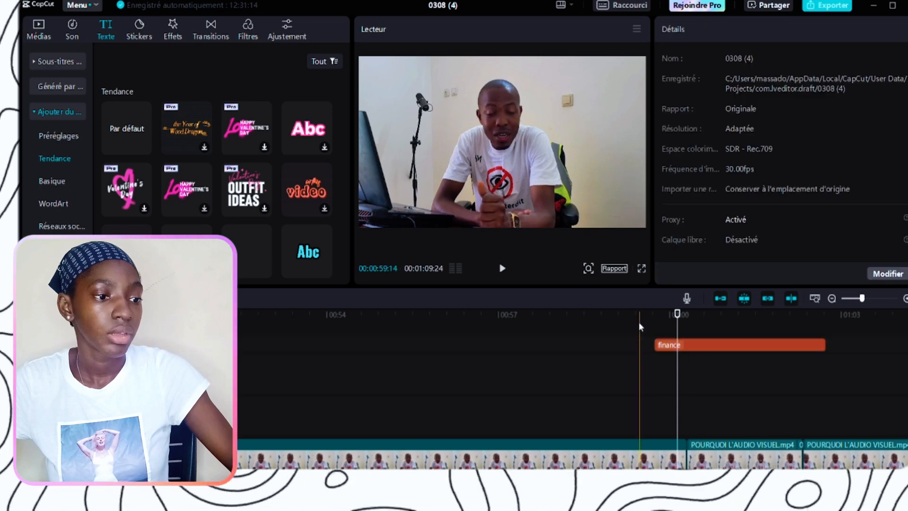
{"action": "key", "text": "space"}
{"action": "key", "text": "space"}
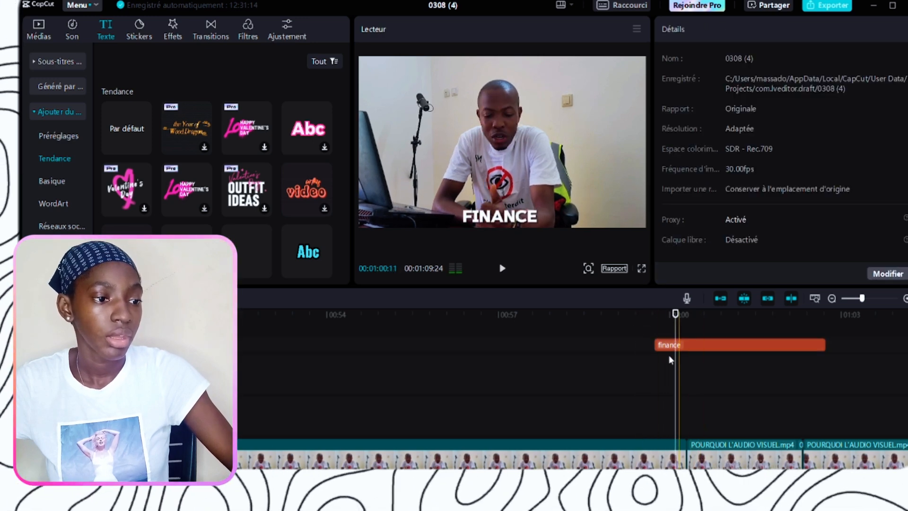
{"action": "left_click", "coordinate": [650, 334]}
{"action": "key", "text": "space"}
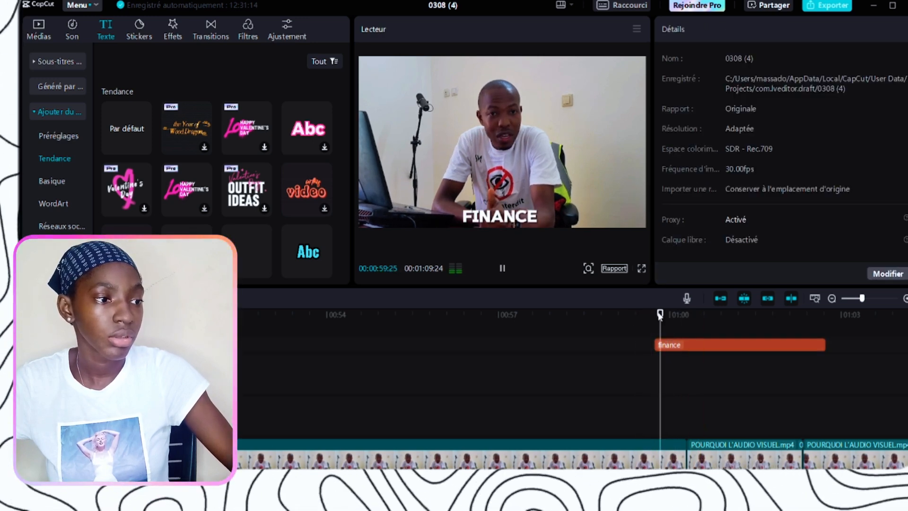
{"action": "key", "text": "space"}
{"action": "left_click", "coordinate": [679, 344]}
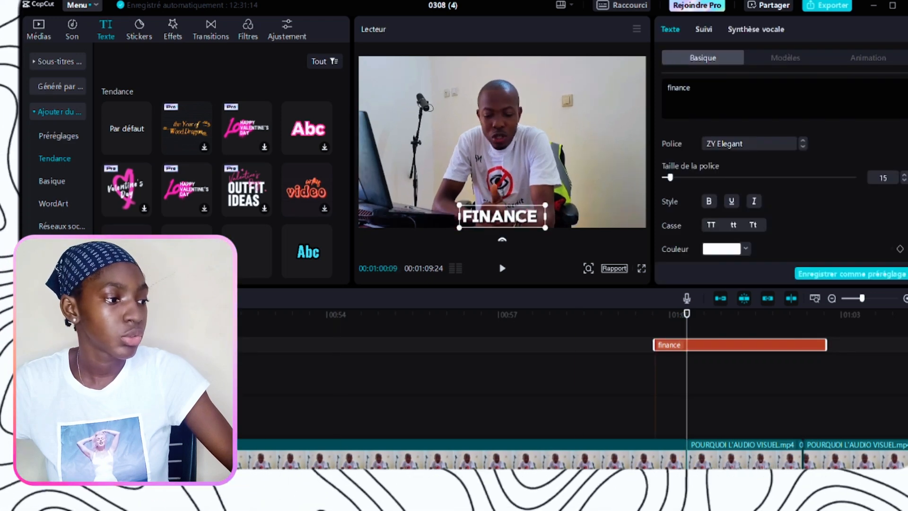
{"action": "key", "text": "w"}
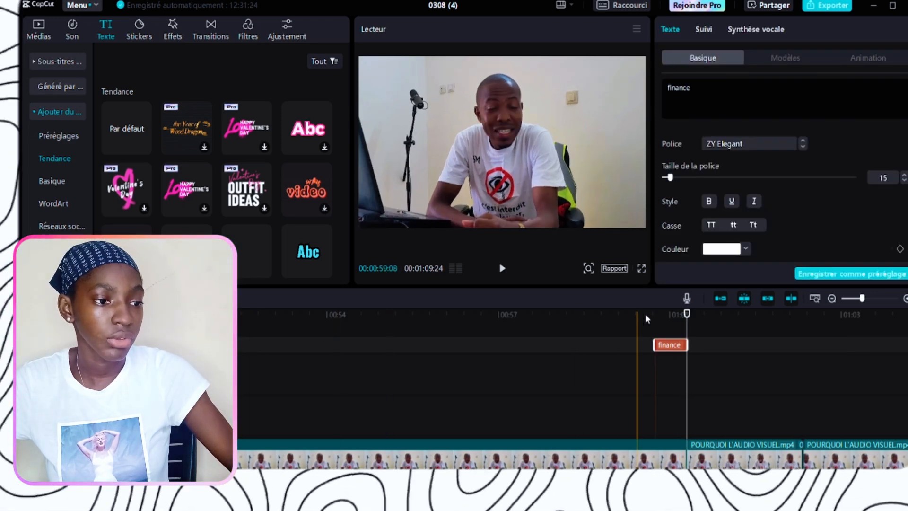
- Apply the Traînée intro animation to the "finance" text and play back the result
{"action": "left_click", "coordinate": [655, 340]}
{"action": "left_click", "coordinate": [668, 346]}
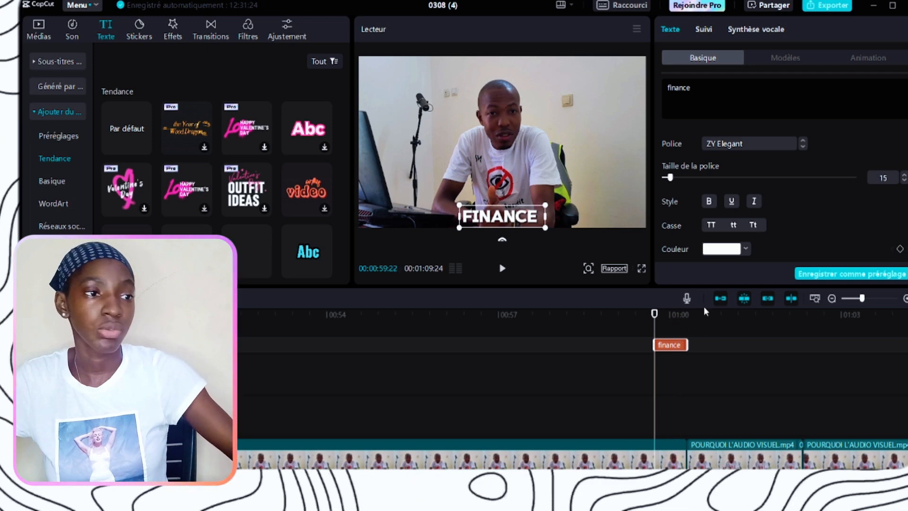
{"action": "left_click", "coordinate": [858, 60]}
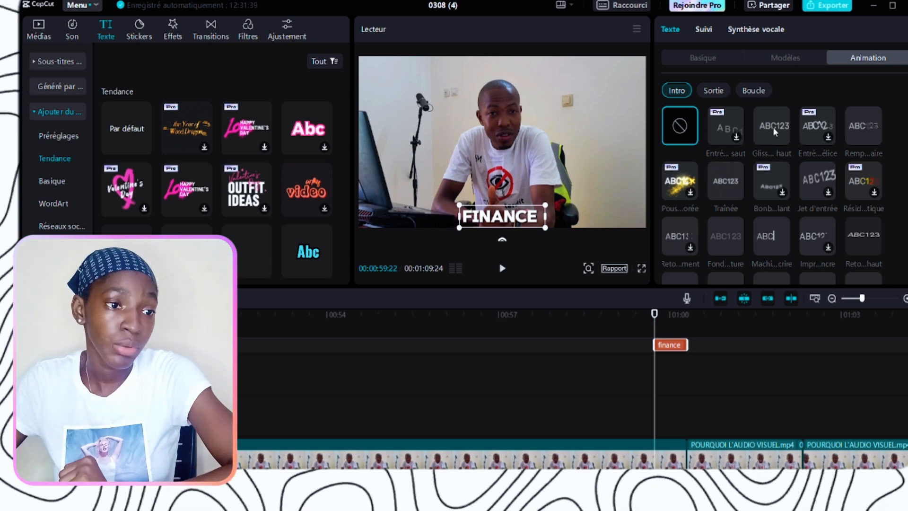
{"action": "left_click", "coordinate": [726, 187]}
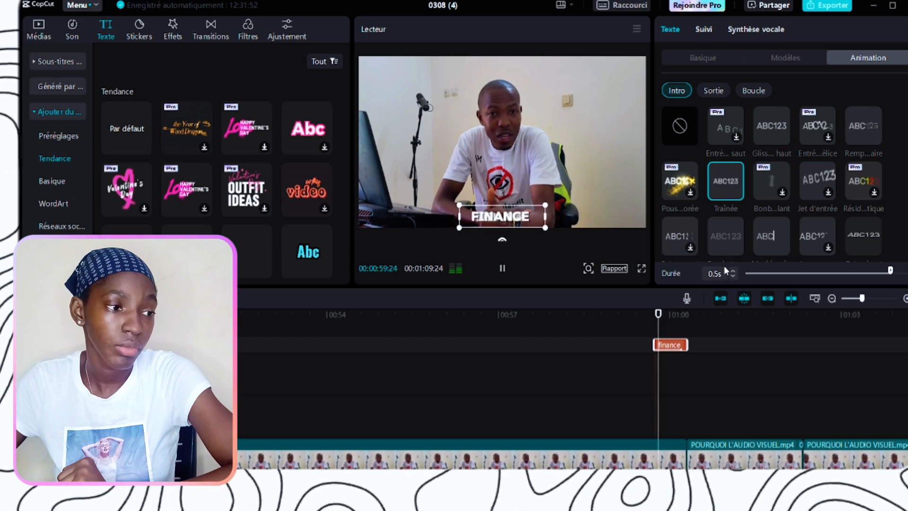
{"action": "left_click", "coordinate": [640, 323]}
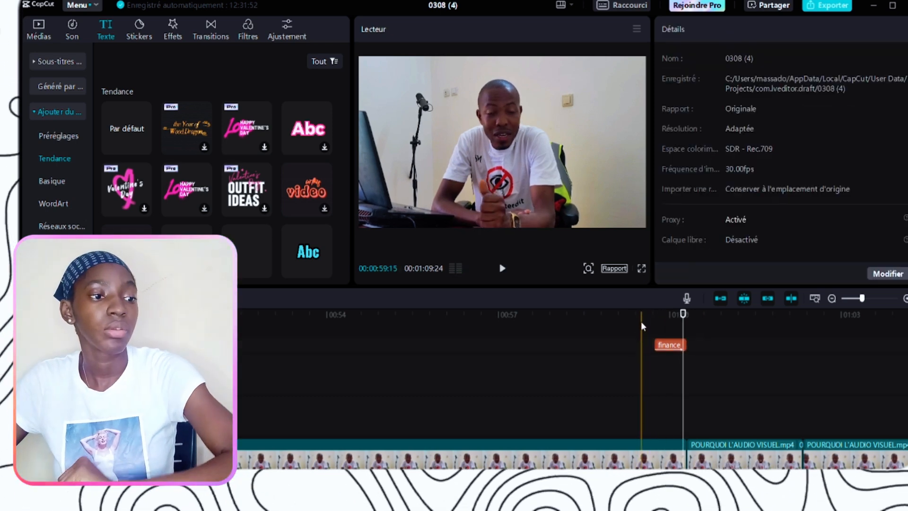
{"action": "key", "text": "space"}
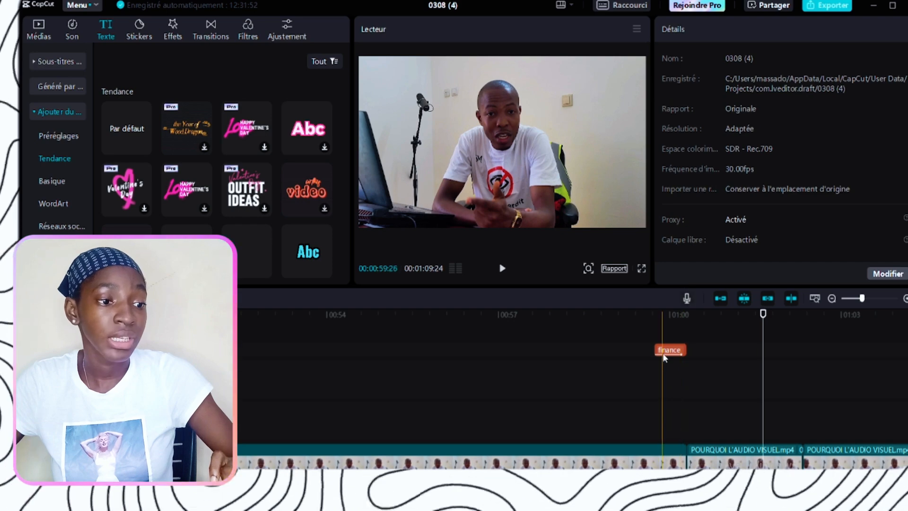
- Copy the "finance" text to 00:01:01:19 on the timeline and replace the copy's content with "cryptomonnaie"
{"action": "left_click", "coordinate": [663, 355]}
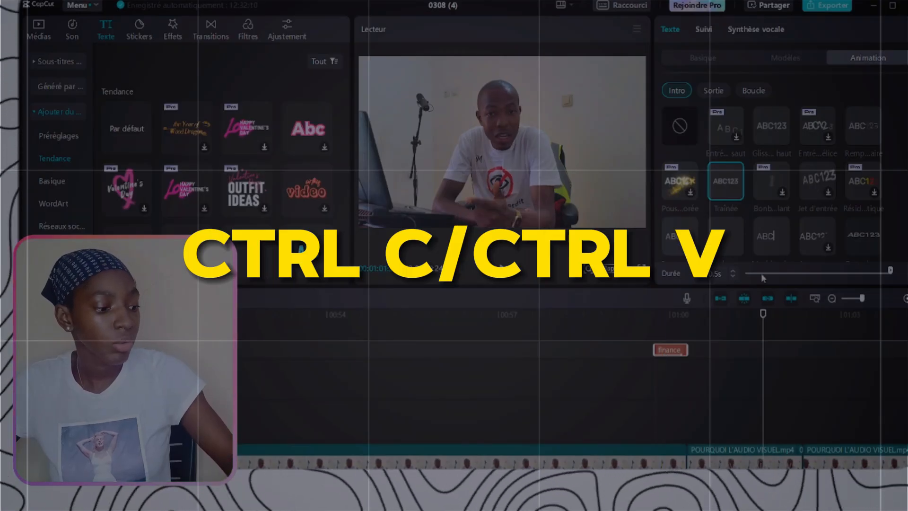
{"action": "key", "text": "ctrl+v"}
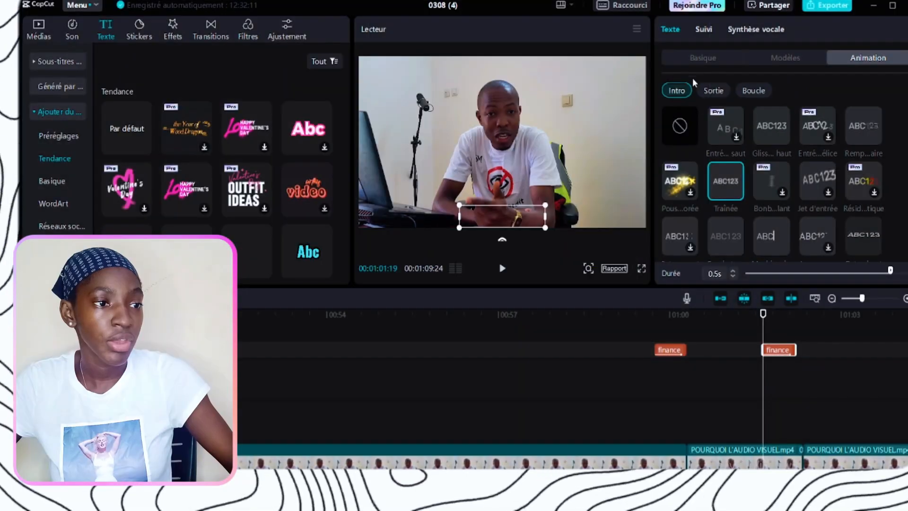
{"action": "left_click", "coordinate": [690, 63]}
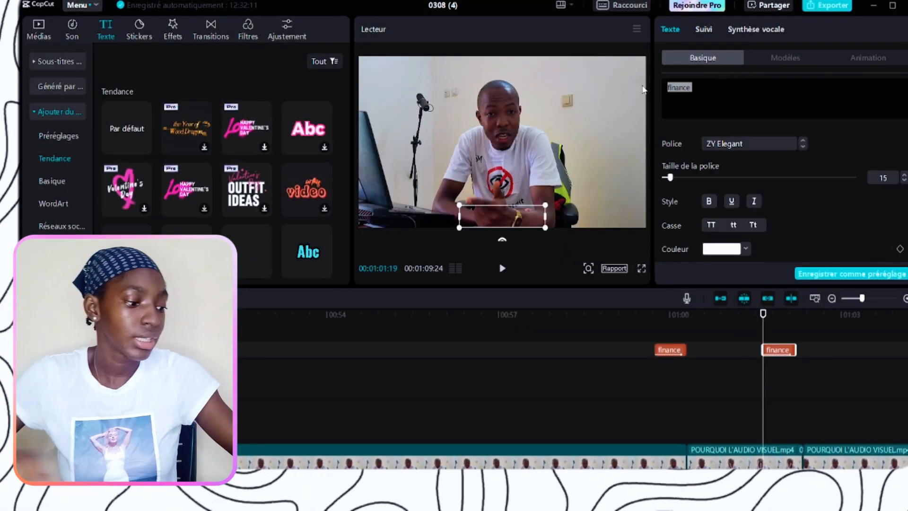
{"action": "type", "text": "cryptomonnaie"}
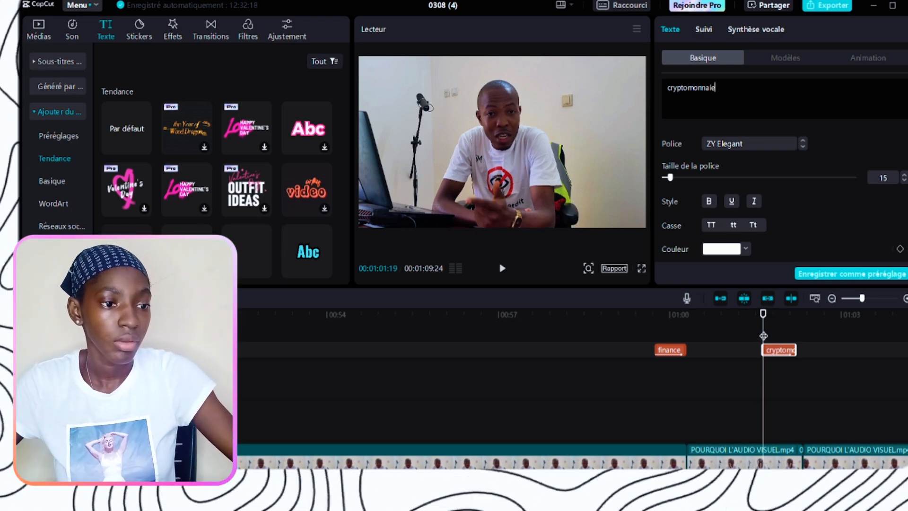
- Play back from just before the "cryptomonnaie" text and stop the playhead at 00:01:04:04
{"action": "left_click_drag", "start_coordinate": [763, 315], "coordinate": [794, 320]}
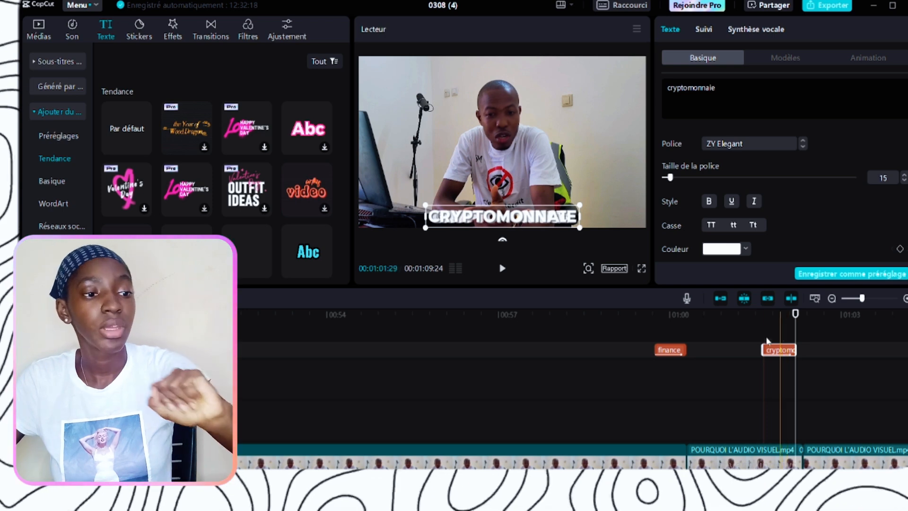
{"action": "left_click", "coordinate": [752, 347]}
{"action": "key", "text": "space"}
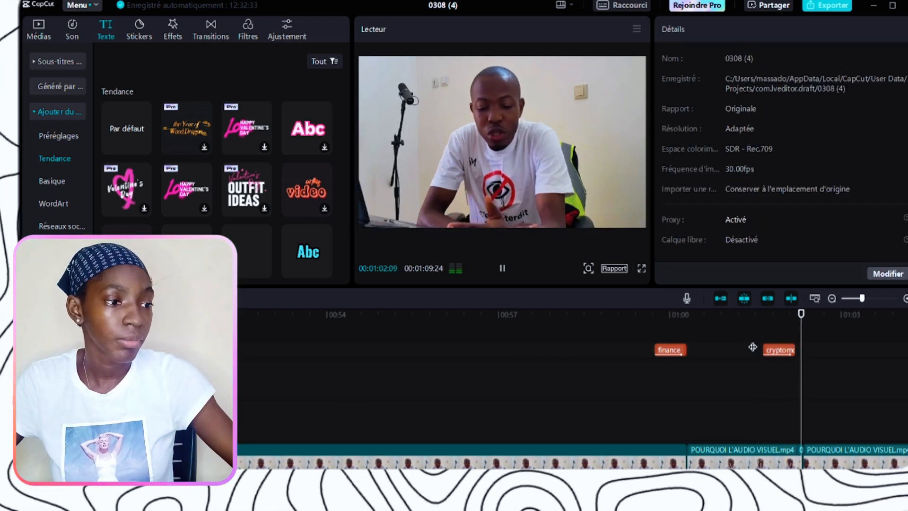
{"action": "key", "text": "space"}
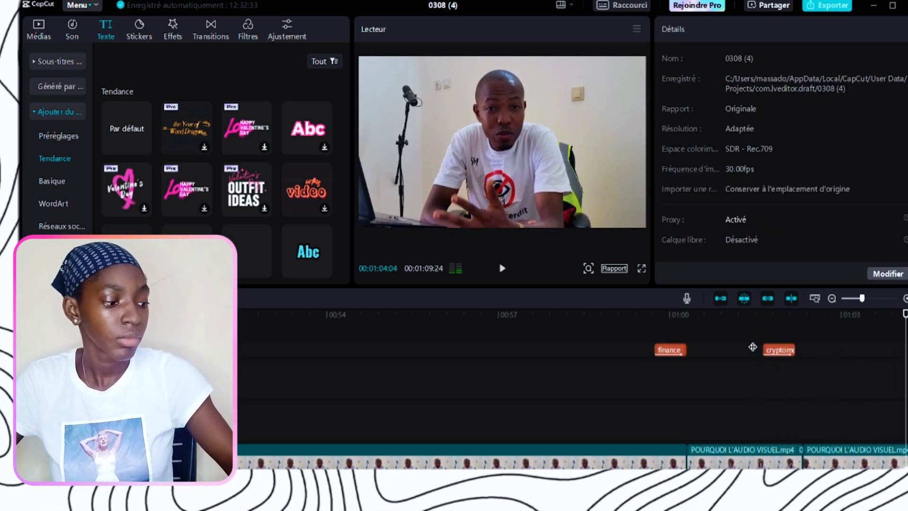
- Paste another copy of the "finance" text at the playhead and replace its content with "developpent personnel"
{"action": "key", "text": "ctrl+v"}
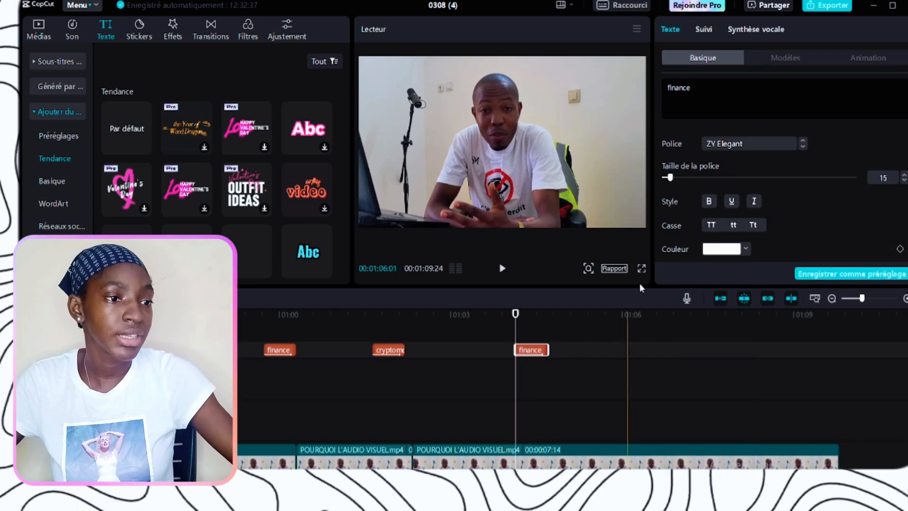
{"action": "type", "text": "d"}
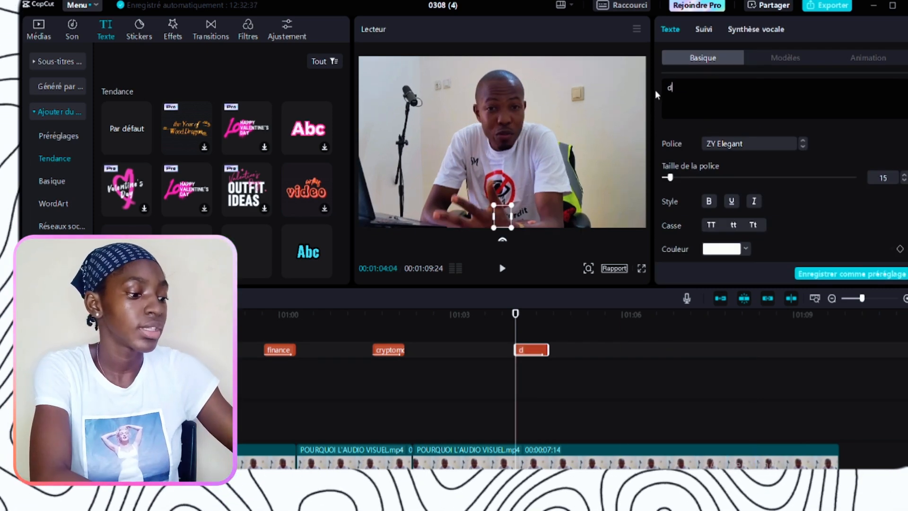
{"action": "type", "text": "eveloppe"}
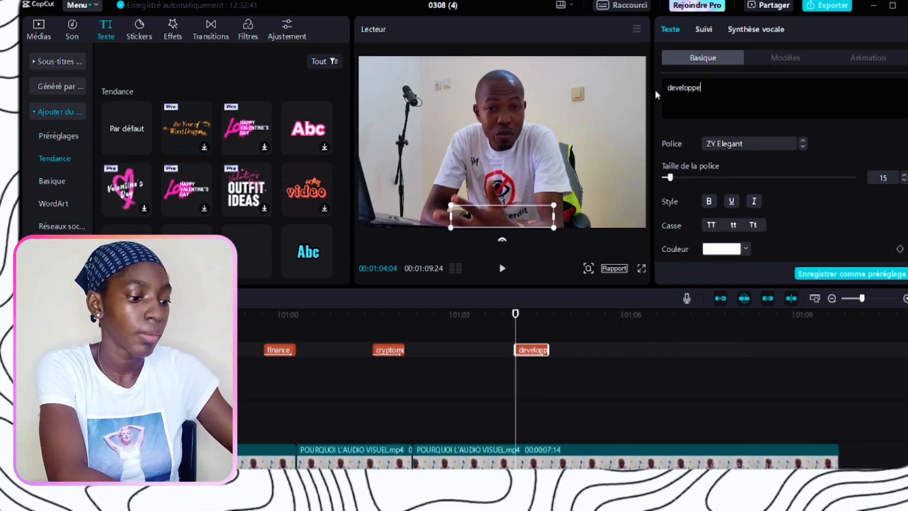
{"action": "type", "text": "nt perso"}
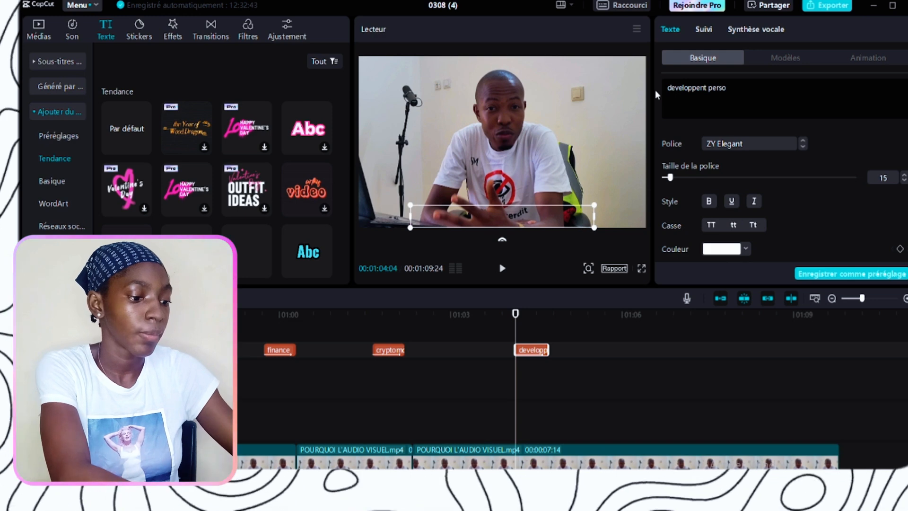
{"action": "type", "text": "nnel"}
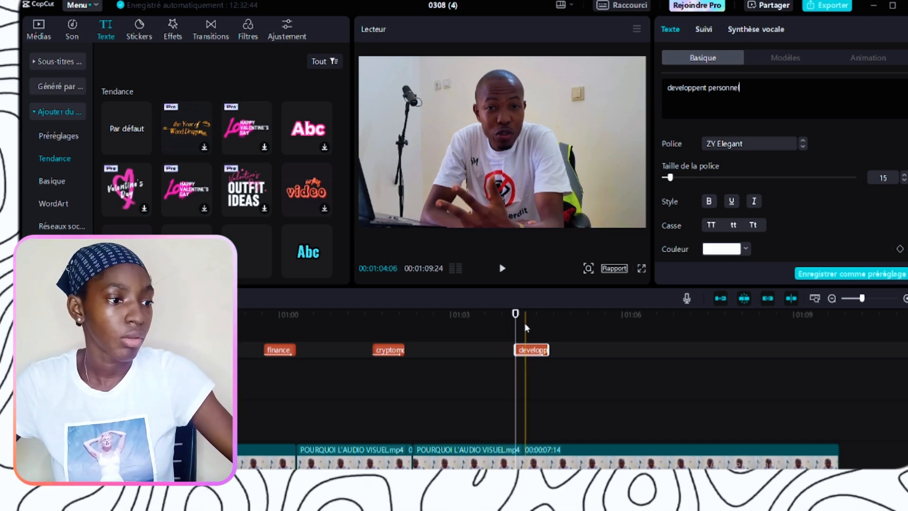
- Play back the "developpent personnel" passage up to 00:01:06:06 and paste a "finance" text copy there, changing its content to "business en ligne"
{"action": "left_click", "coordinate": [507, 328]}
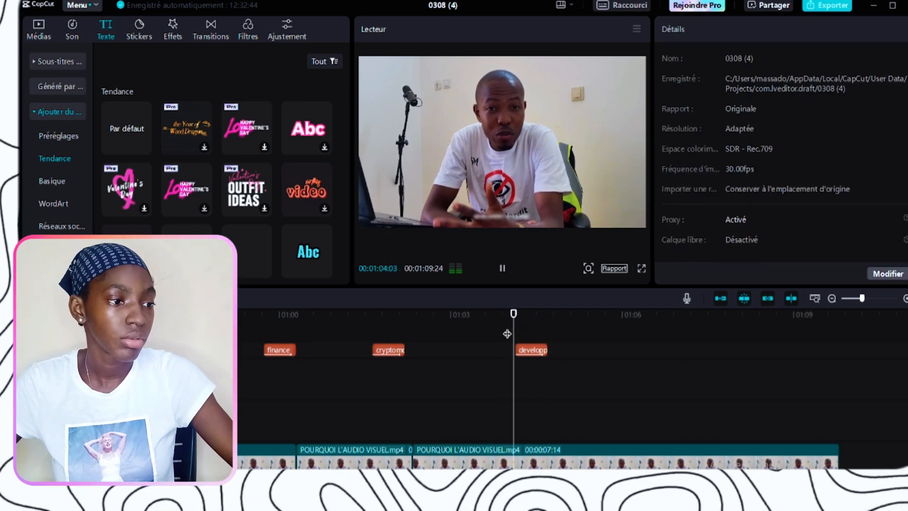
{"action": "key", "text": "space"}
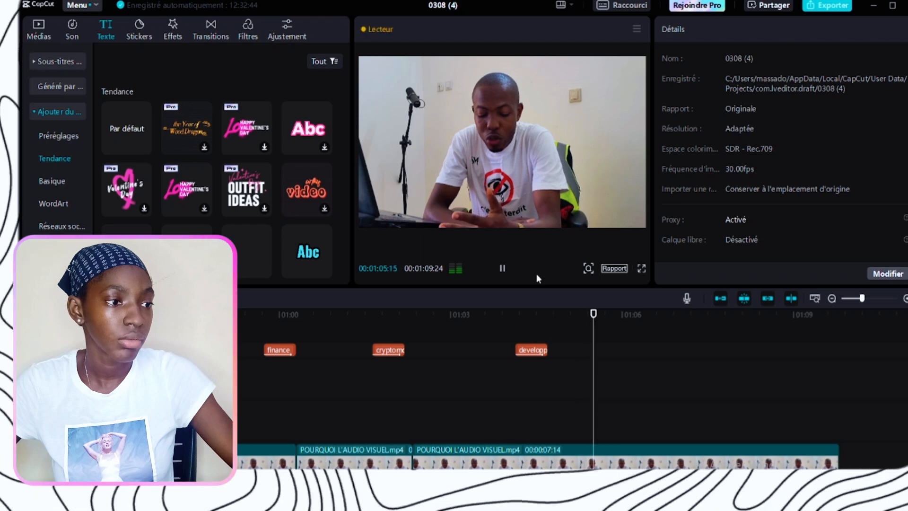
{"action": "key", "text": "space"}
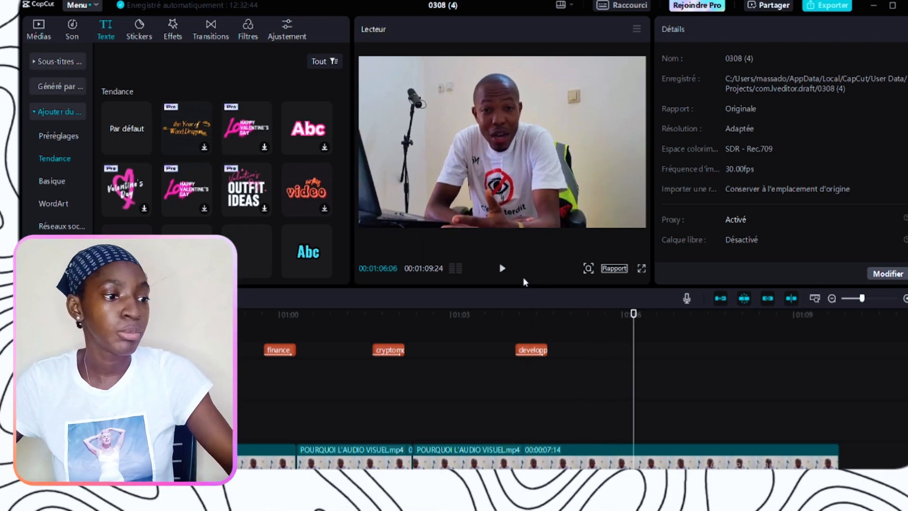
{"action": "key", "text": "ctrl+v"}
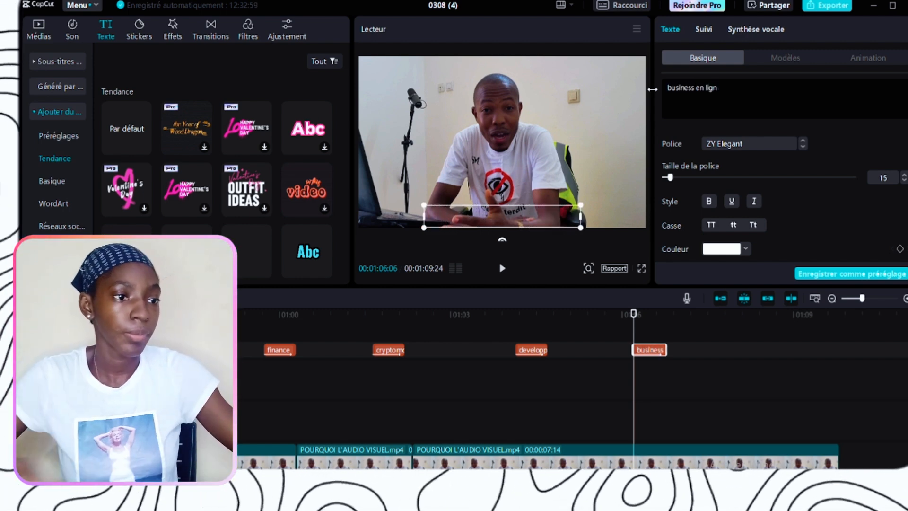
{"action": "key", "text": "space"}
- Extend the end of the "business en ligne" text clip to 00:01:07:10 and play back that passage
{"action": "left_click", "coordinate": [619, 333]}
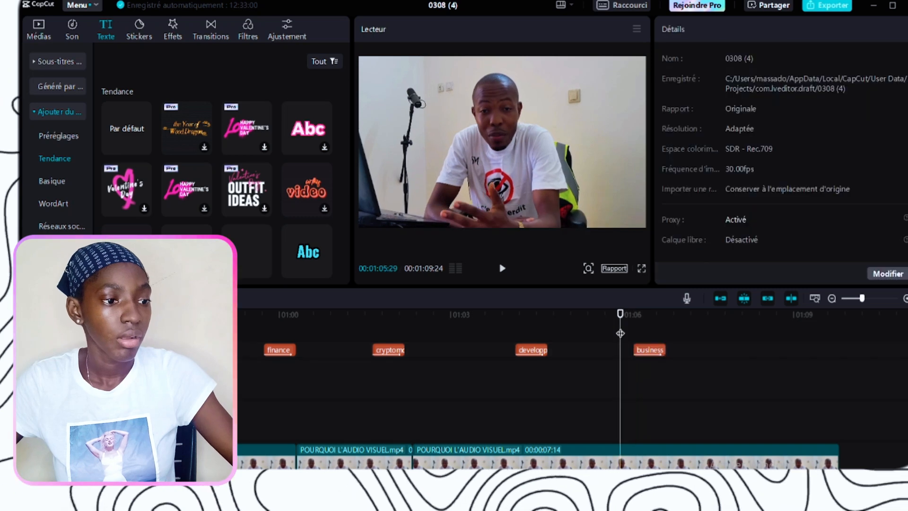
{"action": "key", "text": "space"}
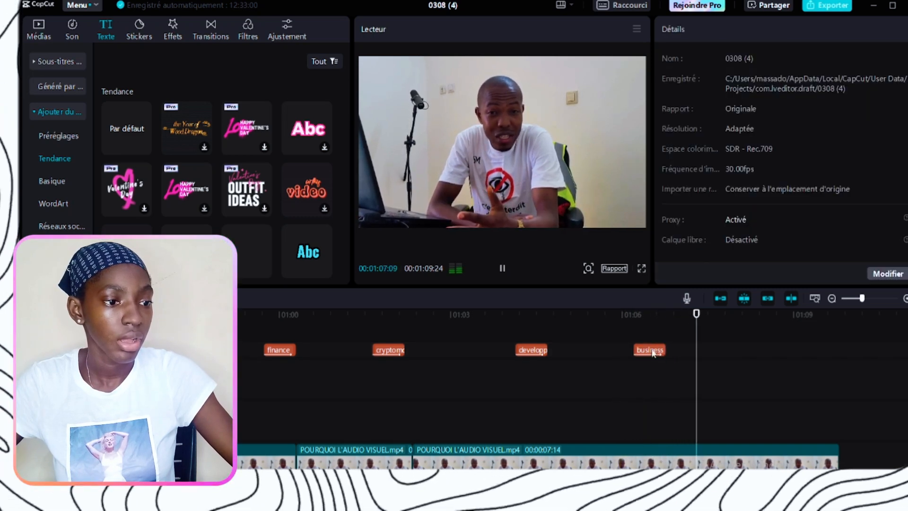
{"action": "left_click", "coordinate": [650, 349]}
{"action": "left_click_drag", "start_coordinate": [665, 349], "coordinate": [696, 348]}
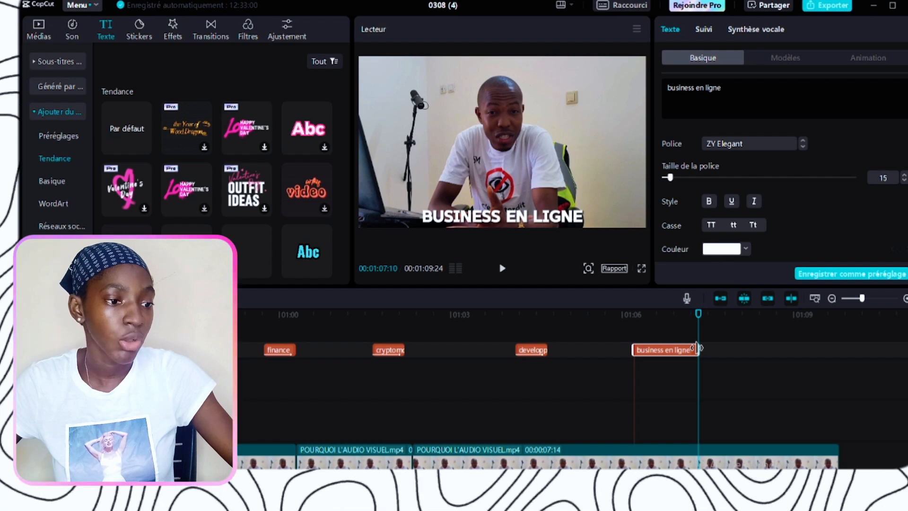
{"action": "left_click", "coordinate": [616, 339]}
{"action": "key", "text": "space"}
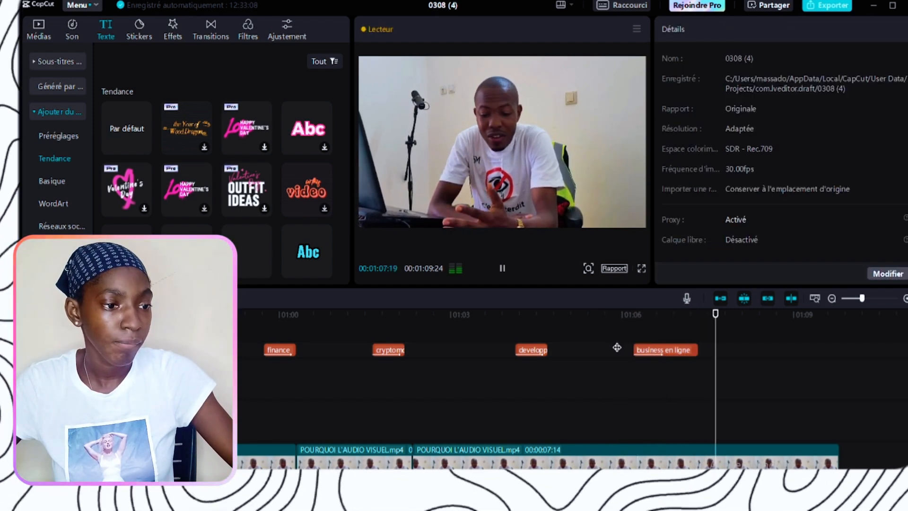
- Stop playback at 00:01:08:27, paste a copy of the "finance" text there, and change its content to "immobilier"
{"action": "key", "text": "space"}
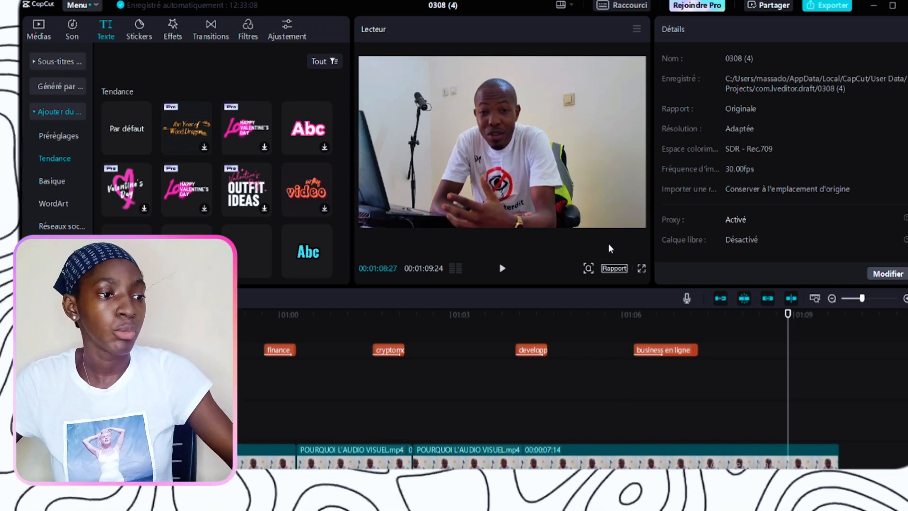
{"action": "key", "text": "ctrl+v"}
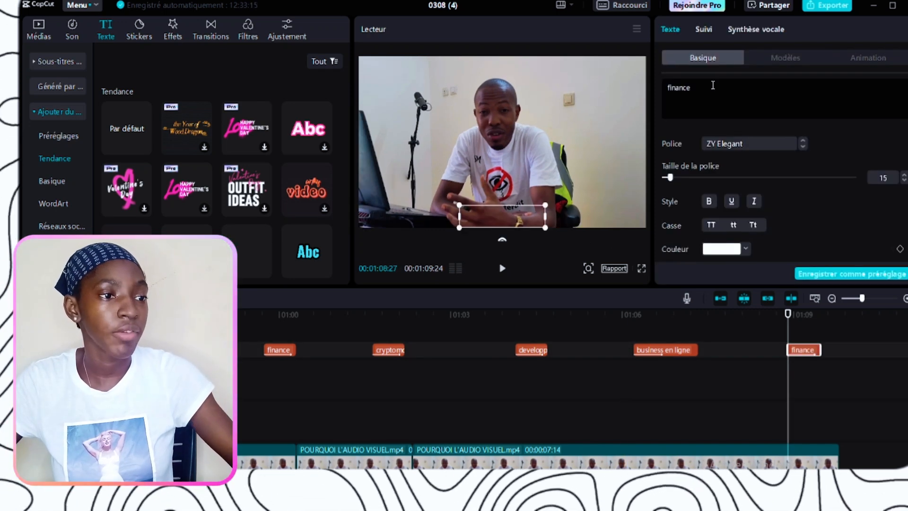
{"action": "left_click_drag", "start_coordinate": [659, 93], "coordinate": [662, 95]}
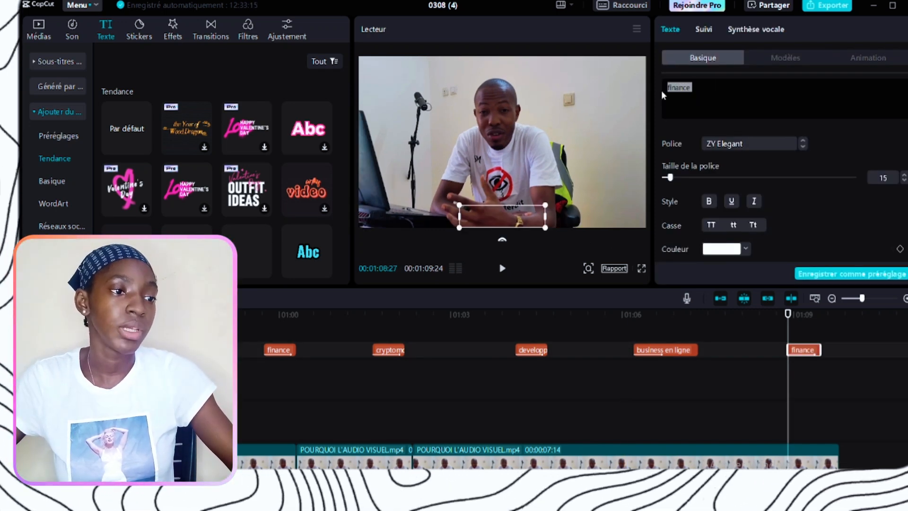
{"action": "type", "text": "imm"}
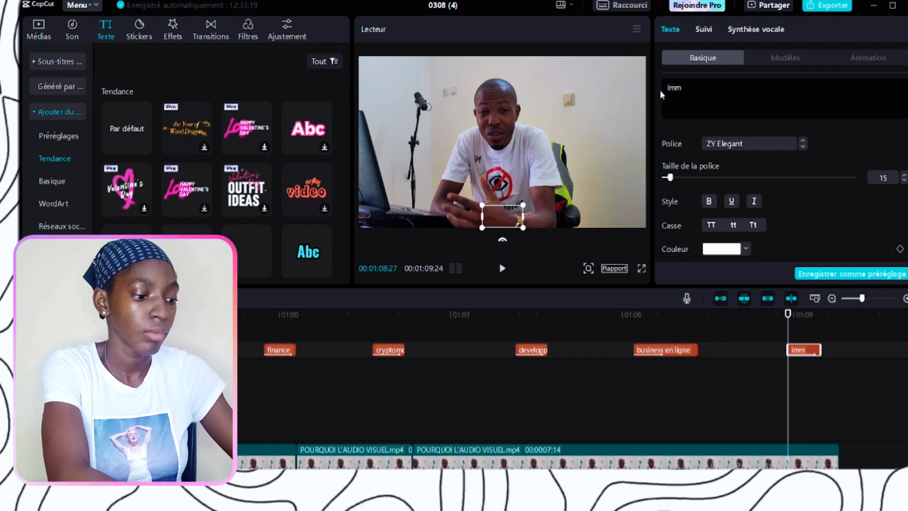
{"action": "type", "text": "obilier"}
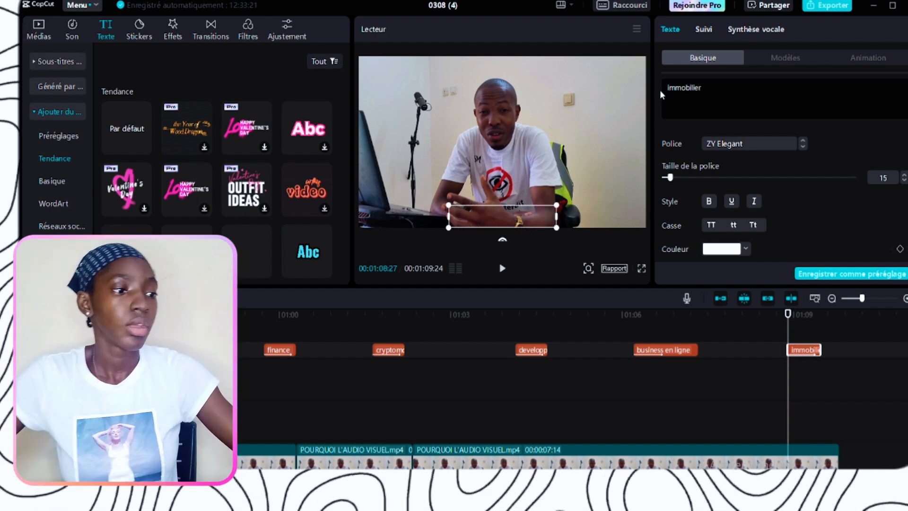
- Play back the "immobilier" passage through to the end of the video
{"action": "left_click", "coordinate": [767, 338]}
{"action": "key", "text": "space"}
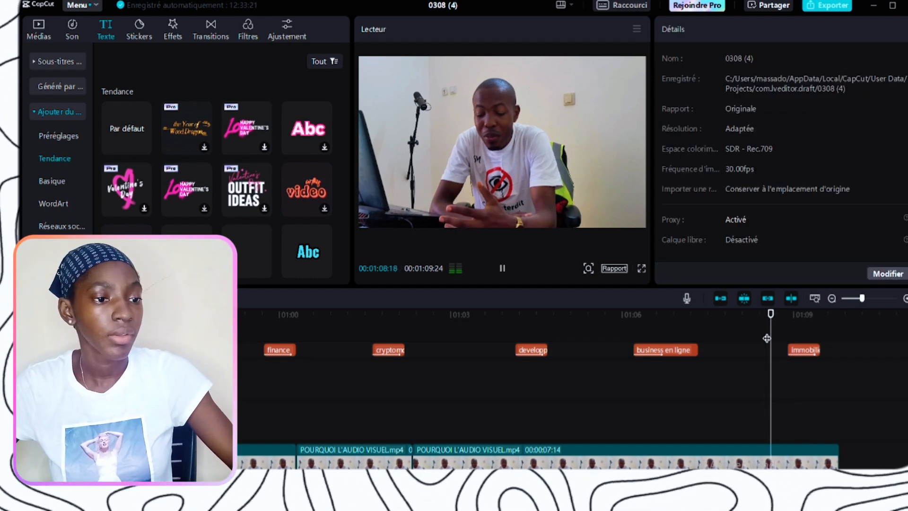
{"action": "key", "text": "space"}
{"action": "left_click", "coordinate": [832, 298]}
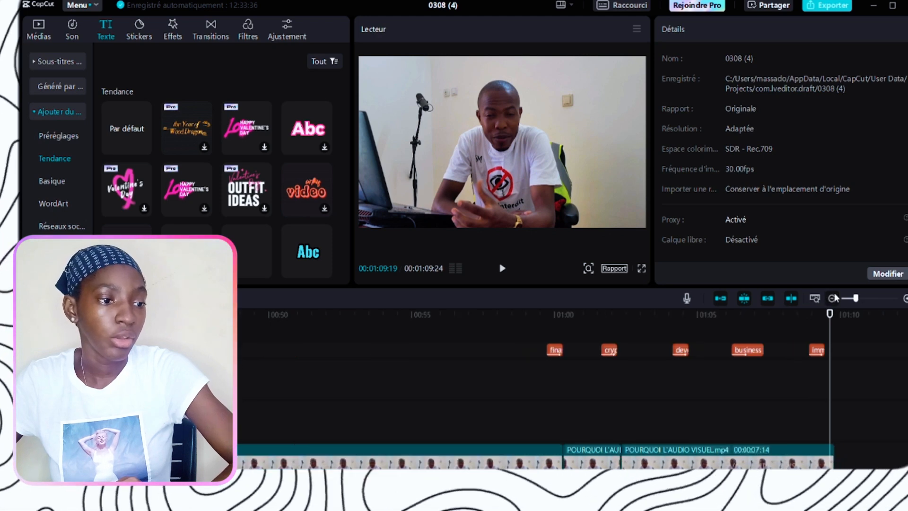
{"action": "left_click", "coordinate": [833, 298]}
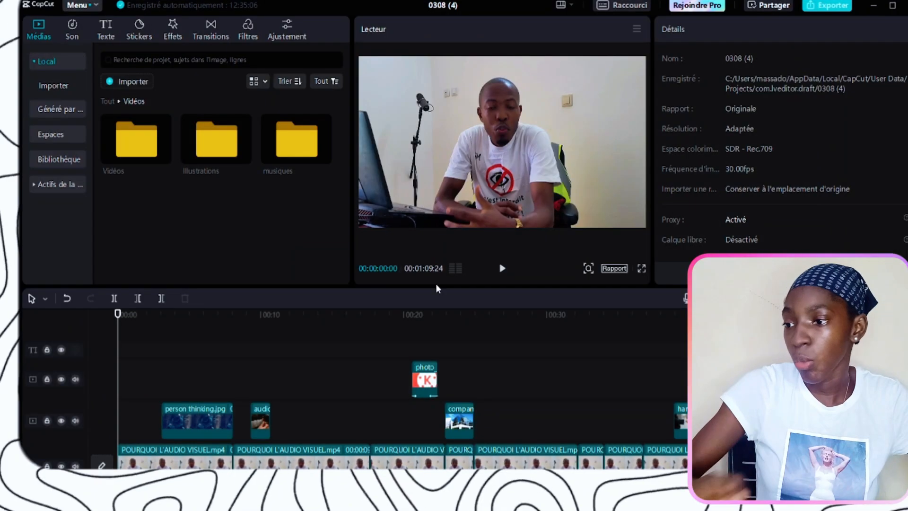
- Play back the opening of the video and place the playhead at the start of the person thinking.jpg clip, 00:00:03:02
{"action": "left_click", "coordinate": [501, 270]}
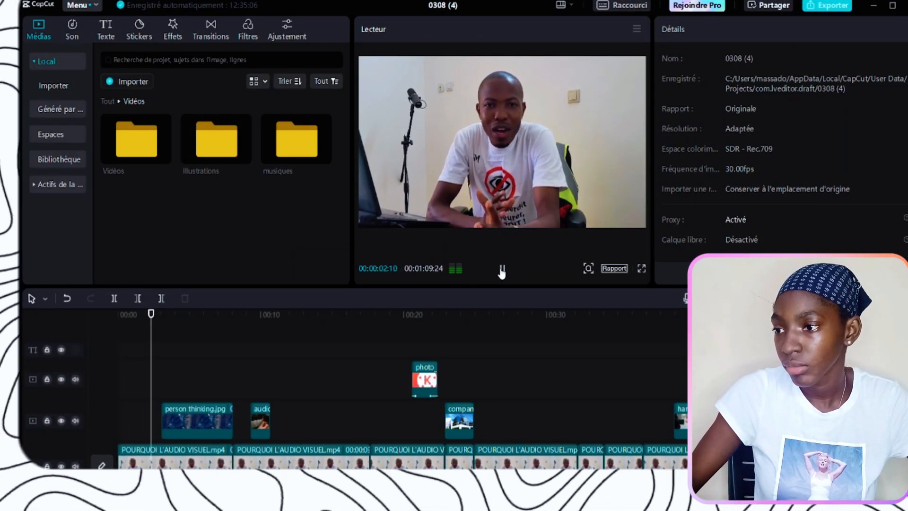
{"action": "left_click", "coordinate": [501, 271]}
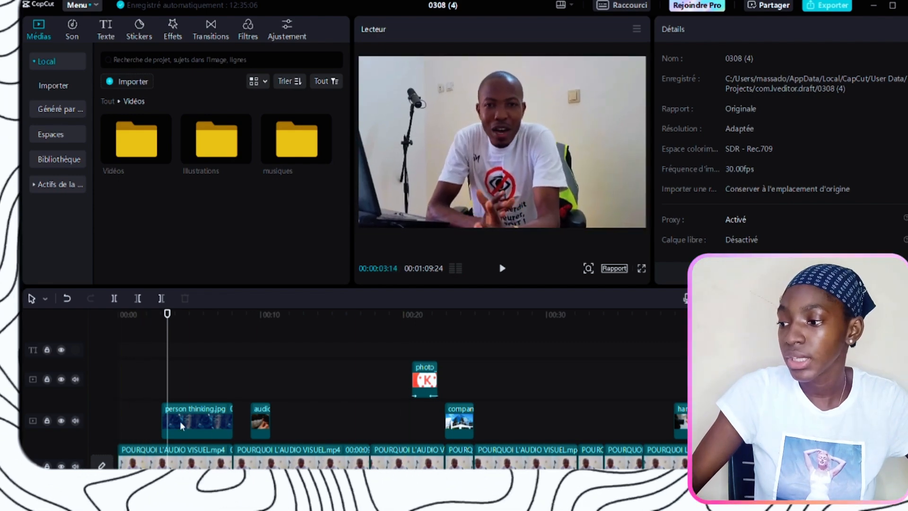
{"action": "left_click", "coordinate": [162, 386]}
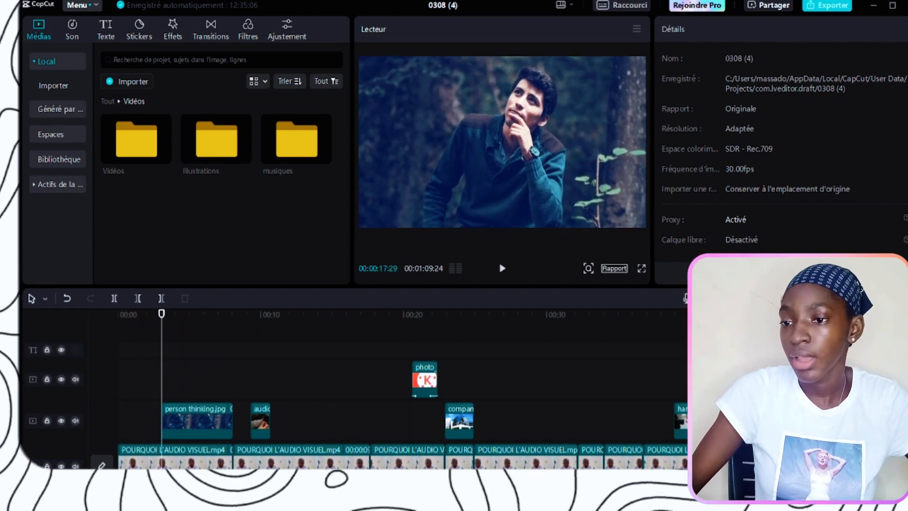
{"action": "scroll", "coordinate": [203, 397], "scroll_direction": "up", "scroll_amount": 3}
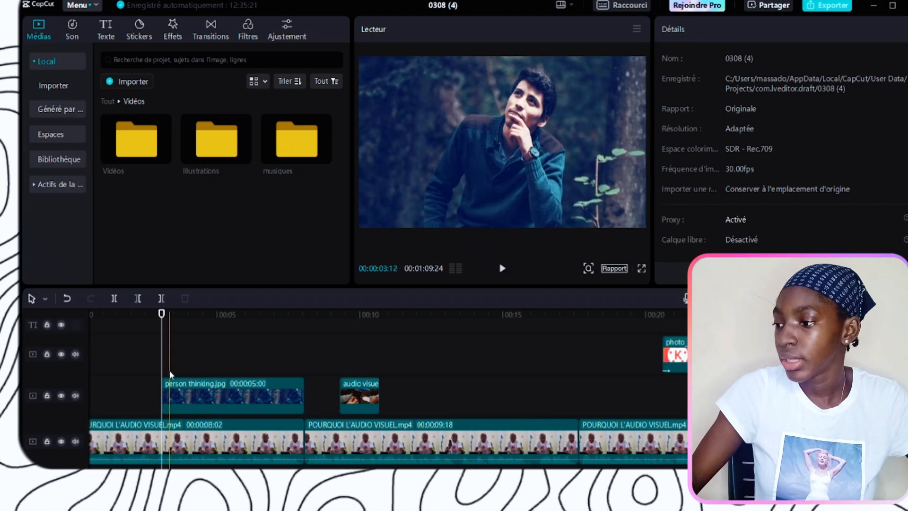
{"action": "scroll", "coordinate": [388, 392], "scroll_direction": "left", "scroll_amount": 2}
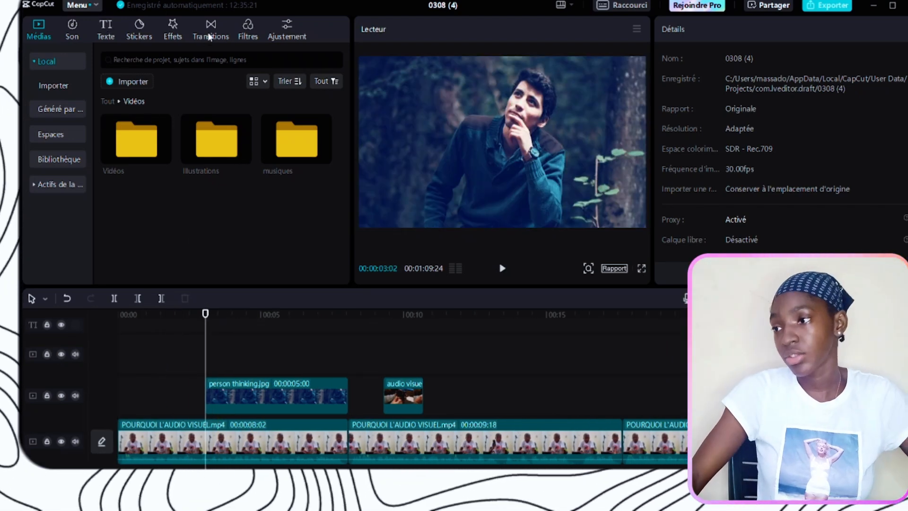
- Try to apply the Flash blanc transition directly to the start of the person thinking.jpg overlay clip
{"action": "left_click", "coordinate": [210, 36]}
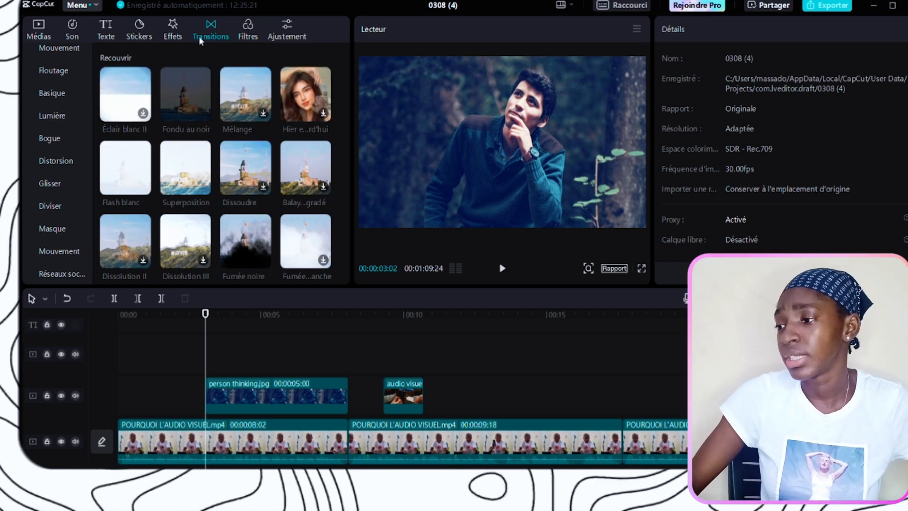
{"action": "left_click", "coordinate": [111, 184]}
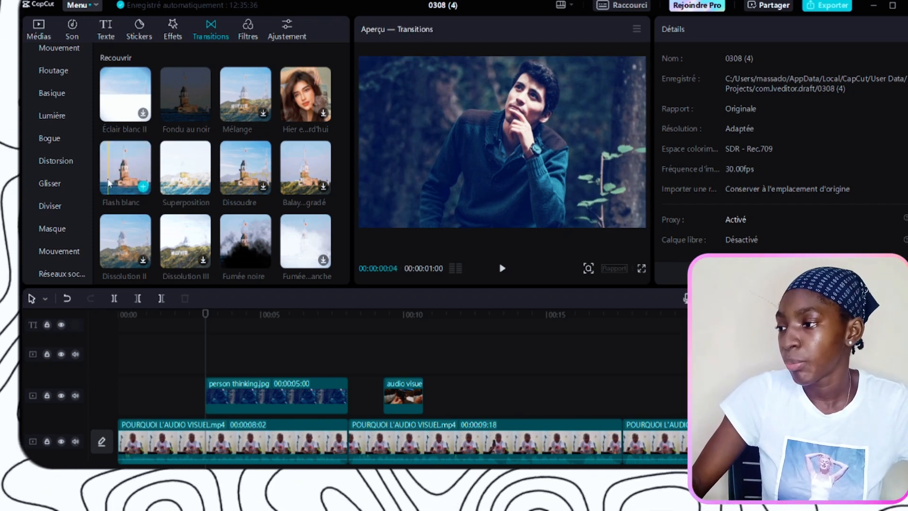
{"action": "left_click_drag", "start_coordinate": [109, 183], "coordinate": [209, 400]}
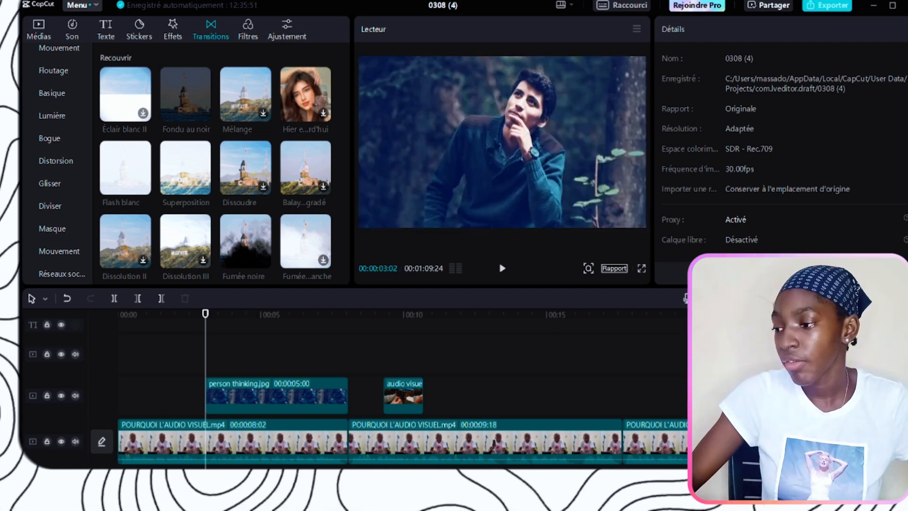
- Split the main video at 00:00:03:02 and move its first piece to the overlay track, directly before person thinking.jpg
{"action": "left_click", "coordinate": [162, 449]}
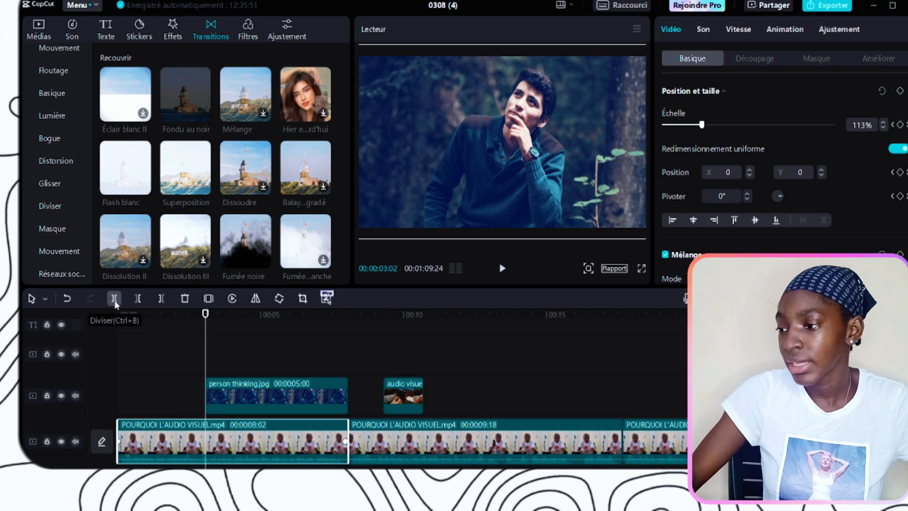
{"action": "left_click", "coordinate": [114, 298]}
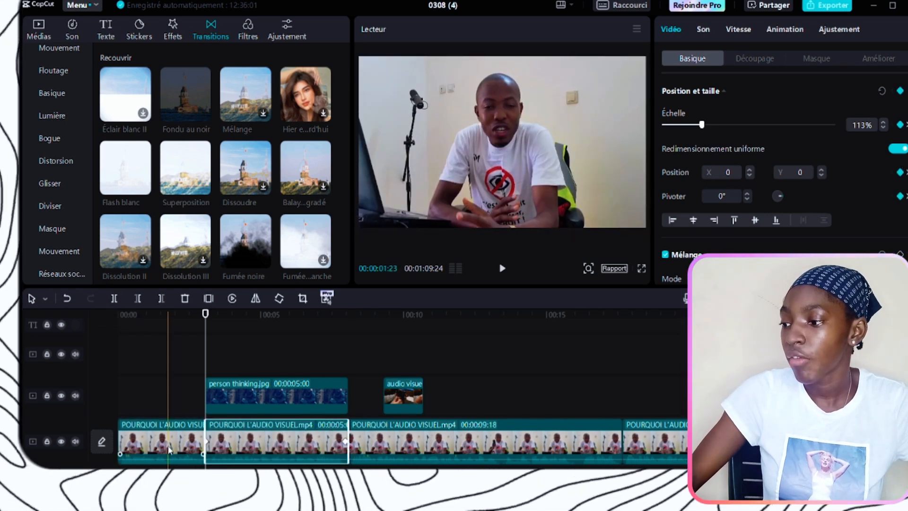
{"action": "mouse_move", "coordinate": [169, 449]}
{"action": "left_mouse_down"}
{"action": "mouse_move", "coordinate": [166, 402]}
{"action": "mouse_move", "coordinate": [156, 451]}
{"action": "left_mouse_up"}
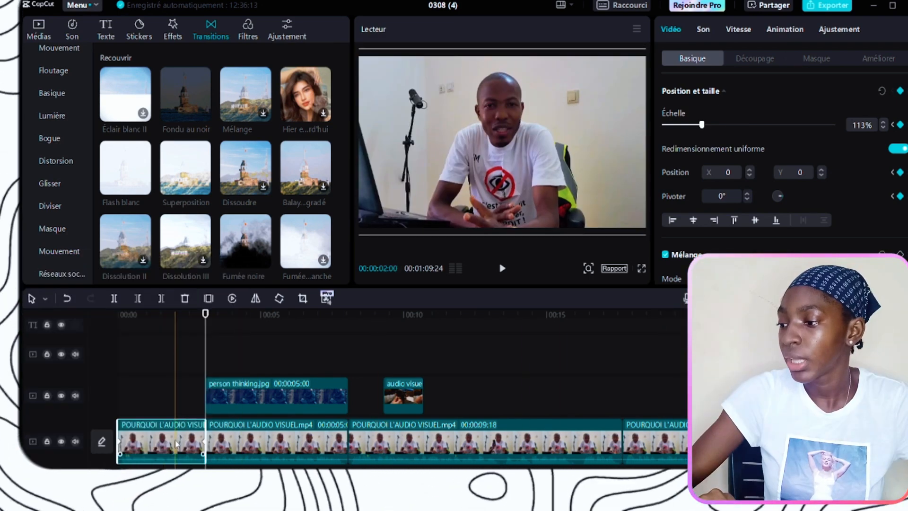
{"action": "left_click_drag", "start_coordinate": [175, 444], "coordinate": [172, 394]}
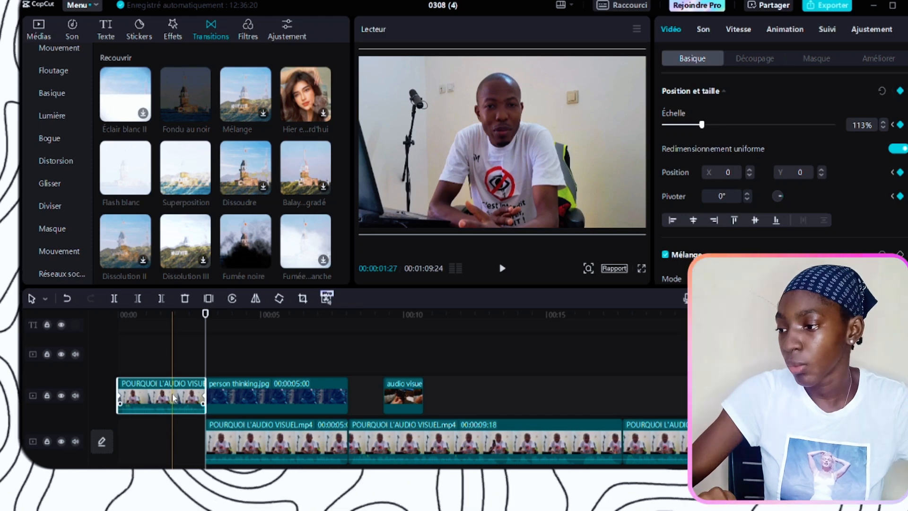
- Apply the Flash blanc transition between the opening video piece and person thinking.jpg, and select it
{"action": "mouse_move", "coordinate": [122, 180]}
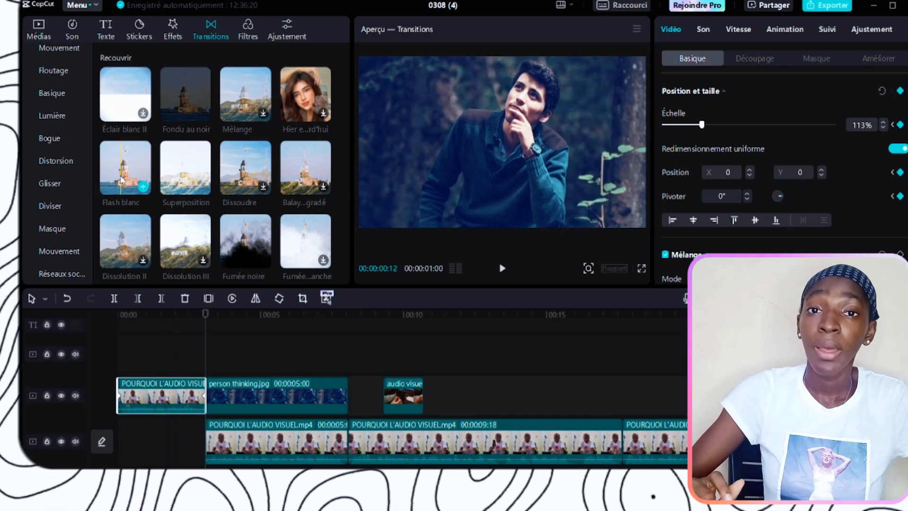
{"action": "left_click_drag", "start_coordinate": [122, 180], "coordinate": [199, 400]}
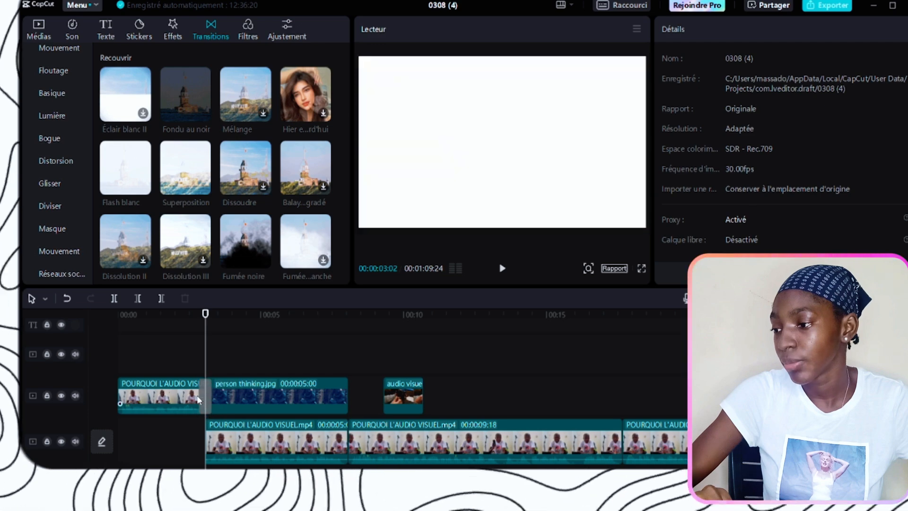
{"action": "left_click", "coordinate": [203, 396]}
- Play back the Flash blanc transition and the person thinking.jpg illustration from before the cut to 00:00:08:05
{"action": "left_click_drag", "start_coordinate": [203, 345], "coordinate": [111, 337]}
{"action": "key", "text": "space"}
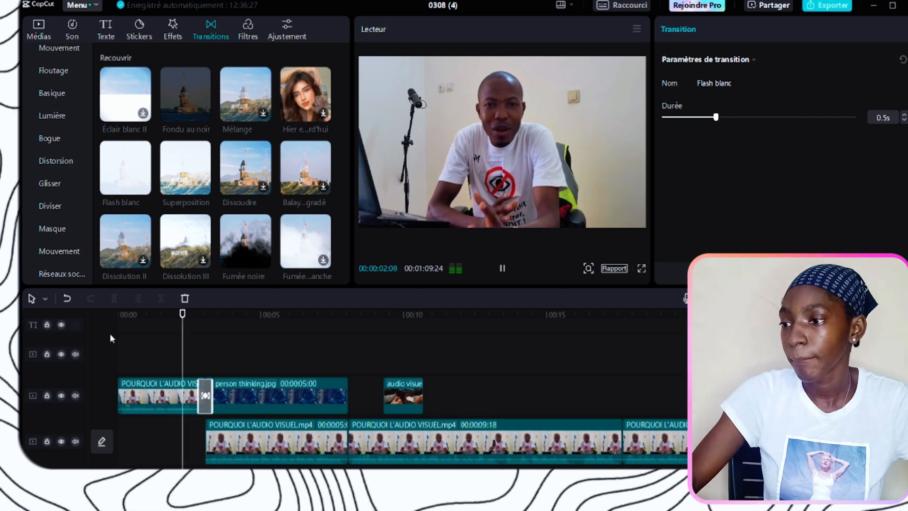
{"action": "key", "text": "space"}
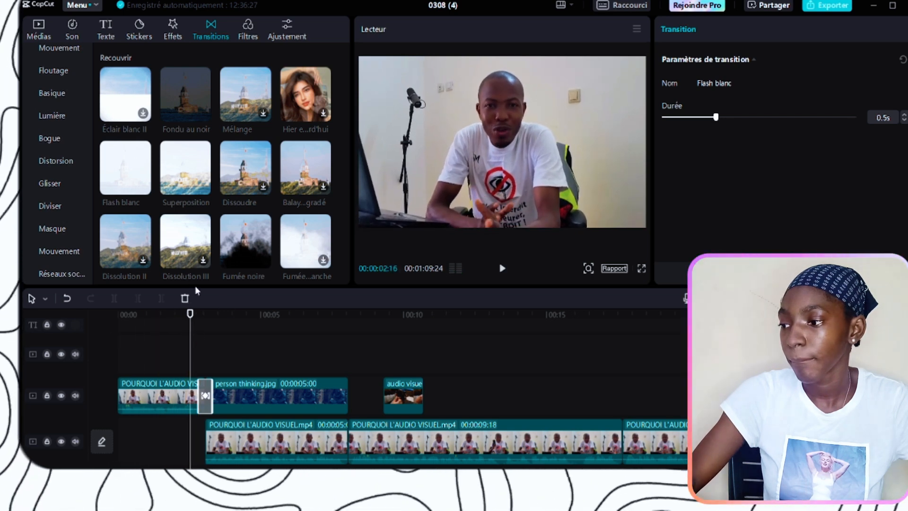
{"action": "key", "text": "space"}
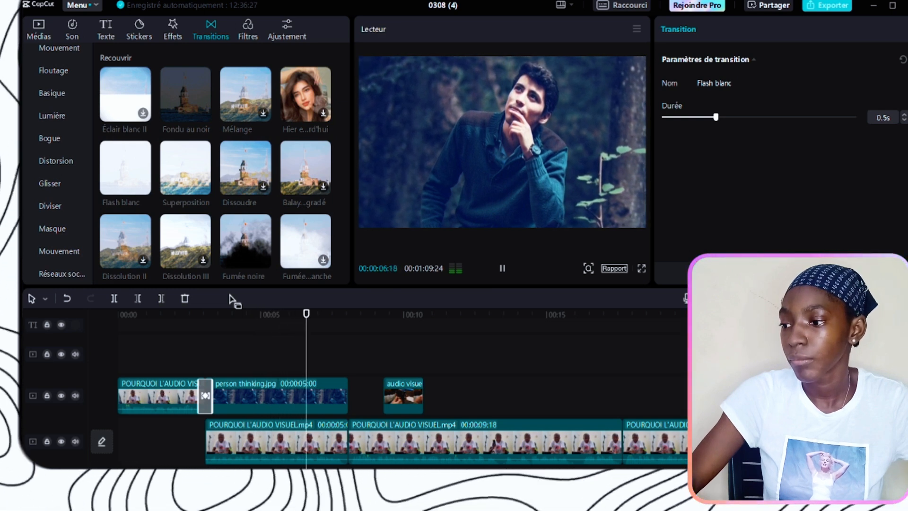
{"action": "key", "text": "space"}
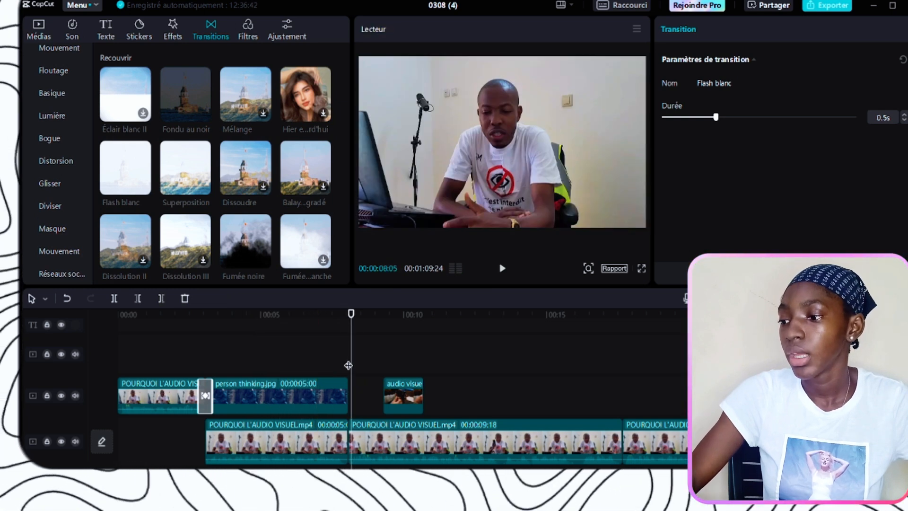
- Split the main video at 00:00:09:09 and move the short piece between person thinking.jpg and the audio visuel clip on the overlay track
{"action": "left_click_drag", "start_coordinate": [348, 364], "coordinate": [387, 346]}
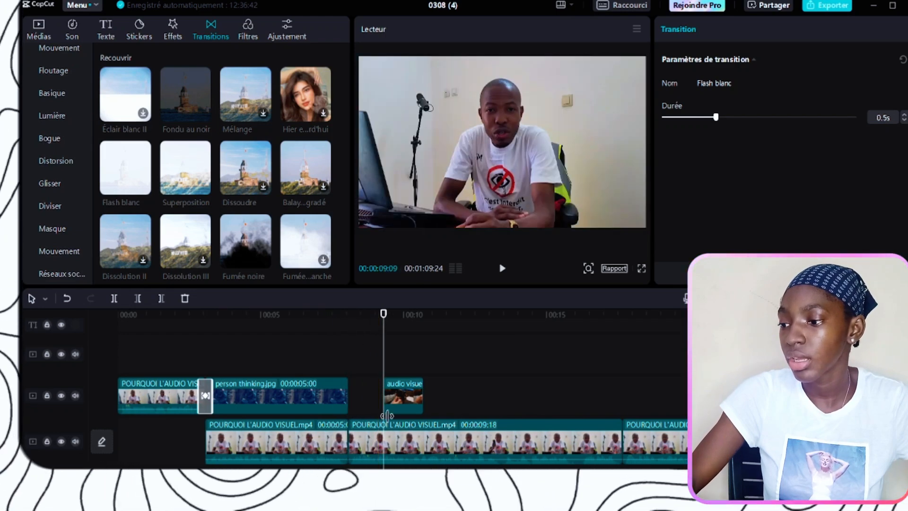
{"action": "left_click", "coordinate": [378, 443]}
{"action": "key", "text": "ctrl+b"}
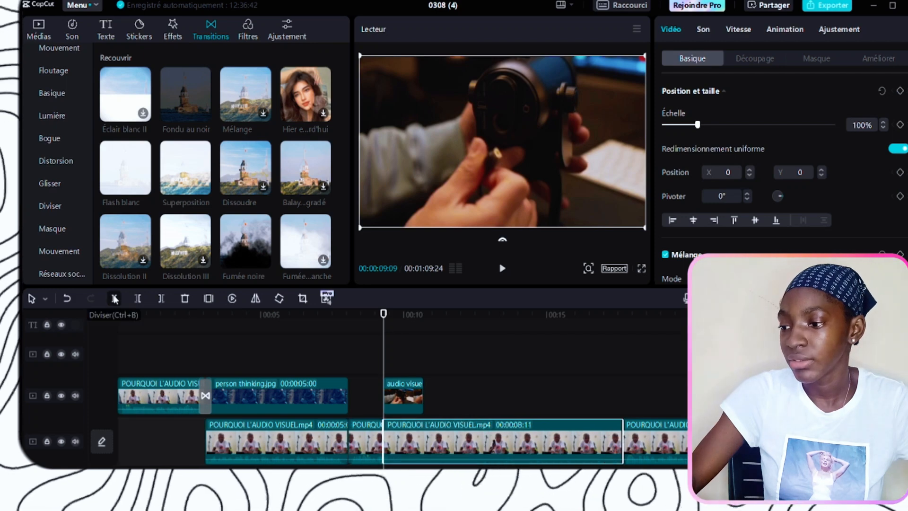
{"action": "left_click_drag", "start_coordinate": [380, 444], "coordinate": [370, 399]}
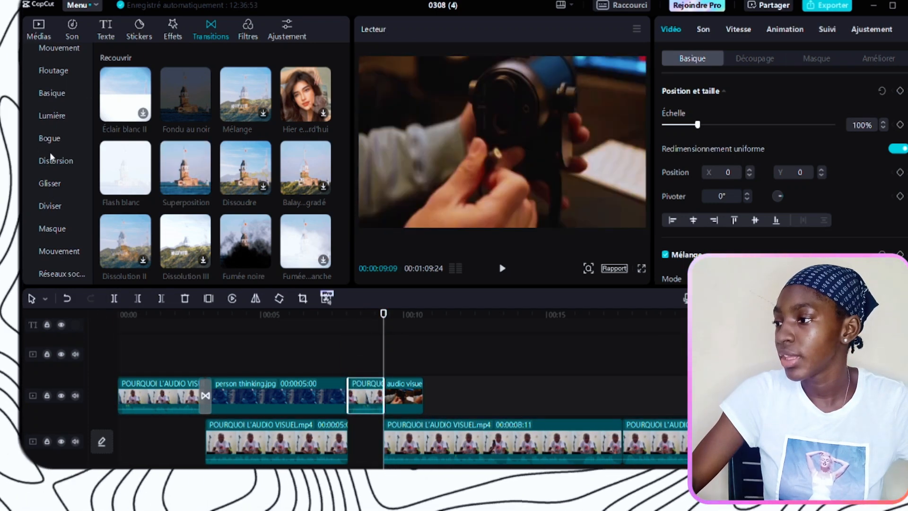
- Apply the Droite transition from the Mouvement category between person thinking.jpg and the short video piece following it
{"action": "left_click", "coordinate": [50, 95]}
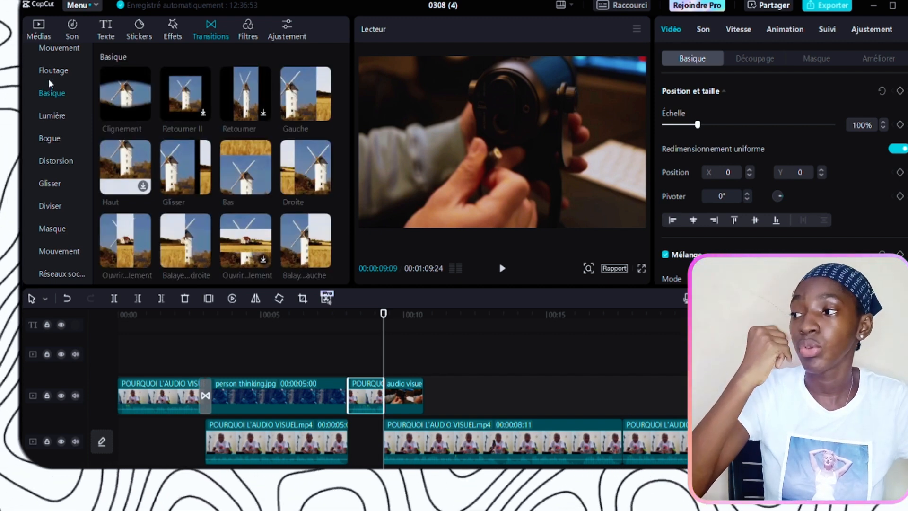
{"action": "left_click", "coordinate": [61, 52]}
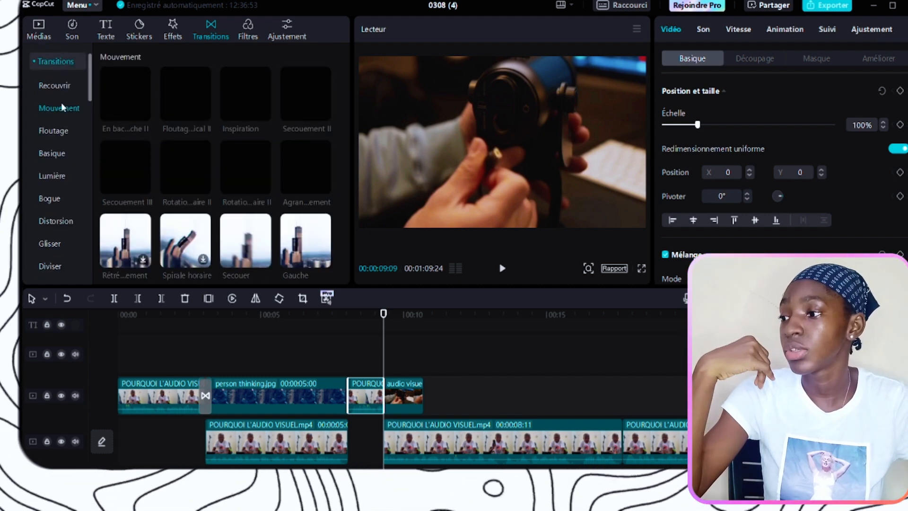
{"action": "scroll", "coordinate": [114, 203], "scroll_direction": "down", "scroll_amount": 3}
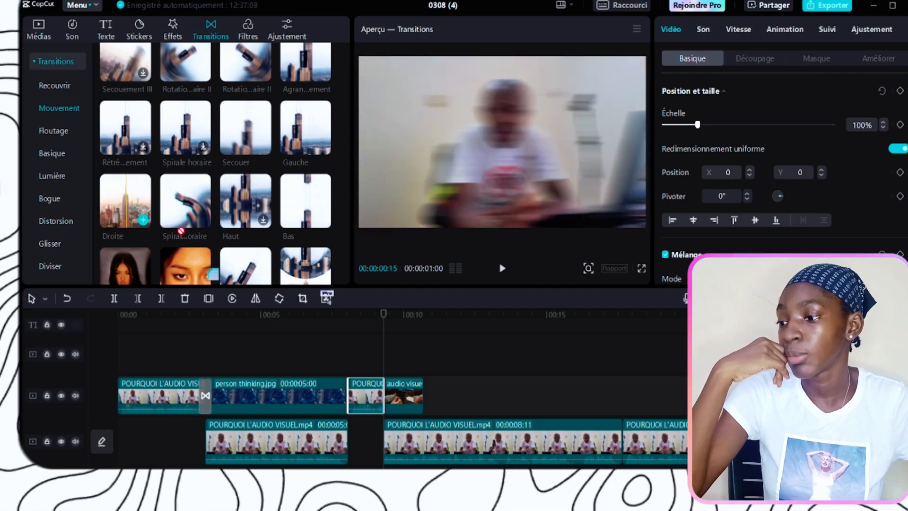
{"action": "mouse_move", "coordinate": [115, 202]}
{"action": "left_mouse_down"}
{"action": "mouse_move", "coordinate": [310, 338]}
{"action": "mouse_move", "coordinate": [334, 395]}
{"action": "left_mouse_up"}
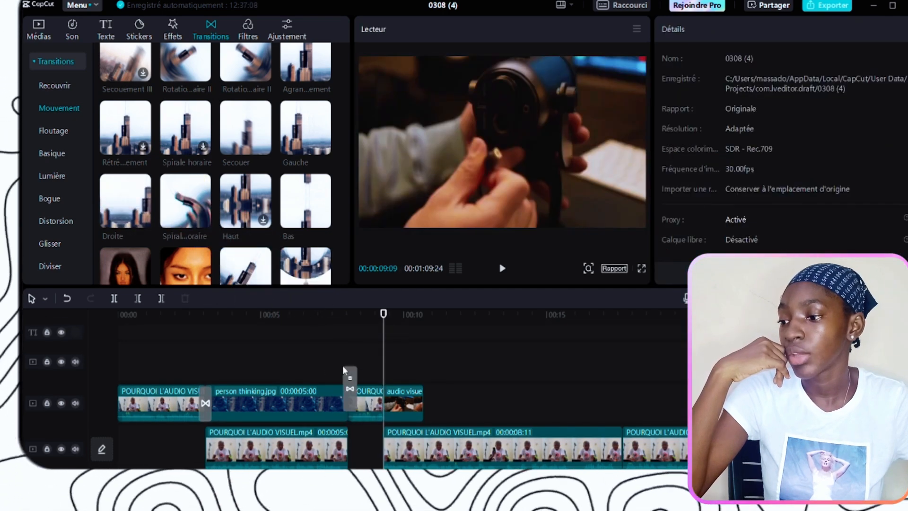
- Play back the Droite transition after person thinking.jpg through the short video piece into the audio visuel clip
{"action": "left_click", "coordinate": [305, 344]}
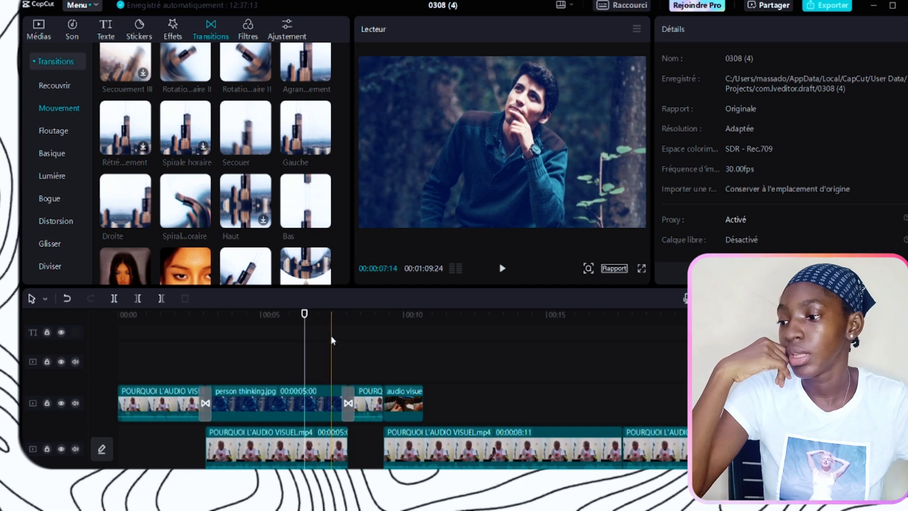
{"action": "left_click", "coordinate": [331, 336]}
{"action": "key", "text": "space"}
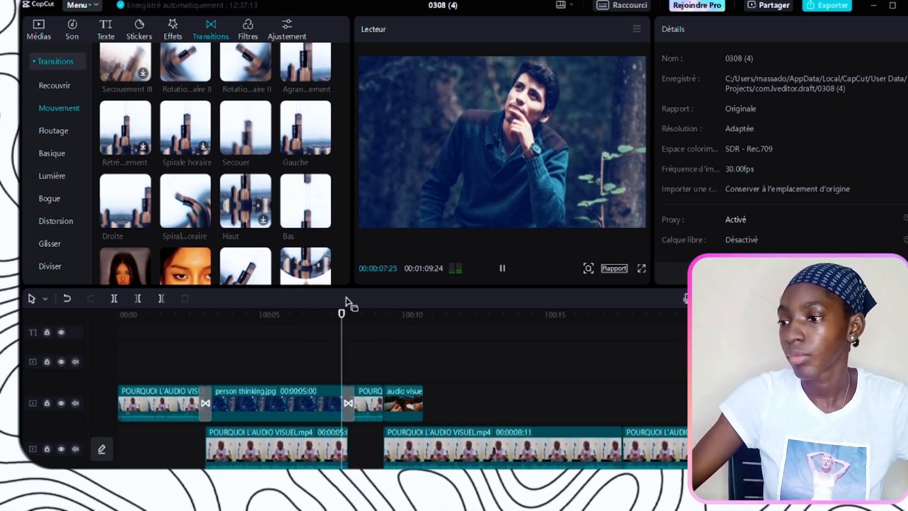
{"action": "key", "text": "space"}
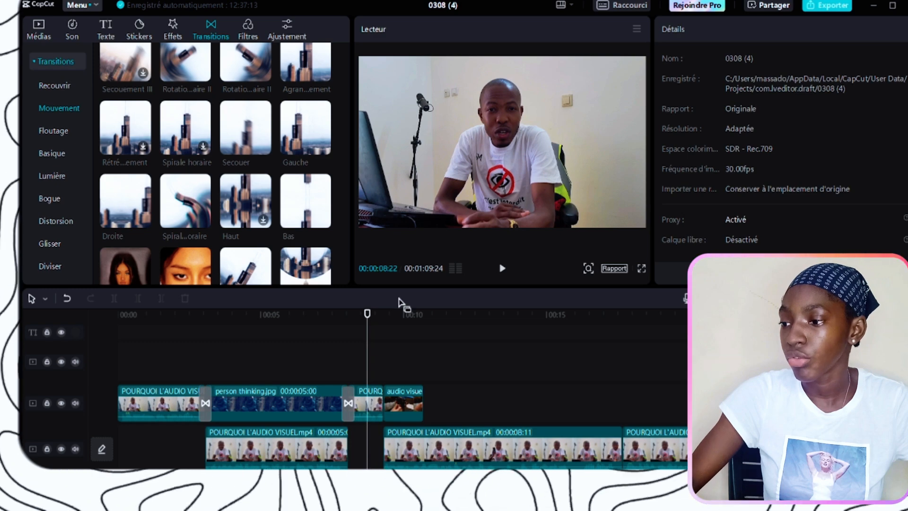
{"action": "key", "text": "space"}
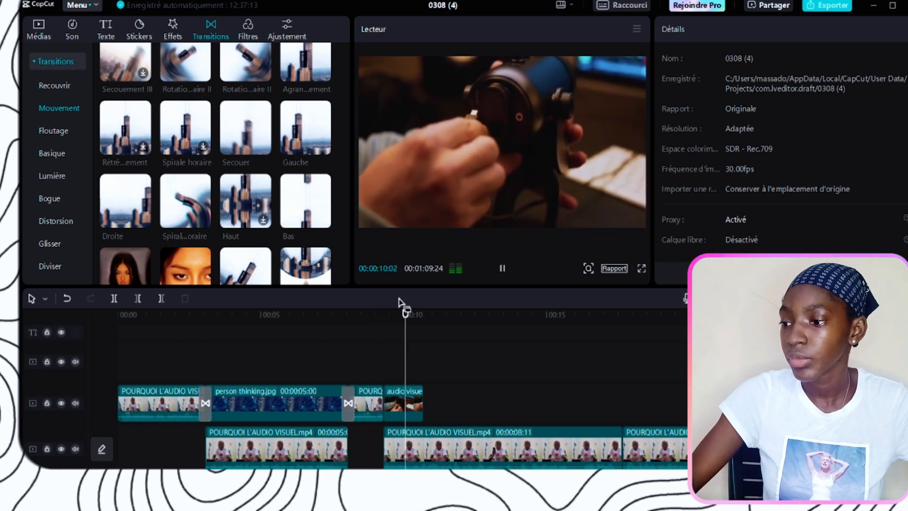
{"action": "key", "text": "space"}
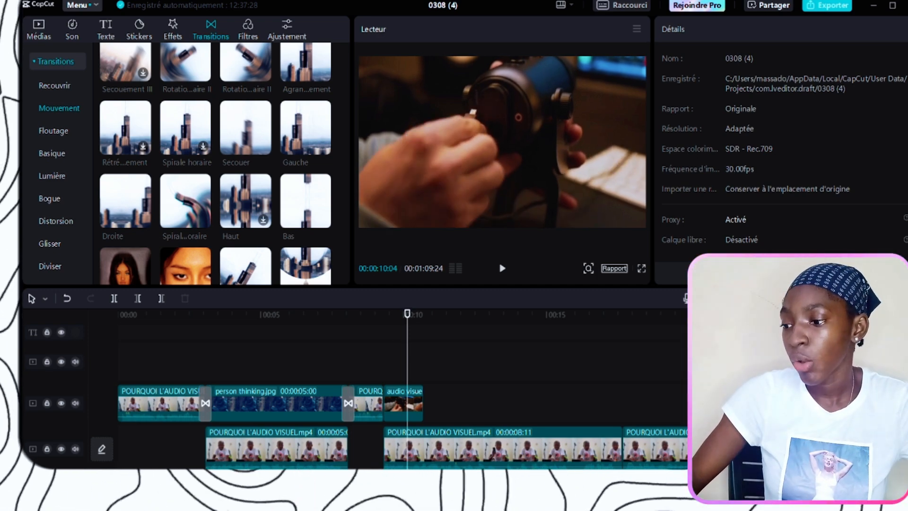
- Move the main video piece following company.jpeg up beside it on the overlay track and apply the Inspiration transition between them
{"action": "left_click", "coordinate": [348, 314]}
{"action": "scroll", "coordinate": [354, 378], "scroll_direction": "down", "scroll_amount": 1}
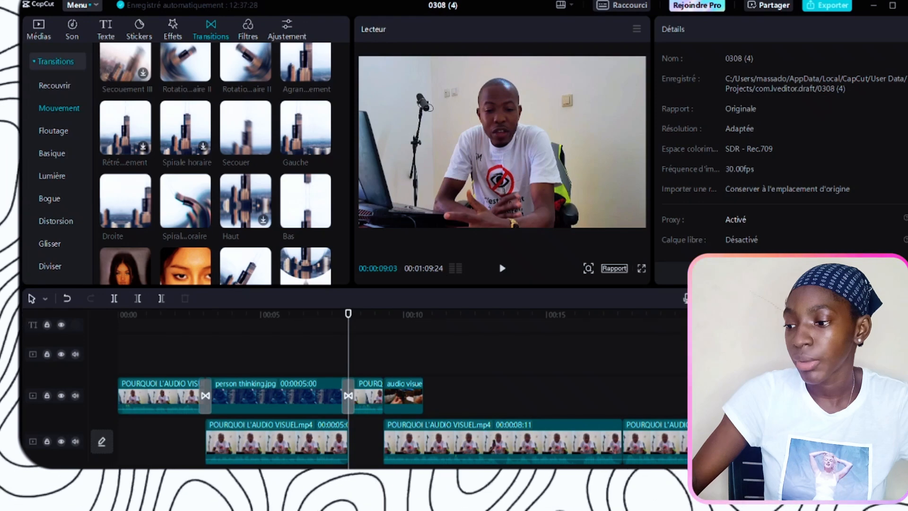
{"action": "scroll", "coordinate": [586, 349], "scroll_direction": "right", "scroll_amount": 5}
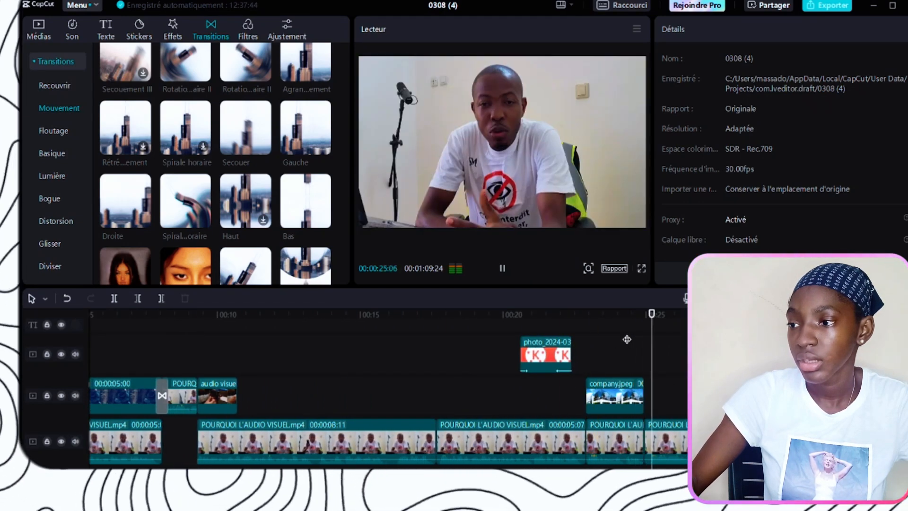
{"action": "key", "text": "space"}
{"action": "scroll", "coordinate": [171, 151], "scroll_direction": "up", "scroll_amount": 6}
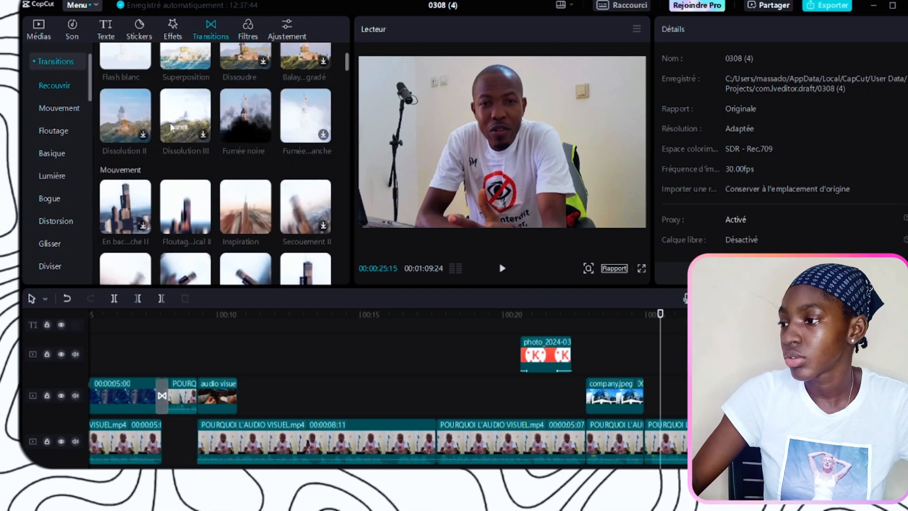
{"action": "scroll", "coordinate": [189, 166], "scroll_direction": "down", "scroll_amount": 1}
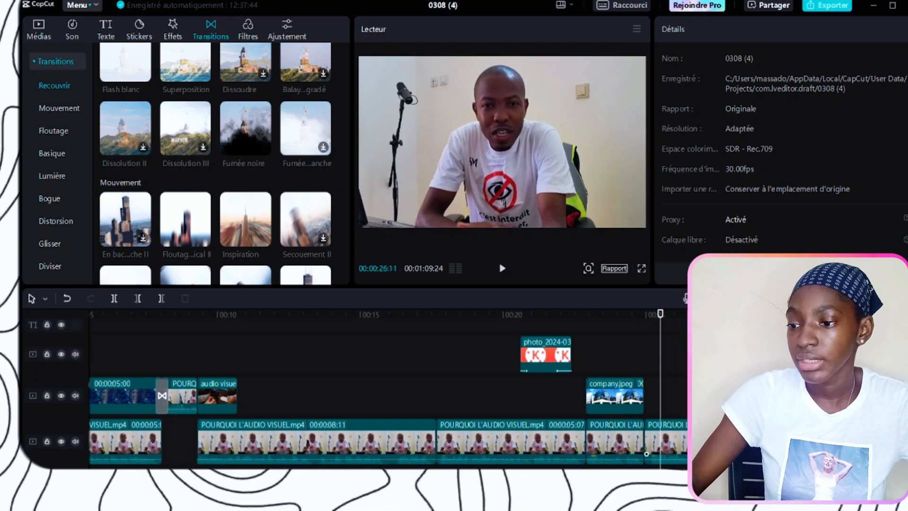
{"action": "left_click_drag", "start_coordinate": [646, 445], "coordinate": [664, 395]}
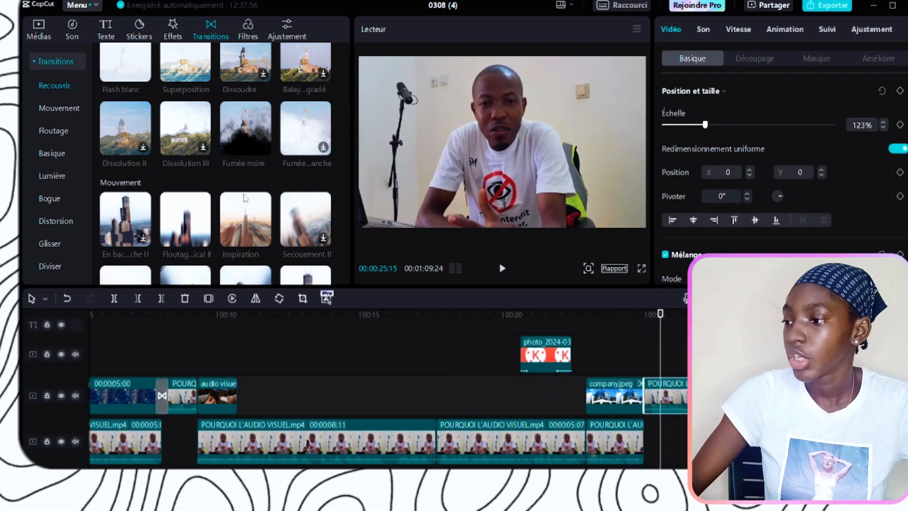
{"action": "left_click_drag", "start_coordinate": [245, 226], "coordinate": [639, 384]}
- Play back the Inspiration transition from company.jpeg to the following video piece twice
{"action": "left_click", "coordinate": [623, 314]}
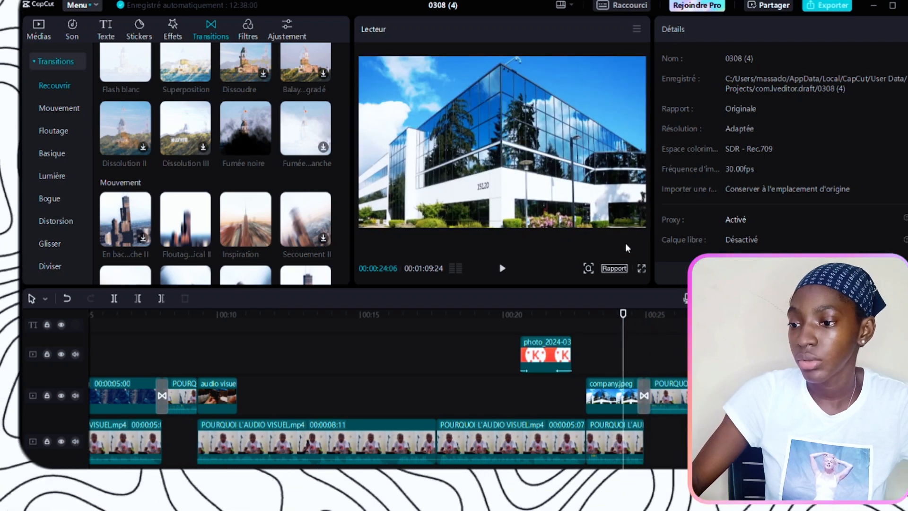
{"action": "key", "text": "space"}
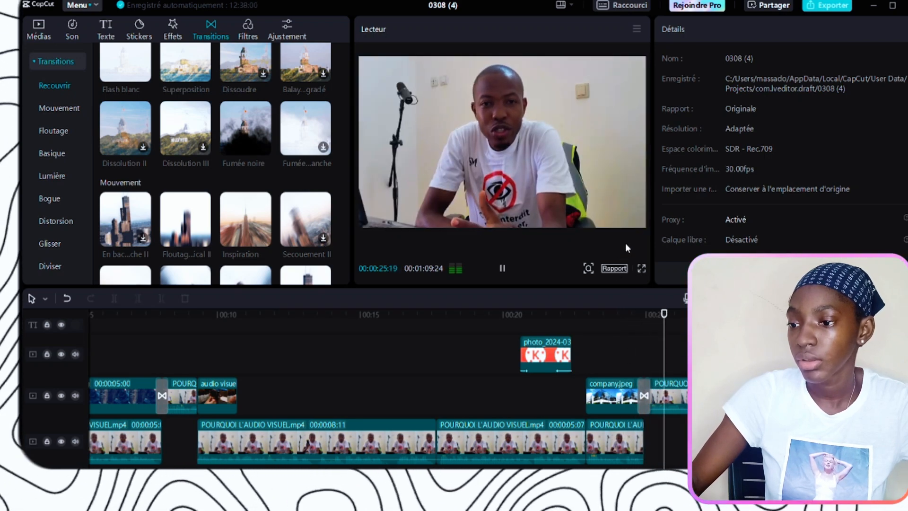
{"action": "left_click", "coordinate": [628, 355]}
{"action": "key", "text": "space"}
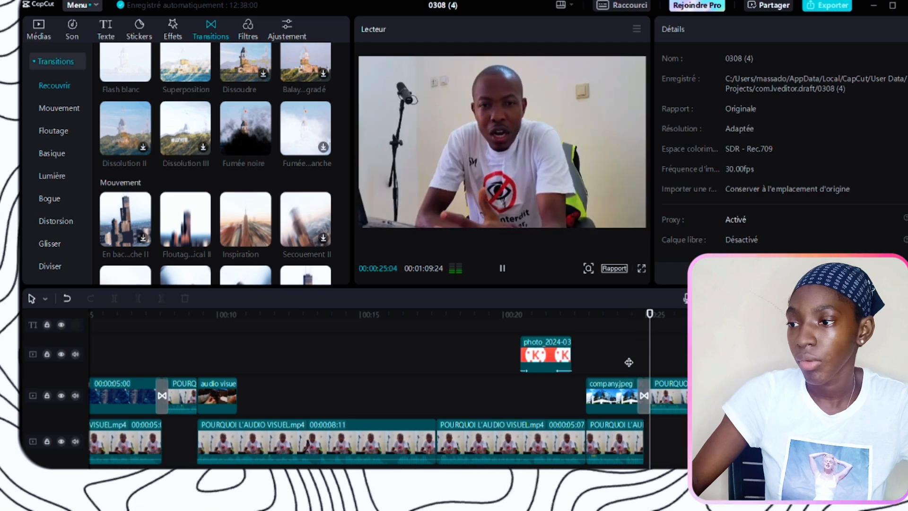
{"action": "left_click", "coordinate": [656, 358]}
- Return to the start of the timeline and open the imported media folder musiques > bruitages > Pack effets audio St > Whooshes
{"action": "left_click_drag", "start_coordinate": [192, 378], "coordinate": [20, 374]}
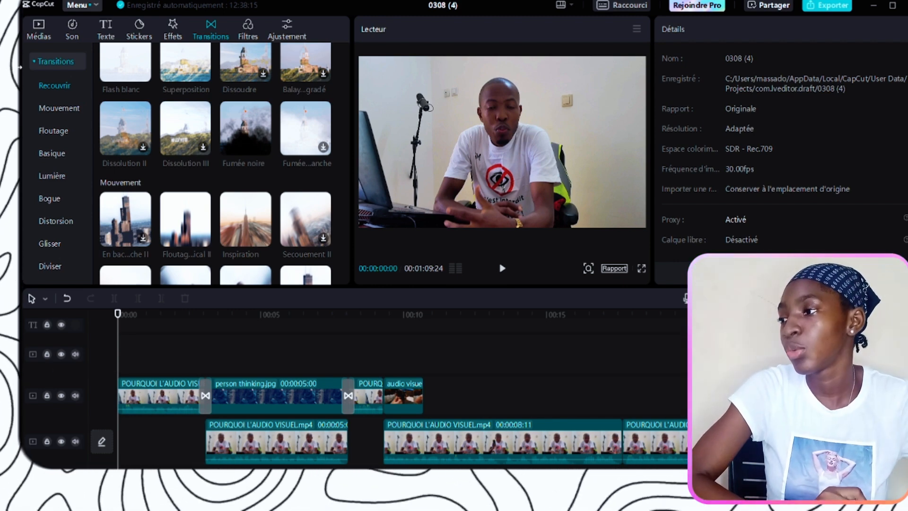
{"action": "left_click", "coordinate": [40, 31]}
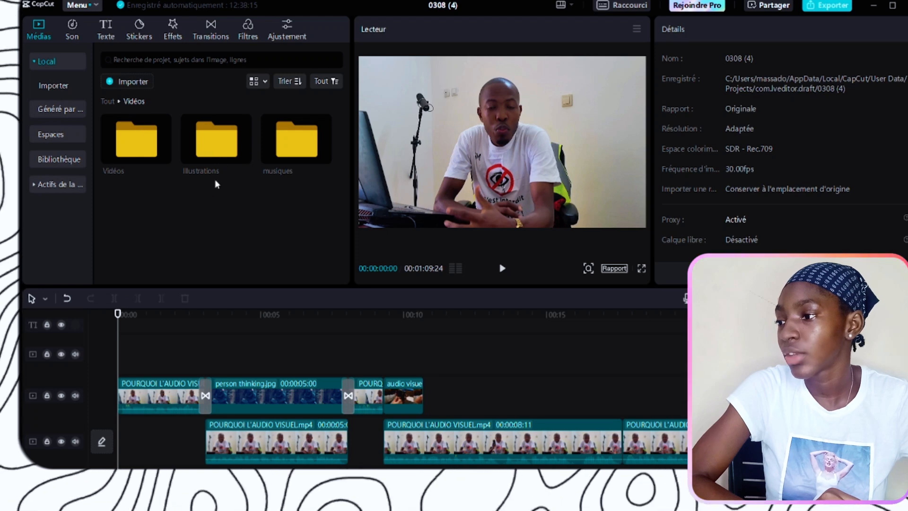
{"action": "double_click", "coordinate": [276, 153]}
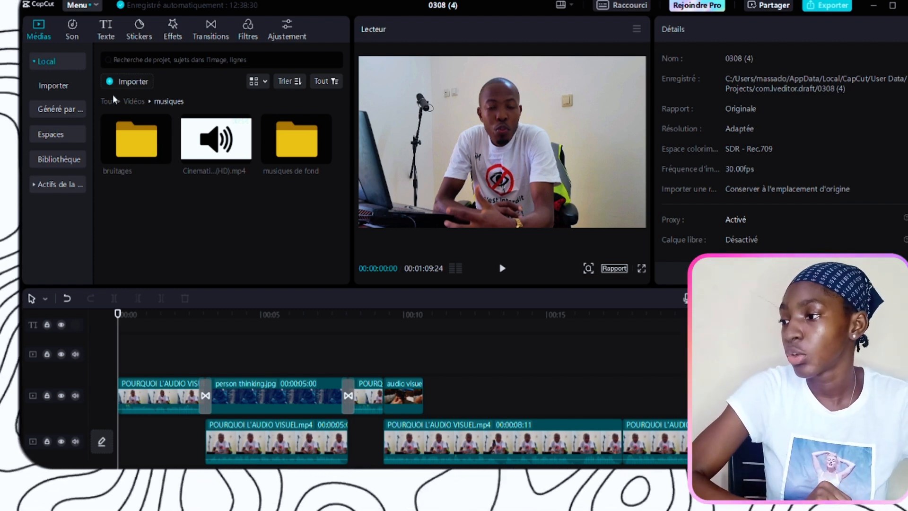
{"action": "double_click", "coordinate": [124, 152]}
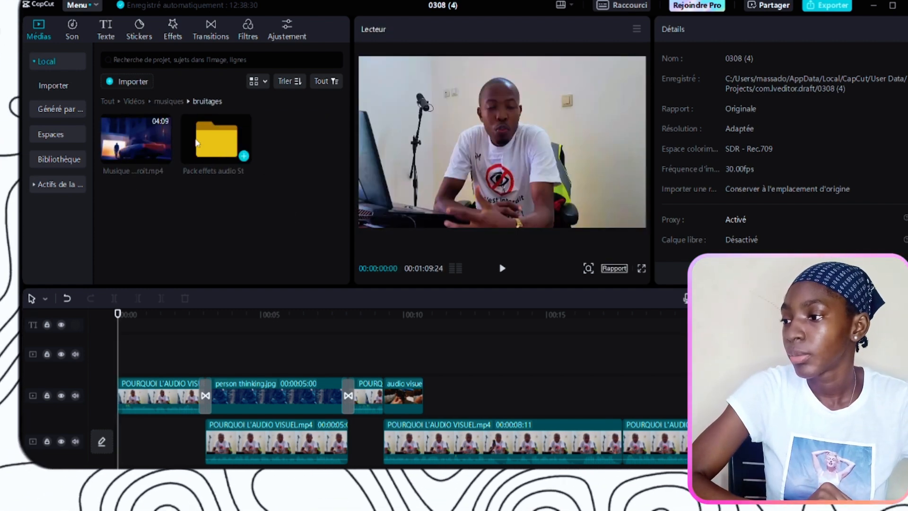
{"action": "double_click", "coordinate": [196, 143]}
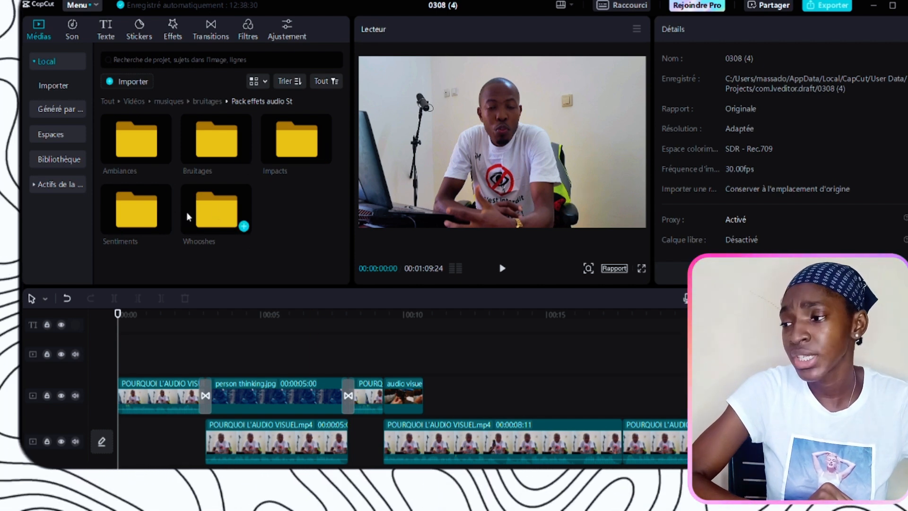
{"action": "double_click", "coordinate": [204, 223]}
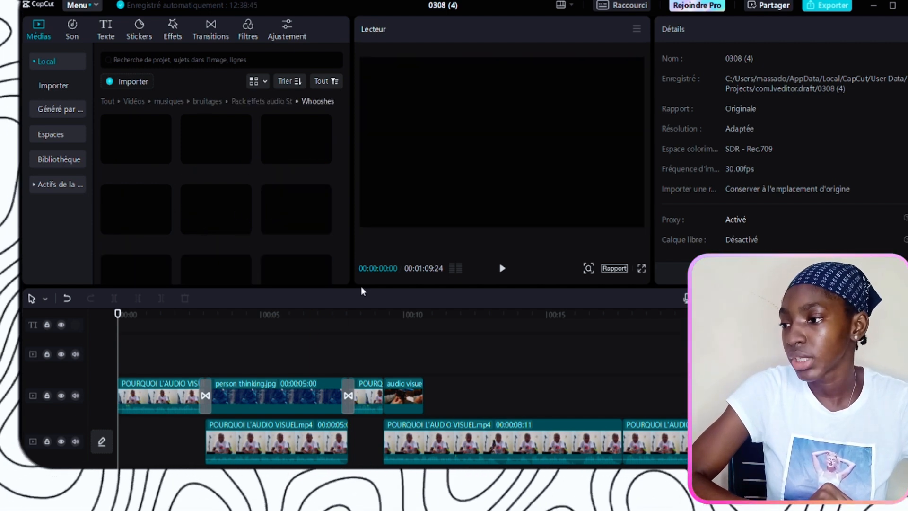
- Play the video just before the Flash blanc transition and audition the whoosh 4.wav and whoosh 2.wav sounds for it
{"action": "left_click", "coordinate": [188, 351]}
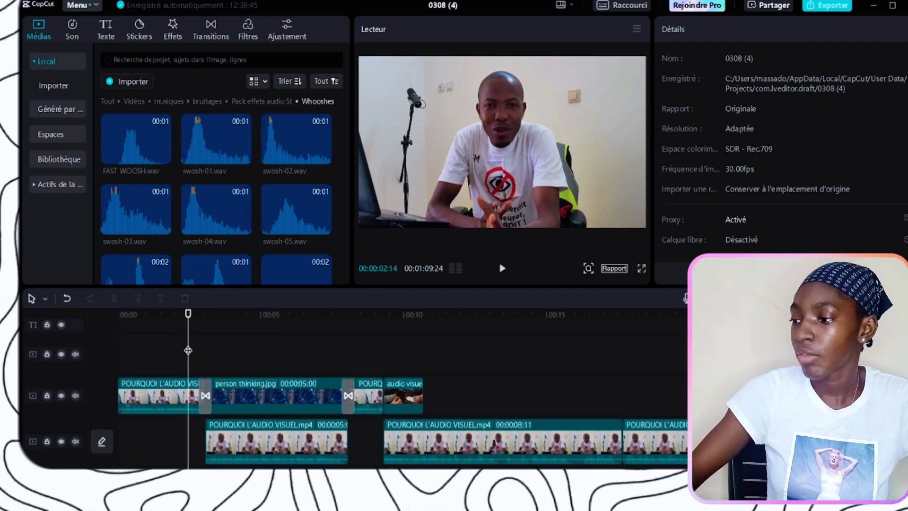
{"action": "key", "text": "space"}
{"action": "key", "text": "space"}
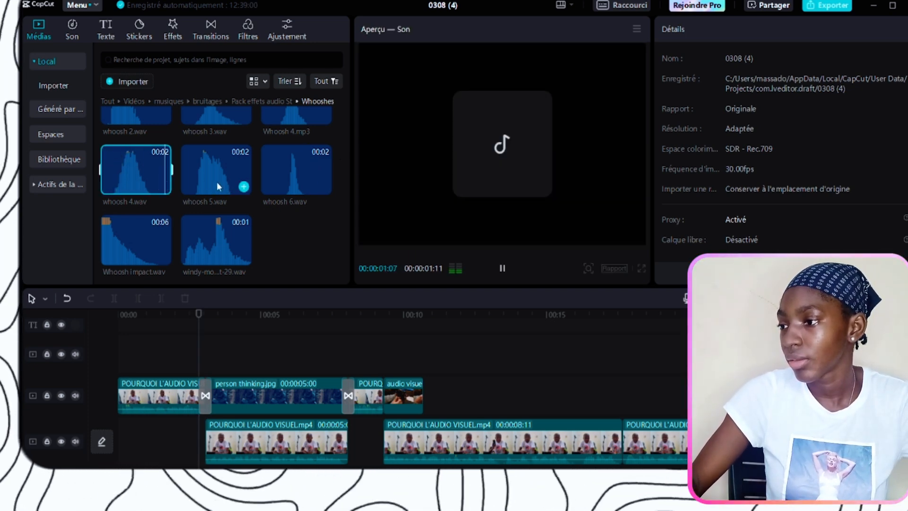
{"action": "scroll", "coordinate": [197, 172], "scroll_direction": "up", "scroll_amount": 2}
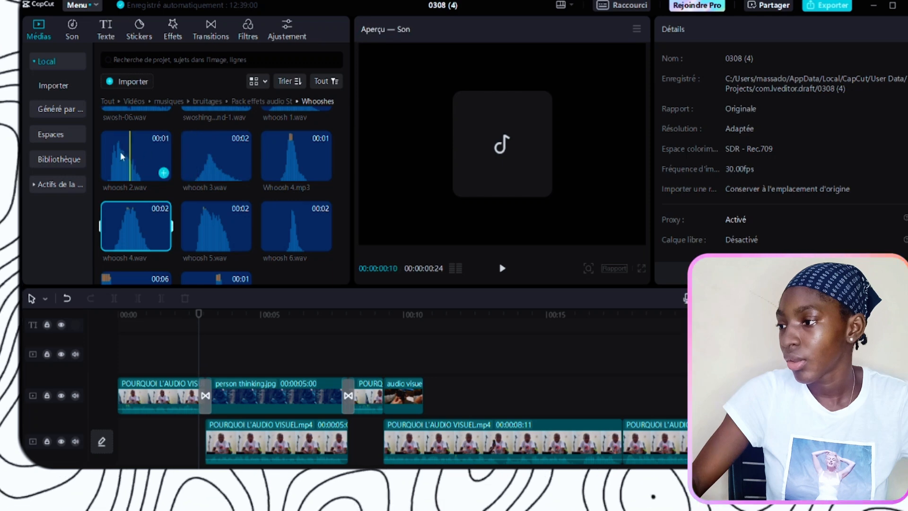
{"action": "left_click", "coordinate": [107, 151]}
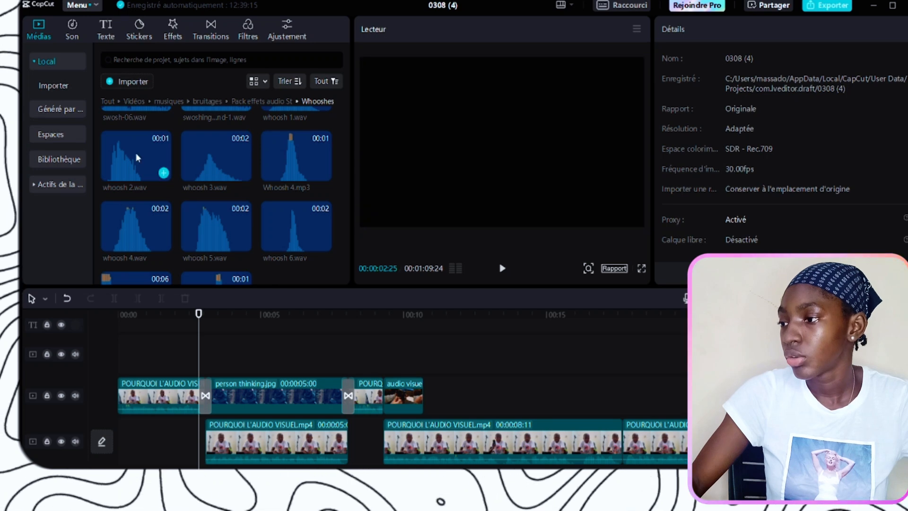
- Place whoosh 2.wav on an audio track under the Flash blanc transition before person thinking.jpg and play it back
{"action": "left_click_drag", "start_coordinate": [133, 157], "coordinate": [208, 468]}
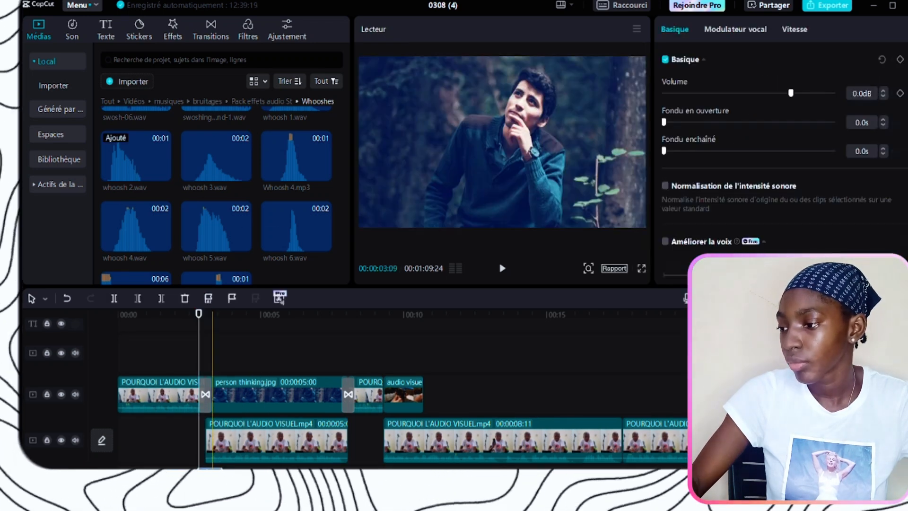
{"action": "left_click_drag", "start_coordinate": [206, 467], "coordinate": [208, 462]}
{"action": "left_click", "coordinate": [183, 440]}
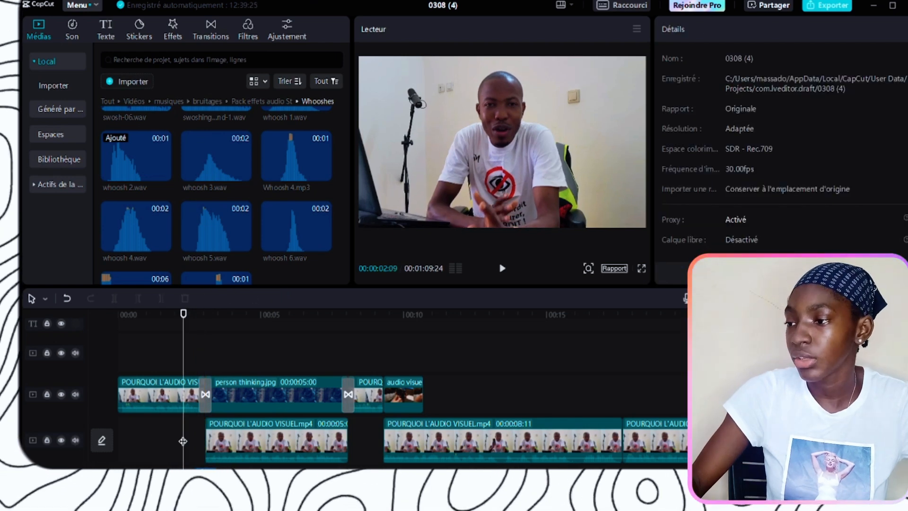
{"action": "key", "text": "space"}
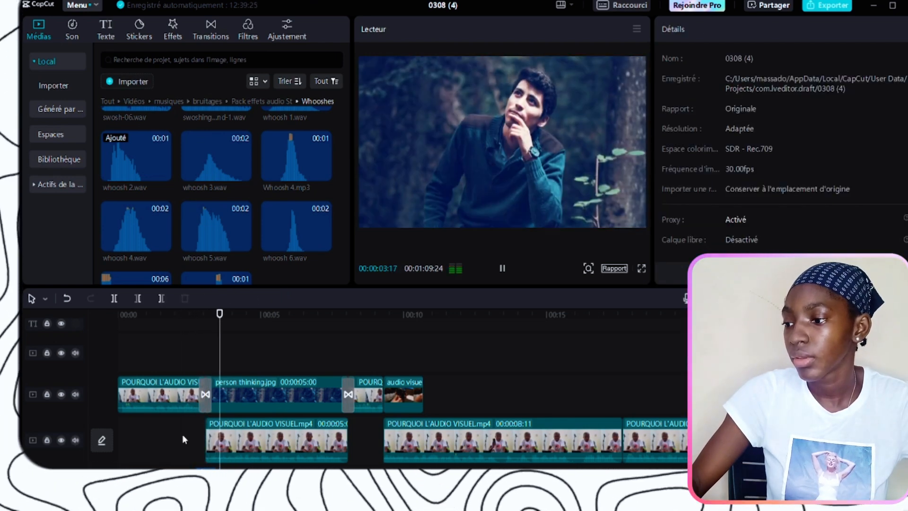
{"action": "key", "text": "space"}
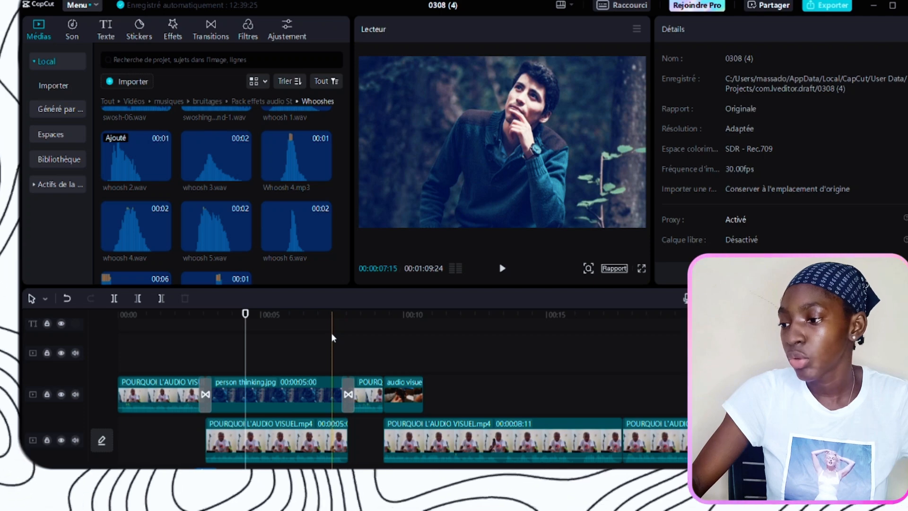
- Replay the Droite transition after person thinking.jpg and audition Whoosh 4.mp3 as its sound effect
{"action": "left_click", "coordinate": [331, 333]}
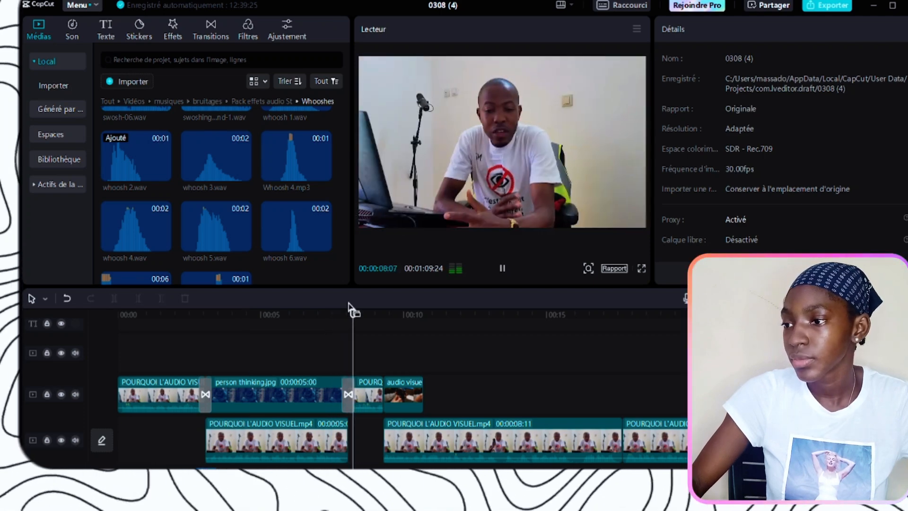
{"action": "key", "text": "space"}
{"action": "left_click", "coordinate": [333, 343]}
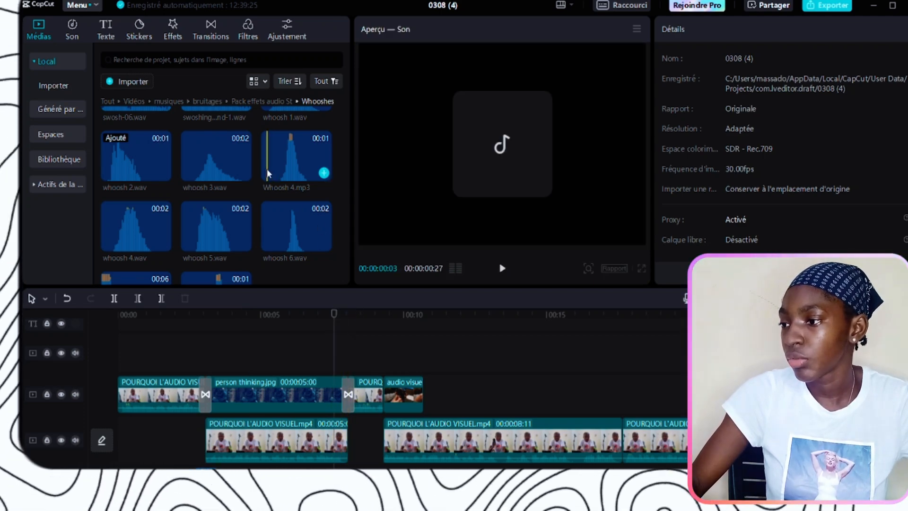
{"action": "left_click", "coordinate": [279, 168]}
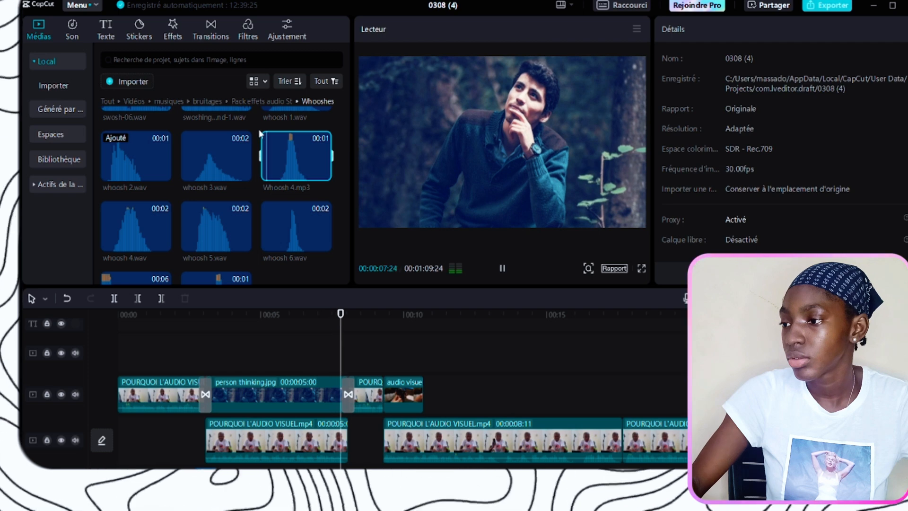
{"action": "mouse_move", "coordinate": [242, 168]}
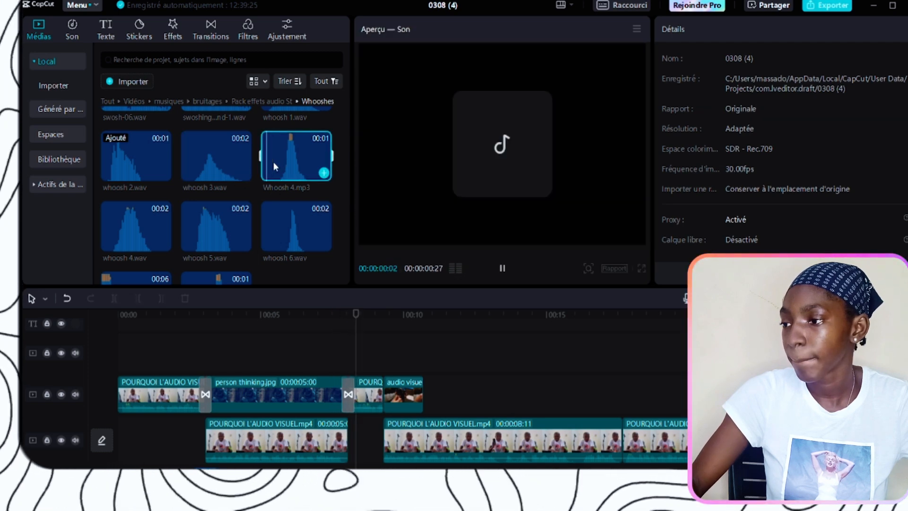
- Place Whoosh 4.mp3 on the audio track under the Droite transition and play that passage back
{"action": "left_click_drag", "start_coordinate": [273, 161], "coordinate": [316, 159]}
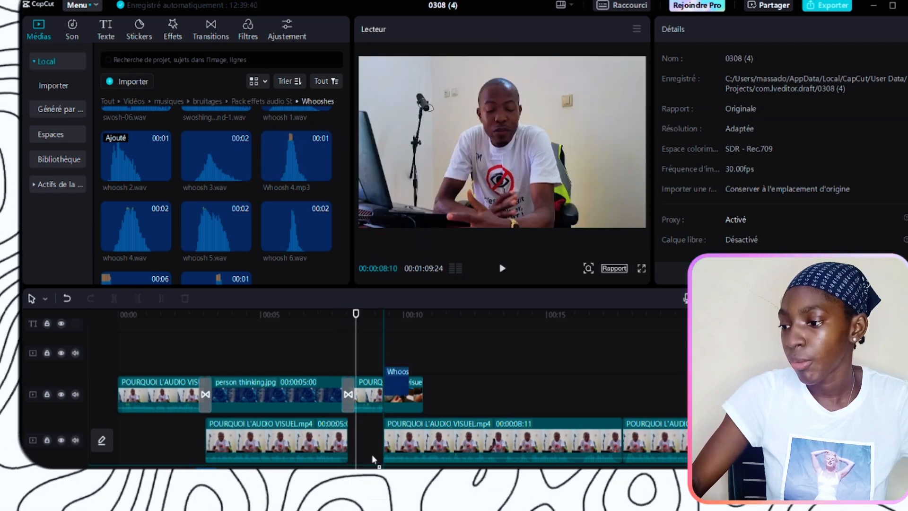
{"action": "left_click_drag", "start_coordinate": [356, 464], "coordinate": [352, 466]}
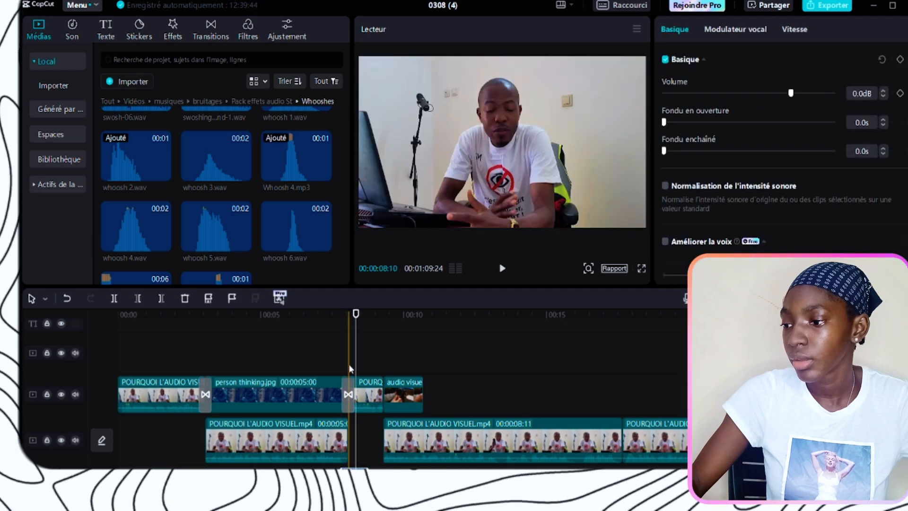
{"action": "left_click", "coordinate": [335, 339]}
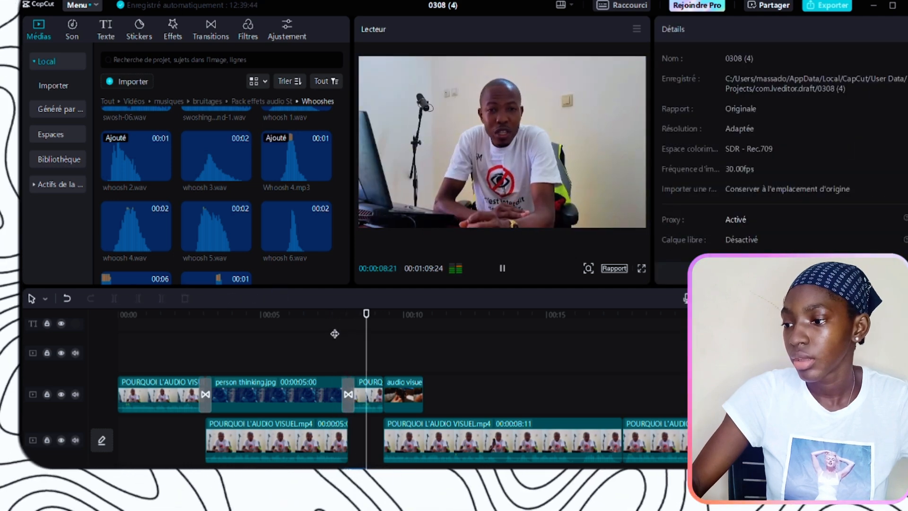
{"action": "key", "text": "space"}
{"action": "scroll", "coordinate": [552, 385], "scroll_direction": "right", "scroll_amount": 5}
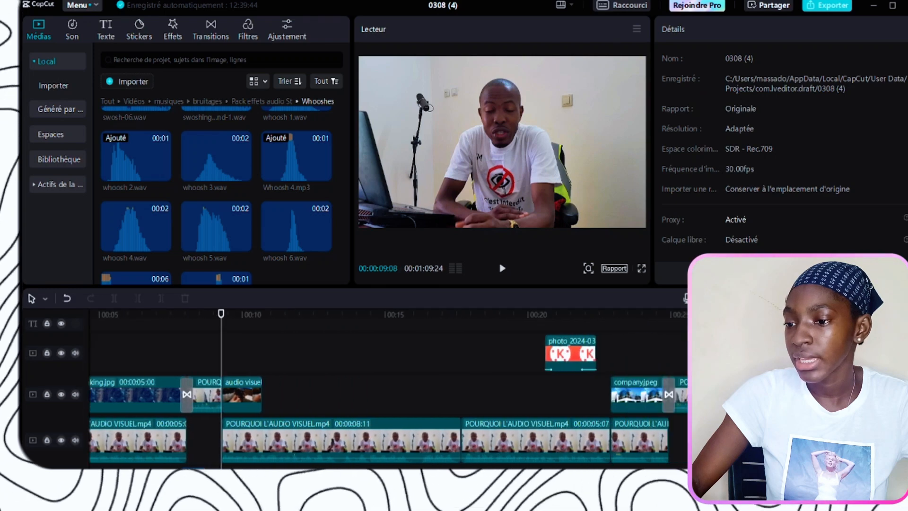
- Play the transition after company.jpeg and audition whoosh 3.wav, whoosh 5.wav and whoosh 6.wav as its sound effect
{"action": "left_click", "coordinate": [541, 314]}
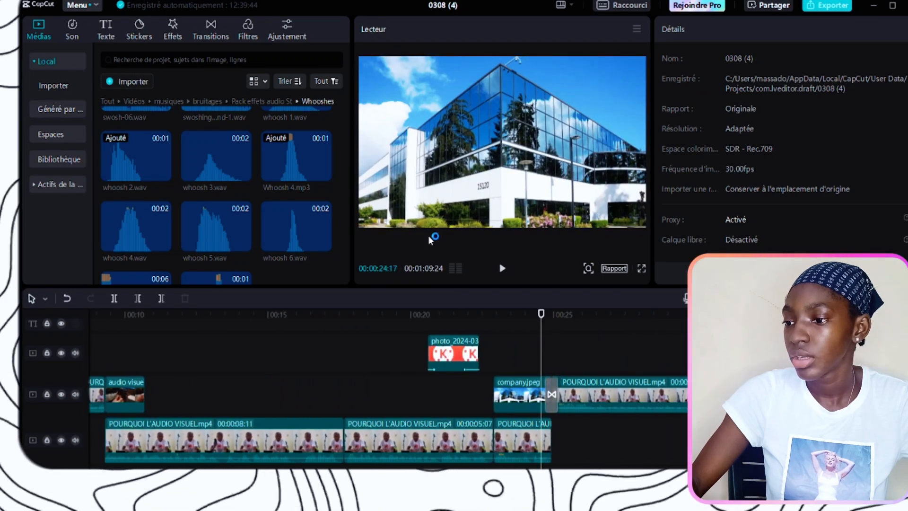
{"action": "key", "text": "space"}
{"action": "key", "text": "space"}
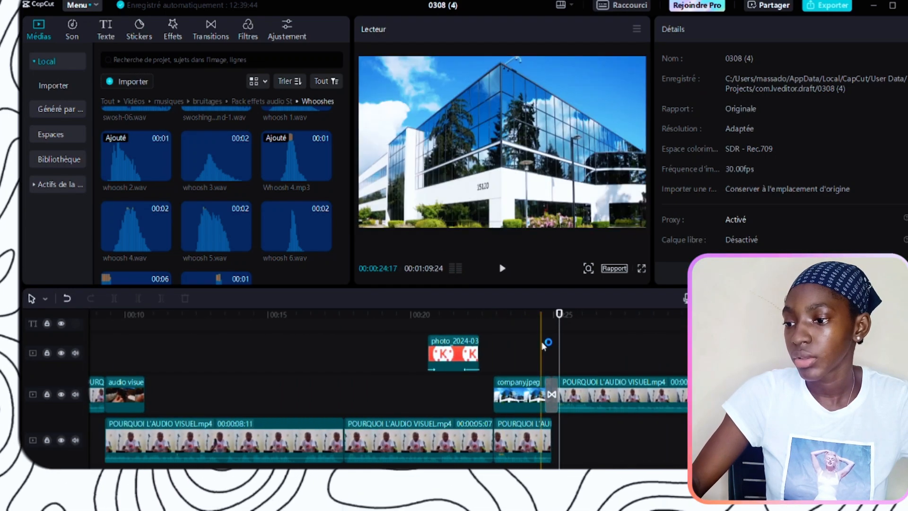
{"action": "left_click", "coordinate": [191, 146]}
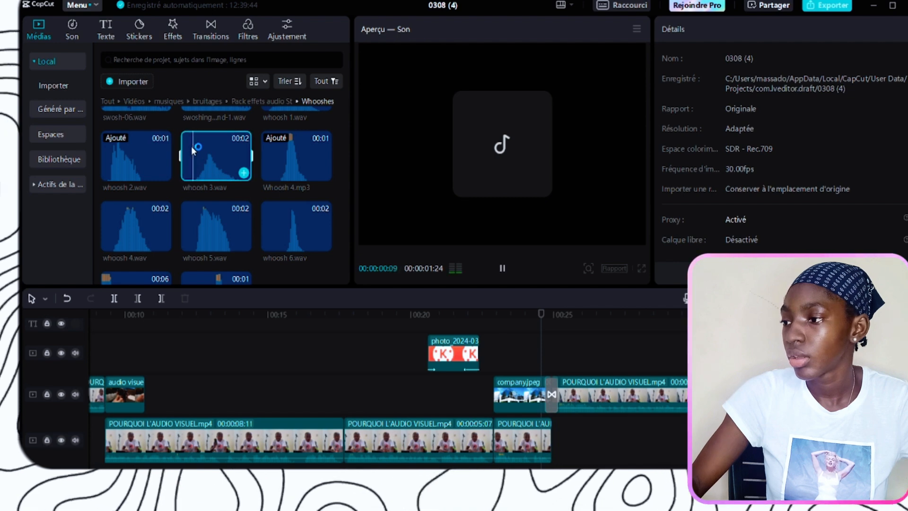
{"action": "left_click", "coordinate": [276, 233]}
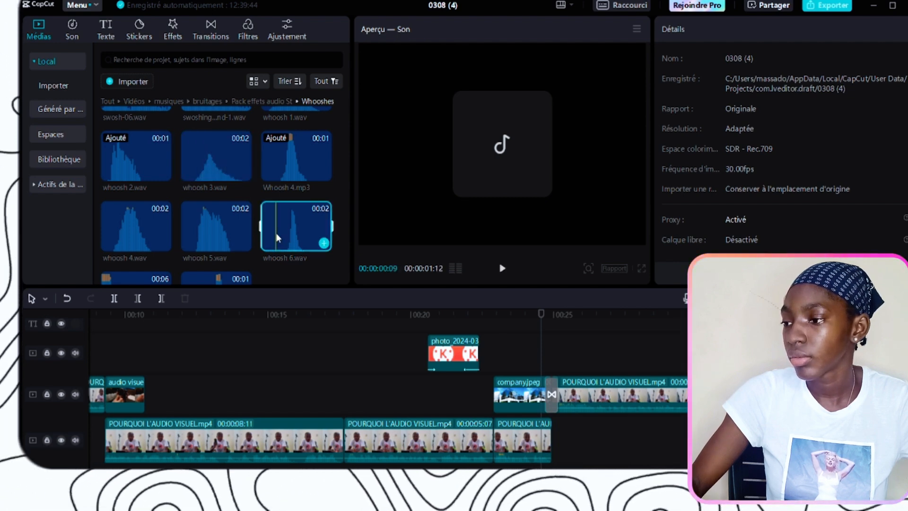
{"action": "key", "text": "space"}
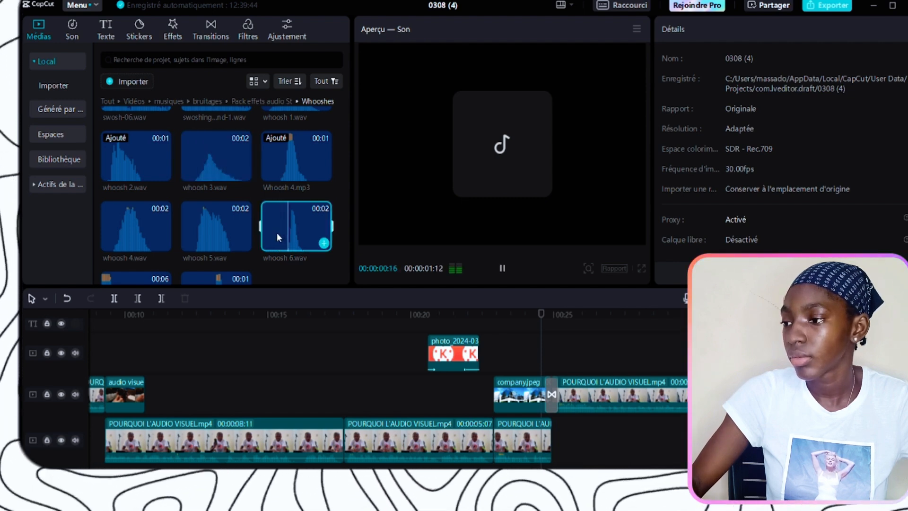
{"action": "left_click", "coordinate": [191, 217]}
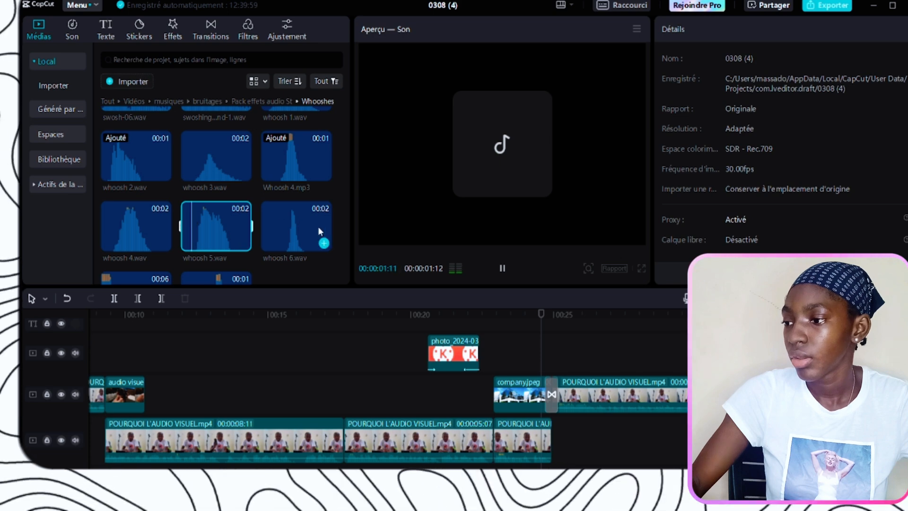
{"action": "left_click", "coordinate": [283, 231]}
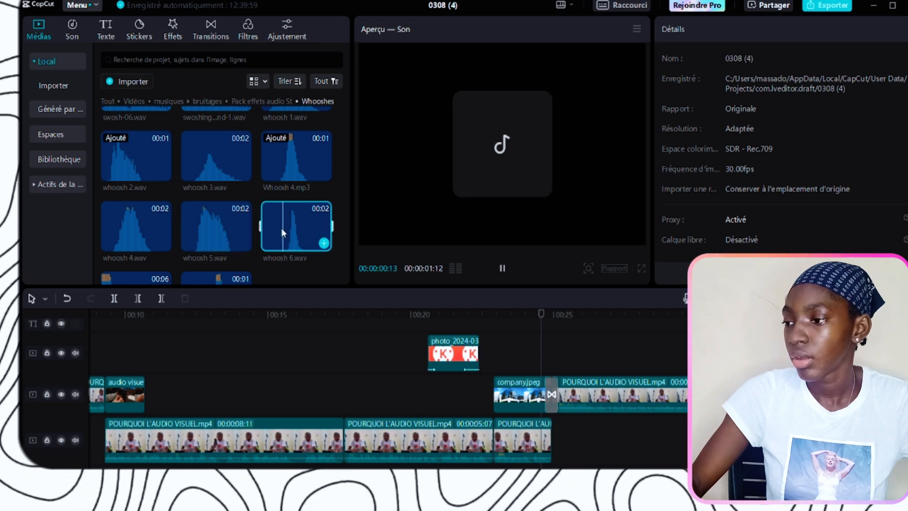
- Place whoosh 6.wav on an audio track under the transition after company.jpeg and play that passage back
{"action": "left_click_drag", "start_coordinate": [296, 229], "coordinate": [542, 388]}
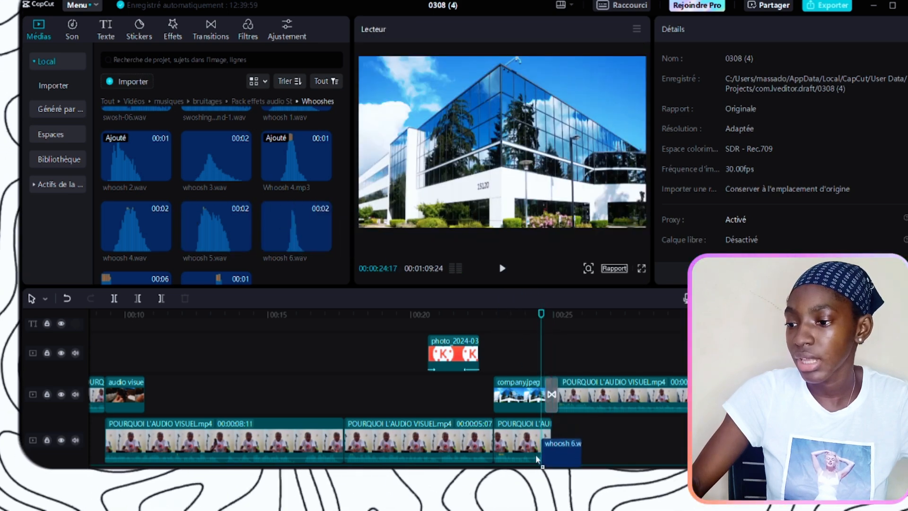
{"action": "left_click_drag", "start_coordinate": [543, 465], "coordinate": [542, 466]}
{"action": "scroll", "coordinate": [536, 378], "scroll_direction": "down", "scroll_amount": 3}
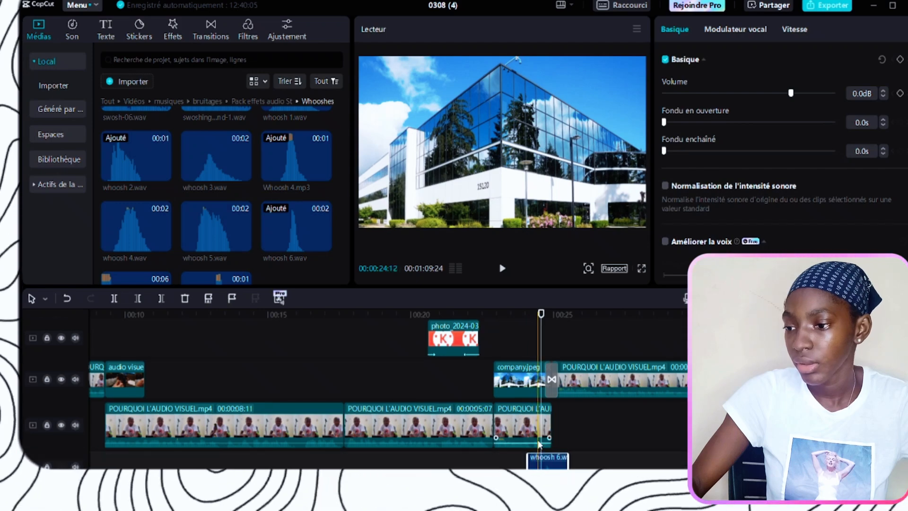
{"action": "key", "text": "space"}
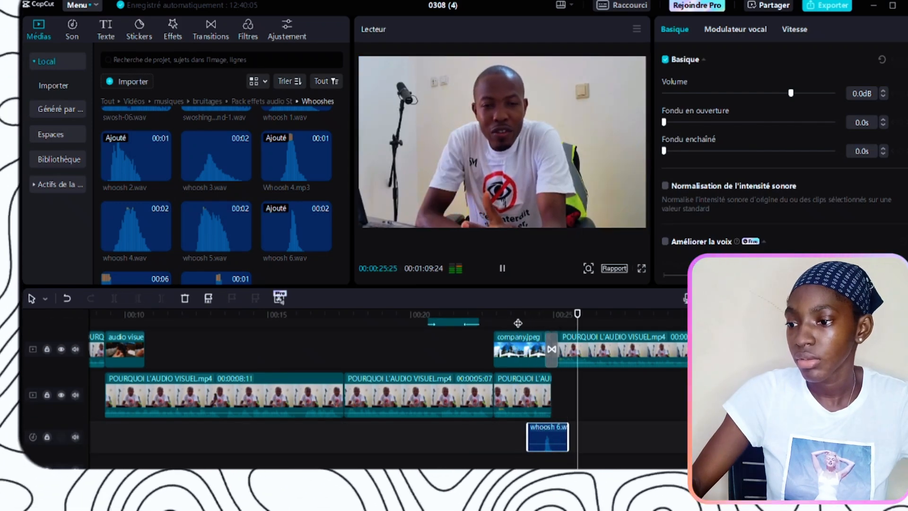
{"action": "key", "text": "space"}
- Go back up to the musiques folder and add the Cinematic Suspense Riser video to a track above person thinking.jpg
{"action": "scroll", "coordinate": [598, 385], "scroll_direction": "left", "scroll_amount": 10}
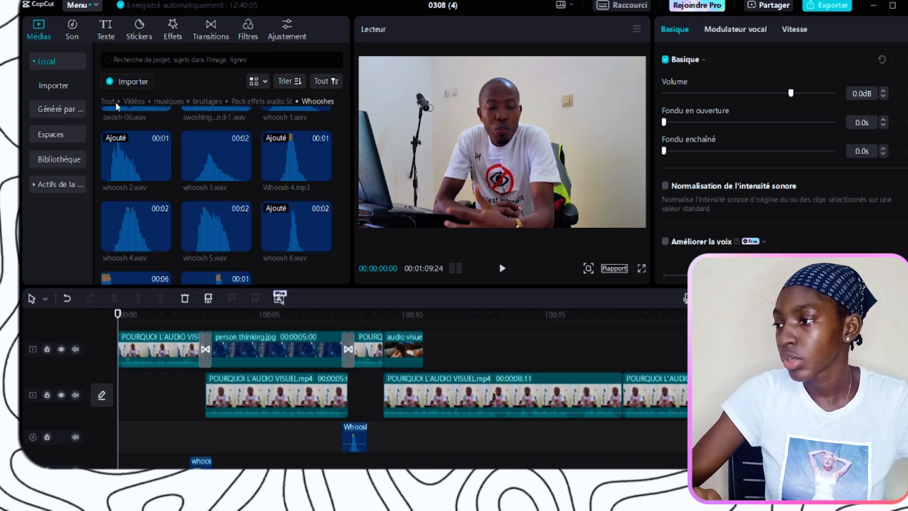
{"action": "left_click", "coordinate": [254, 102]}
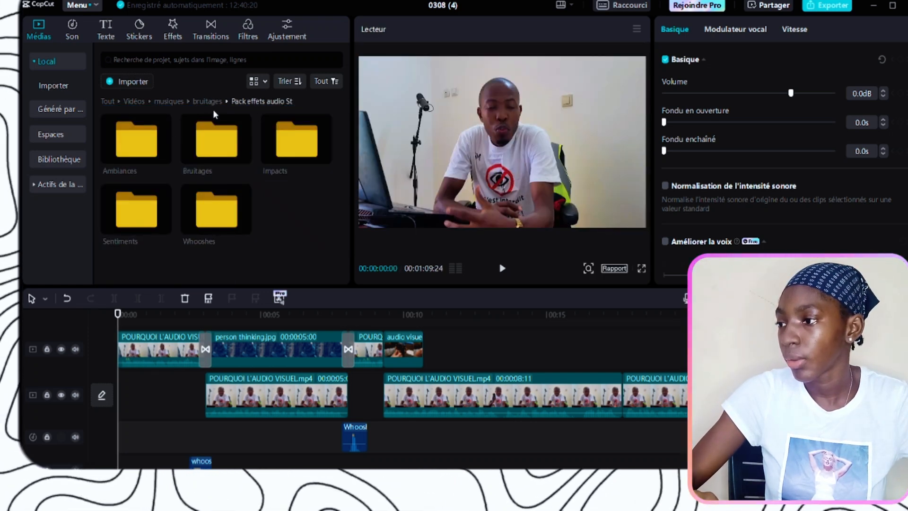
{"action": "left_click", "coordinate": [204, 100]}
{"action": "left_click", "coordinate": [174, 102]}
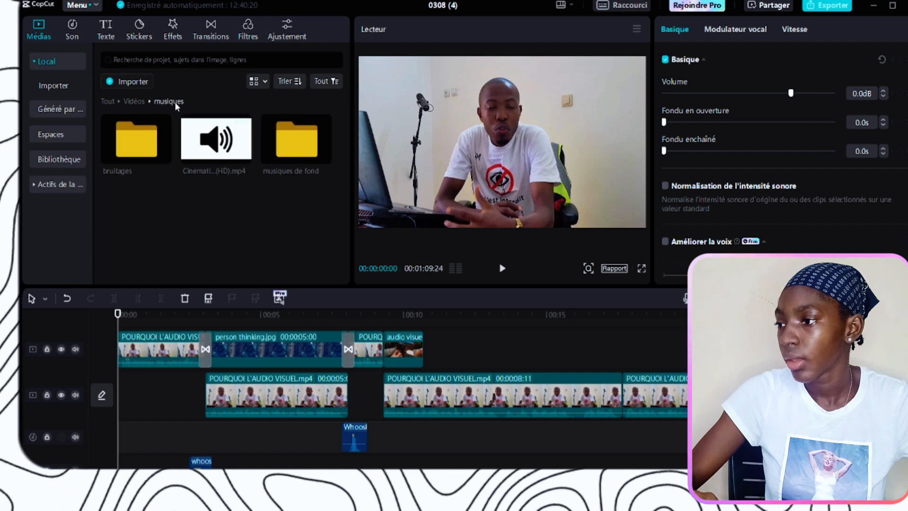
{"action": "left_click", "coordinate": [200, 143]}
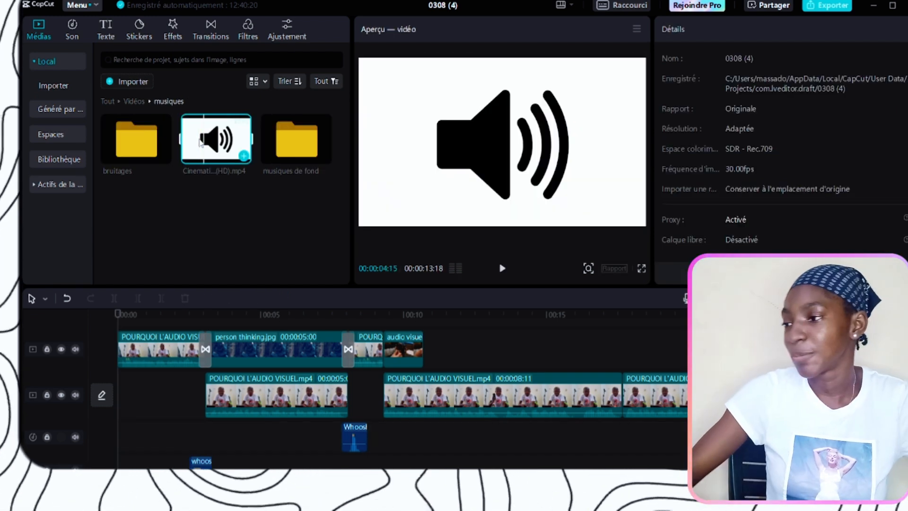
{"action": "left_click_drag", "start_coordinate": [201, 143], "coordinate": [185, 336]}
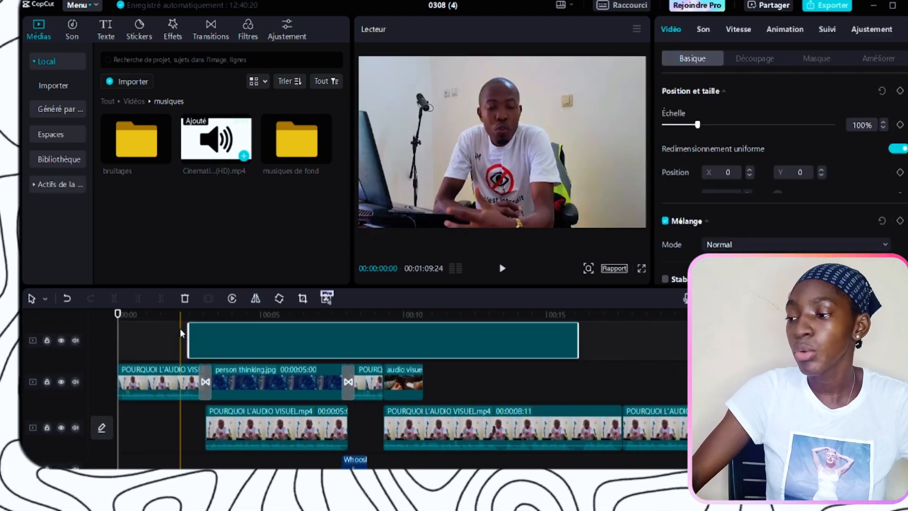
- Extract the audio from the Cinematic Suspense Riser clip and delete its video from the timeline
{"action": "right_click", "coordinate": [224, 342]}
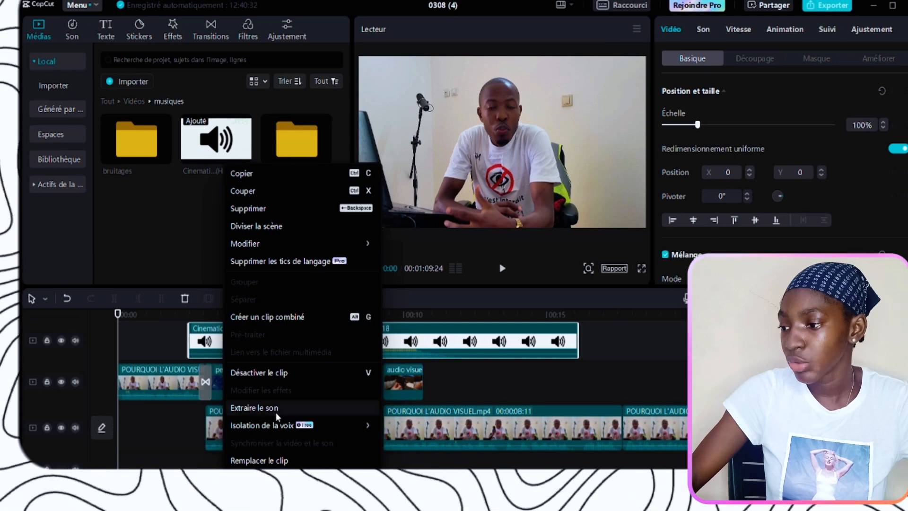
{"action": "left_click", "coordinate": [260, 412]}
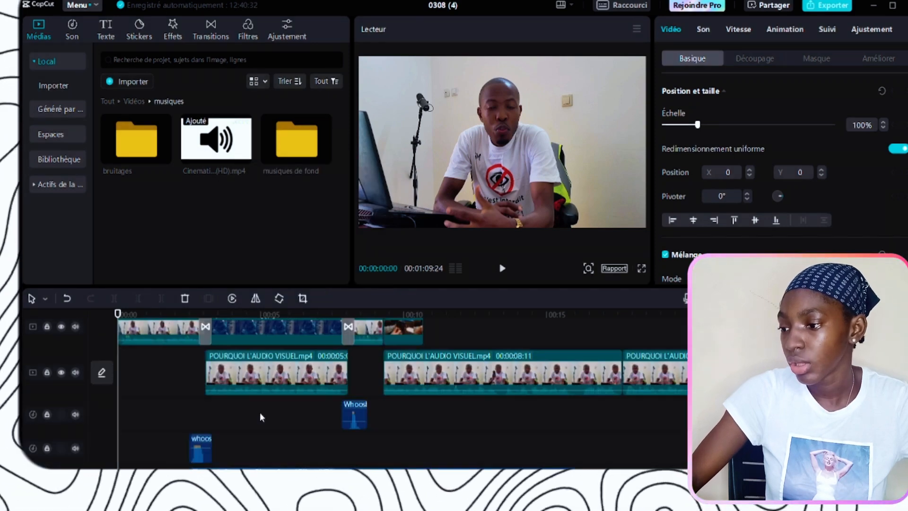
{"action": "scroll", "coordinate": [293, 401], "scroll_direction": "up", "scroll_amount": 2}
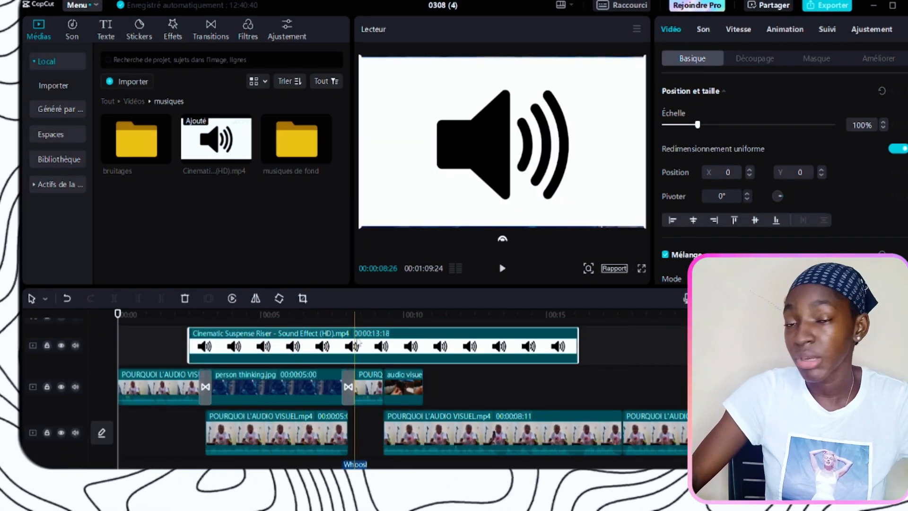
{"action": "left_click", "coordinate": [184, 299]}
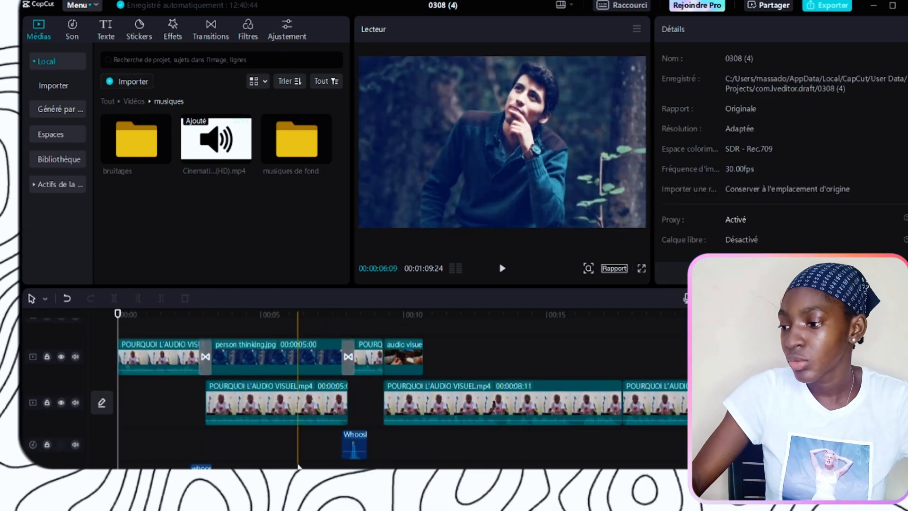
- Play the intro up to person thinking.jpg and move the extracted Cinematic Suspense Riser audio to the start of the timeline
{"action": "scroll", "coordinate": [414, 426], "scroll_direction": "down", "scroll_amount": 2}
{"action": "left_click", "coordinate": [414, 461]}
{"action": "scroll", "coordinate": [171, 366], "scroll_direction": "up", "scroll_amount": 2}
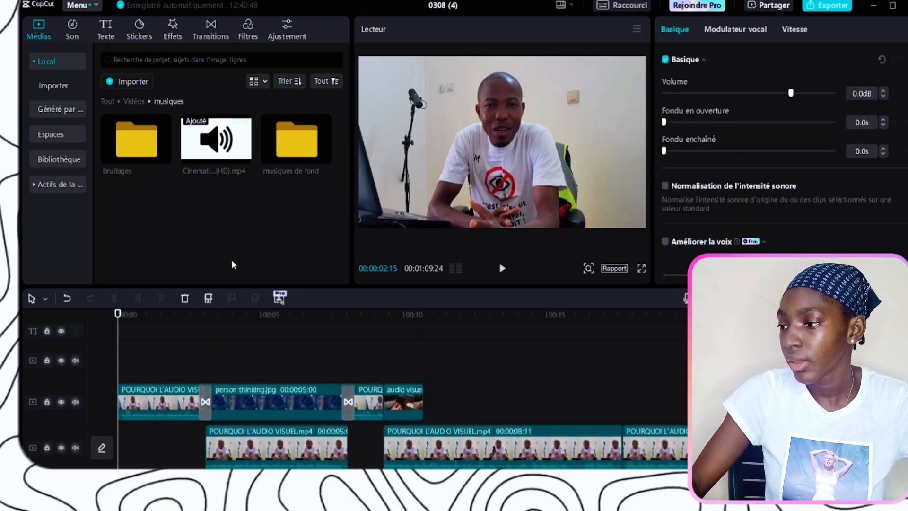
{"action": "key", "text": "space"}
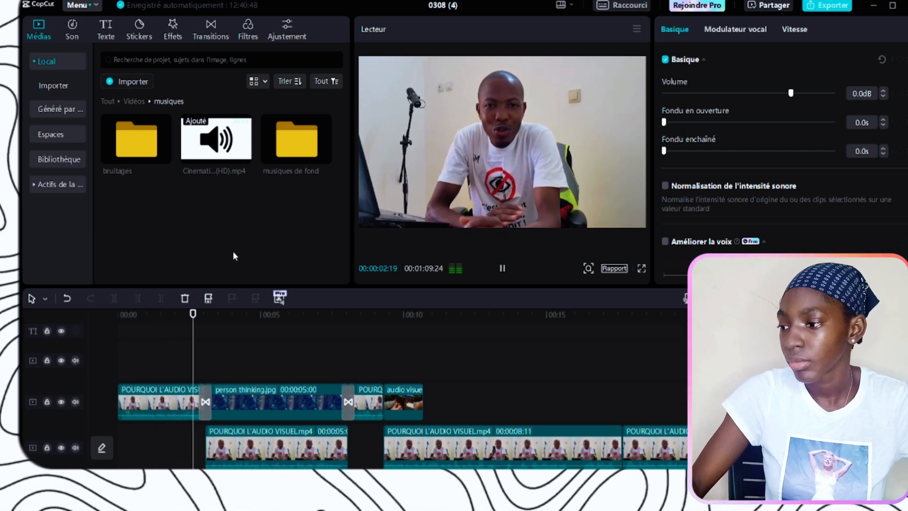
{"action": "key", "text": "space"}
{"action": "scroll", "coordinate": [234, 371], "scroll_direction": "down", "scroll_amount": 1}
{"action": "scroll", "coordinate": [234, 372], "scroll_direction": "down", "scroll_amount": 3}
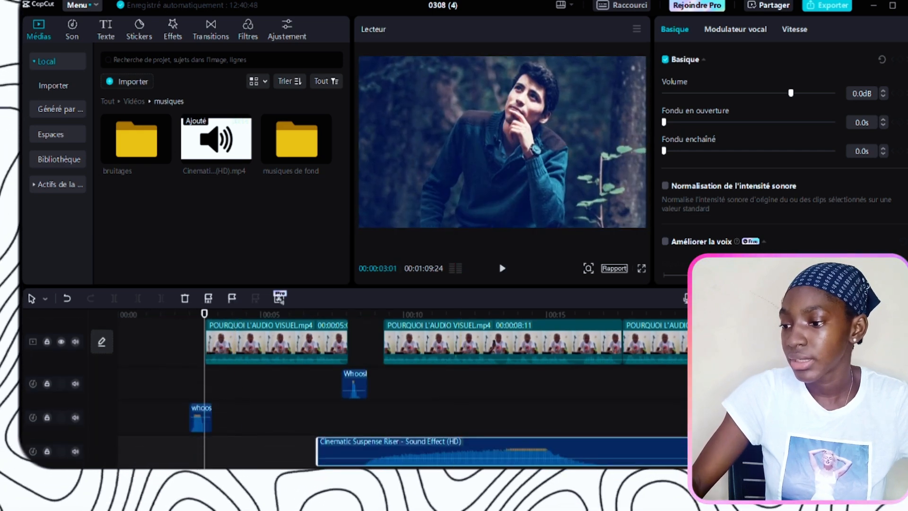
{"action": "left_click_drag", "start_coordinate": [251, 467], "coordinate": [213, 451]}
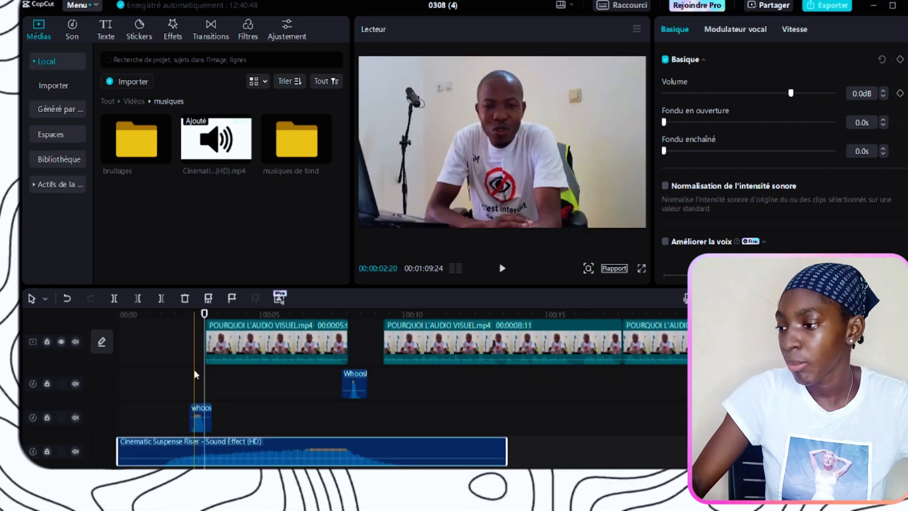
- Trim the Cinematic Suspense Riser audio so it starts at 00:00:01:17 and ends at 00:00:09:26
{"action": "left_click_drag", "start_coordinate": [204, 378], "coordinate": [162, 387]}
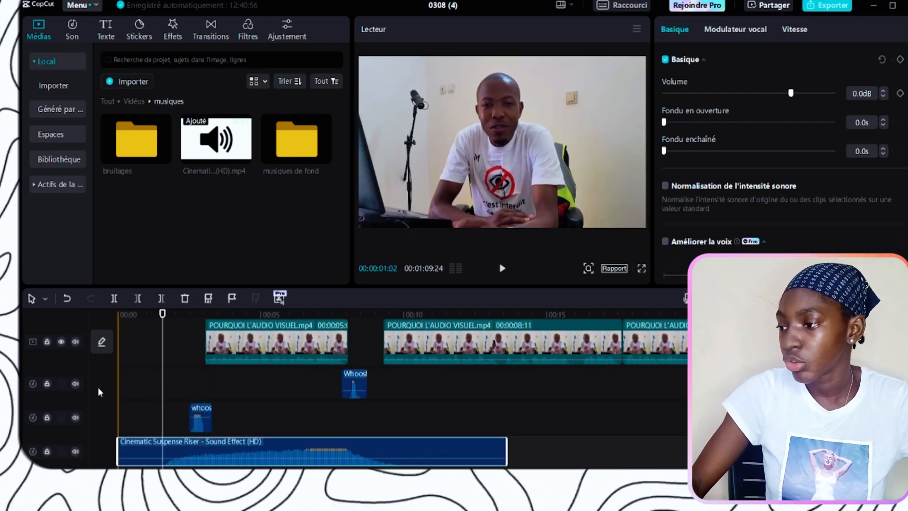
{"action": "left_click", "coordinate": [140, 299]}
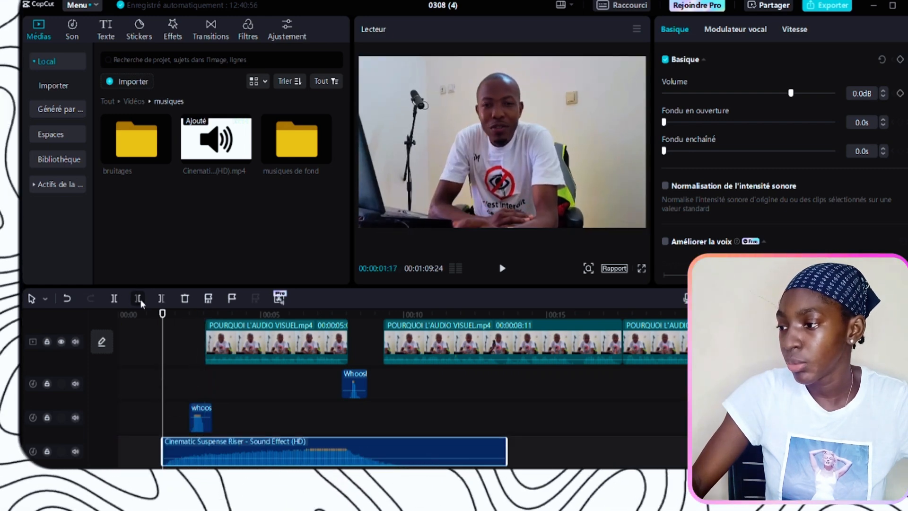
{"action": "left_click", "coordinate": [399, 421]}
{"action": "left_click", "coordinate": [348, 453]}
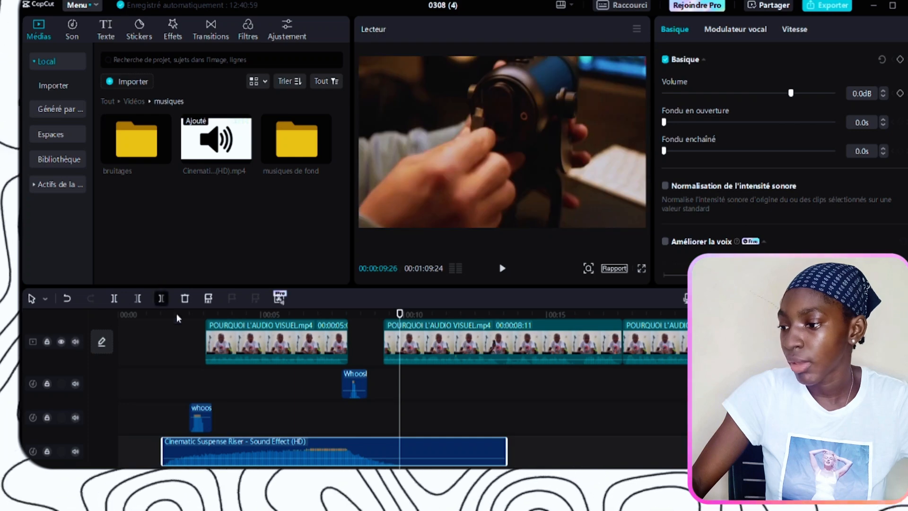
{"action": "key", "text": "w"}
- Lower the riser's volume to -10.4 dB and shift it earlier so it fades out around the transition after person thinking.jpg
{"action": "left_click_drag", "start_coordinate": [321, 449], "coordinate": [319, 459]}
{"action": "scroll", "coordinate": [347, 456], "scroll_direction": "up", "scroll_amount": 2}
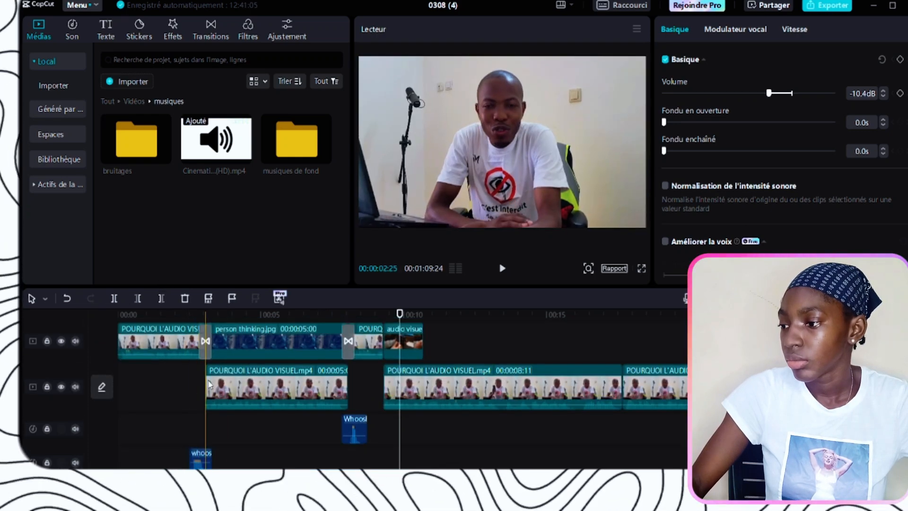
{"action": "scroll", "coordinate": [344, 454], "scroll_direction": "up", "scroll_amount": 2}
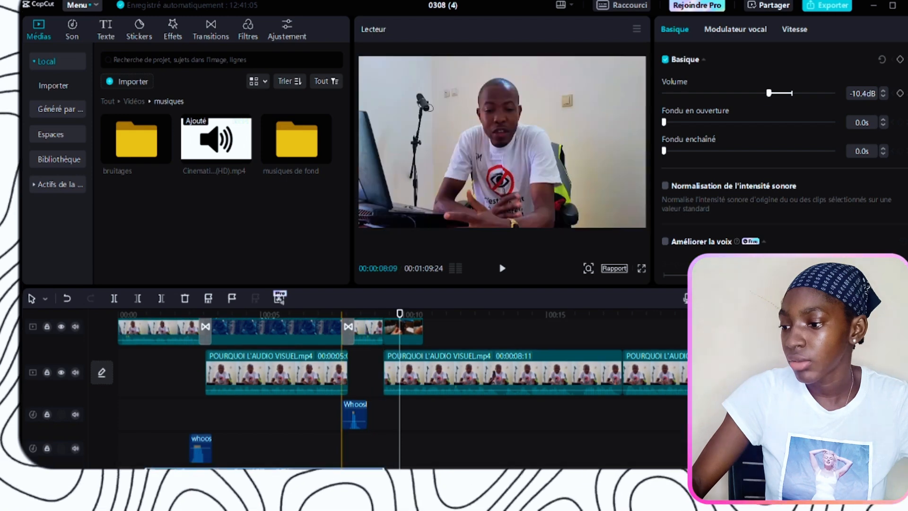
{"action": "left_click", "coordinate": [348, 425]}
{"action": "scroll", "coordinate": [350, 444], "scroll_direction": "down", "scroll_amount": 3}
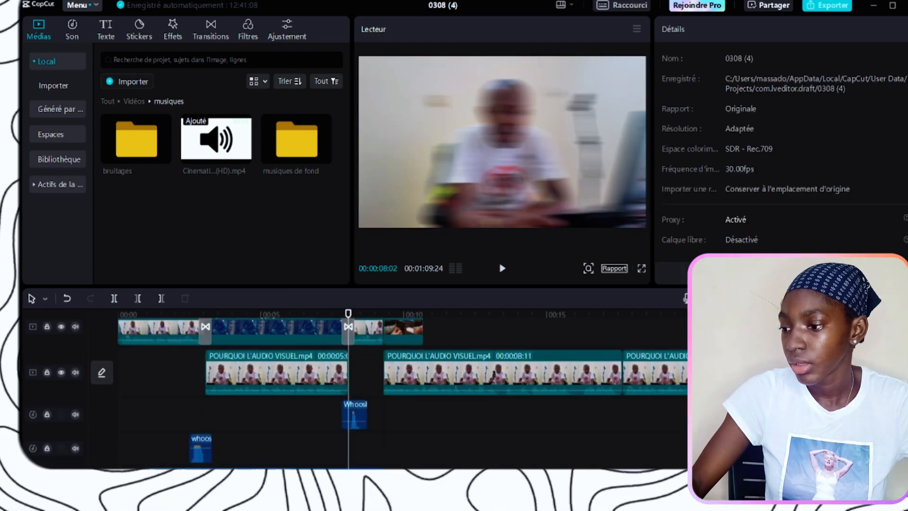
{"action": "left_click_drag", "start_coordinate": [345, 450], "coordinate": [325, 449]}
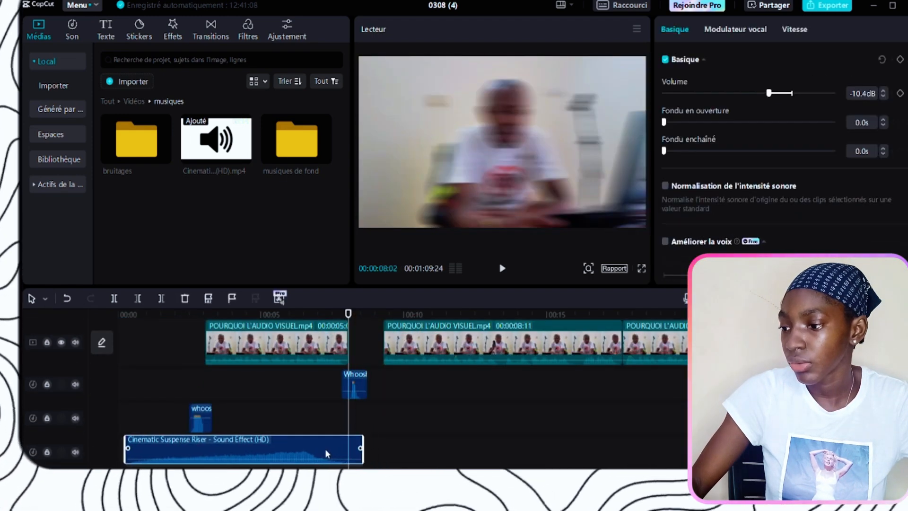
- Set the riser's volume to -20.7 dB and play the video back from the beginning through person thinking.jpg
{"action": "left_click_drag", "start_coordinate": [239, 450], "coordinate": [238, 465]}
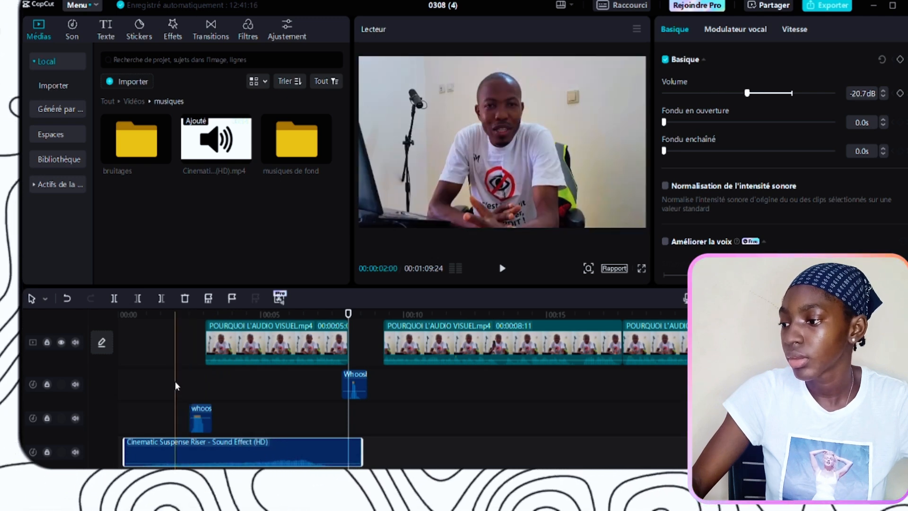
{"action": "left_click", "coordinate": [175, 387]}
{"action": "left_click_drag", "start_coordinate": [174, 387], "coordinate": [94, 395]}
{"action": "key", "text": "space"}
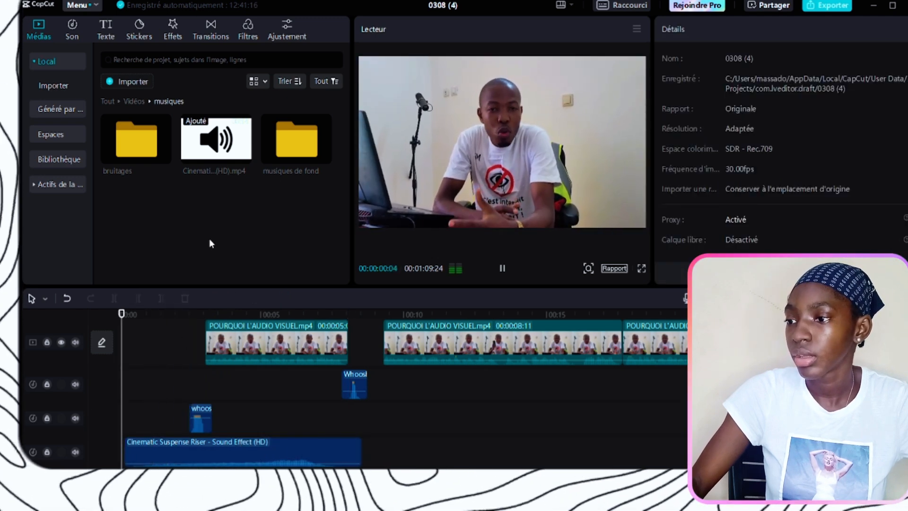
{"action": "key", "text": "space"}
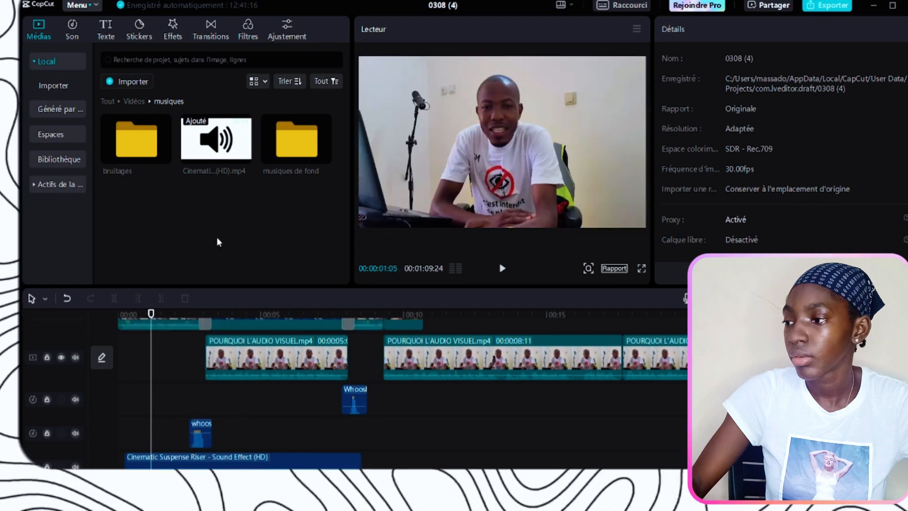
{"action": "key", "text": "space"}
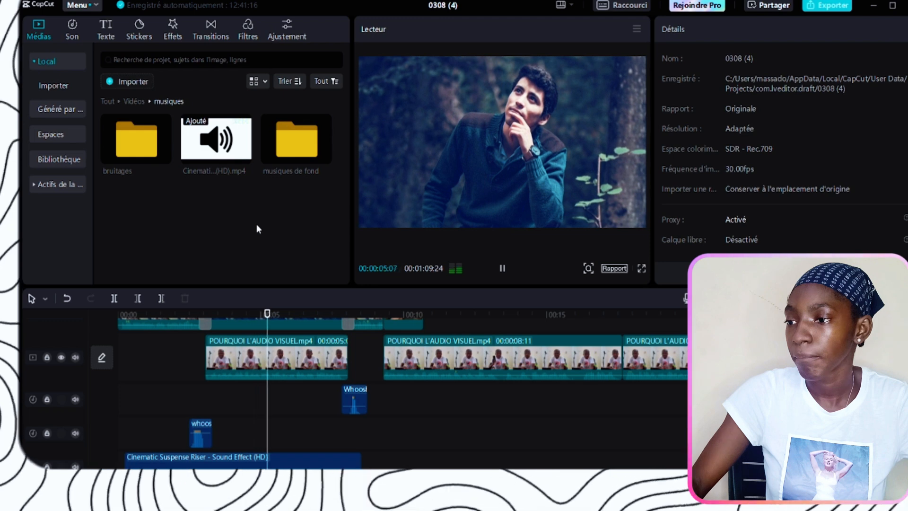
{"action": "key", "text": "space"}
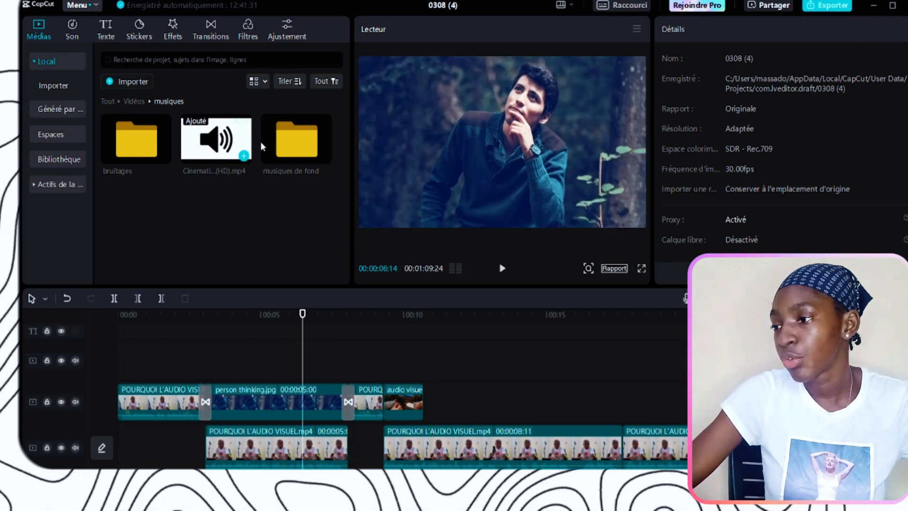
- Add breaking-defenses-trailer-.mp3 from the musiques de fond folder beneath the riser at the timeline start and set its volume to -14.7 dB
{"action": "double_click", "coordinate": [301, 154]}
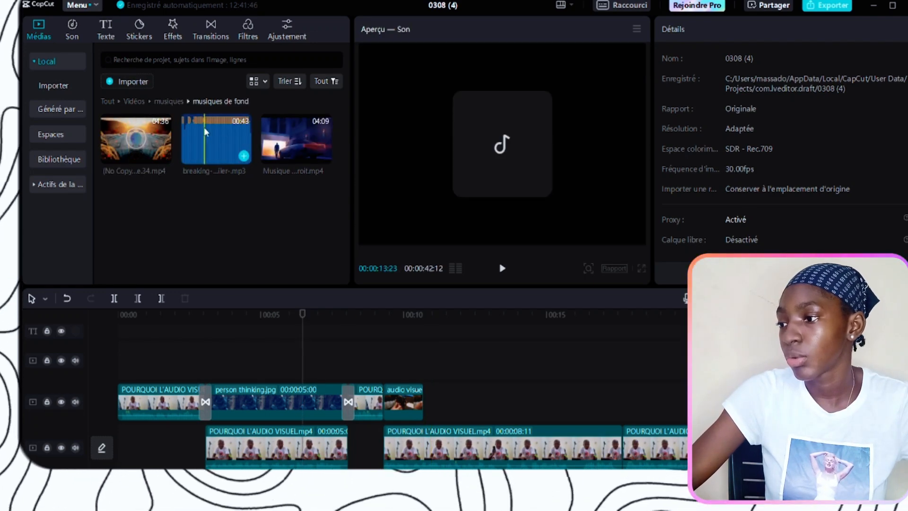
{"action": "left_click_drag", "start_coordinate": [204, 132], "coordinate": [118, 466]}
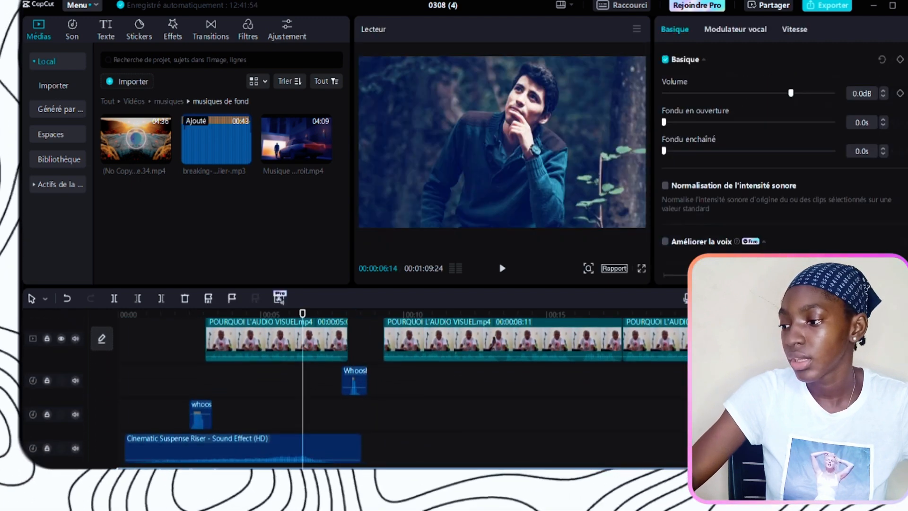
{"action": "left_click_drag", "start_coordinate": [790, 93], "coordinate": [759, 93]}
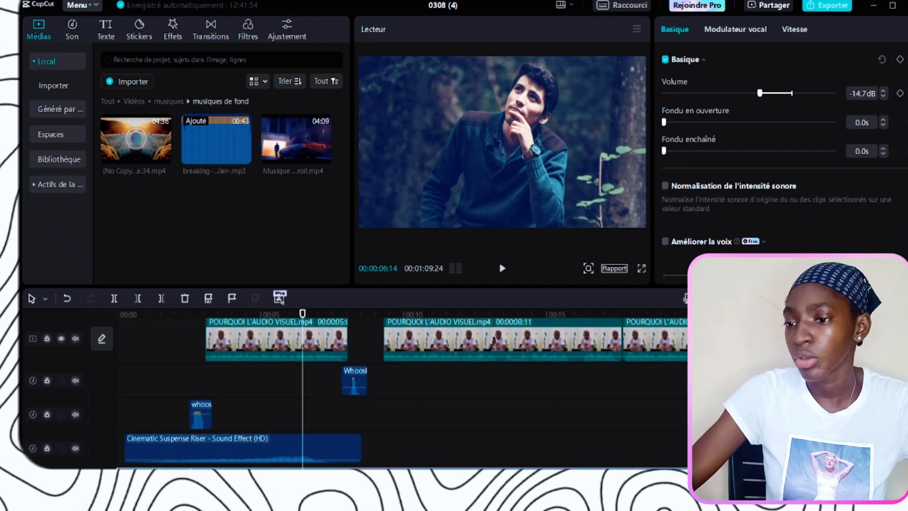
- Trim the ends of the background music and the talking-head clip to 00:00:41:18, during the handshake image
{"action": "scroll", "coordinate": [395, 398], "scroll_direction": "down", "scroll_amount": 1}
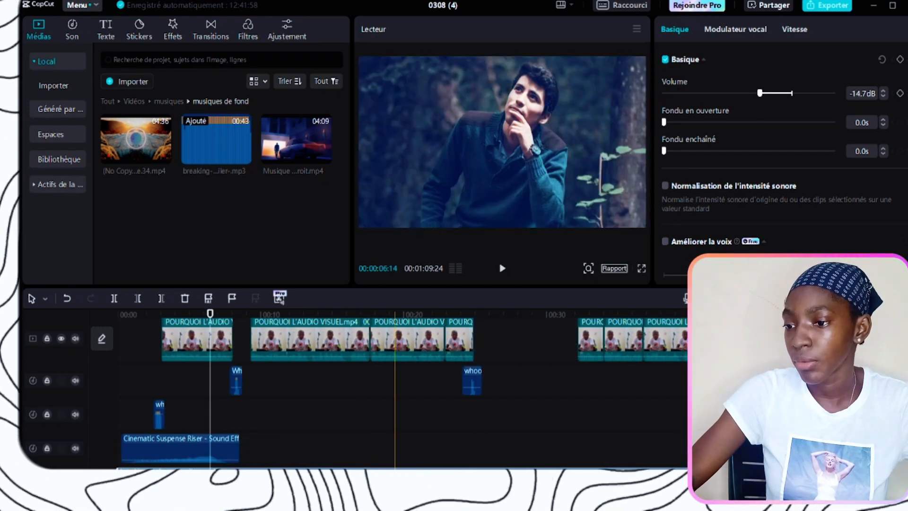
{"action": "scroll", "coordinate": [386, 398], "scroll_direction": "right", "scroll_amount": 1}
{"action": "scroll", "coordinate": [386, 398], "scroll_direction": "right", "scroll_amount": 3}
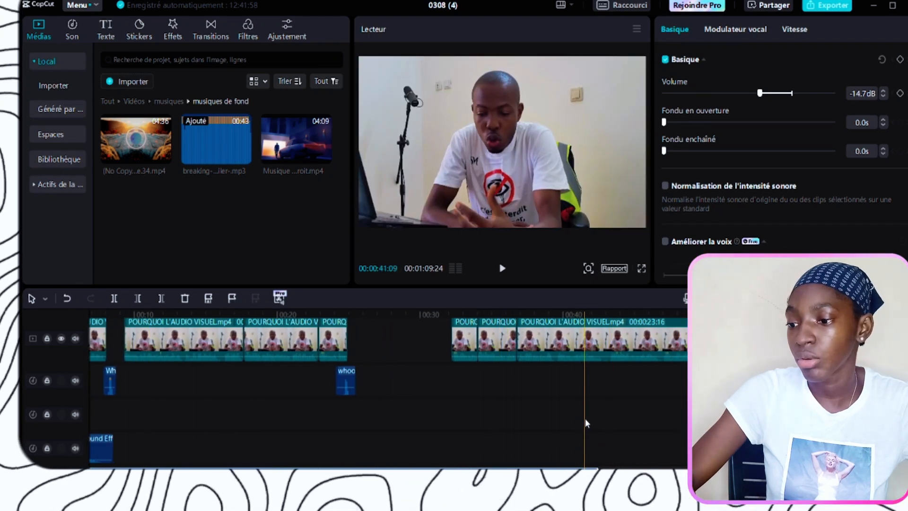
{"action": "left_click", "coordinate": [585, 416]}
{"action": "left_click", "coordinate": [574, 465]}
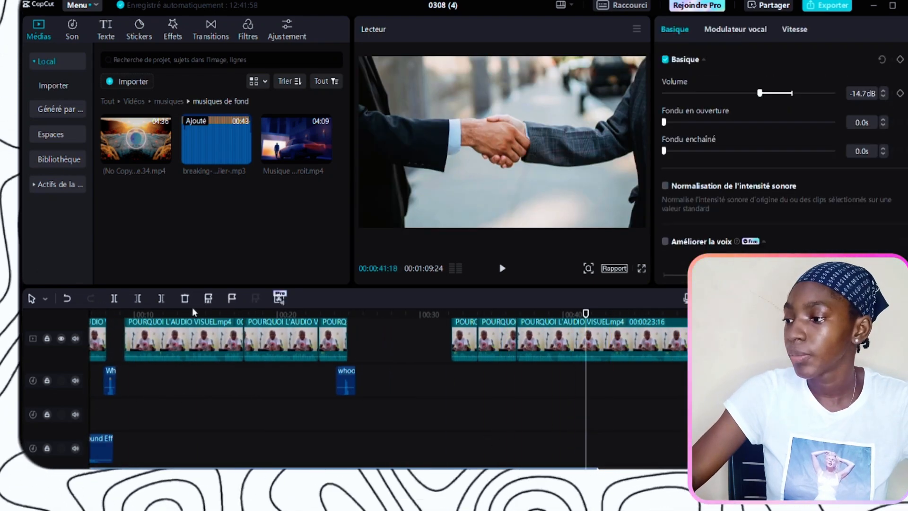
{"action": "left_click", "coordinate": [161, 298]}
{"action": "left_click", "coordinate": [548, 340]}
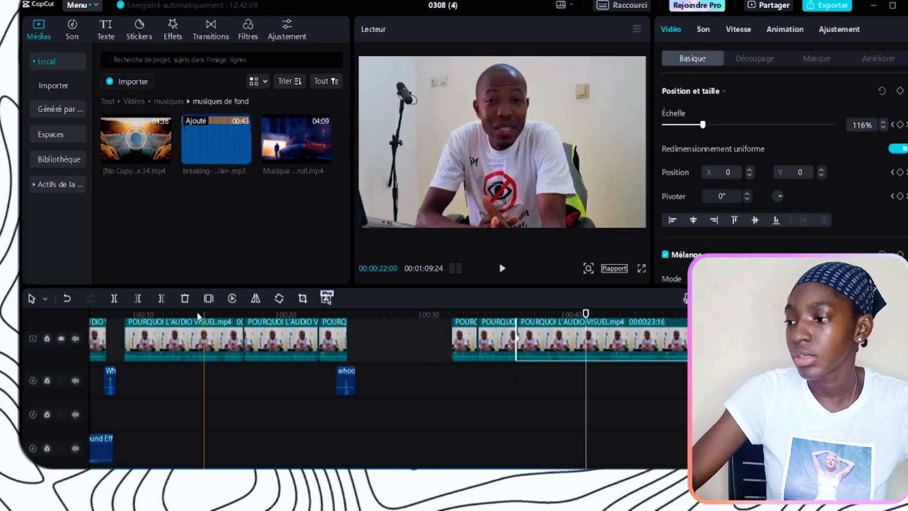
{"action": "left_click", "coordinate": [162, 298]}
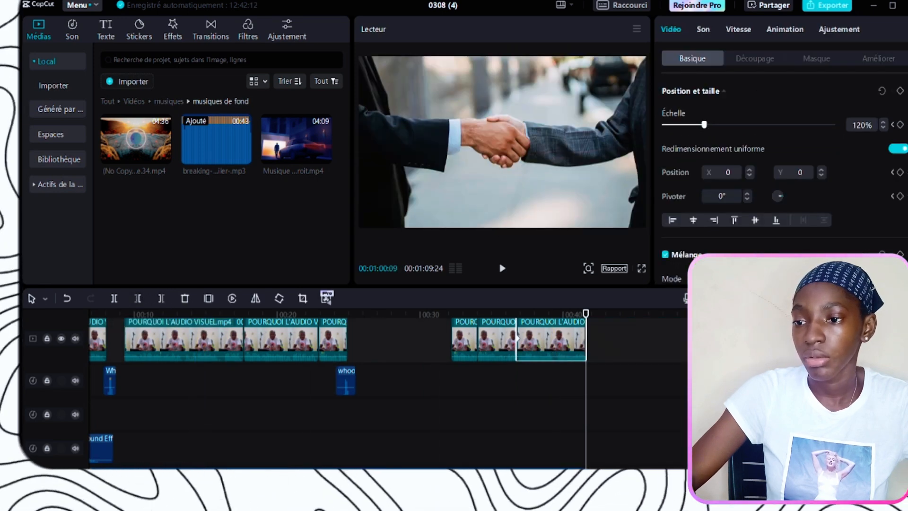
- Delete all the remaining POURQUOI L'AUDIO VISUEL clips after 00:00:41:18
{"action": "scroll", "coordinate": [682, 392], "scroll_direction": "down", "scroll_amount": 2}
{"action": "left_click_drag", "start_coordinate": [686, 339], "coordinate": [520, 348]}
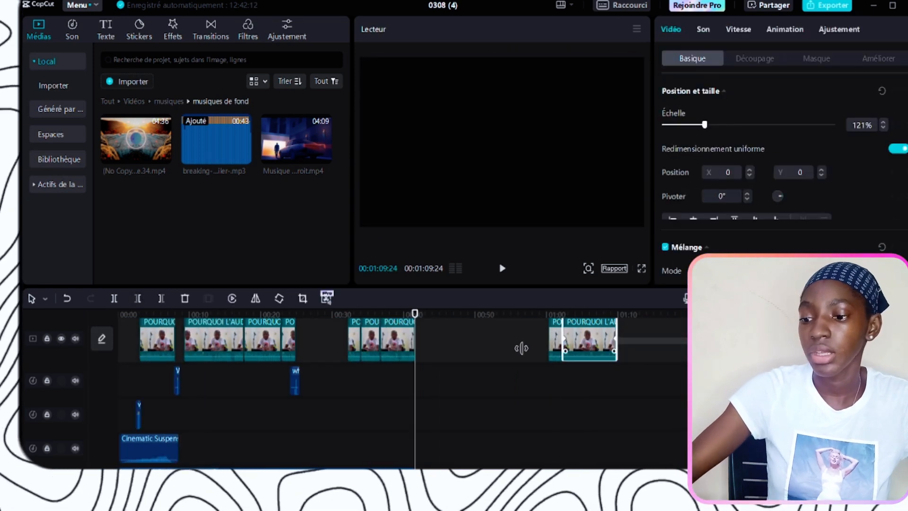
{"action": "key", "text": "Delete"}
{"action": "scroll", "coordinate": [378, 416], "scroll_direction": "down", "scroll_amount": 1}
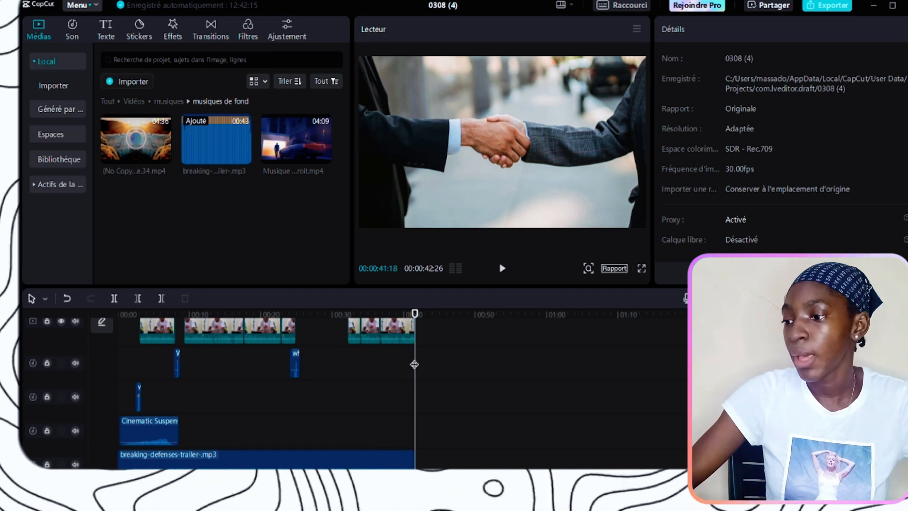
- Return the playhead to the timeline start and lower the background music's volume to -24.4 dB
{"action": "left_click_drag", "start_coordinate": [415, 364], "coordinate": [99, 379]}
{"action": "scroll", "coordinate": [208, 382], "scroll_direction": "up", "scroll_amount": 3}
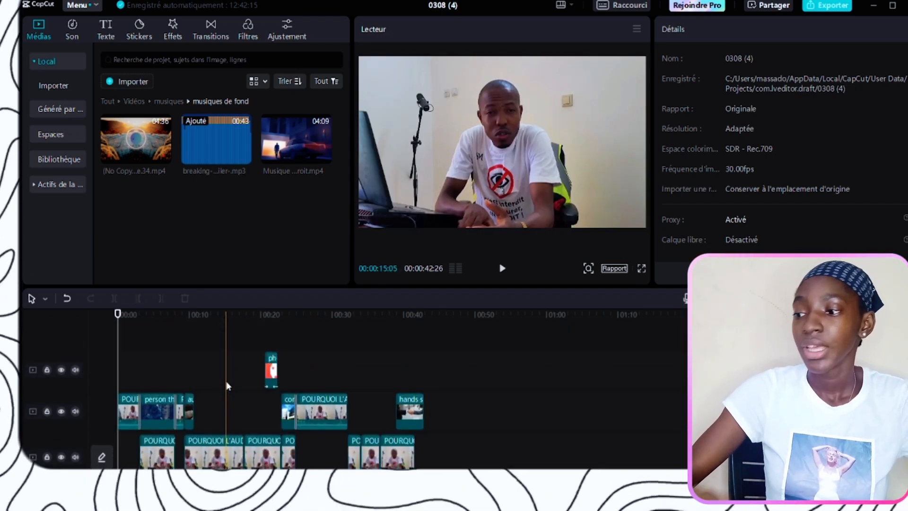
{"action": "scroll", "coordinate": [231, 383], "scroll_direction": "down", "scroll_amount": 5}
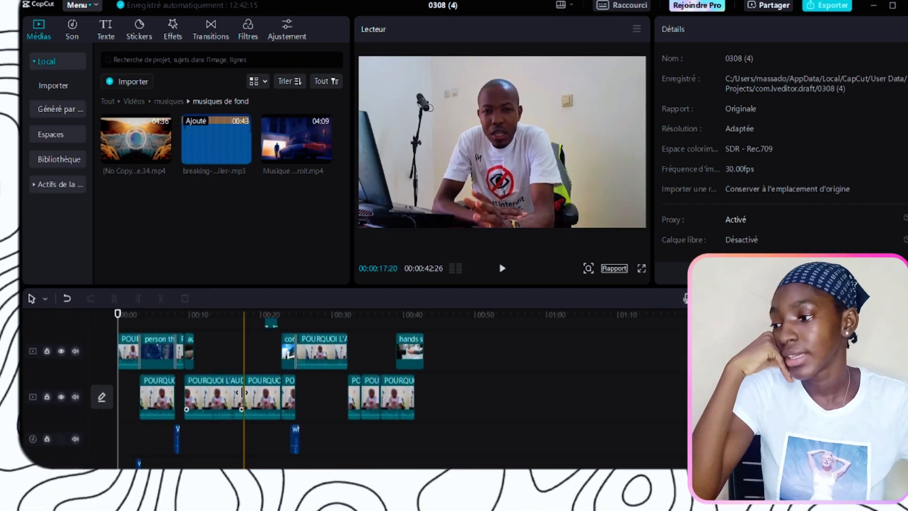
{"action": "scroll", "coordinate": [245, 388], "scroll_direction": "up", "scroll_amount": 5}
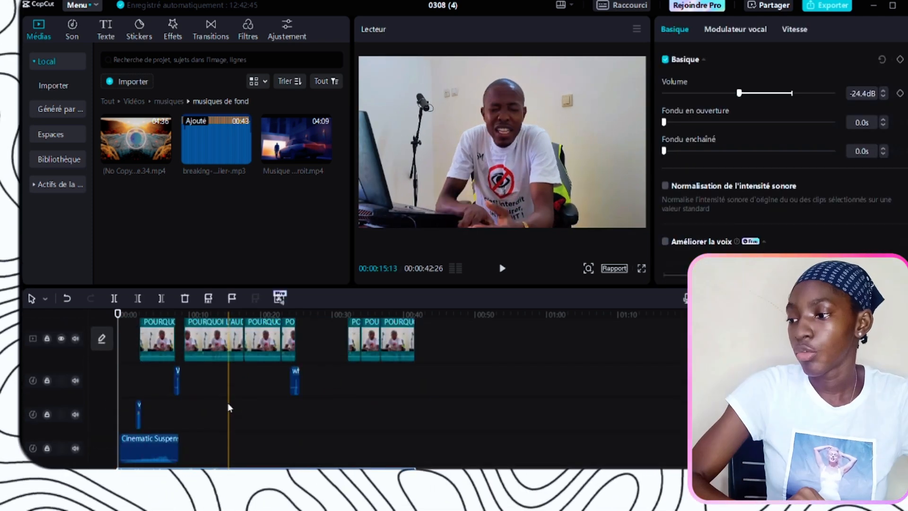
{"action": "scroll", "coordinate": [227, 405], "scroll_direction": "up", "scroll_amount": 4}
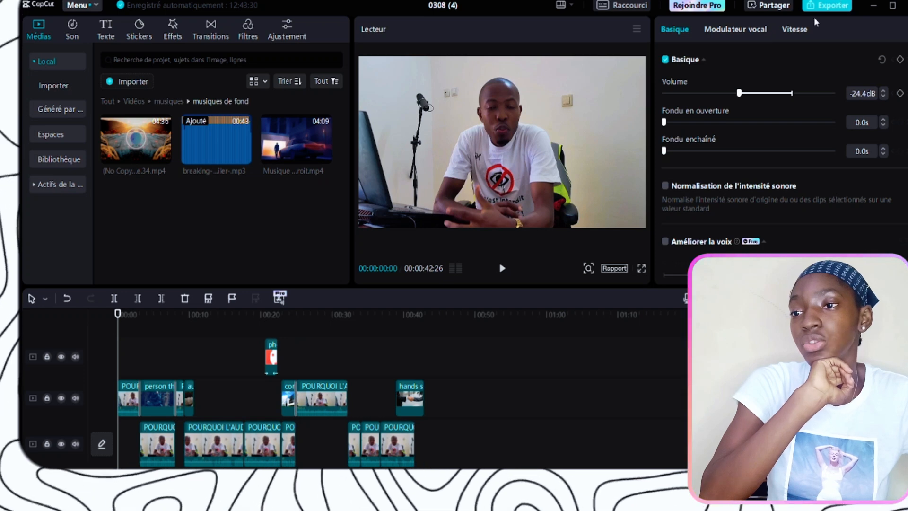
- Open the export settings and title the video "Projet 1"
{"action": "left_click", "coordinate": [825, 6]}
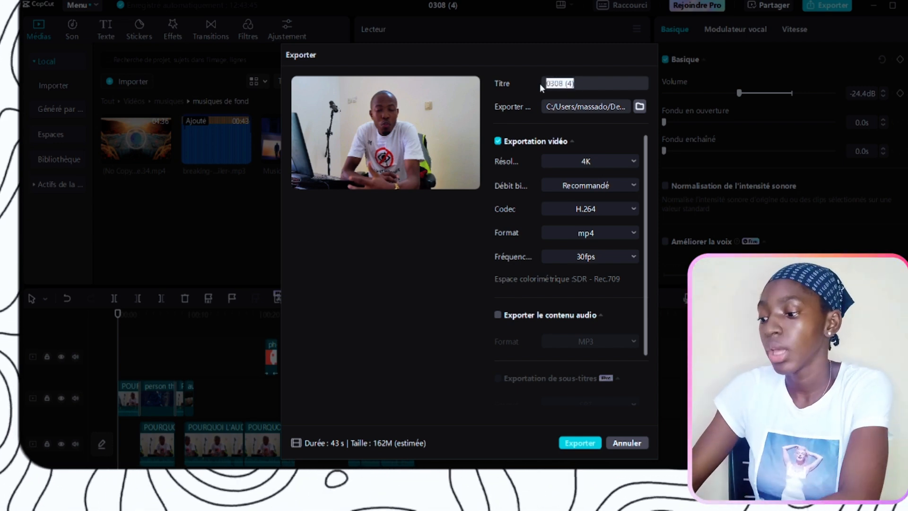
{"action": "type", "text": "p"}
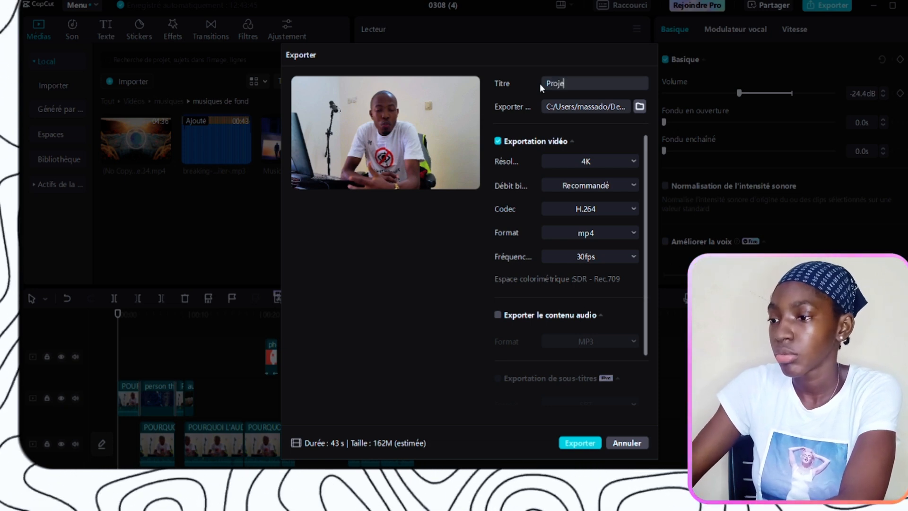
{"action": "type", "text": "rojet 1"}
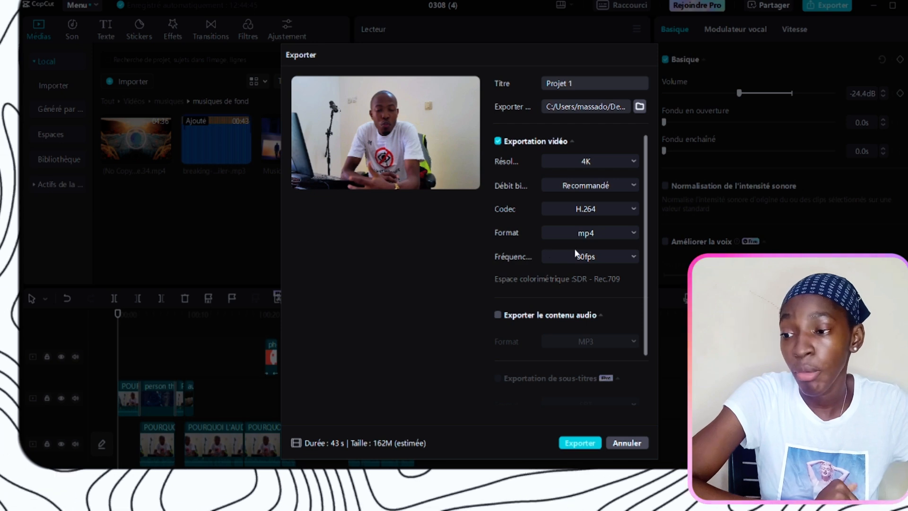
- Review the available frame rate and resolution options for the video export without changing them
{"action": "left_click", "coordinate": [567, 237]}
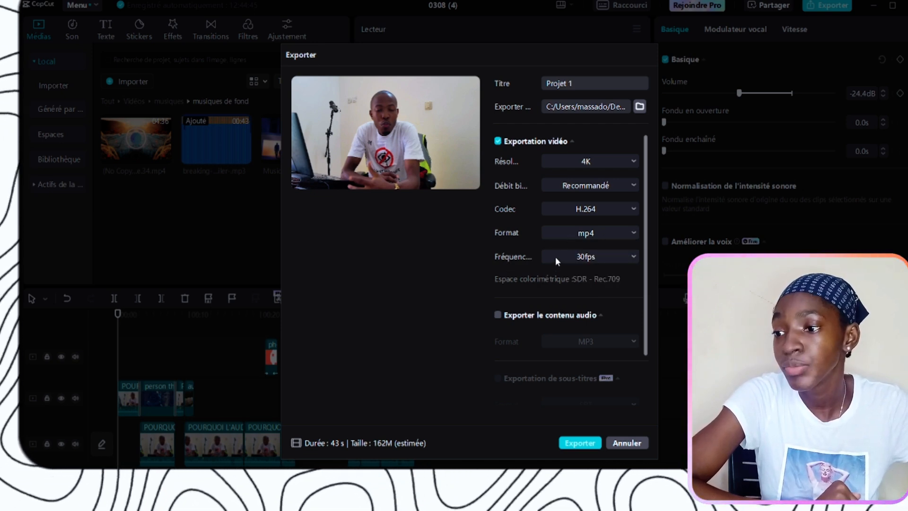
{"action": "left_click", "coordinate": [571, 256]}
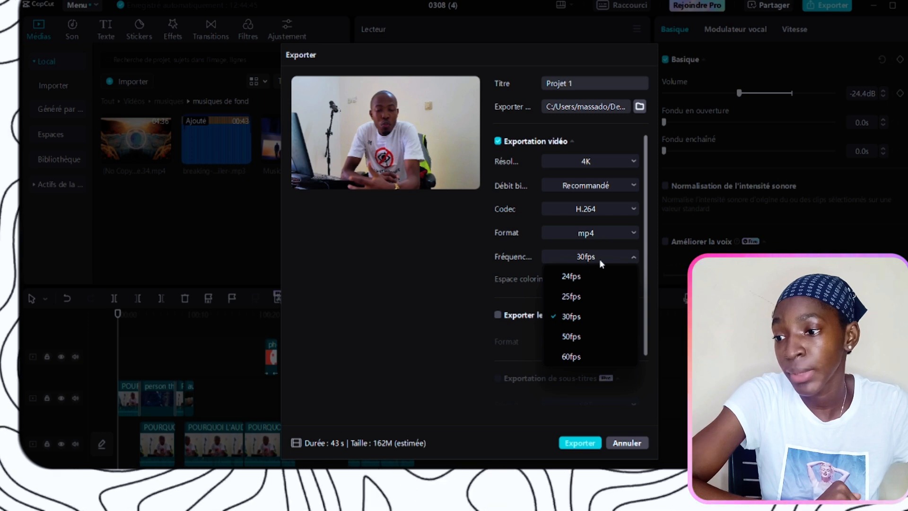
{"action": "left_click", "coordinate": [492, 291]}
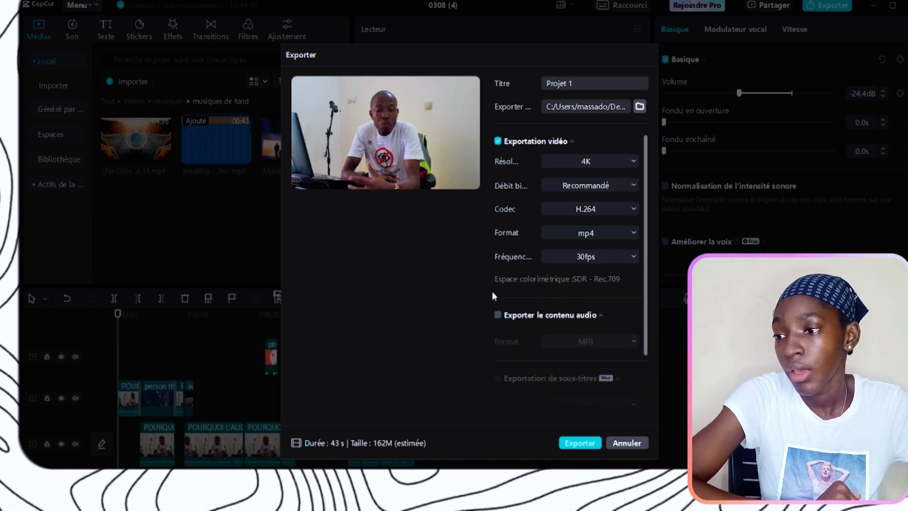
{"action": "left_click", "coordinate": [582, 166]}
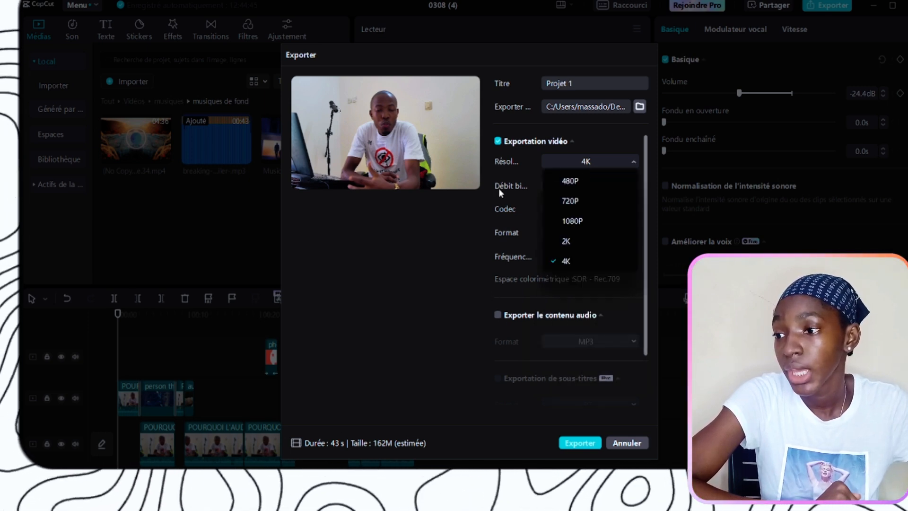
{"action": "left_click", "coordinate": [494, 203]}
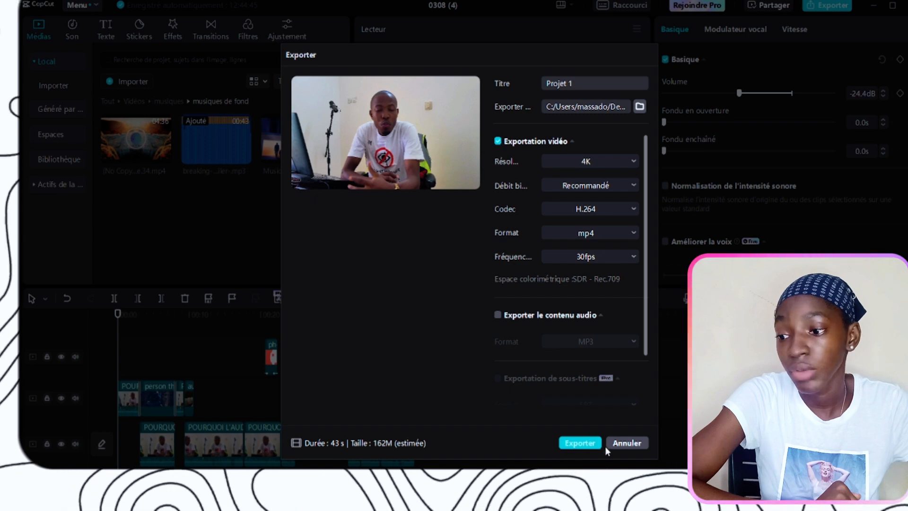
{"action": "left_click", "coordinate": [570, 443]}
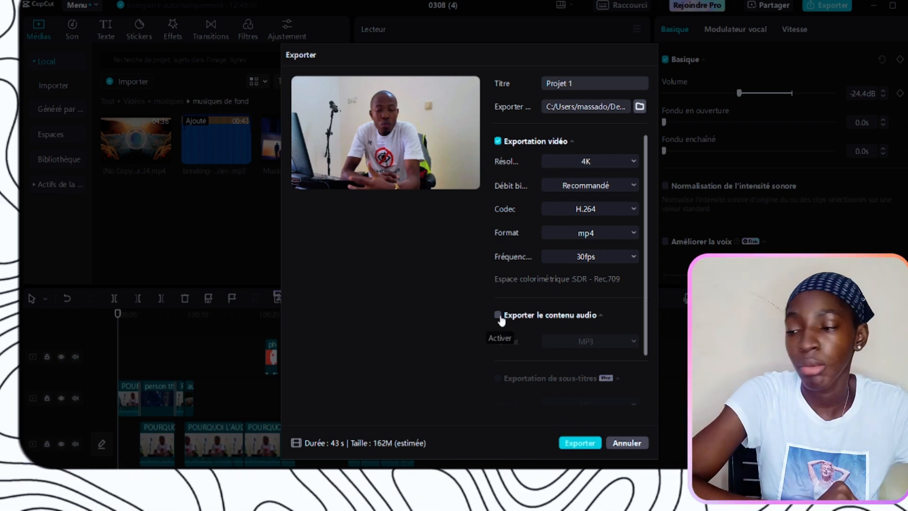
- Try setting the export to MP3 audio only, and switch it back to video only
{"action": "left_click", "coordinate": [498, 315]}
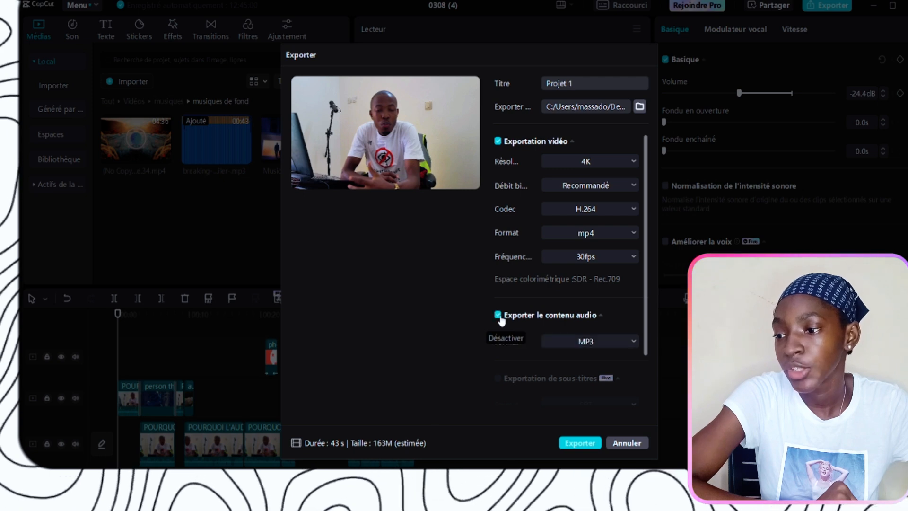
{"action": "left_click", "coordinate": [497, 141]}
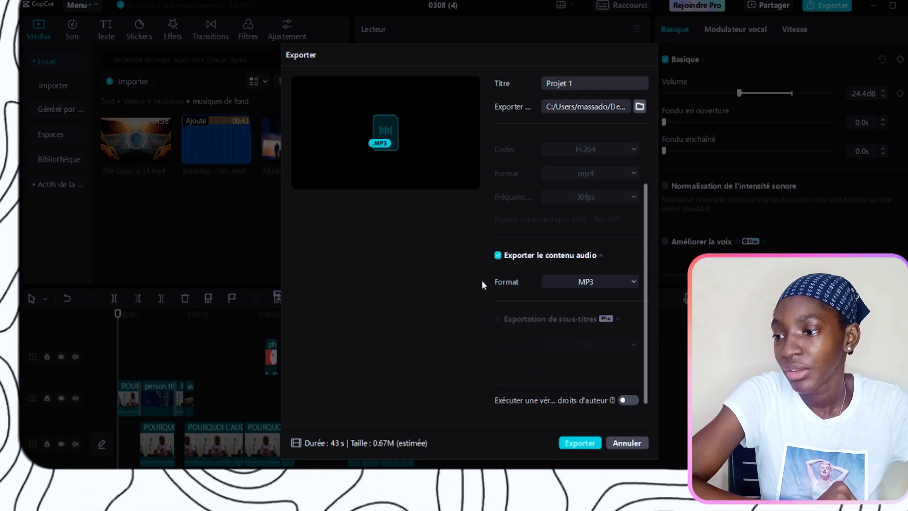
{"action": "left_click", "coordinate": [498, 256]}
{"action": "scroll", "coordinate": [528, 301], "scroll_direction": "up", "scroll_amount": 2}
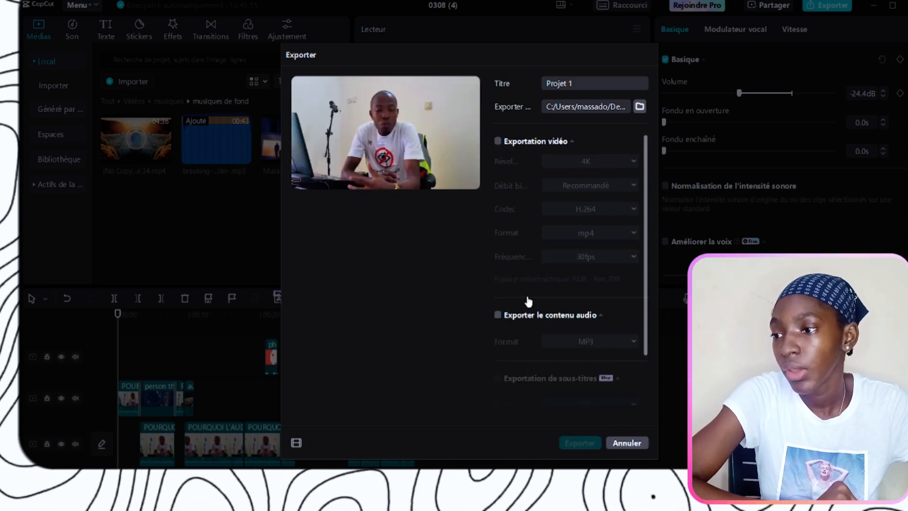
{"action": "left_click", "coordinate": [497, 142]}
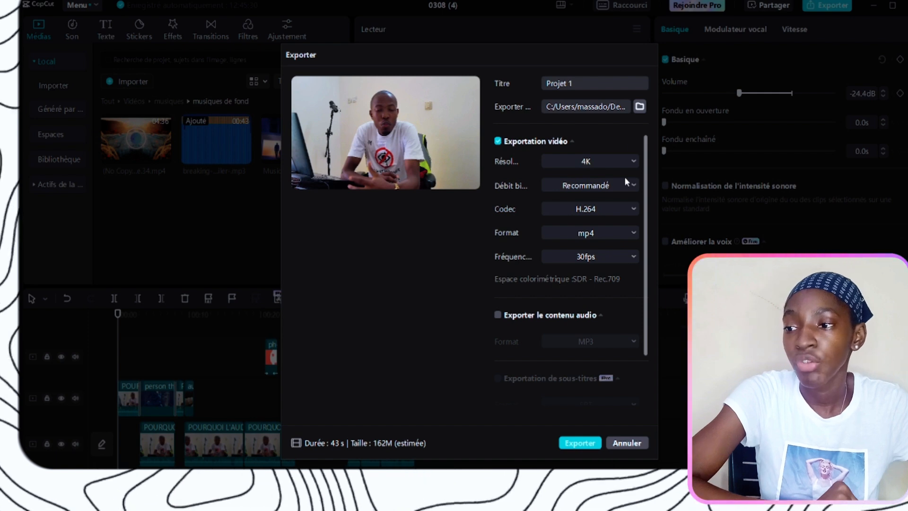
- Export the finished project as a 4K H.264 mp4 video at 30fps
{"action": "left_click", "coordinate": [568, 444]}
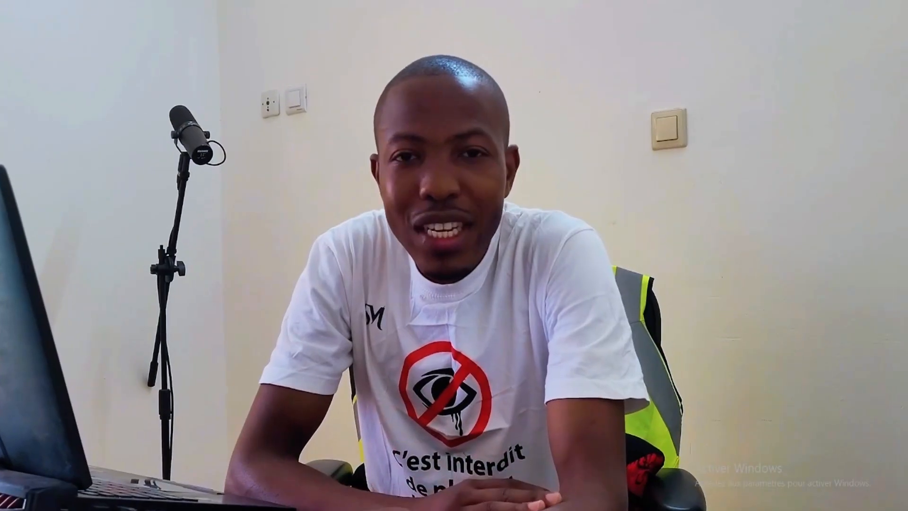